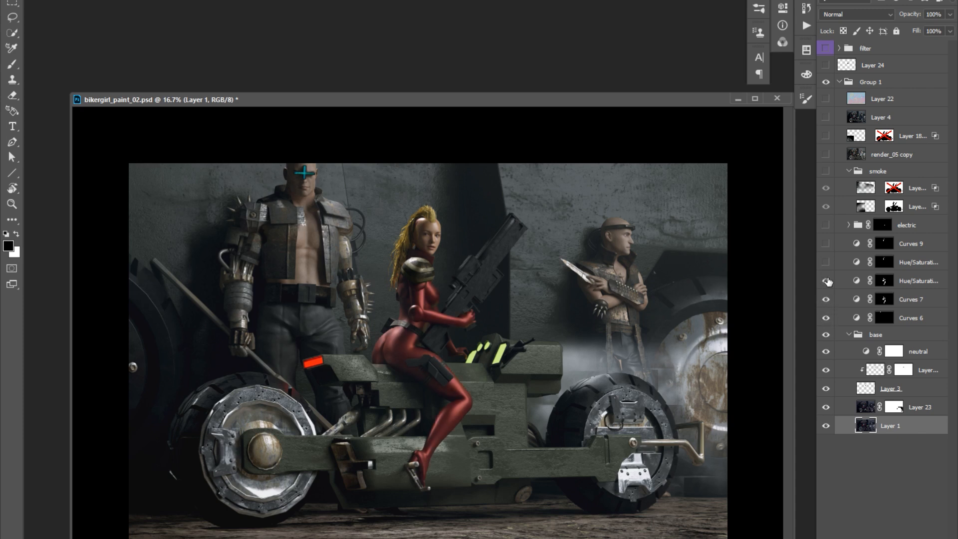
Turn on the hidden Curves 9 and Hue/Saturation adjustment layers and inspect the biker woman's head up close.
left_click(826, 281)
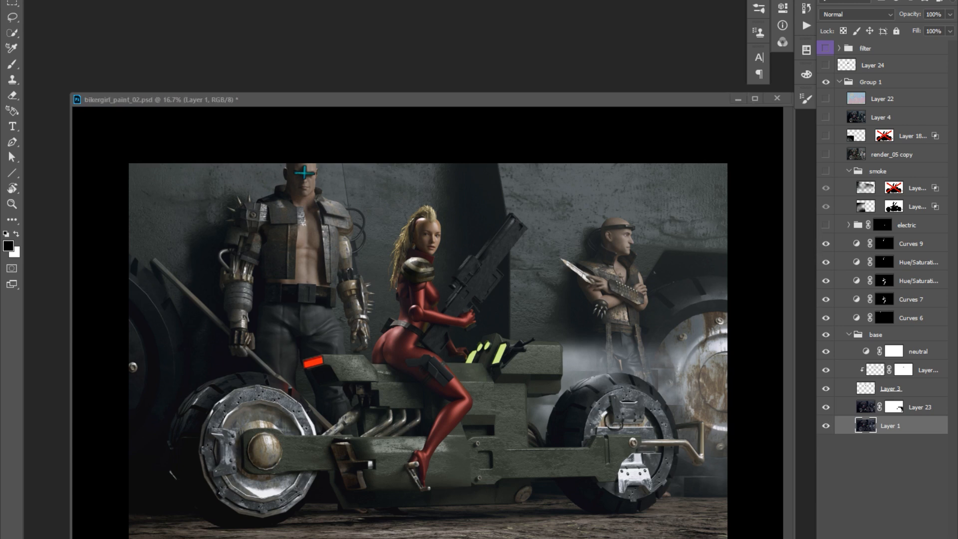
key("z")
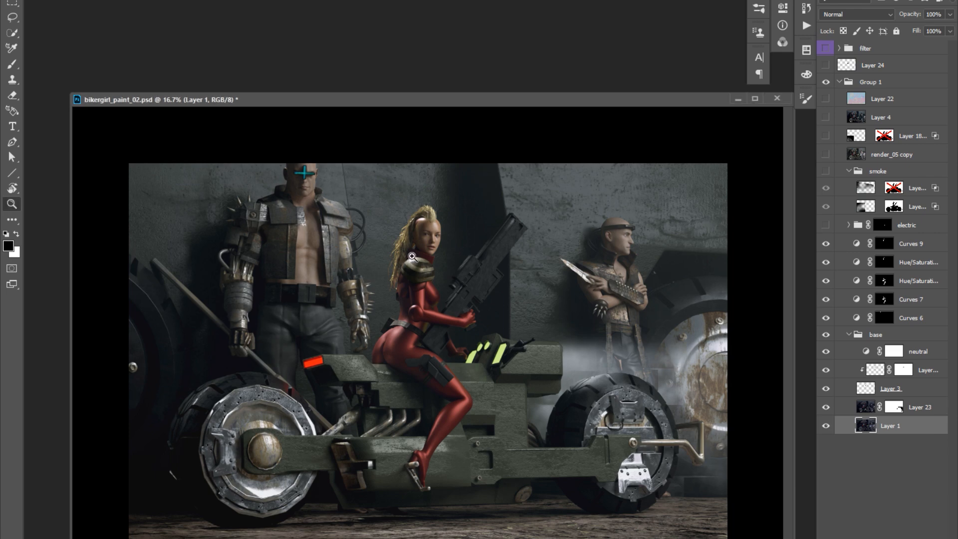
left_click(433, 232)
left_click(451, 199)
left_click_drag(450, 207, 445, 225)
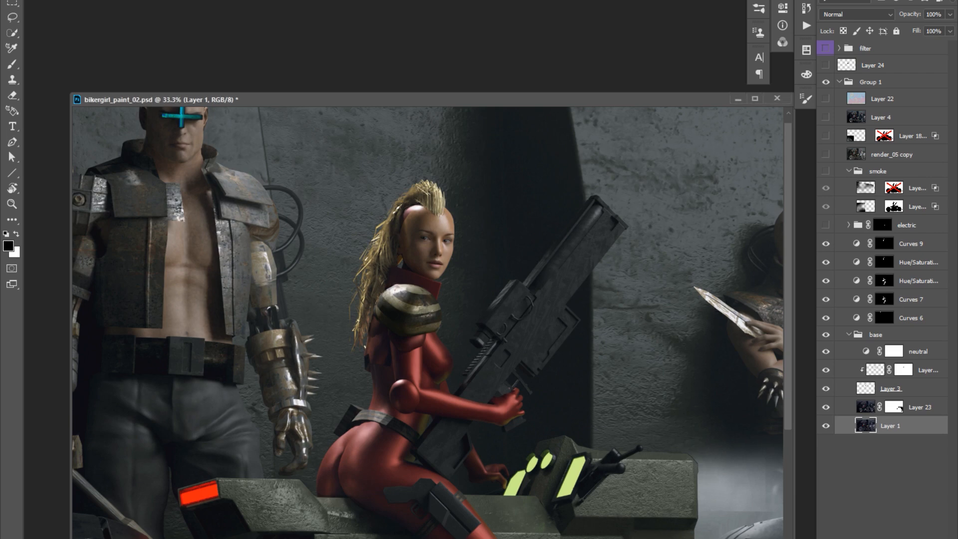
Paste the hooded woman's portrait into a new document, lasso her face and paste it into bikergirl_paint_02.psd.
key("Return")
key("ctrl+v")
key("l")
mouse_move(342, 296)
left_mouse_down()
mouse_move(415, 303)
mouse_move(246, 174)
mouse_move(341, 295)
left_mouse_up()
left_click(588, 251)
key("ctrl+v")
Move the pasted face layer above the electric group and transform it to fit the biker woman's head.
left_click_drag(890, 425, 888, 346)
key("ctrl+t")
left_click_drag(428, 326, 425, 239)
key("Return")
left_click_drag(890, 351, 889, 217)
key("ctrl+t")
mouse_move(459, 175)
left_mouse_down()
mouse_move(461, 209)
mouse_move(551, 277)
left_mouse_up()
key("Return")
scroll(456, 217, "up", 1)
scroll(552, 277, "up", 1)
Make the pasted face semi-transparent at 40% opacity and align it with the original facial features using Free Transform.
key("r")
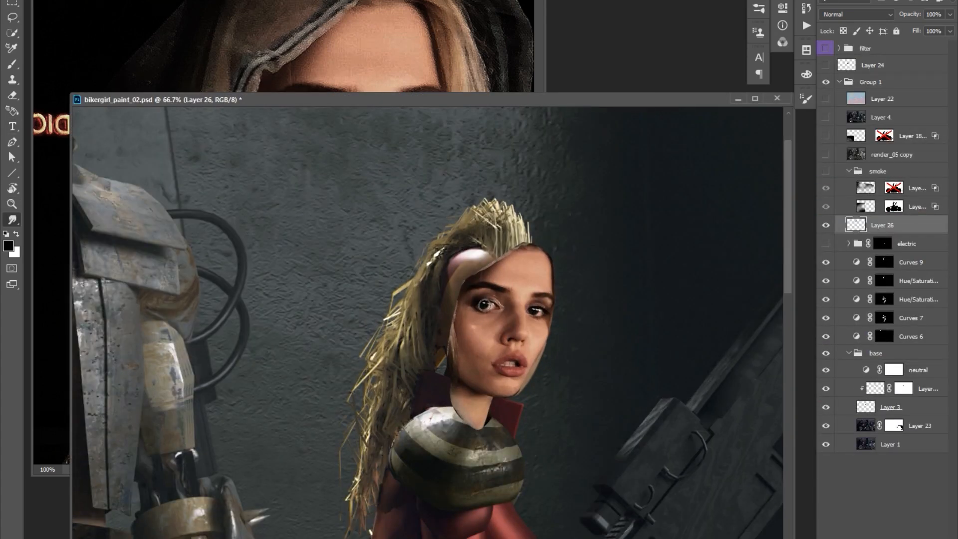
key("v")
mouse_move(540, 310)
left_mouse_down()
mouse_move(599, 298)
mouse_move(543, 318)
left_mouse_up()
key("4")
key("ctrl+t")
left_click_drag(558, 251, 549, 265, "shift")
mouse_move(539, 287)
left_mouse_down()
mouse_move(554, 258)
mouse_move(562, 274)
left_mouse_up()
key("Return")
Set the face layer's opacity to 60%, add a layer mask and blend the neck and temple edges away.
key("6")
key("ctrl+shift+m")
key("e")
key("x")
left_click_drag(501, 401, 466, 416)
left_click_drag(458, 327, 467, 280)
Match the pasted face's skin tone to the painting with a Curves adjustment, including the red channel.
left_click(856, 225)
key("ctrl+b")
key("Escape")
key("ctrl+m")
key("alt+3")
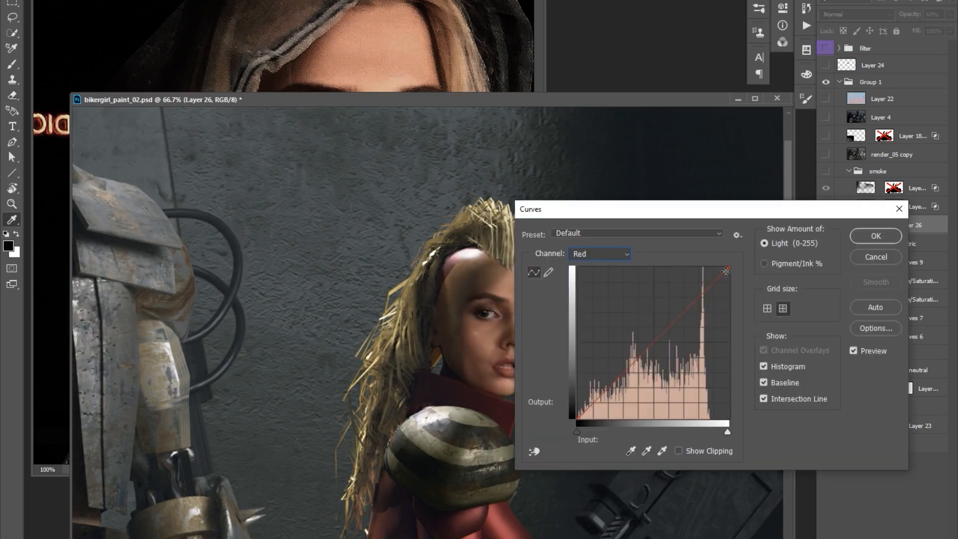
left_click_drag(723, 209, 792, 193)
left_click_drag(802, 250, 801, 269)
key("Return")
Compare the face with and without Layer 26 and refine its fit with Free Transform.
left_click(826, 225)
left_click(826, 226)
left_click(826, 226)
left_click(826, 226)
key("ctrl+t")
key("Return")
key("v")
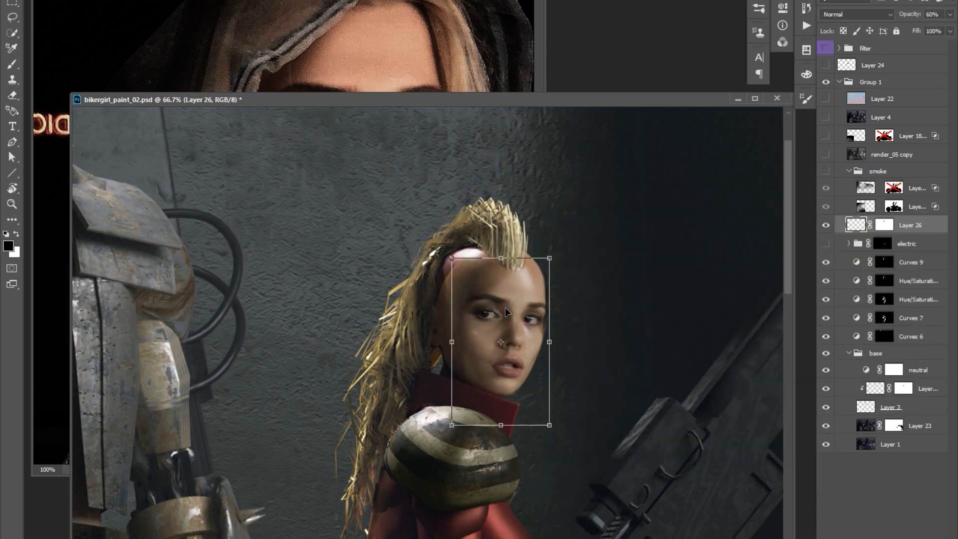
left_click_drag(543, 290, 555, 299)
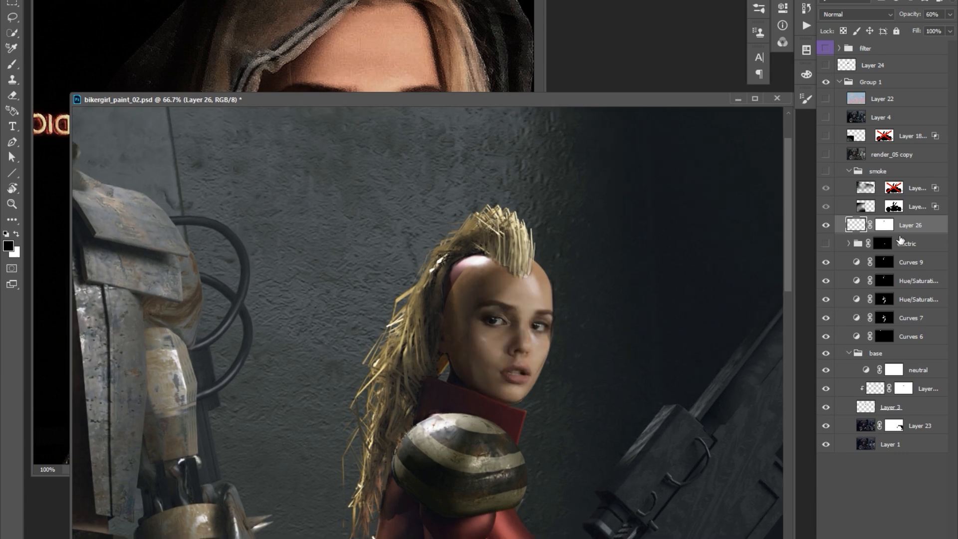
Add a new layer above Layer 23 and paint a dark sampled wall colour along the head's edge.
left_click(868, 425)
key("ctrl+shift+alt+n")
key("b")
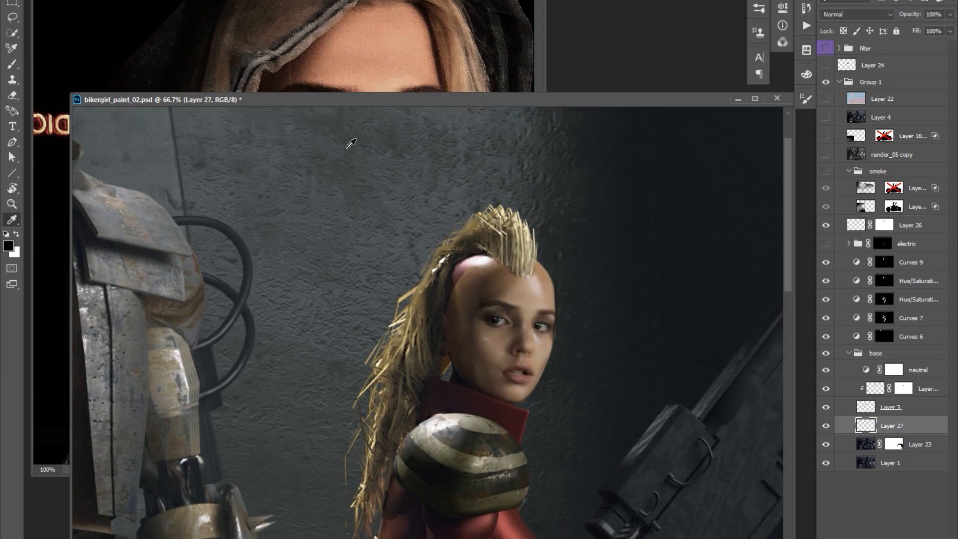
mouse_move(547, 371)
left_mouse_down()
mouse_move(558, 296)
mouse_move(547, 333)
left_mouse_up()
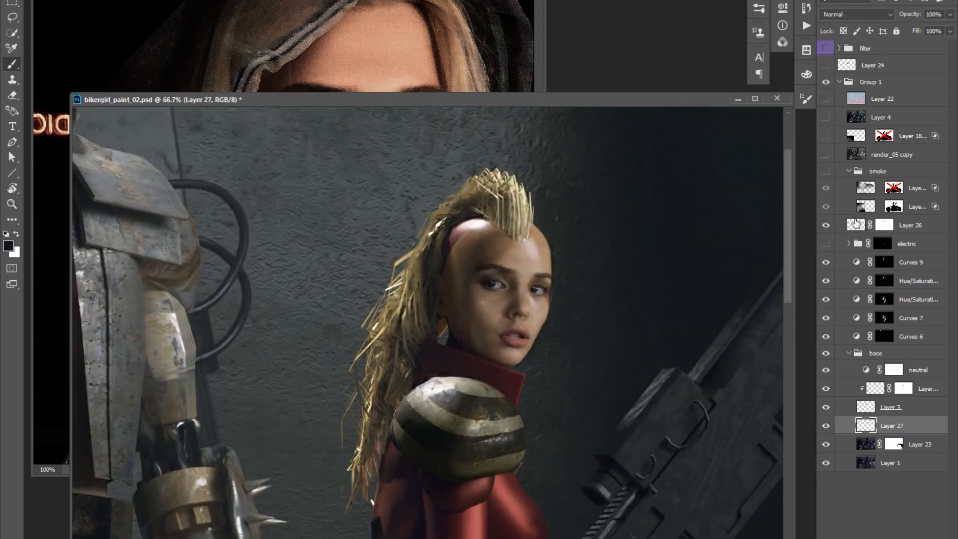
Refine the Layer 26 mask around the face and compare the result with the original face.
left_click(884, 225)
key("e")
left_click_drag(572, 254, 622, 249)
key("ctrl+minus")
left_click(826, 225)
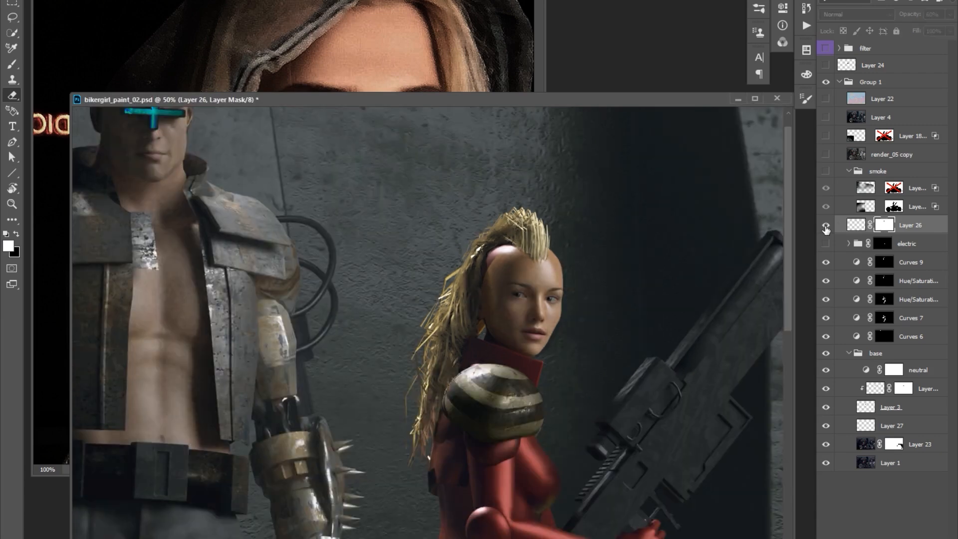
left_click(825, 225)
Adjust the tones of the Layer 26 face image with Curves.
left_click(855, 225)
key("ctrl+m")
left_click_drag(370, 235, 367, 242)
left_click_drag(443, 52, 783, 29)
key("Return")
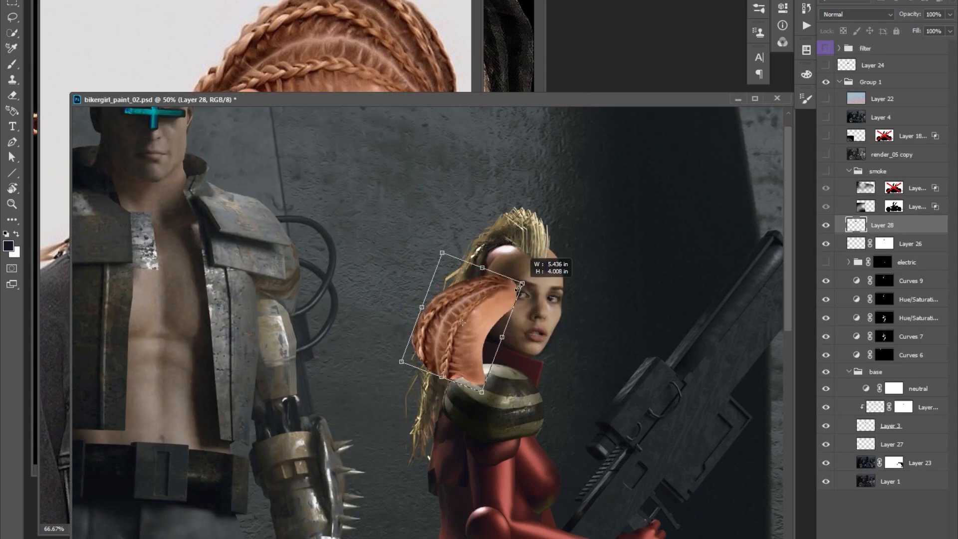
Place the braided hair on the side of her head and shift its Color Balance midtones to -15, +21, +1.
left_click_drag(429, 252, 472, 244)
key("Return")
key("ctrl+b")
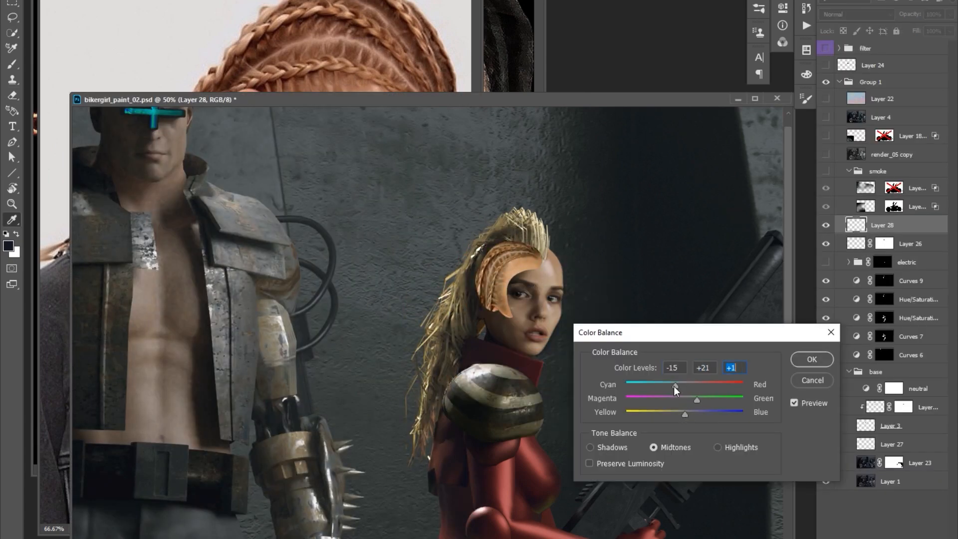
key("Return")
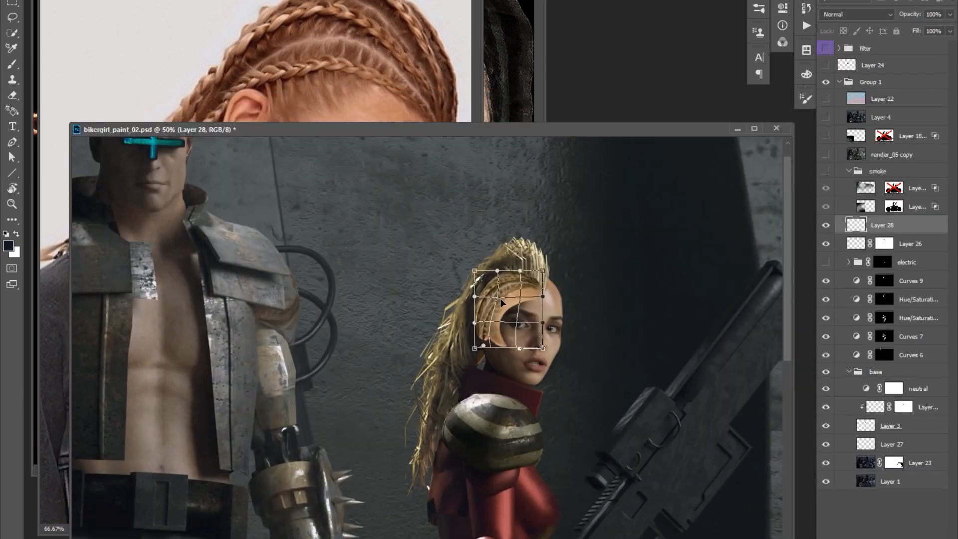
key("ctrl+u")
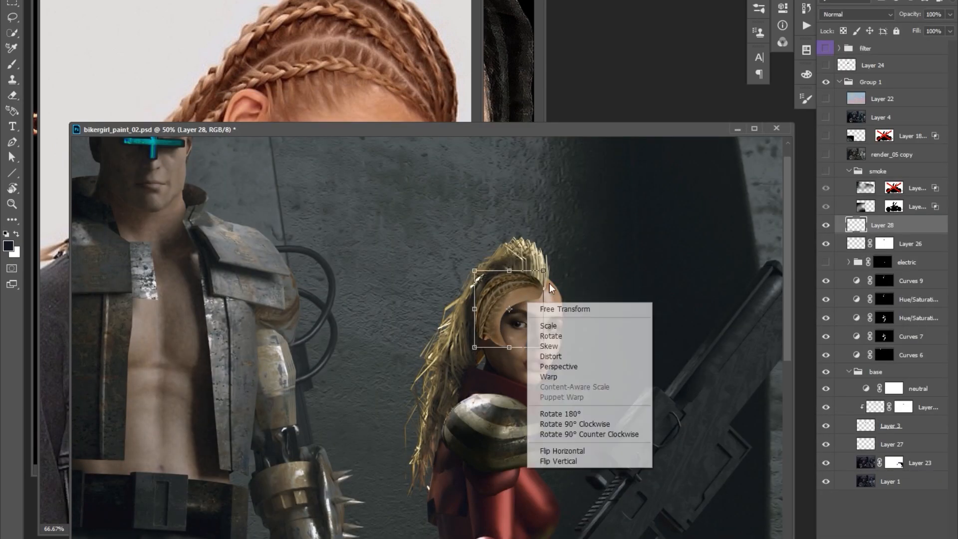
Erase the braid patch where it overlaps the face and tone and reshape it to follow the scalp.
key("e")
left_click_drag(529, 299, 501, 333)
key("o")
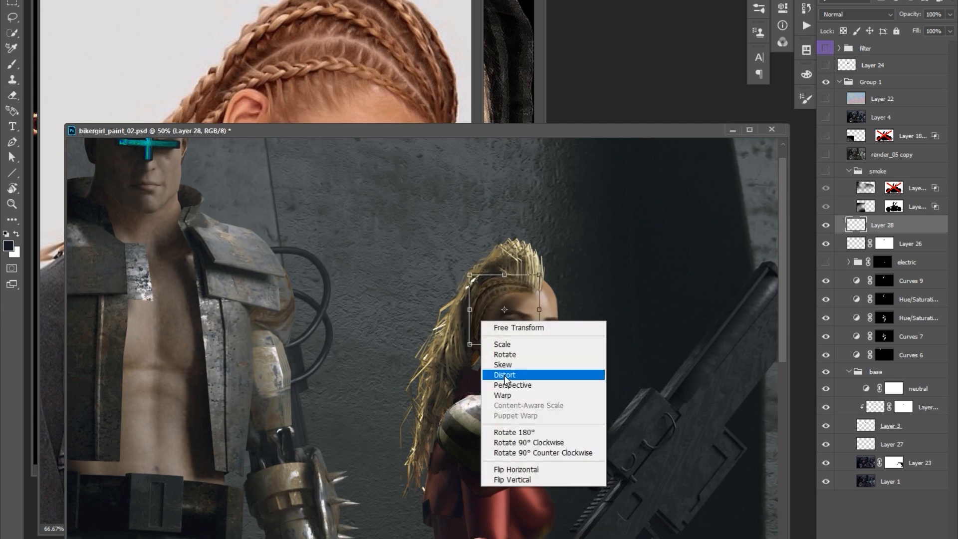
left_click(514, 372)
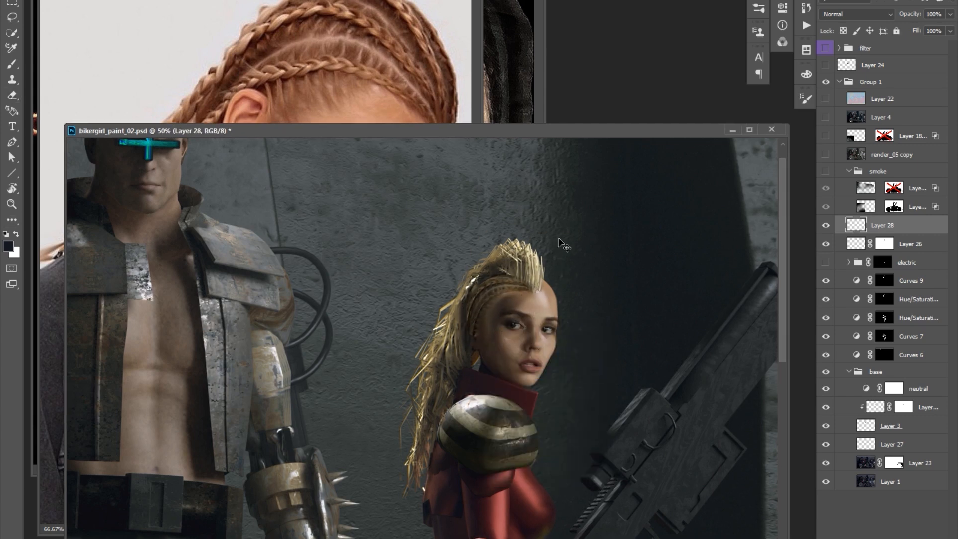
left_click_drag(467, 339, 463, 324)
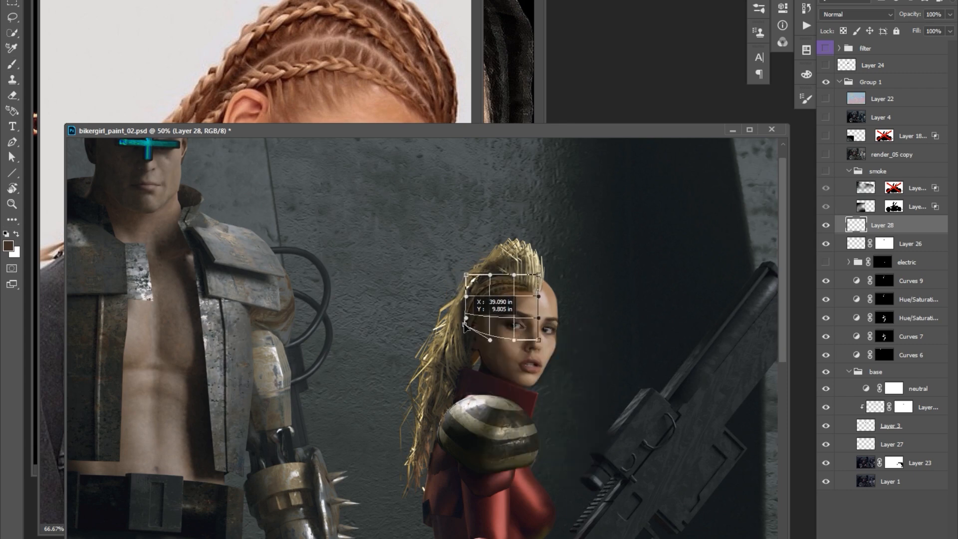
key("Return")
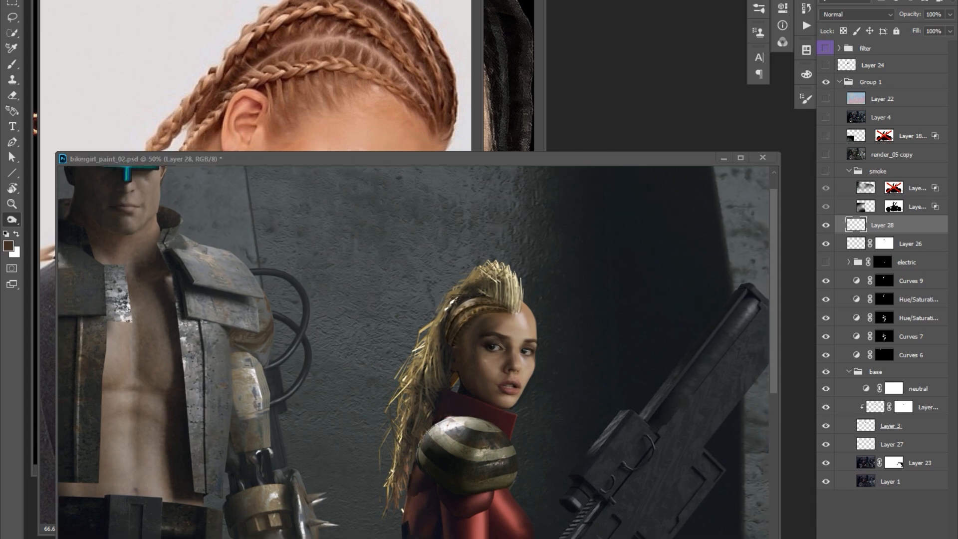
Paint lighter blonde strands over the mohawk and the braids on Layer 28 with a hair-coloured brush.
key("b")
right_click(147, 109)
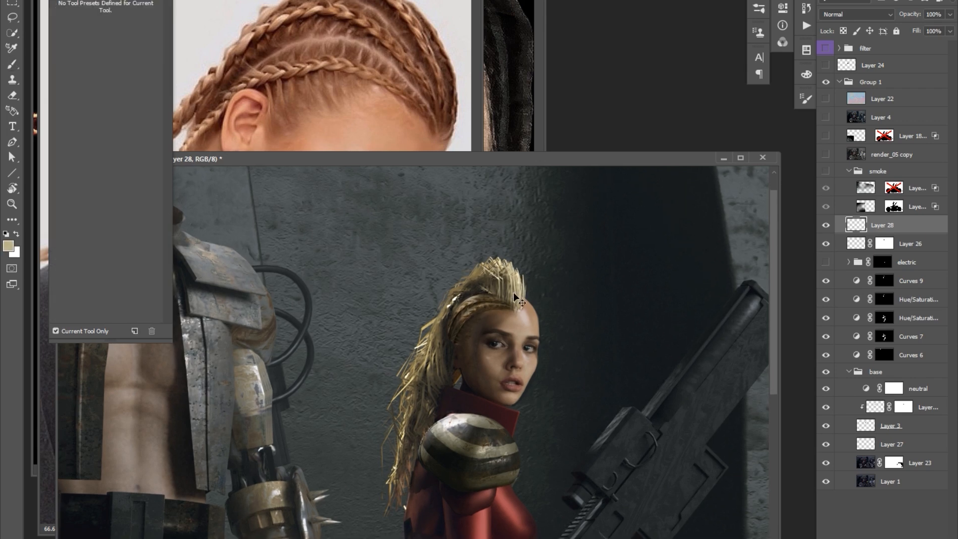
left_click(503, 273, "alt")
left_click_drag(502, 274, 508, 276)
left_click(467, 321, "alt")
left_click_drag(570, 246, 546, 251)
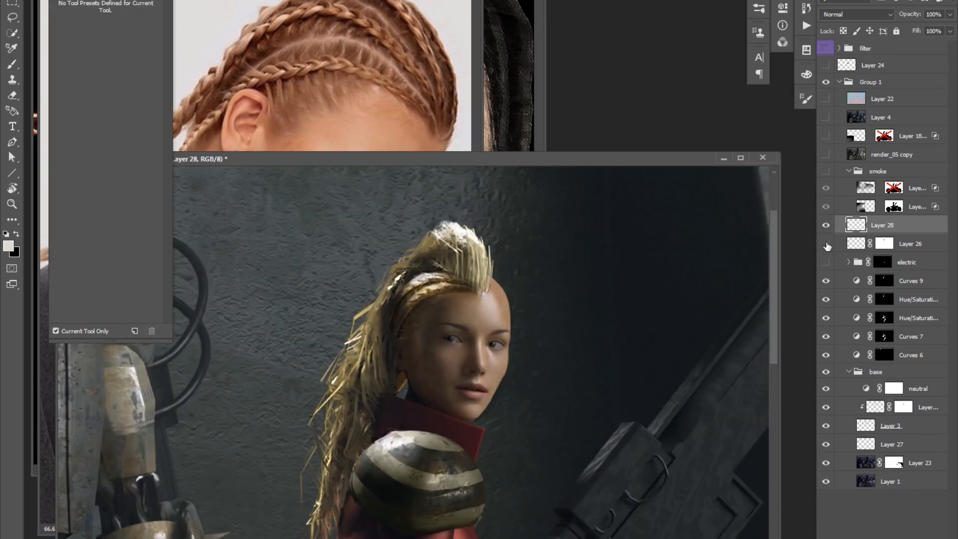
Adjust the face slightly with Free Transform and compare it with Layer 26 hidden and shown.
key("Return")
left_click(826, 244)
left_click(826, 244)
key("ctrl+t")
left_click(514, 417)
left_click_drag(515, 371, 514, 367)
key("Return")
left_click(827, 244)
left_click(827, 245)
Clean up the edge of the face on the Layer 26 mask with the Eraser.
left_click(884, 244)
key("e")
key("x")
left_click(570, 291, "alt")
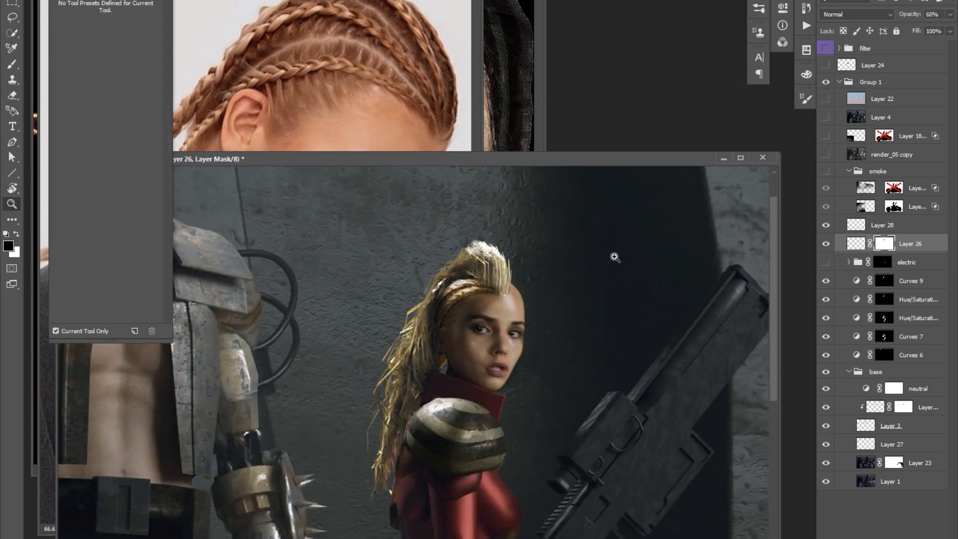
scroll(460, 313, "up", 2)
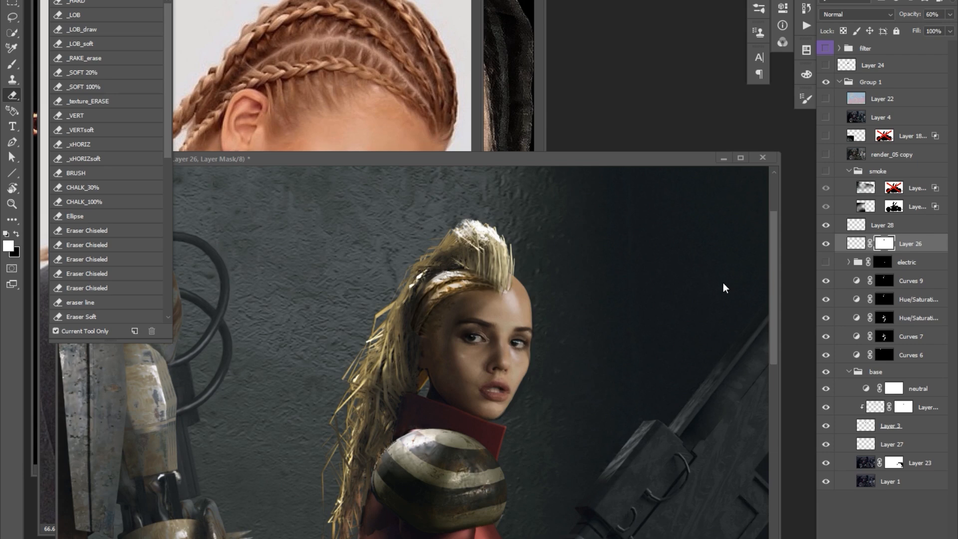
Paste the shaved-head reference into a new document, lasso the shaved side and paste it into the painting.
key("ctrl+n")
key("ctrl+v")
key("l")
mouse_move(324, 119)
left_mouse_down()
mouse_move(285, 111)
mouse_move(325, 122)
left_mouse_up()
left_click(474, 391)
key("ctrl+v")
Position the shaved-hair patch on her head, match it with Hue/Saturation and Curves, and merge it into Layer 28.
mouse_move(443, 381)
left_mouse_down()
mouse_move(437, 366)
mouse_move(454, 329)
mouse_move(430, 340)
left_mouse_up()
key("ctrl+]")
key("ctrl+u")
left_click_drag(737, 470, 691, 471)
left_click(873, 368)
key("ctrl+m")
left_click_drag(428, 174, 447, 188)
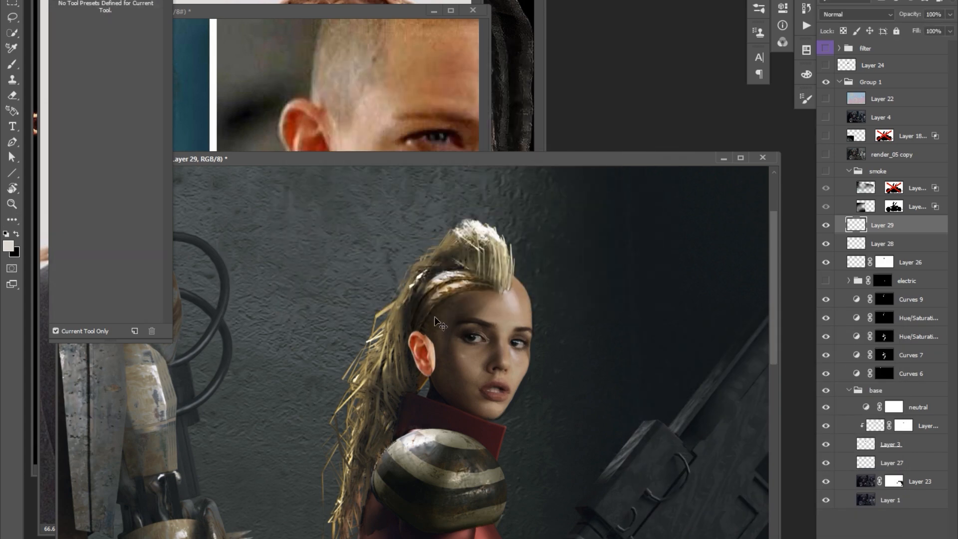
key("ctrl+e")
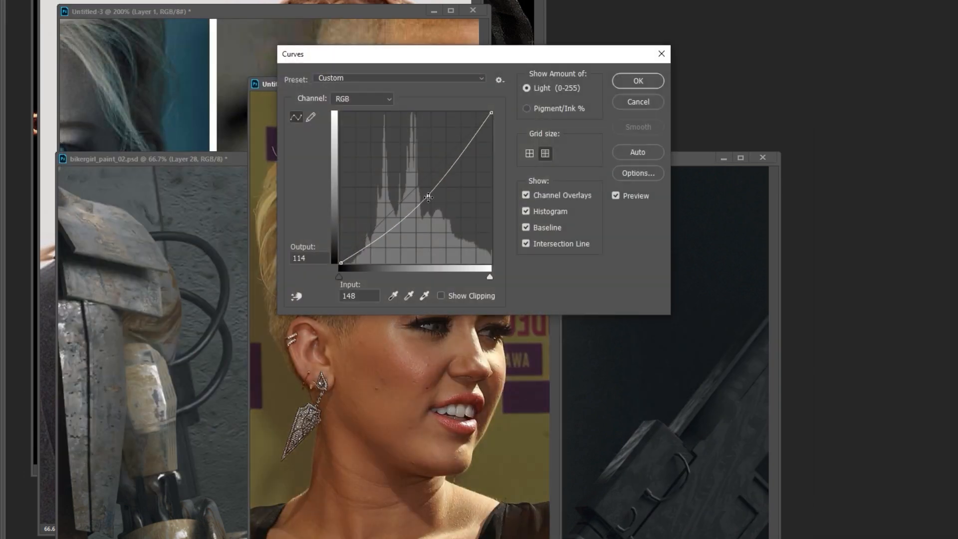
key("alt+4")
key("alt+3")
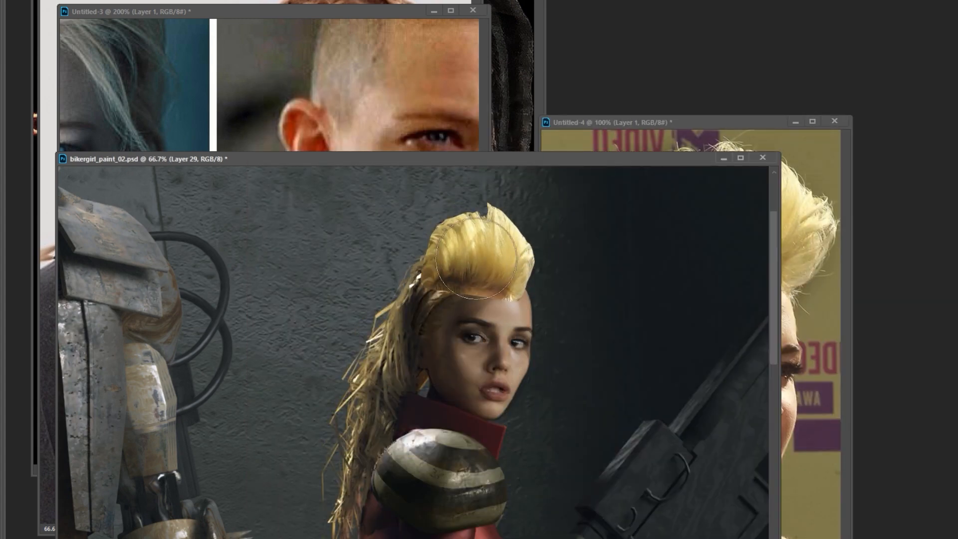
Fit the blonde hair cut from the Untitled-4 portrait over the mohawk with Free Transform.
key("ctrl+u")
key("Escape")
key("ctrl+t")
left_click_drag(532, 209, 537, 252)
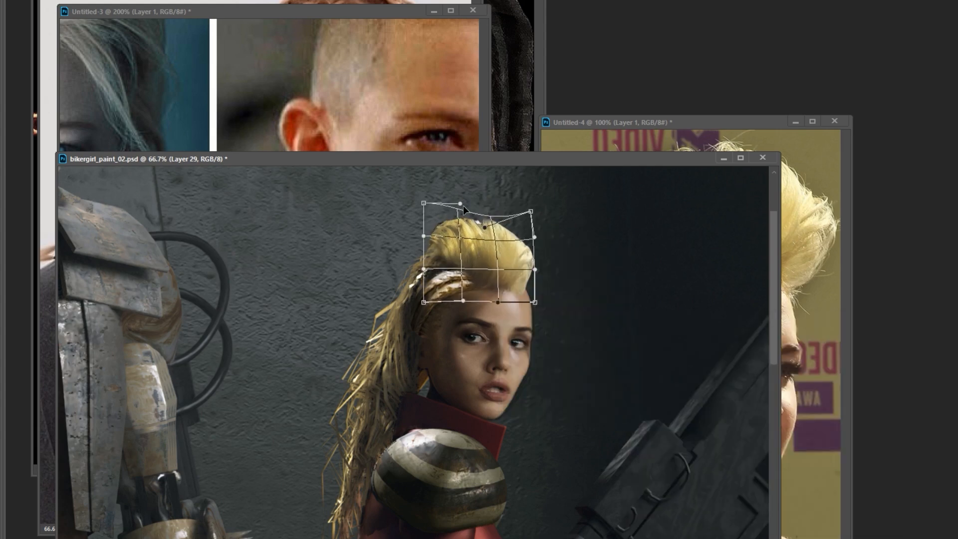
key("Return")
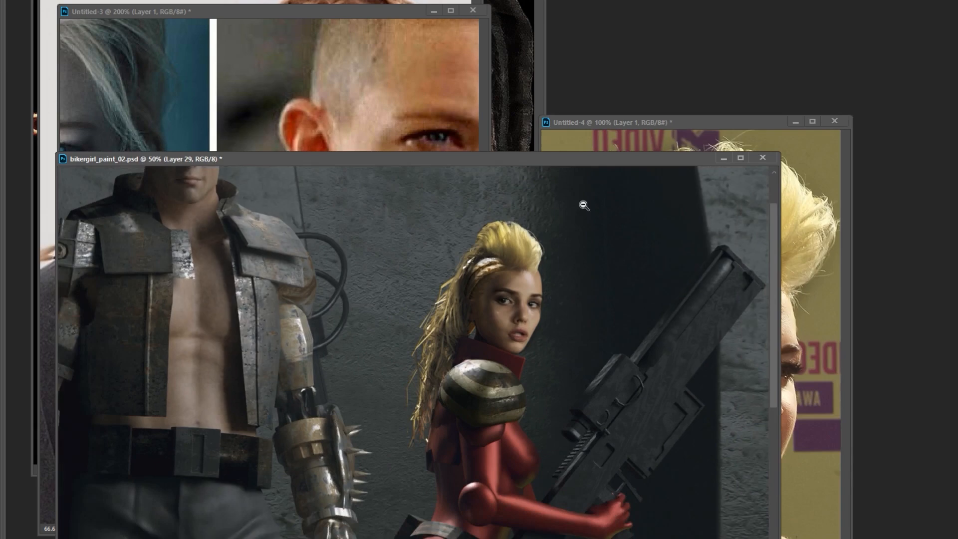
Mute the new mohawk's yellow with Color Balance and touch up where it meets the scalp.
key("ctrl+b")
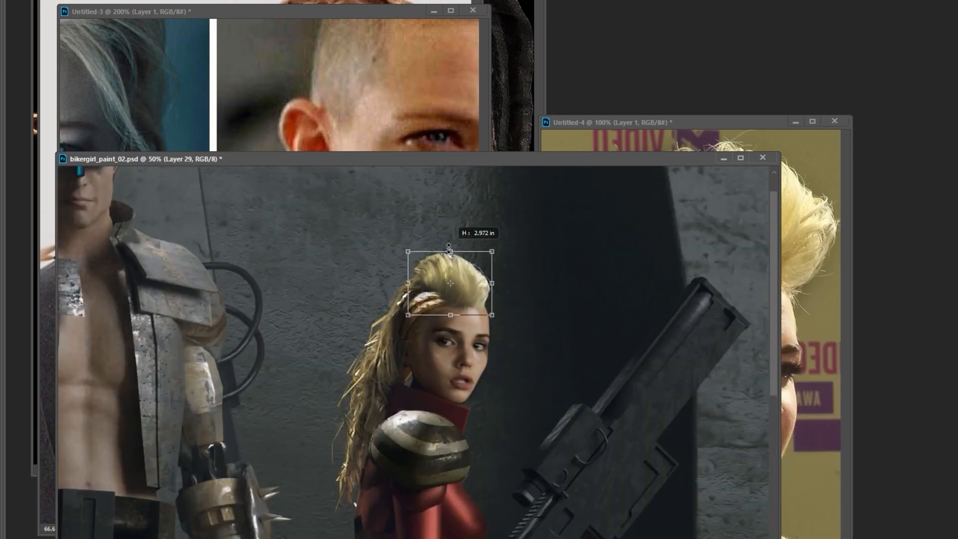
key("Return")
right_click(459, 252)
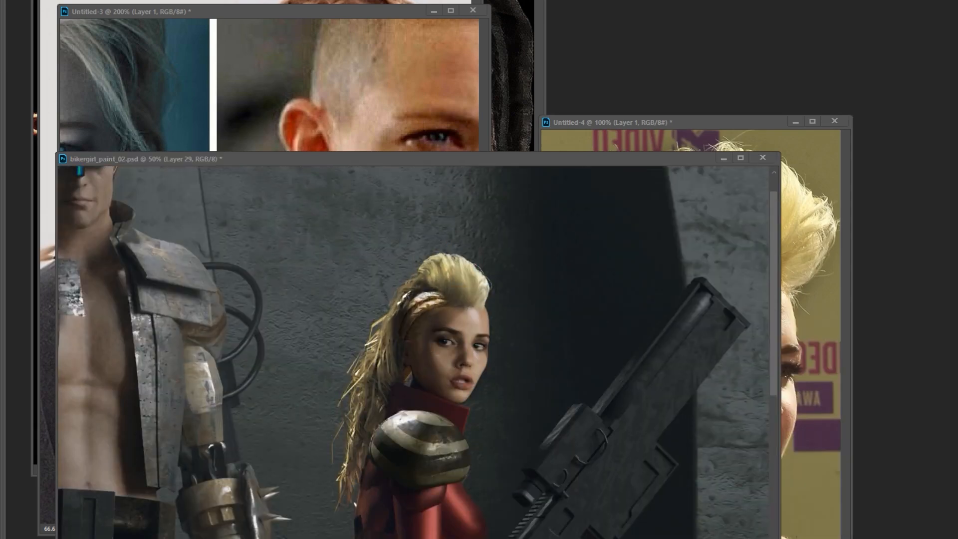
left_click_drag(429, 303, 469, 297)
Hide Layer 28 and copy the lassoed shaved side hair from the blonde portrait onto her head.
key("Tab")
left_click(825, 243)
key("Tab")
key("ctrl+Tab")
mouse_move(159, 229)
left_mouse_down()
mouse_move(179, 174)
mouse_move(158, 220)
left_mouse_up()
left_click_drag(154, 175, 437, 339)
Adjust the shaved-hair patch's tones and colour channels with Curves.
key("ctrl+m")
left_click_drag(421, 182, 421, 219)
left_click(362, 99)
left_click(349, 122)
key("Return")
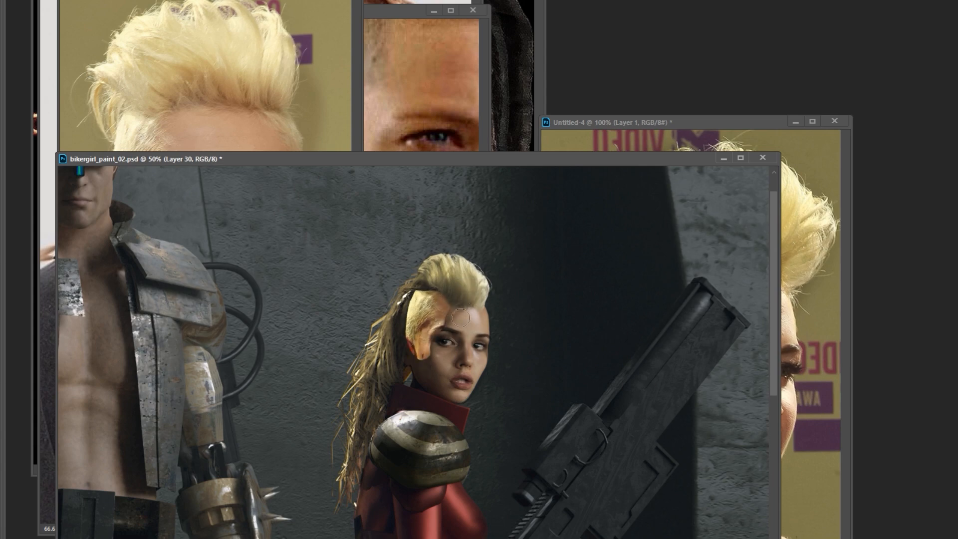
Split the shaved-hair layer's This Layer dark Blend If range to 82 / 234 so its dark tones drop out.
key("Tab")
double_click(875, 242)
left_click_drag(652, 414, 795, 411)
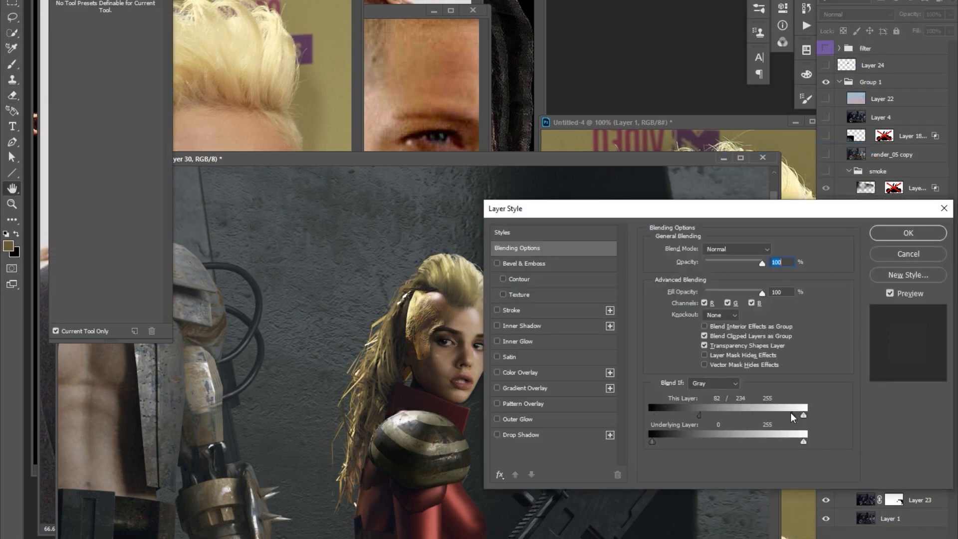
key("Return")
key("Tab")
Erase and paint the shaved patch on Layer 30 so it blends with the temple, ear and face.
key("Tab")
left_click_drag(461, 336, 466, 339)
key("e")
left_click_drag(433, 344, 427, 368)
key("b")
key("Tab")
left_click(432, 313, "alt")
Add a new layer beneath the mohawk and paint short hair strokes over the shaved side and hairline.
key("Tab")
key("v")
mouse_move(416, 300)
left_mouse_down()
mouse_move(434, 292)
mouse_move(416, 342)
left_mouse_up()
key("e")
key("b")
key("ctrl+shift+alt+n")
key("Tab")
mouse_move(430, 308)
left_mouse_down()
mouse_move(443, 299)
mouse_move(435, 291)
left_mouse_up()
left_click_drag(441, 294, 448, 308)
left_click_drag(424, 310, 443, 305)
left_click_drag(438, 301, 438, 305)
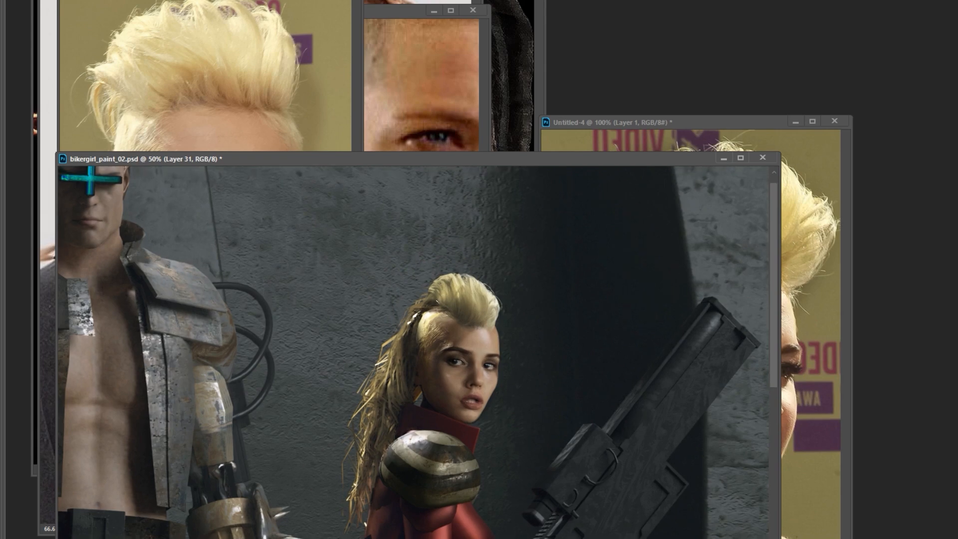
Move the painting's document window aside to uncover the blonde portrait and show the panels again.
left_click_drag(506, 282, 542, 235)
left_click_drag(449, 159, 638, 105)
left_click_drag(722, 230, 674, 267)
key("Tab")
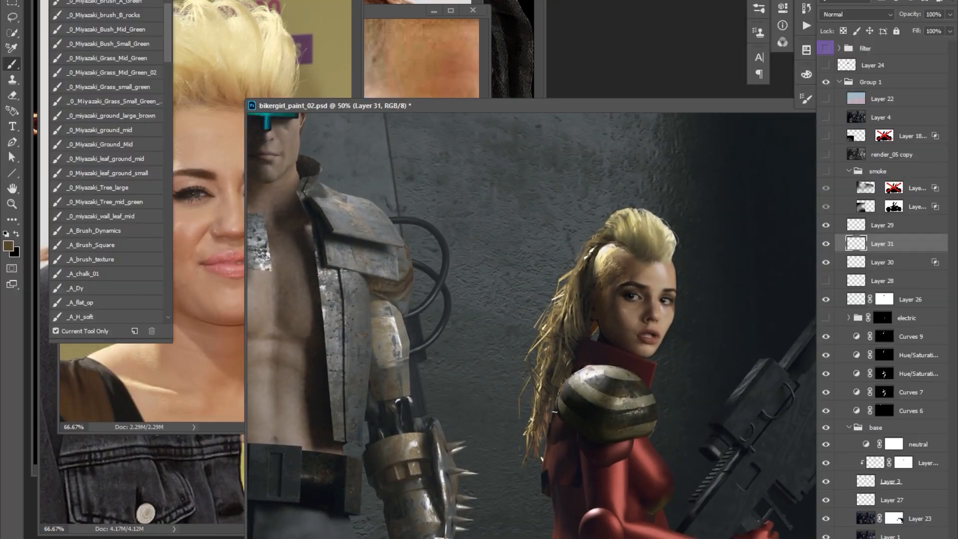
Place a ribbed leather patch from the red jacket photo above Layer 29 and transform it to fit the biker woman's collar.
left_click(842, 228)
key("Tab")
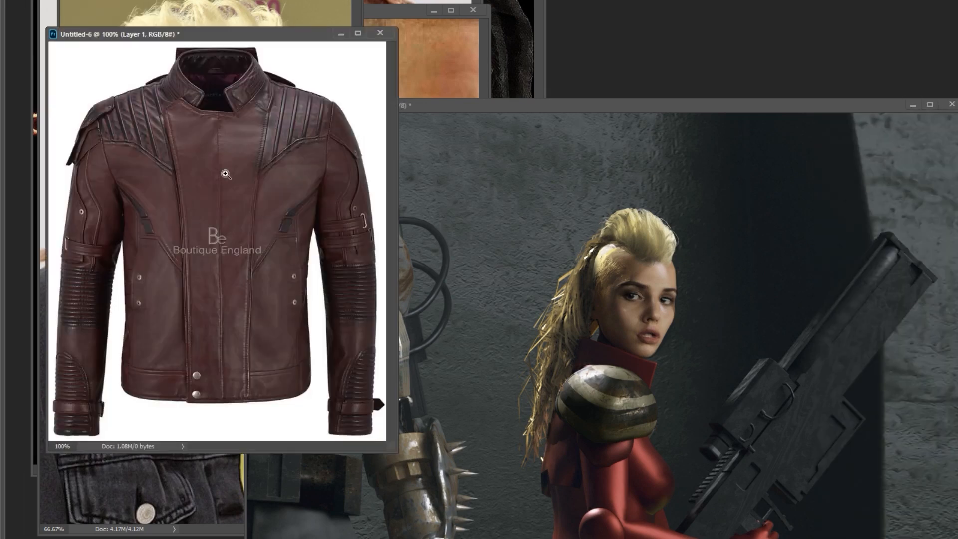
key("ctrl+plus")
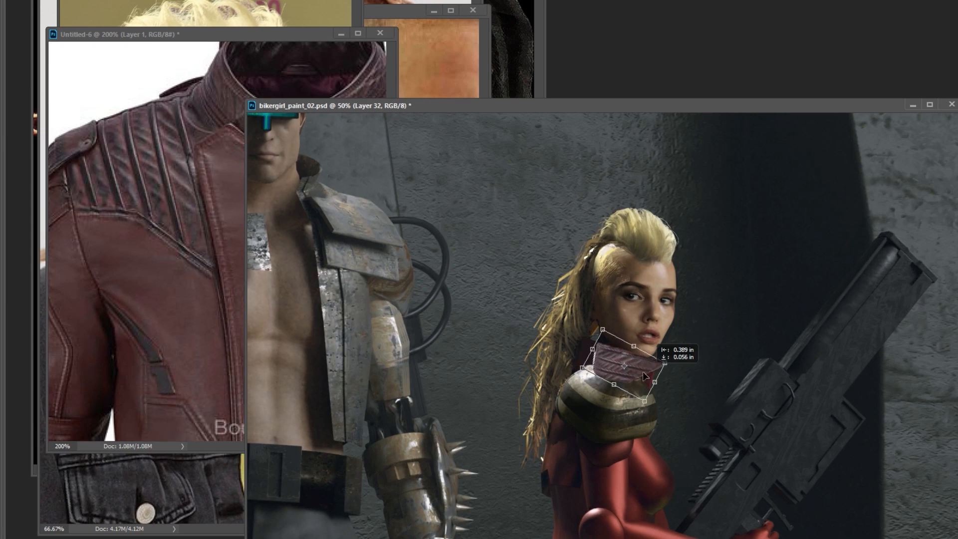
right_click(632, 372)
left_click(653, 446)
mouse_move(664, 415)
left_mouse_down()
mouse_move(673, 395)
mouse_move(663, 393)
left_mouse_up()
right_click(644, 375)
left_click(663, 456)
key("Return")
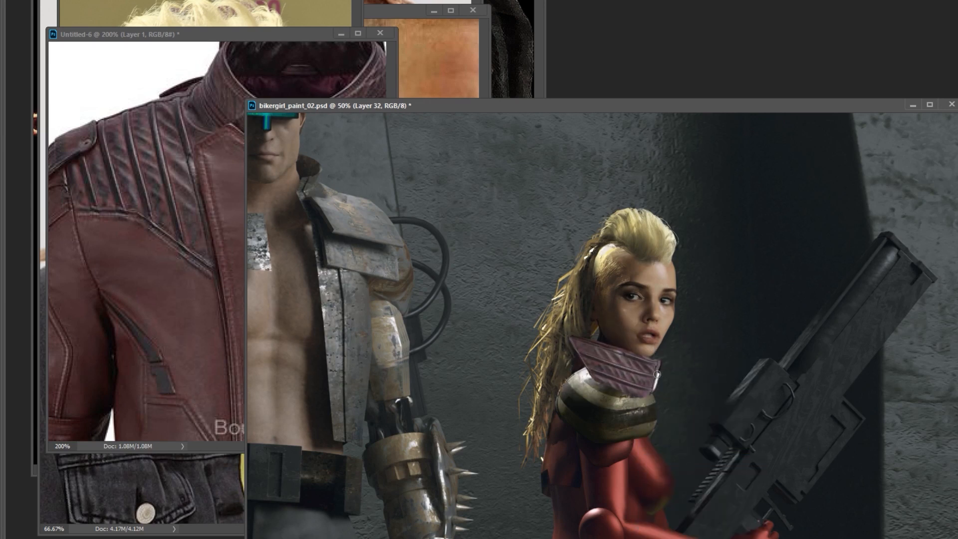
Darken the leather collar patch on Layer 32 and paint it in over the collar through an inverted black mask.
key("ctrl+m")
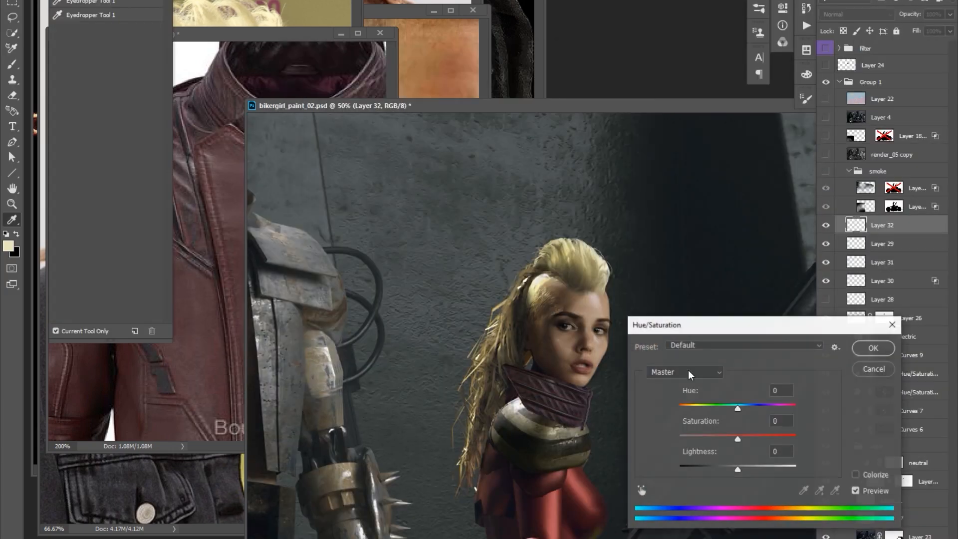
key("ctrl+i")
key("b")
left_click_drag(584, 385, 583, 407)
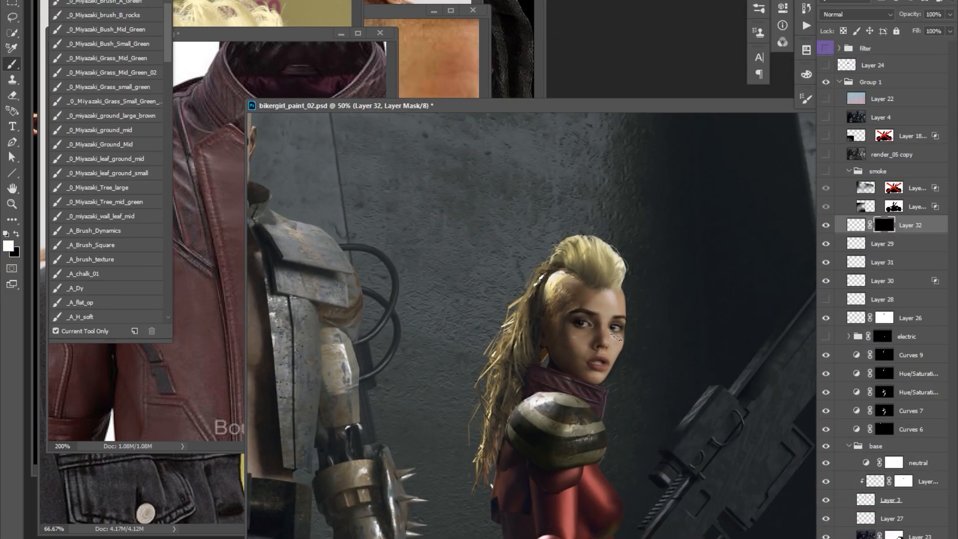
key("r")
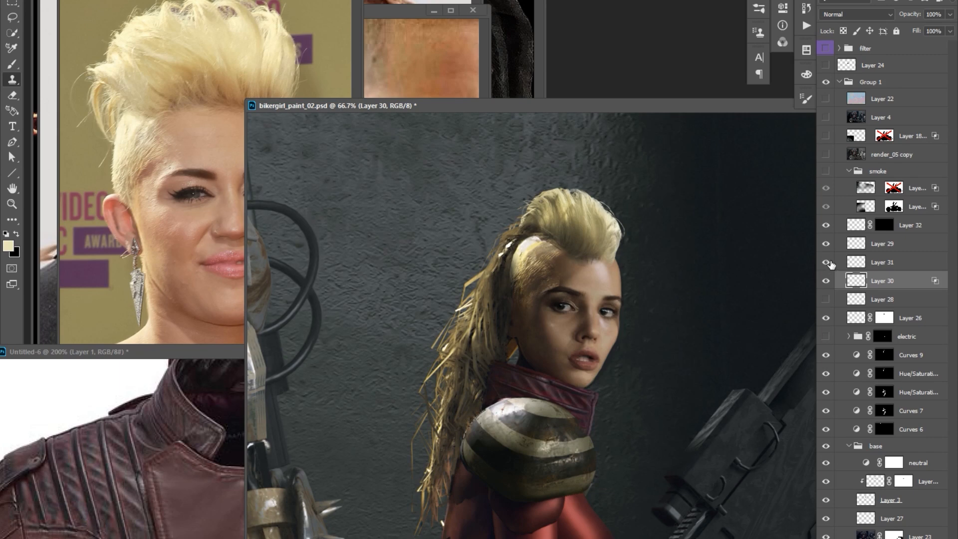
Paint small touch-ups over the shaved side of the head on Layer 31.
left_click(882, 263)
key("l")
key("b")
right_click(540, 254)
key("Return")
left_click(541, 247, "alt")
left_click(542, 247, "alt")
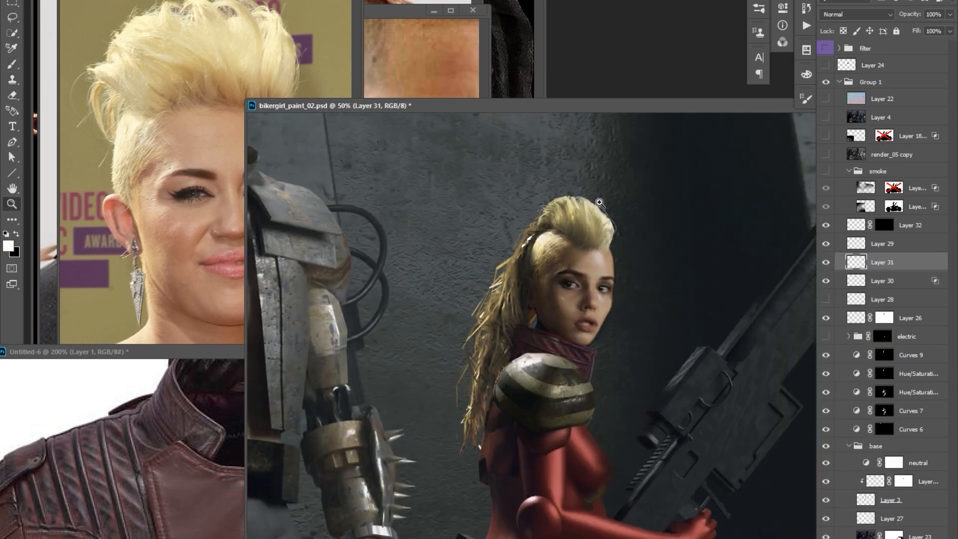
left_click(551, 248, "ctrl")
Adjust the colour balance of the blonde mohawk on Layer 29.
right_click(612, 231, "ctrl")
left_click(649, 249)
key("o")
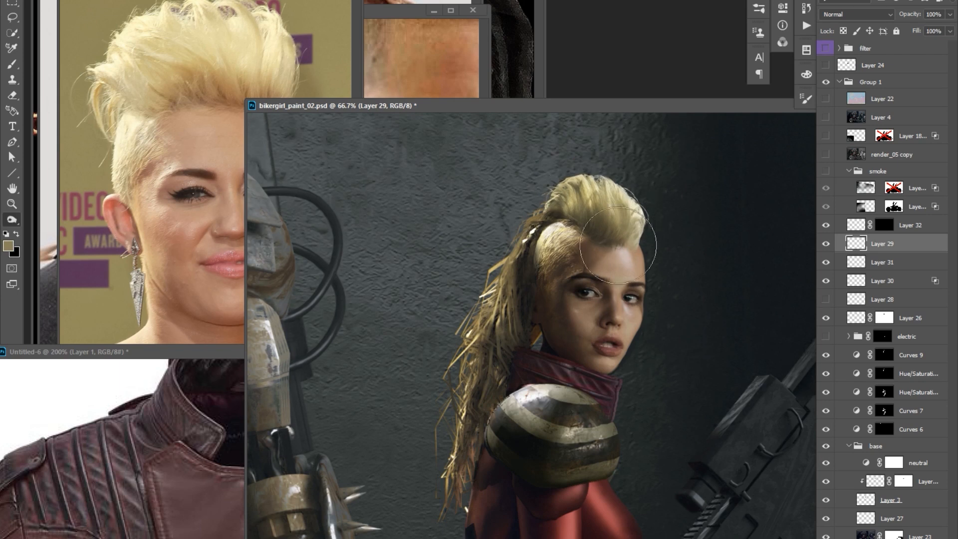
right_click(646, 231, "shift")
left_click(664, 255)
key("ctrl+b")
key("Escape")
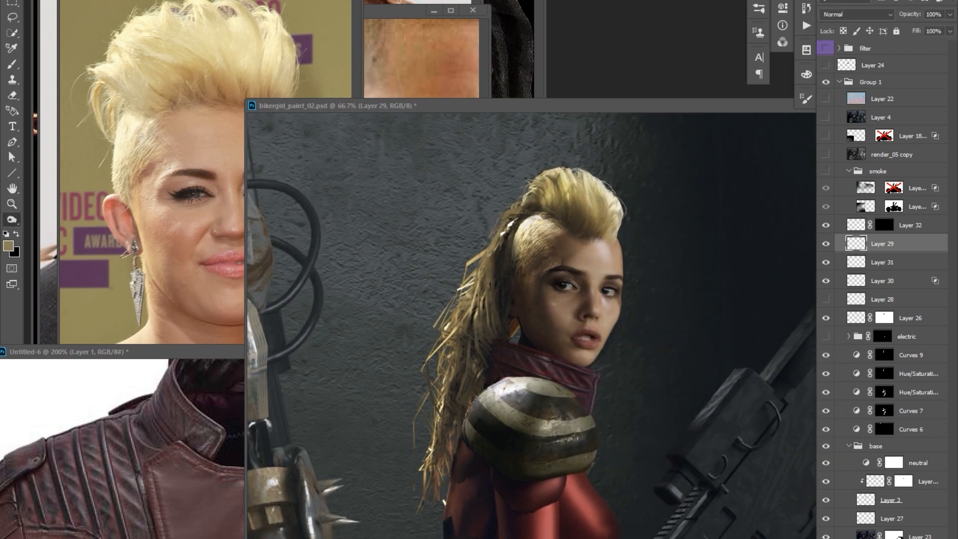
Add a new layer above Layer 29 and choose the paint_angle_domo3 brush for painting dark red detail beneath the shoulder armor.
key("ctrl+shift+alt+n")
key("d")
key("b")
left_click(583, 446, "alt")
left_click(50, 0)
left_click_drag(166, 20, 166, 125)
left_click(103, 243)
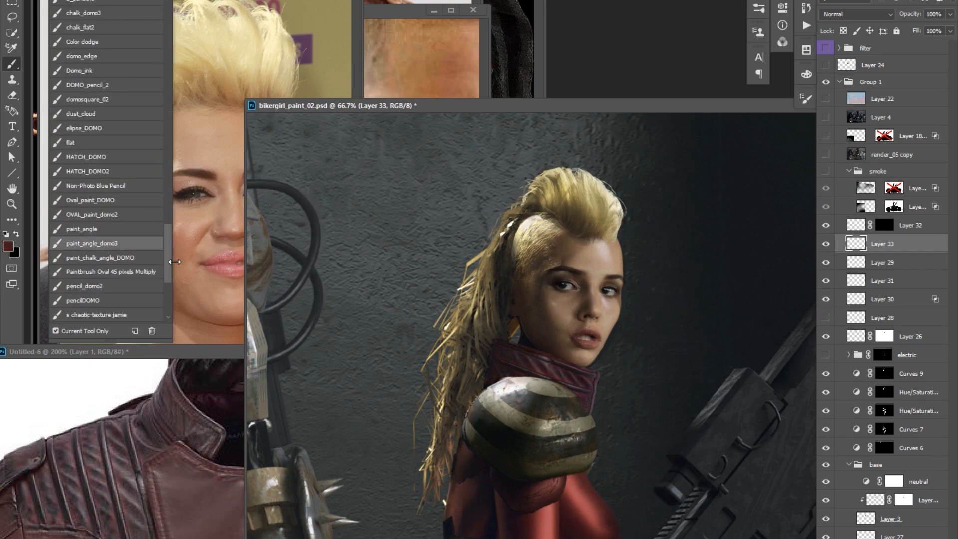
key("Tab")
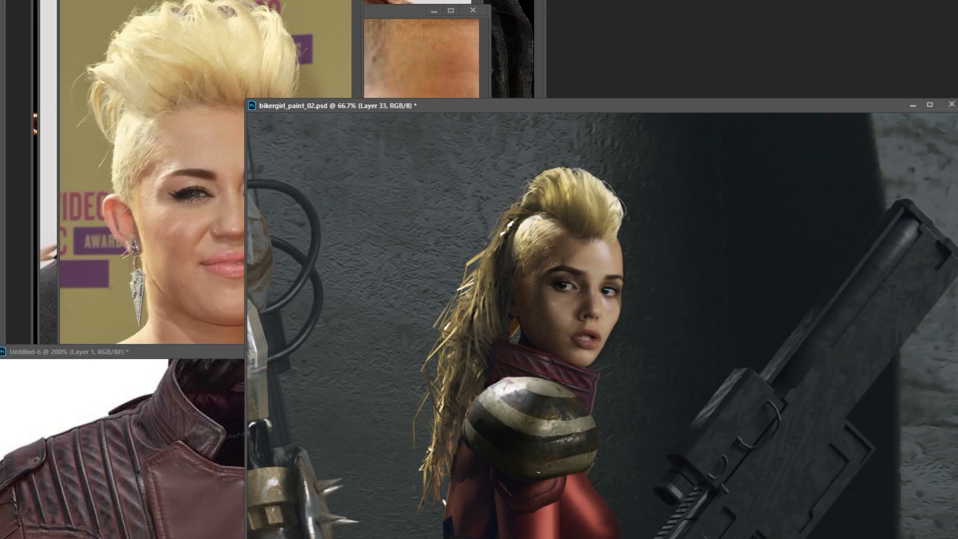
key("Tab")
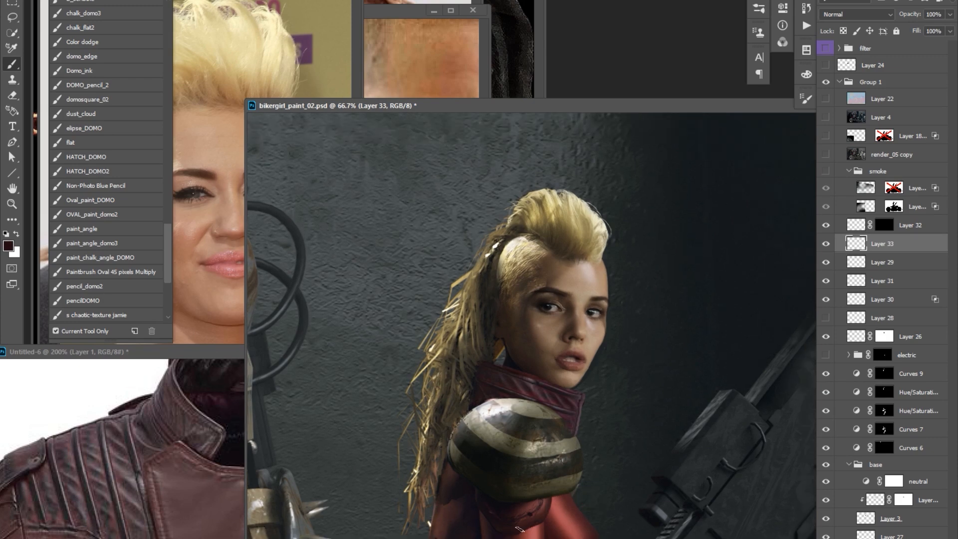
Paint the folded dark red cuff under the shoulder armor and refine the upper arm's shading on Layer 33.
left_click_drag(606, 435, 597, 384)
left_click(583, 485, "alt")
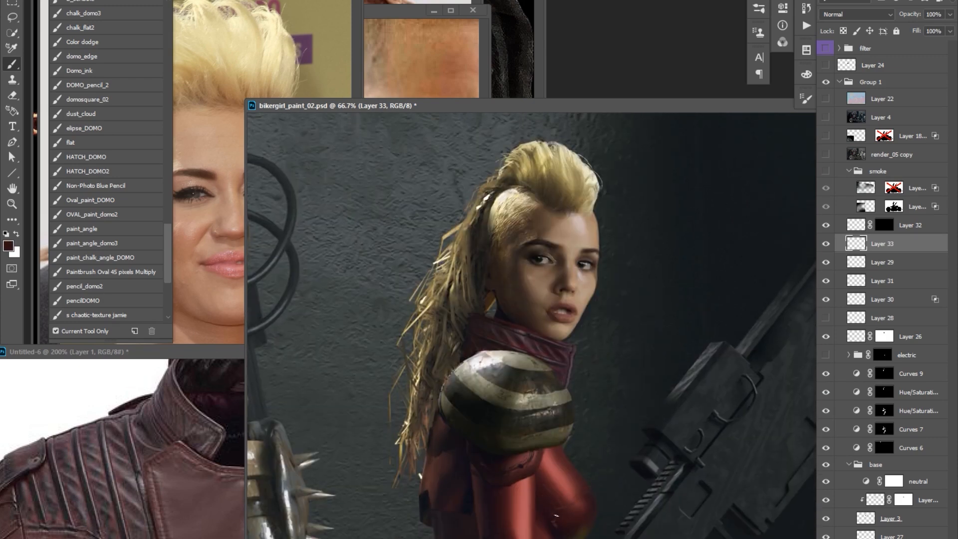
left_click(538, 511, "alt")
left_click_drag(552, 467, 596, 411)
left_click(539, 507, "alt")
left_click(509, 490, "alt")
left_click_drag(547, 510, 544, 513)
right_click(546, 506)
left_click(536, 472)
left_click(529, 527, "alt")
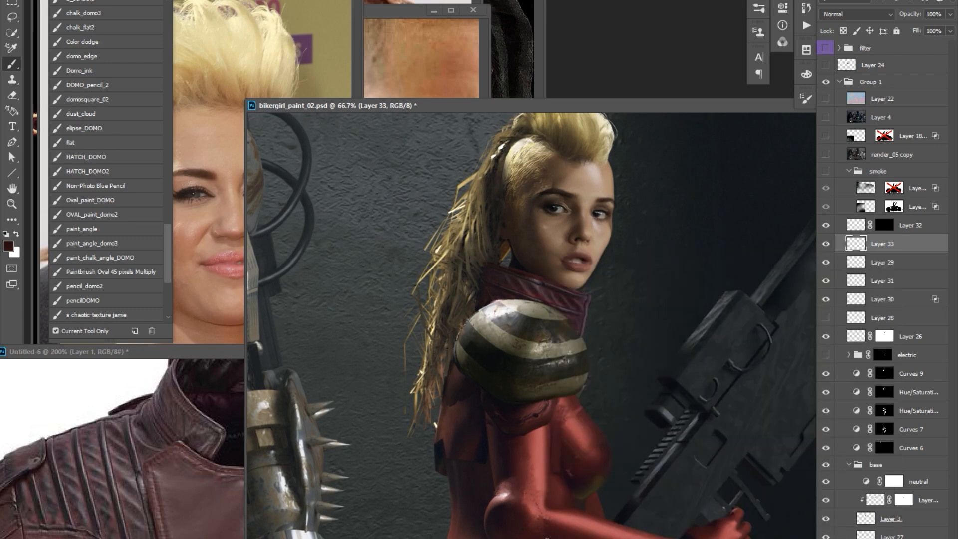
left_click_drag(527, 504, 523, 507)
left_click(535, 484, "alt")
left_click_drag(612, 430, 610, 434)
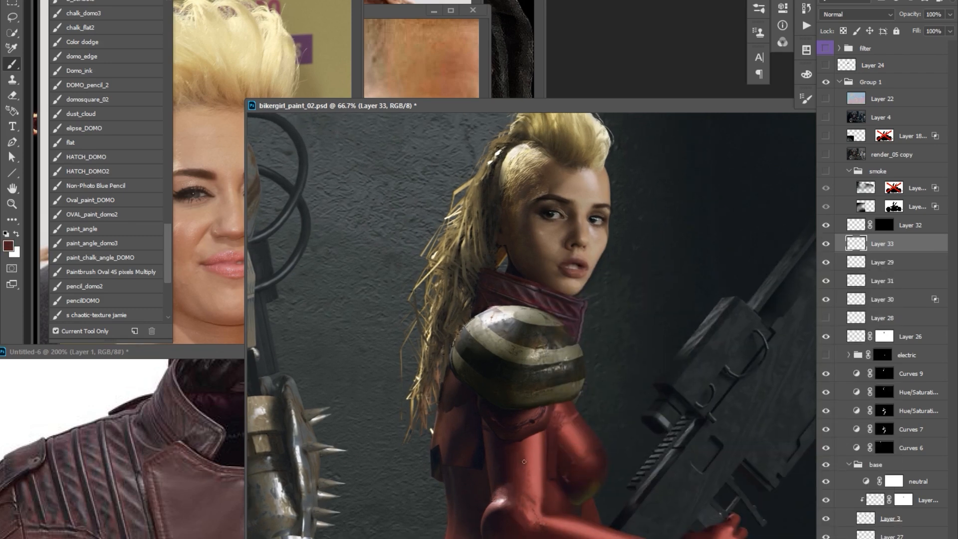
Raise the leather collar's saturation to +33 and shift its hue on Layer 32 to match the red suit.
right_click(568, 306, "ctrl")
left_click(584, 324)
key("ctrl+u")
left_click_drag(738, 440, 758, 444)
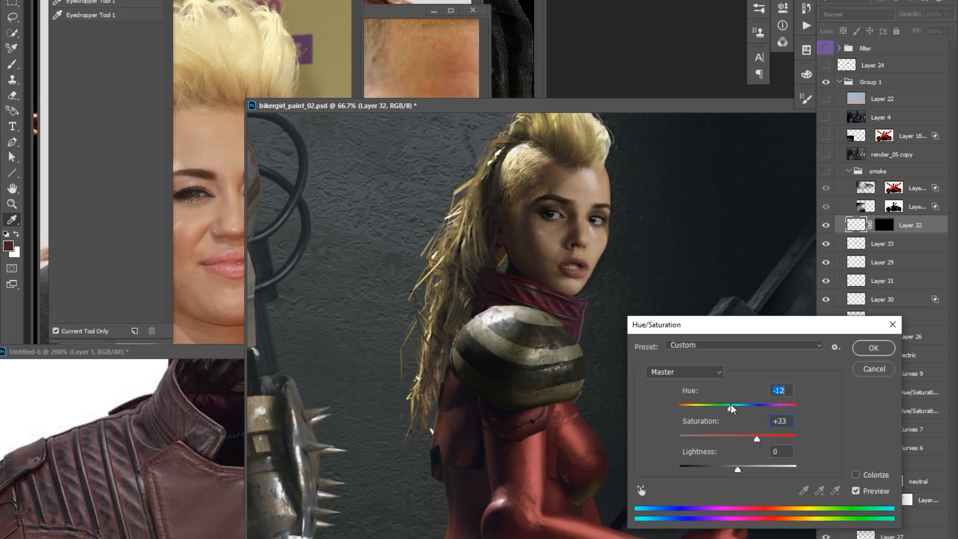
left_click_drag(737, 409, 741, 410)
key("Return")
Touch up the red collar's edges and tones with the Eraser and Dodge/Burn tools, and save the document.
key("e")
key("ctrl+backslash")
key("ctrl+2")
key("o")
left_click_drag(588, 332, 581, 310)
left_click(642, 279, "alt")
key("ctrl+s")
left_click(640, 220, "ctrl")
left_click_drag(624, 229, 615, 236)
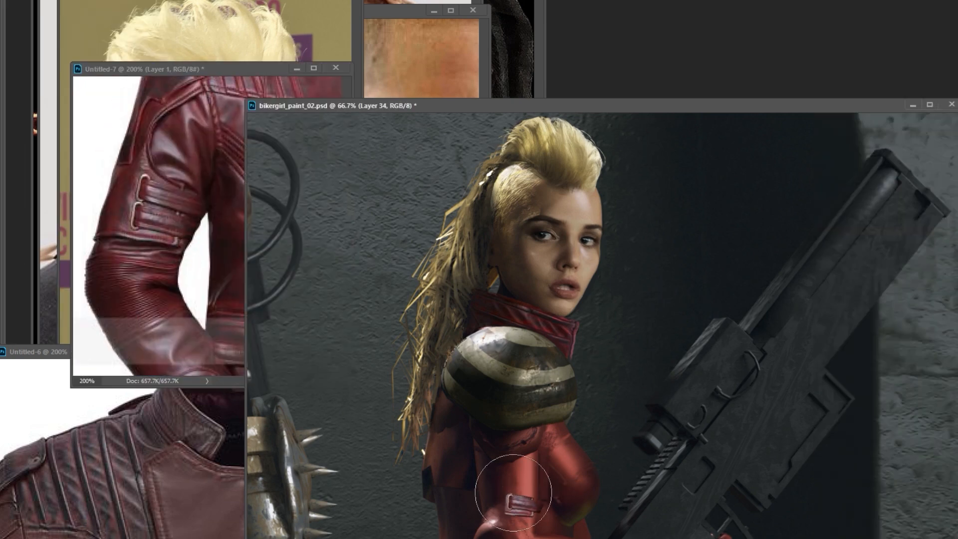
Tone and colour-balance the buckled strap on Layer 34 so it blends with the red upper sleeve.
right_click(541, 488, "shift")
left_click(568, 523)
right_click(541, 478, "shift")
left_click(571, 522)
left_click_drag(512, 500, 543, 505)
right_click(545, 503, "alt")
key("ctrl+b")
key("Escape")
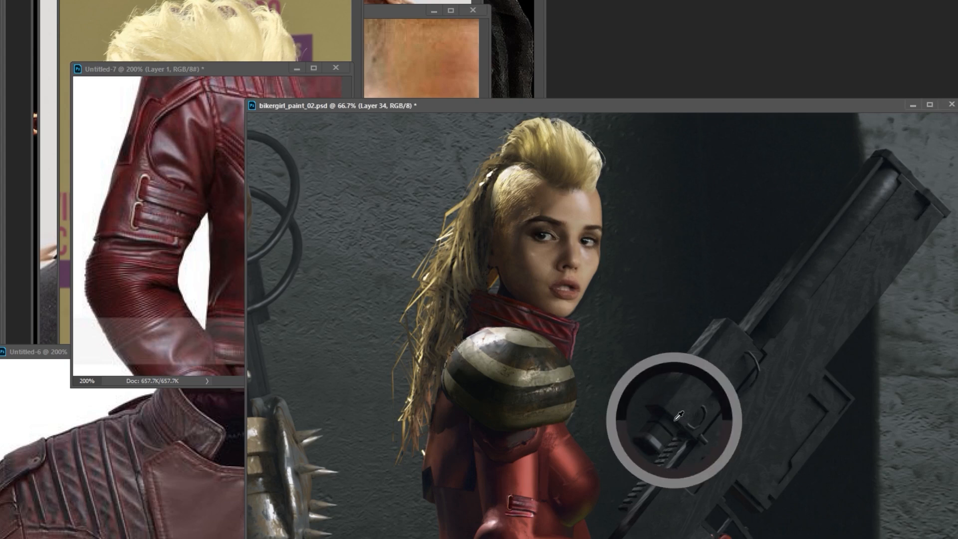
left_click_drag(646, 337, 637, 339)
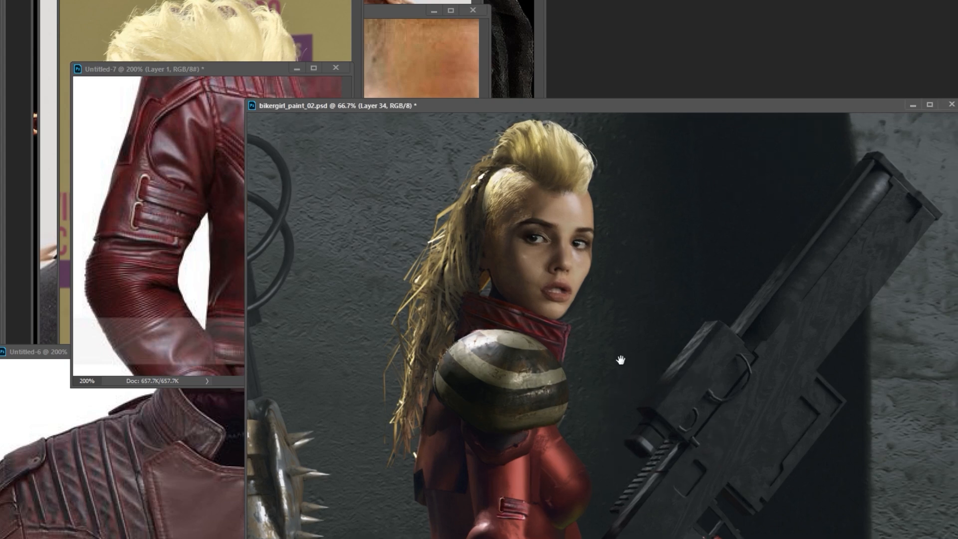
Copy the quilted forearm from the Untitled-7 jacket photo, paste it into the painting and warp it over the woman's forearm.
left_click(222, 222)
scroll(221, 223, "down", 5)
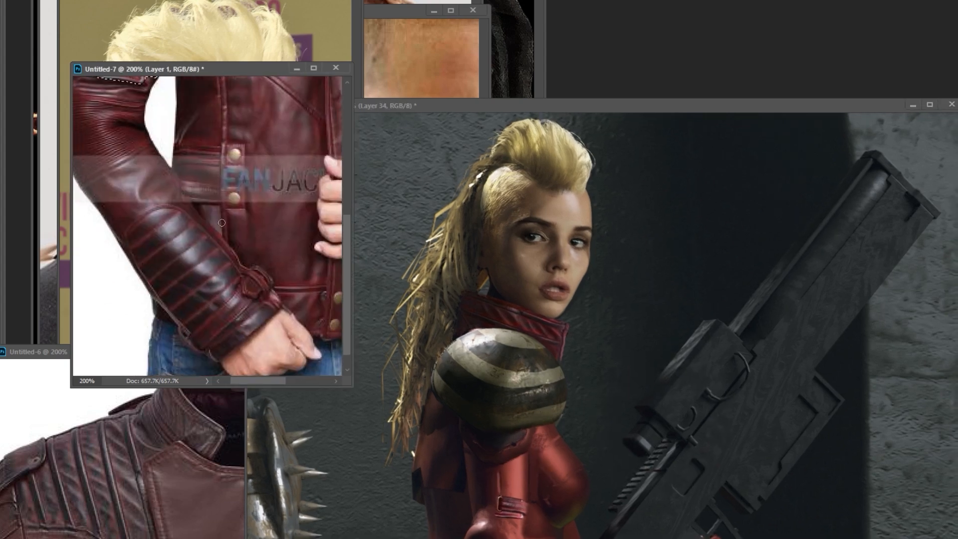
left_click(407, 381)
left_click_drag(592, 486, 620, 355)
key("ctrl+v")
key("ctrl+t")
left_click_drag(659, 468, 650, 474)
right_click(618, 441)
left_click(648, 528)
left_click_drag(564, 455, 550, 456)
key("Return")
Resize the quilted sleeve patch along the forearm and darken it with Curves.
key("ctrl+t")
left_click_drag(665, 446, 613, 484)
key("Return")
key("Tab")
key("ctrl+m")
left_click_drag(416, 188, 415, 198)
key("Return")
Reshape the quilted sleeve patch in two transforms so its ribs follow the forearm's contour.
key("ctrl+t")
right_click(560, 476)
left_click(582, 386)
key("Return")
key("ctrl+t")
right_click(593, 467)
left_click(613, 376)
key("Return")
Lasso a section of the quilted ribs and transform it to line up with the rest of the forearm.
key("l")
left_click_drag(632, 483, 648, 493)
key("v")
key("ctrl+t")
key("Return")
left_click_drag(686, 429, 684, 432)
key("ctrl+t")
key("Return")
Add a layer mask to Layer 35 and invert it to black to hide the quilted sleeve patch.
left_click(870, 537)
key("b")
key("ctrl+i")
key("x")
Load the Alpha 4 channel as a selection, fill it on a new layer and deselect.
left_click(782, 42)
left_click(664, 150, "ctrl")
key("ctrl+shift+alt+n")
key("alt+BackSpace")
key("ctrl+d")
Hide Layer 36, load its outline as a selection and paint Layer 35's mask to reveal the quilting on the forearm.
left_click(826, 225)
left_click(855, 226, "ctrl")
left_click(884, 243)
left_click_drag(658, 499, 610, 498)
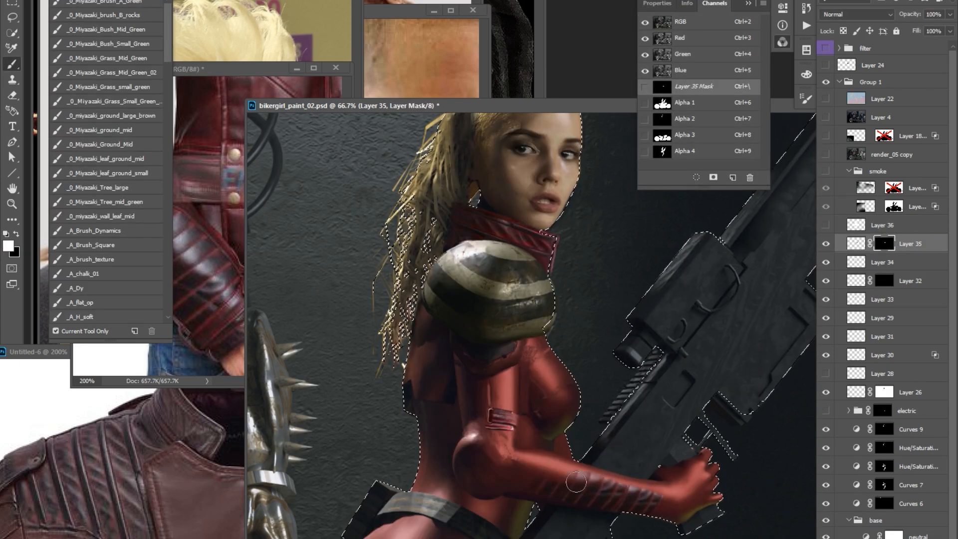
key("ctrl+d")
key("x")
left_click(854, 244)
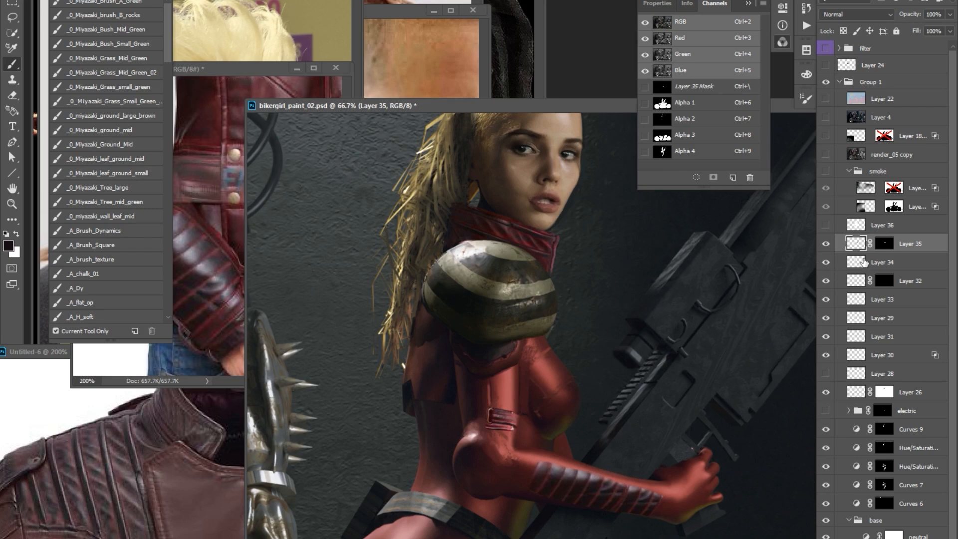
Duplicate a piece of the forearm quilting toward the elbow and transform it to extend the ribs.
key("r")
key("ctrl+minus")
left_click_drag(540, 485, 539, 449)
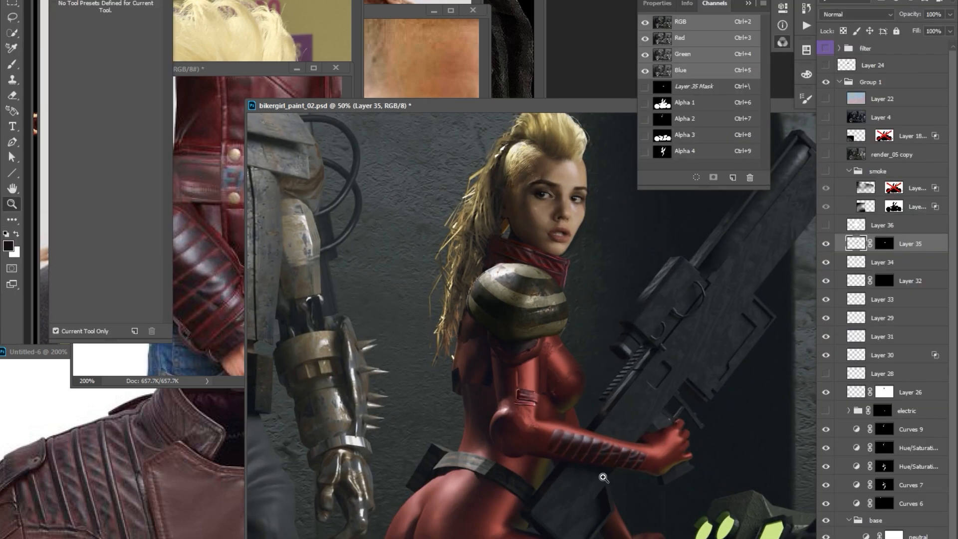
key("ctrl+plus")
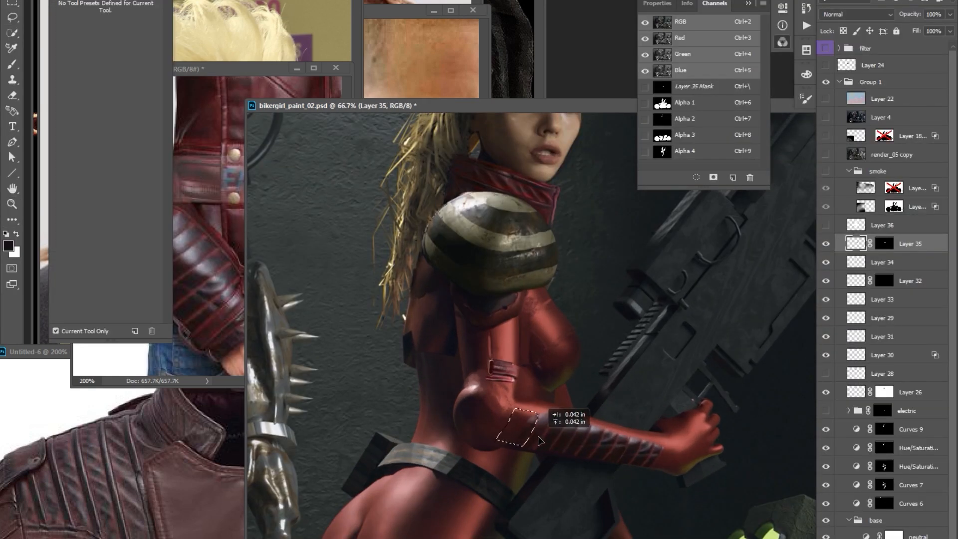
key("e")
key("ctrl+backslash")
key("ctrl+2")
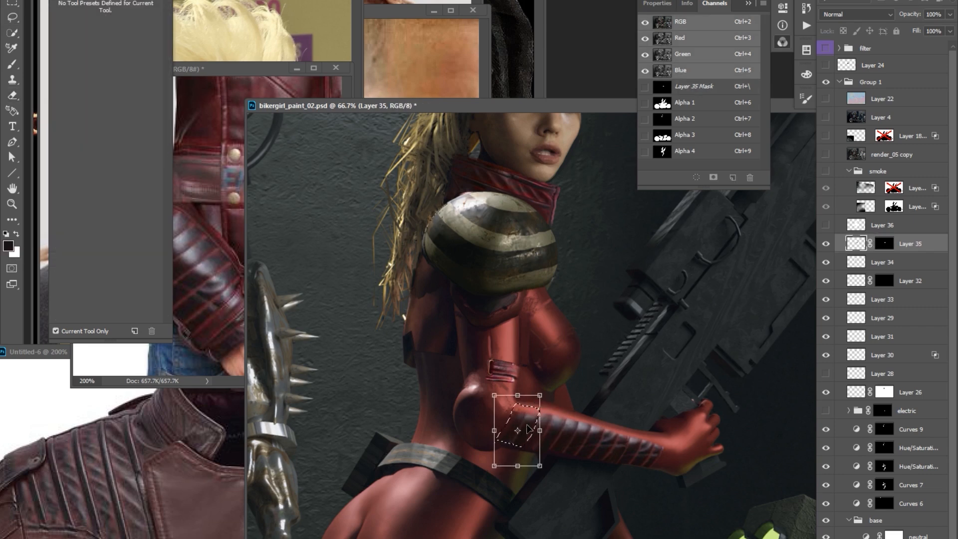
key("ctrl+t")
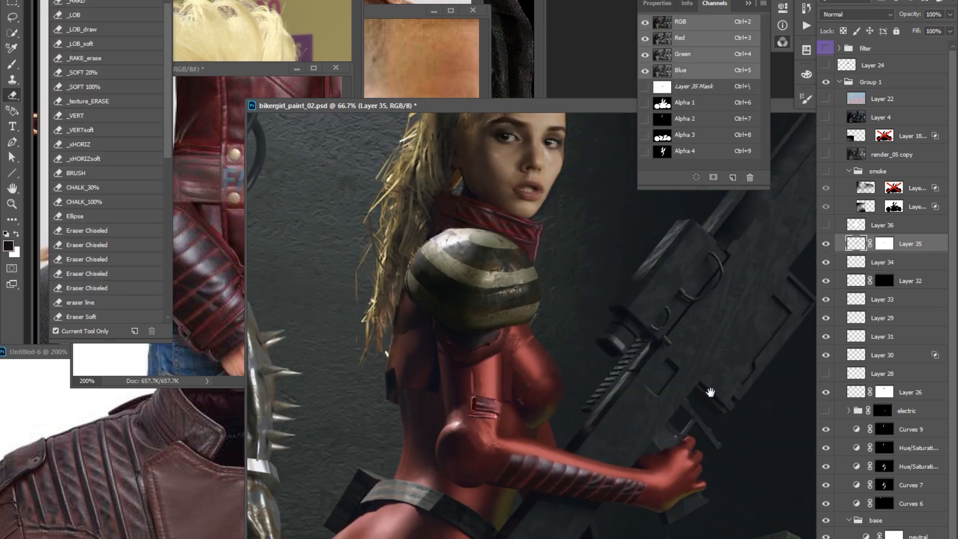
Widen the buckled strap on Layer 34 across the upper arm and paint touch-ups around the elbow.
left_click(495, 422, "ctrl")
key("l")
key("ctrl+t")
left_click_drag(526, 406, 530, 402)
key("Return")
key("b")
left_click(481, 442, "alt")
left_click(484, 438, "alt")
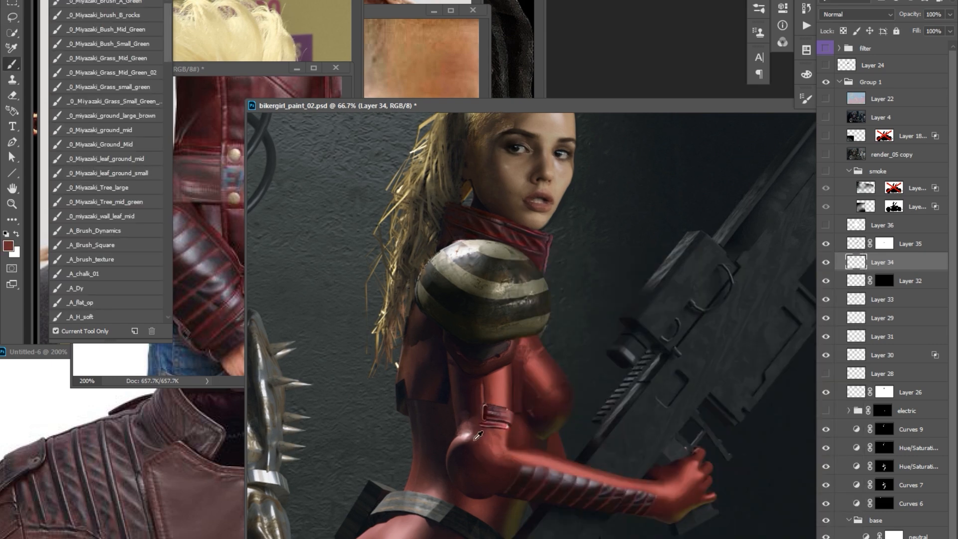
left_click(536, 464, "alt")
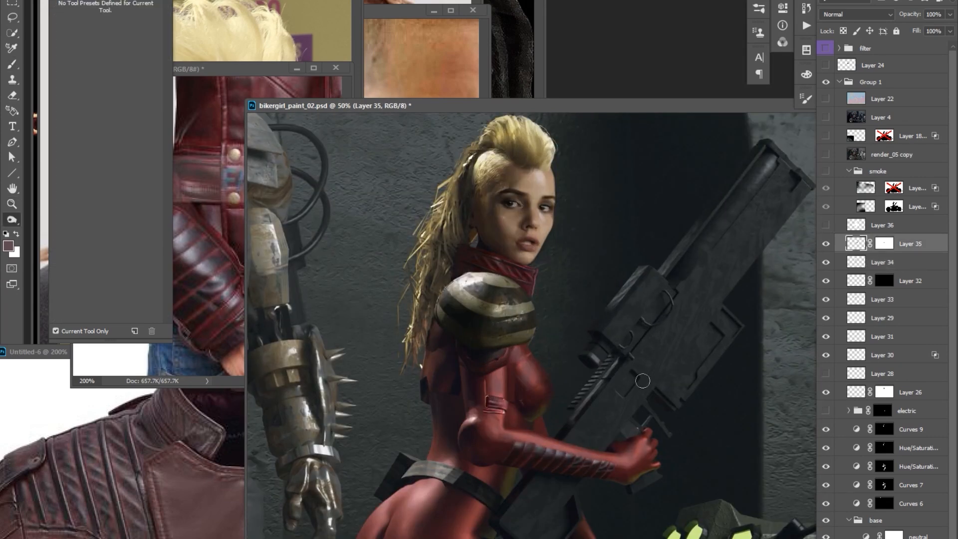
Increase the saturation of the arm's leather detail with Hue/Saturation.
key("ctrl+u")
left_click_drag(737, 440, 747, 440)
key("Return")
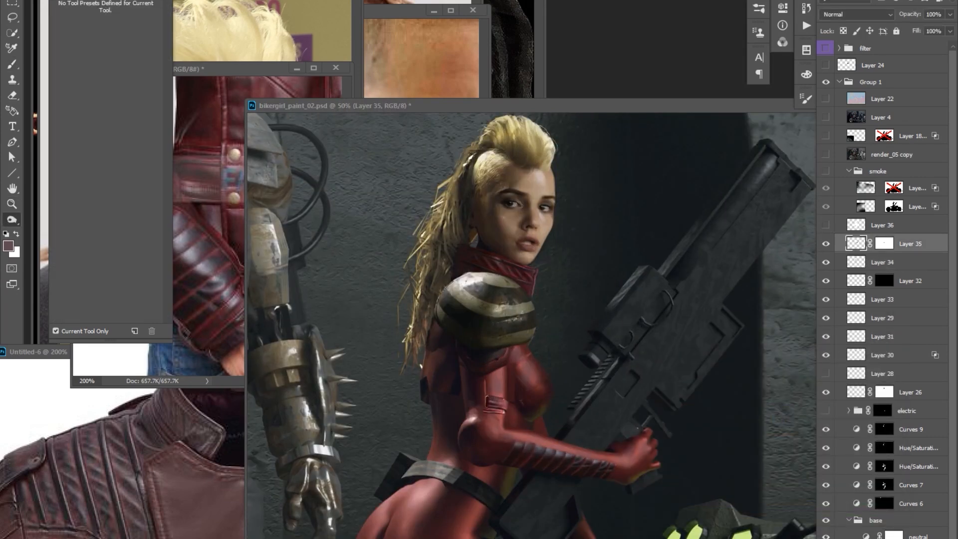
Select the collar's Layer 32 and shift its hue slightly with Hue/Saturation.
right_click(520, 274, "ctrl")
left_click(542, 281)
right_click(545, 272, "shift")
left_click(573, 299)
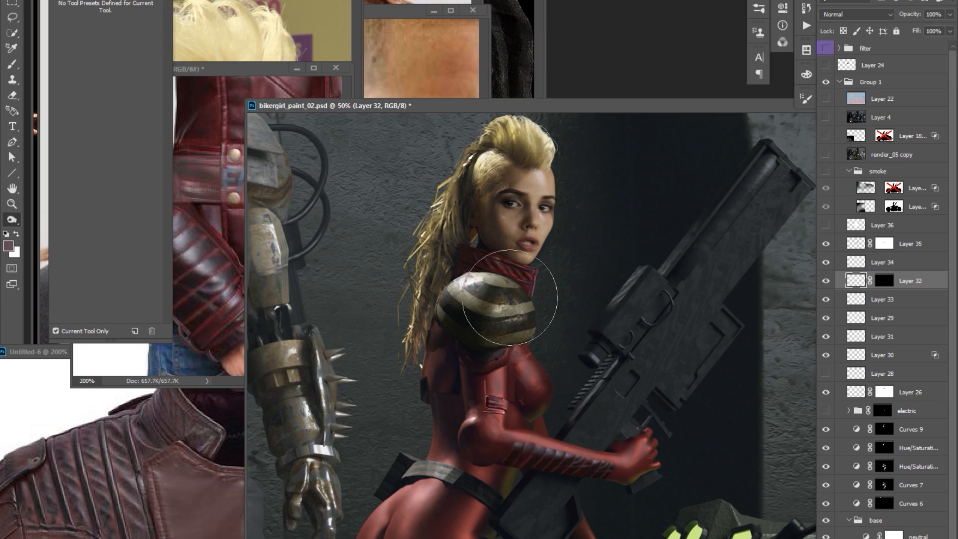
key("ctrl+u")
left_click_drag(738, 408, 741, 408)
key("Return")
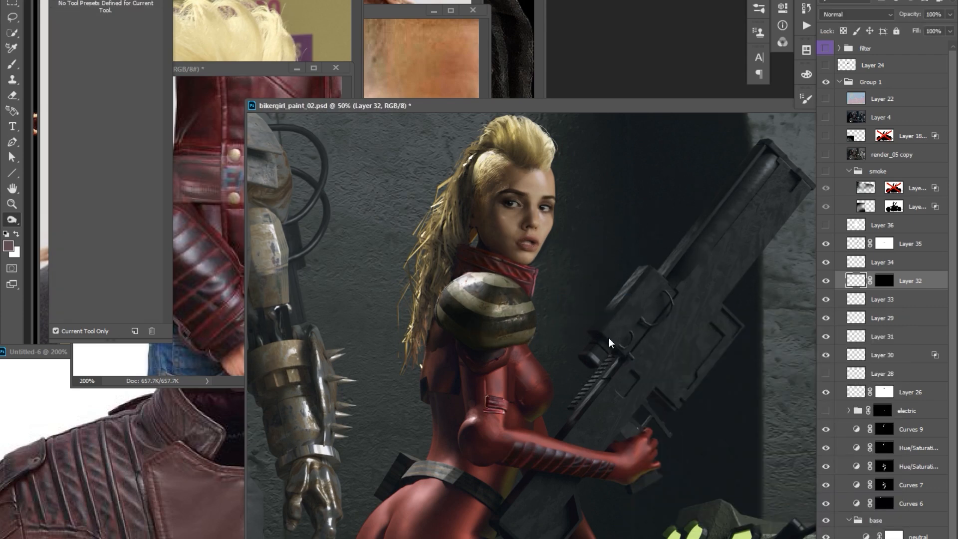
Copy a ribbed leather piece from the reference photo onto the woman's chest and mask it to the suit's shape.
key("ctrl+Tab")
key("l")
key("ctrl+Tab")
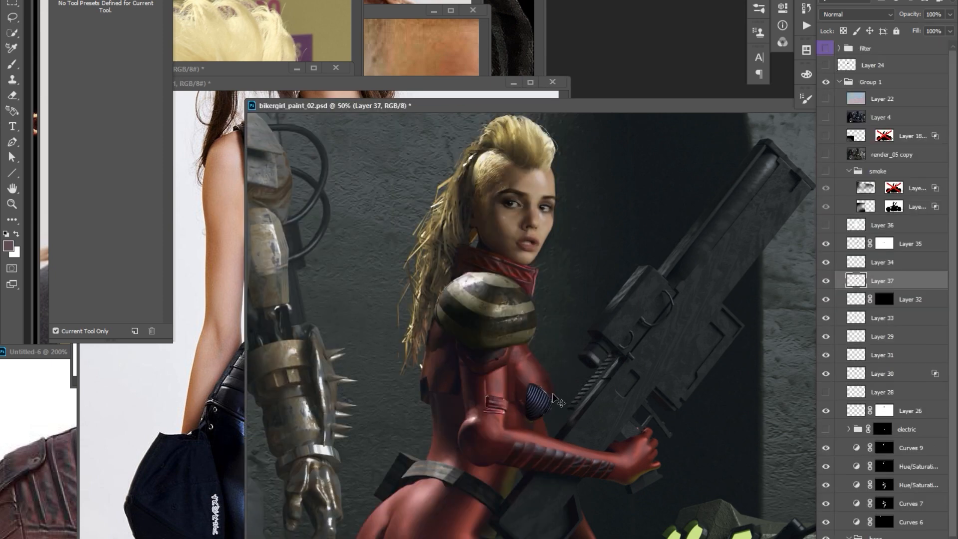
key("ctrl+i")
left_click(870, 280)
left_click(856, 281)
Transform the ribbed piece inside its mask so the ribs follow the chest's curve.
key("ctrl+t")
left_click_drag(573, 359, 566, 351)
right_click(547, 392)
left_click(568, 461)
key("Return")
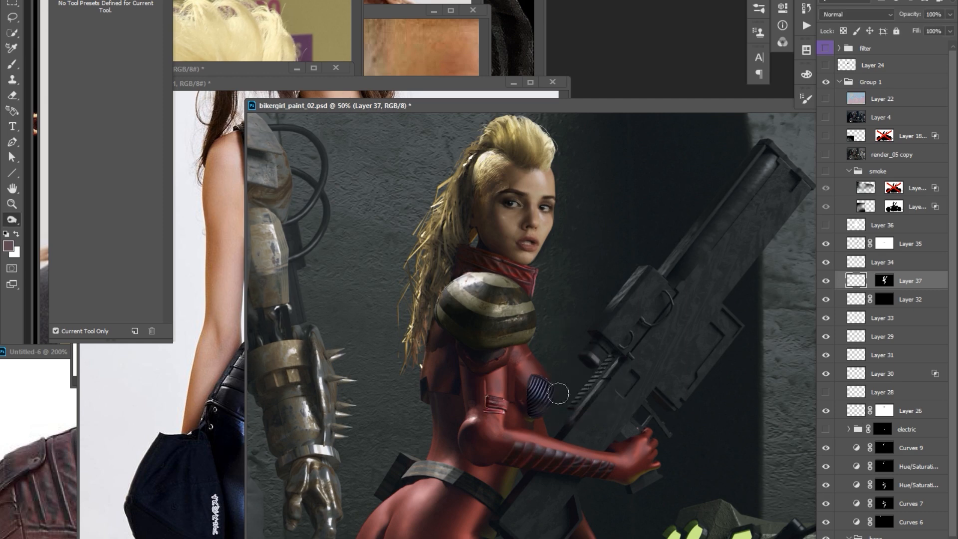
key("ctrl+plus")
key("r")
key("ctrl+t")
key("Return")
key("ctrl+minus")
key("ctrl+minus")
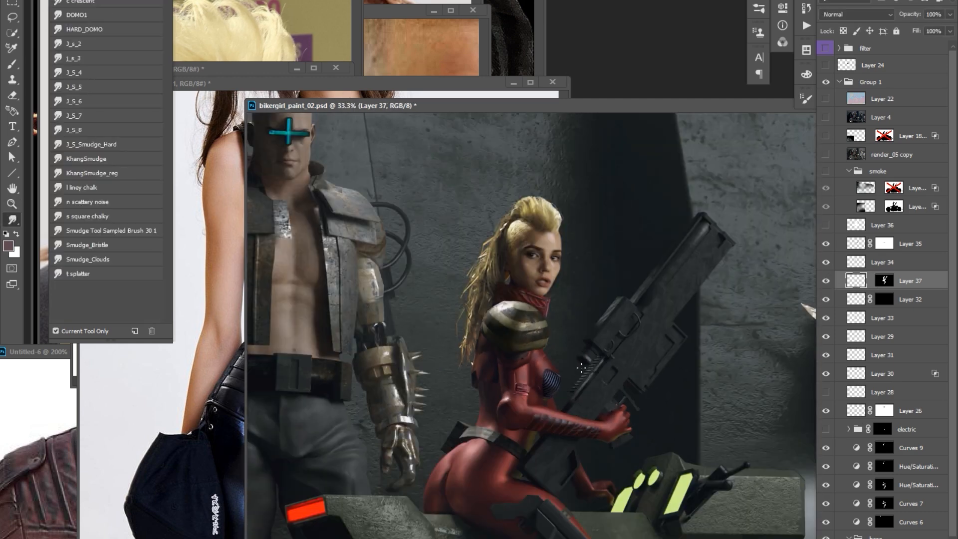
Reduce the ribbed chest piece's saturation with Hue/Saturation to neutralise its blue tint.
key("ctrl+plus")
key("ctrl+u")
left_click_drag(738, 439, 695, 443)
key("Return")
key("ctrl+minus")
left_click_drag(559, 282, 552, 284)
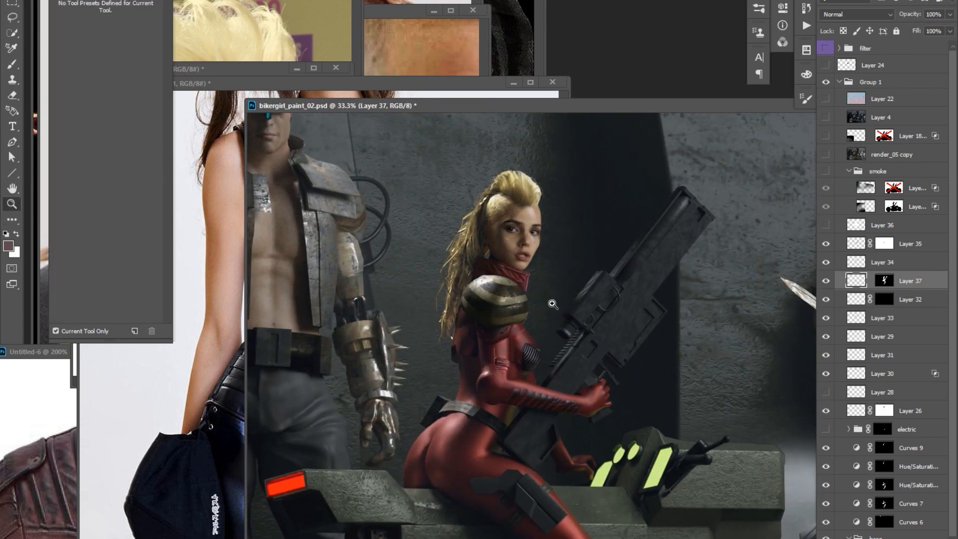
Adjust the ribbed chest piece's tones with Curves.
key("ctrl+plus")
key("v")
key("ctrl+m")
left_click_drag(347, 249, 521, 394)
key("Return")
Bring a second ribbed piece from the reference photo onto the chest and transform it to fit.
left_click(446, 84)
left_click(446, 83)
left_click(624, 106)
key("ctrl+t")
left_click_drag(561, 367, 534, 370)
key("Return")
left_click(550, 381, "ctrl")
left_click(549, 380, "ctrl")
key("ctrl+t")
key("Return")
left_click(567, 374, "alt")
Hide Layer 37, give the second ribbed piece the same mask shape and reposition the ribs inside it.
left_click(825, 300)
left_click(883, 299, "ctrl")
left_click(879, 537)
left_click(869, 281)
left_click(855, 281)
key("ctrl+t")
left_click_drag(558, 410, 560, 417)
key("Return")
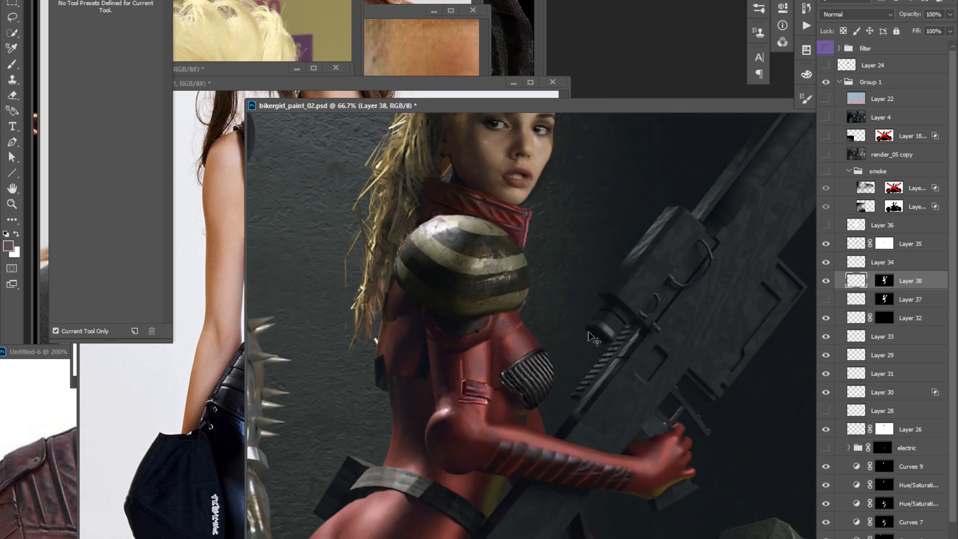
Reshape the ribs on Layer 38 with repeated transforms so they wrap around the chest.
left_click(527, 370, "alt")
left_click(528, 370, "ctrl")
key("ctrl+t")
right_click(534, 394)
left_click(561, 491)
key("Return")
left_click(528, 370, "alt")
left_click(826, 280)
key("ctrl+t")
right_click(534, 388)
left_click(560, 485)
left_click_drag(541, 380, 537, 382)
key("Return")
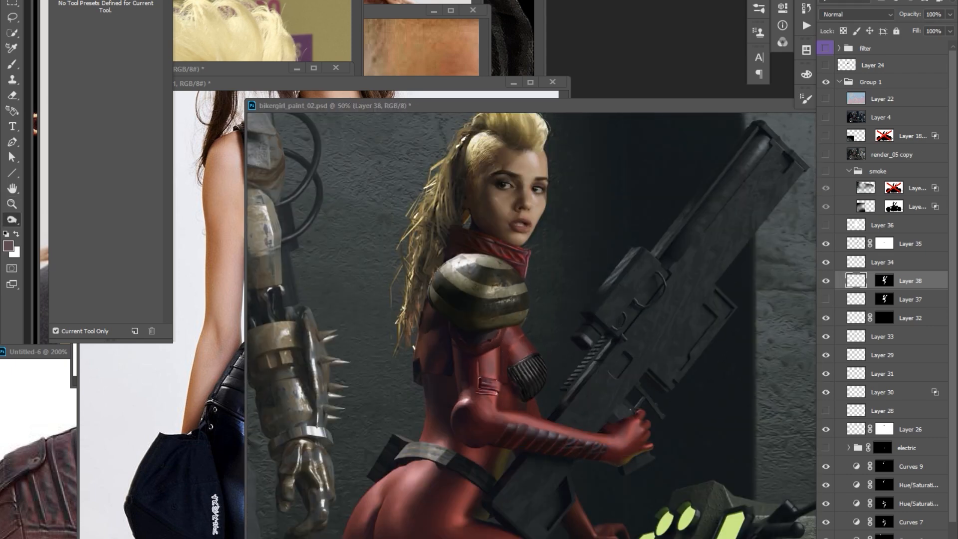
Copy a detail from the Untitled-9 red jacket photo and paste it over the chest area as a new layer.
key("ctrl+Tab")
key("Tab")
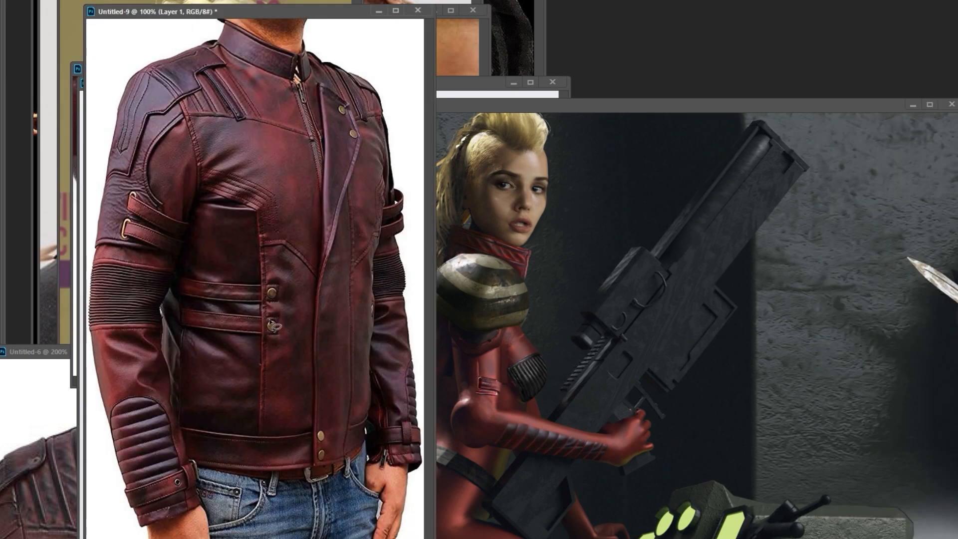
key("ctrl+Tab")
key("Tab")
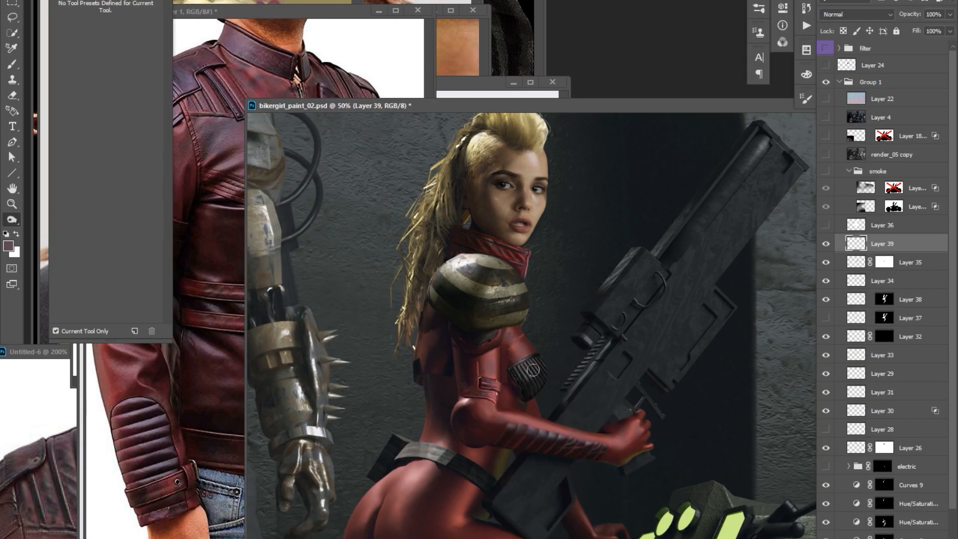
key("Tab")
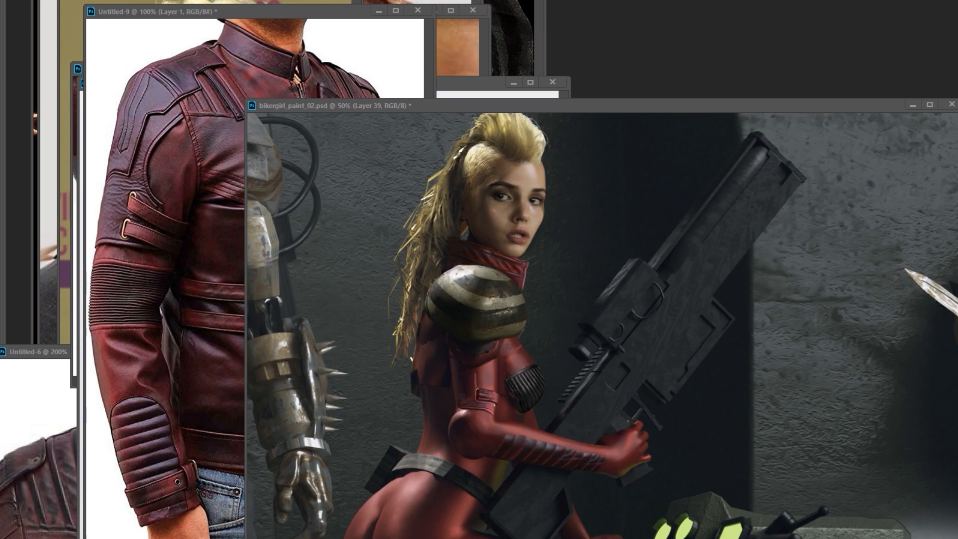
Copy a stitched leather section from the Untitled-9 jacket, tone it with Curves and place it above the ribbed chest panel.
left_click(107, 304)
key("ctrl+plus")
key("ctrl+plus")
key("ctrl+Tab")
key("ctrl+v")
left_click_drag(519, 368, 523, 384)
key("ctrl+m")
left_click(359, 238)
left_click_drag(340, 263, 340, 259)
key("Return")
key("Tab")
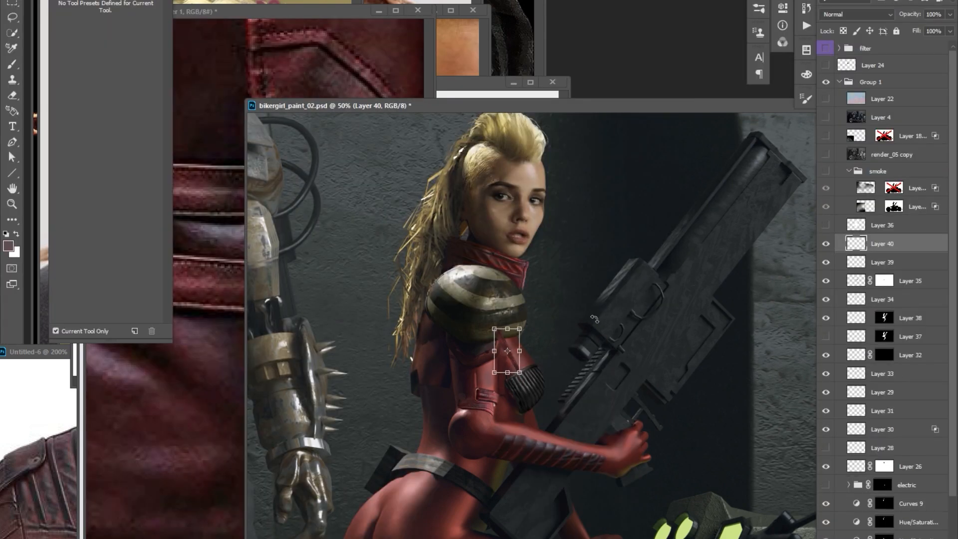
key("v")
left_click_drag(555, 337, 558, 346)
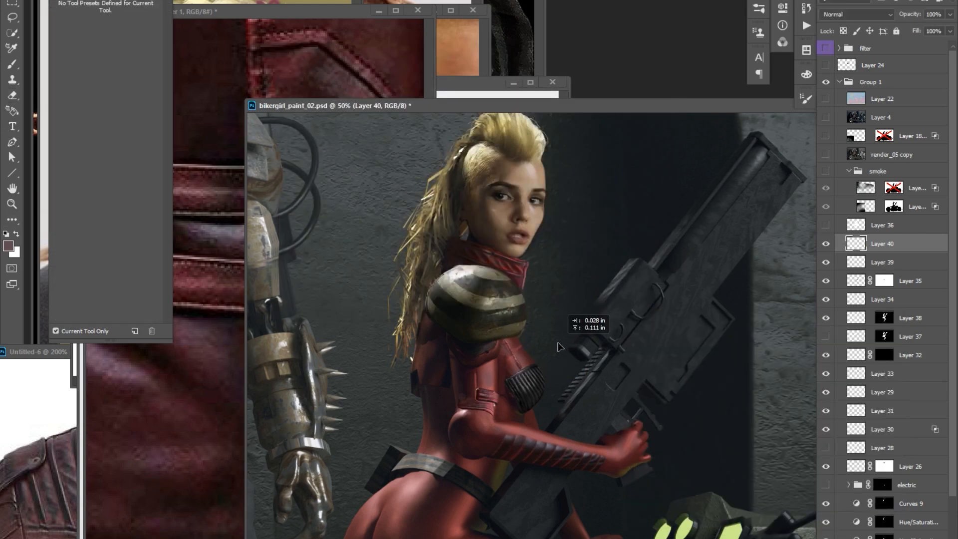
Duplicate the lassoed chin area from Layer 26 to its own layer and adjust its tones with Curves.
key("ctrl+plus")
left_click(524, 243, "ctrl")
key("e")
left_click(856, 467)
key("l")
left_click_drag(503, 252, 500, 256)
key("ctrl+j")
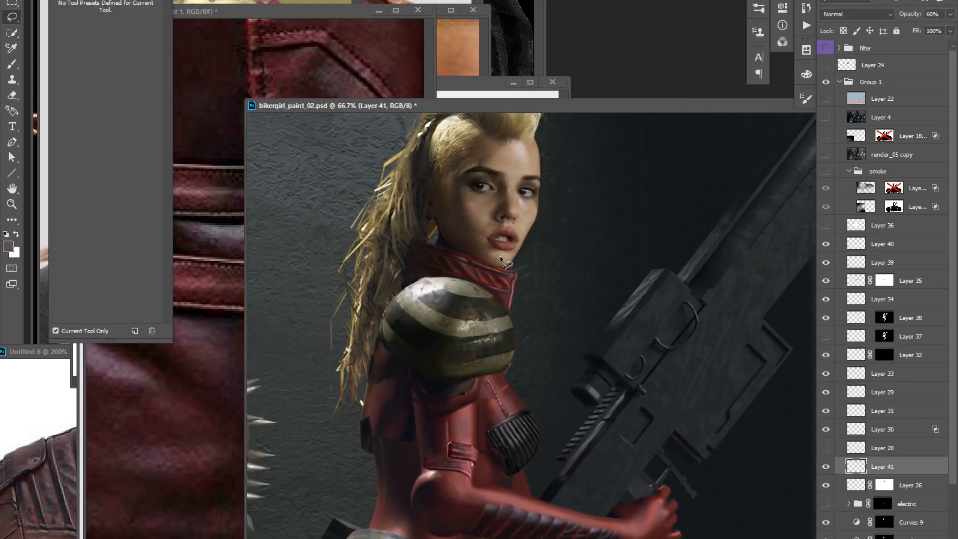
key("ctrl+m")
key("e")
key("ctrl+m")
key("Return")
left_click(635, 199, "alt")
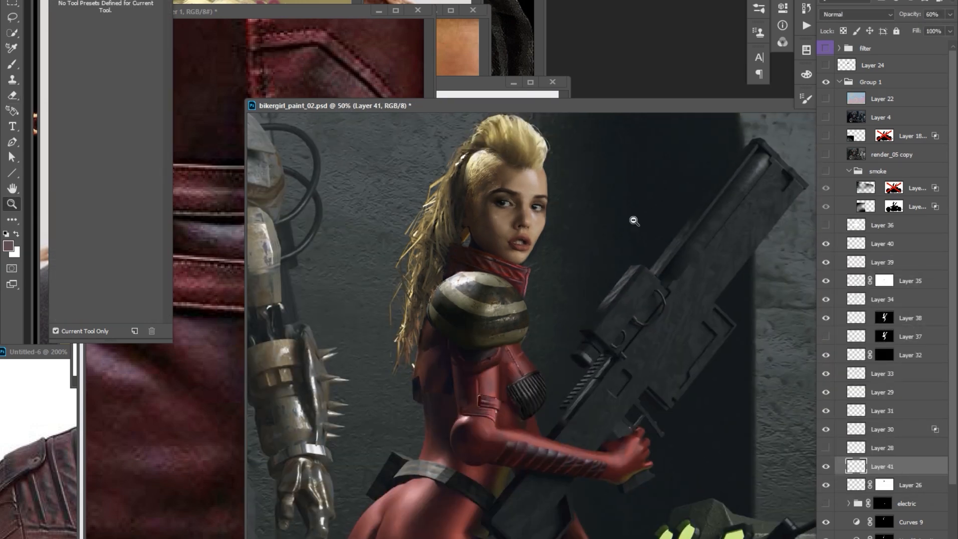
left_click(635, 209, "alt")
left_click(825, 336)
left_click(856, 318)
left_click(825, 337)
left_click(592, 304, "ctrl")
Add a new layer above Layer 40 and paint thin seam lines below the upper-arm strap and around the elbow.
key("b")
left_click(882, 243)
key("ctrl+shift+alt+n")
key("ctrl+plus")
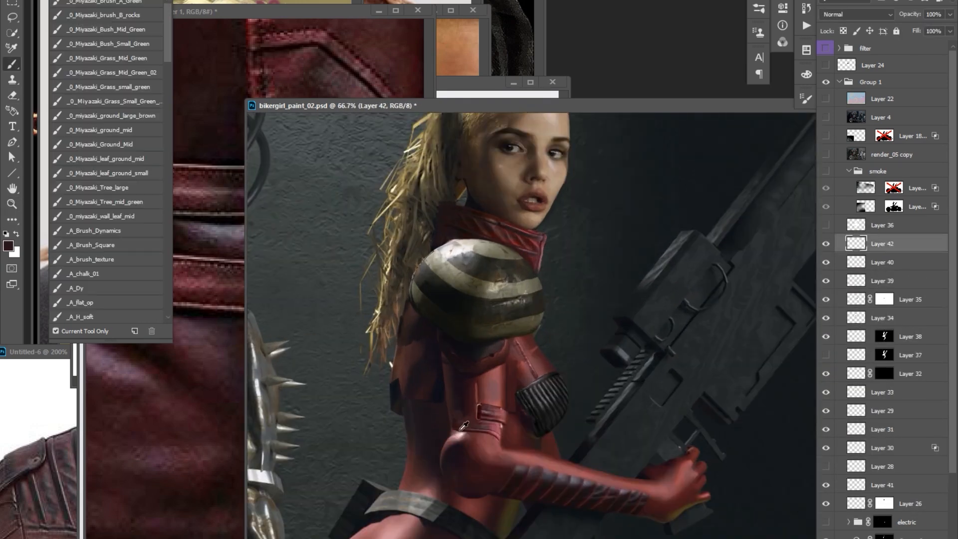
left_click(463, 426, "alt")
left_click_drag(451, 431, 463, 436)
left_click(466, 443, "alt")
left_click_drag(460, 443, 469, 444)
left_click(461, 440, "alt")
left_click_drag(474, 421, 469, 421)
left_click(441, 451, "alt")
left_click(483, 411, "alt")
left_click(483, 468, "alt")
left_click(491, 479, "alt")
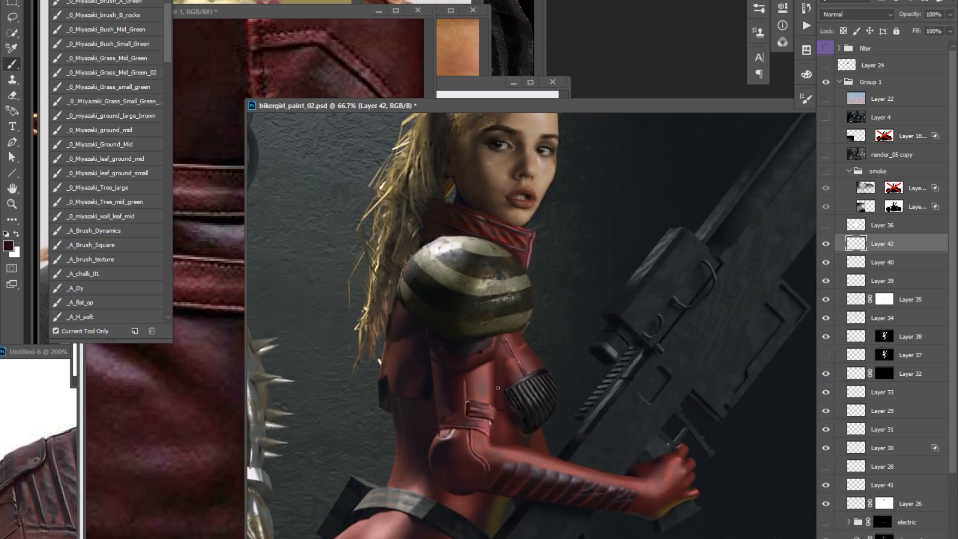
Place leather folds from the Untitled-10 jacket photo on the inner elbow and match their tones with Curves.
left_click(498, 388, "alt")
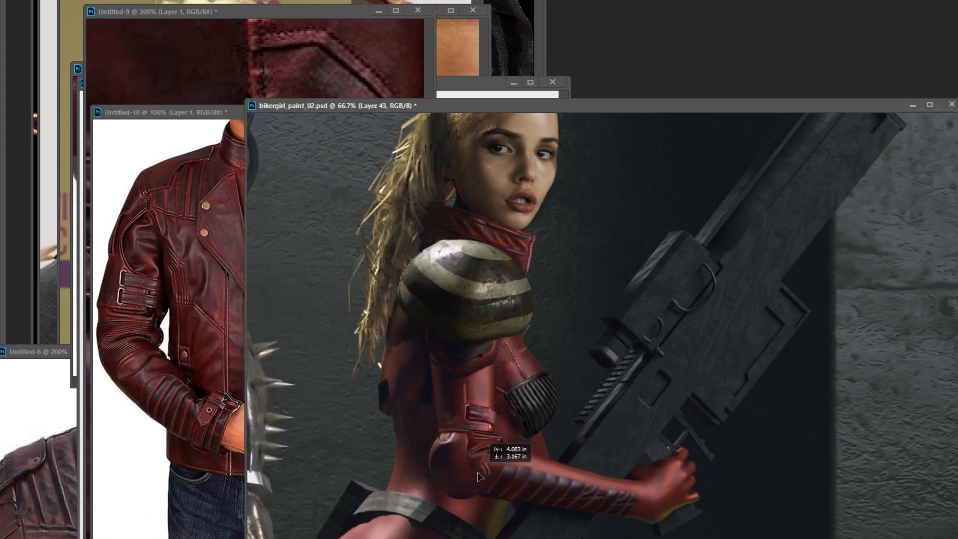
key("Return")
key("ctrl+m")
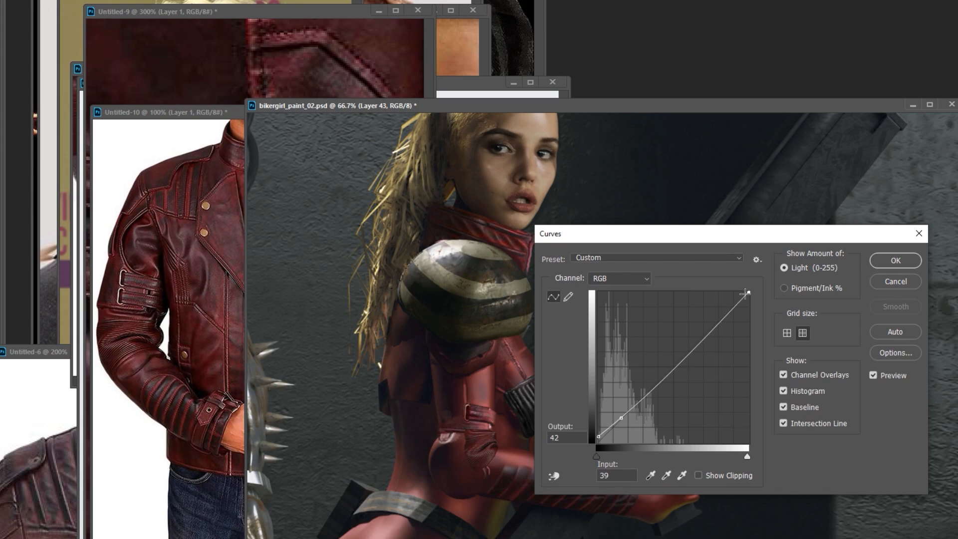
key("Return")
key("Return")
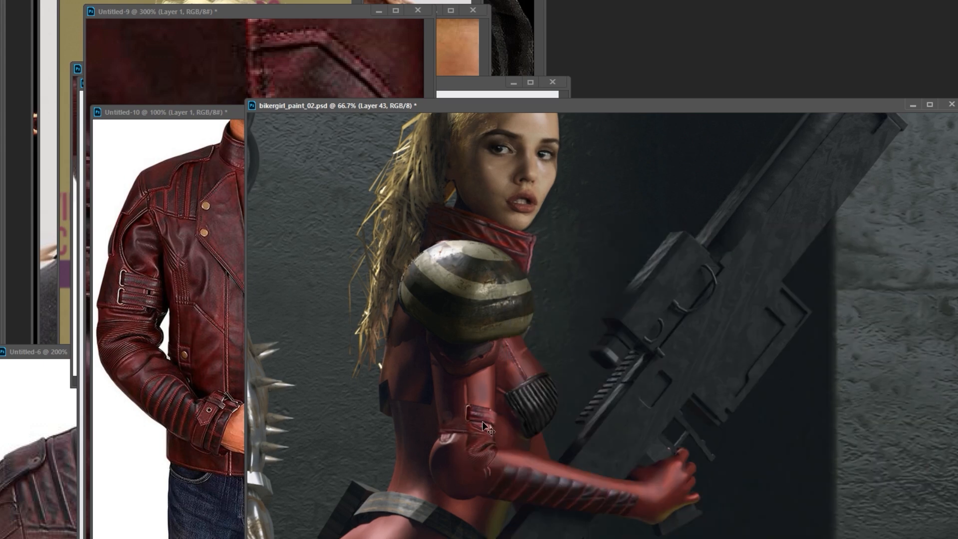
scroll(519, 399, "down", 1)
scroll(635, 330, "up", 3)
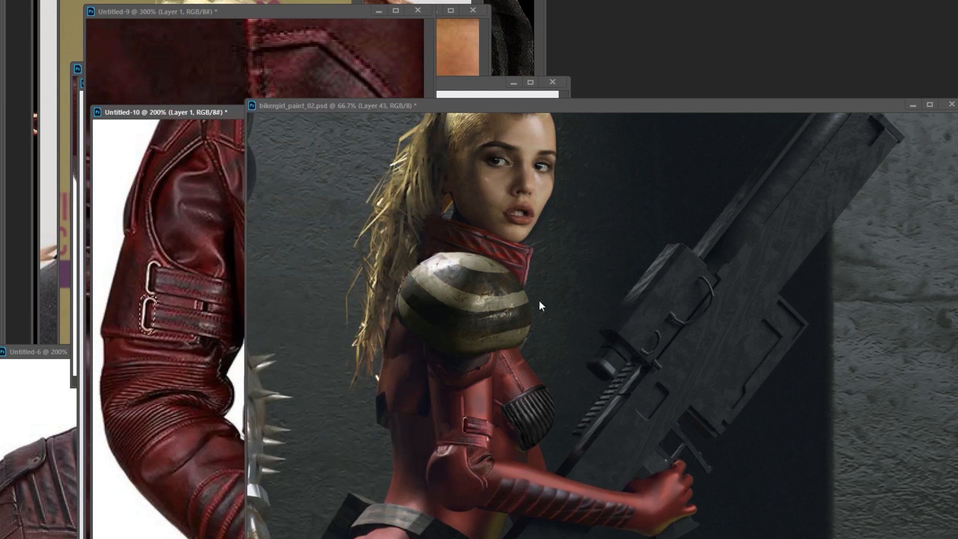
Place metal buckles from the jacket photo on the upper-arm strap and along the forearm.
left_click_drag(464, 429, 540, 479)
key("Return")
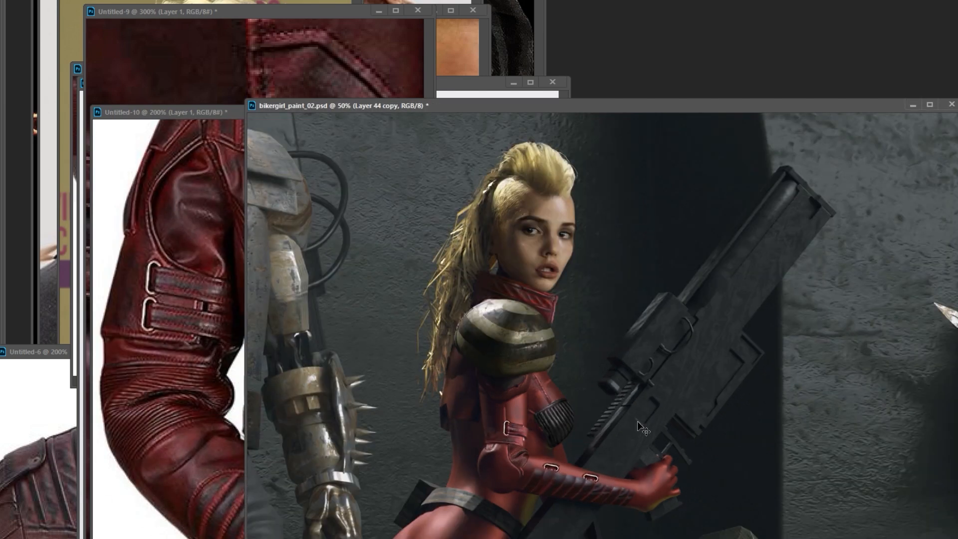
left_click_drag(621, 455, 595, 487)
Distort and warp a small leather strap piece to fit the forearm buckle nearest the elbow.
left_click(574, 453, "ctrl")
right_click(558, 446)
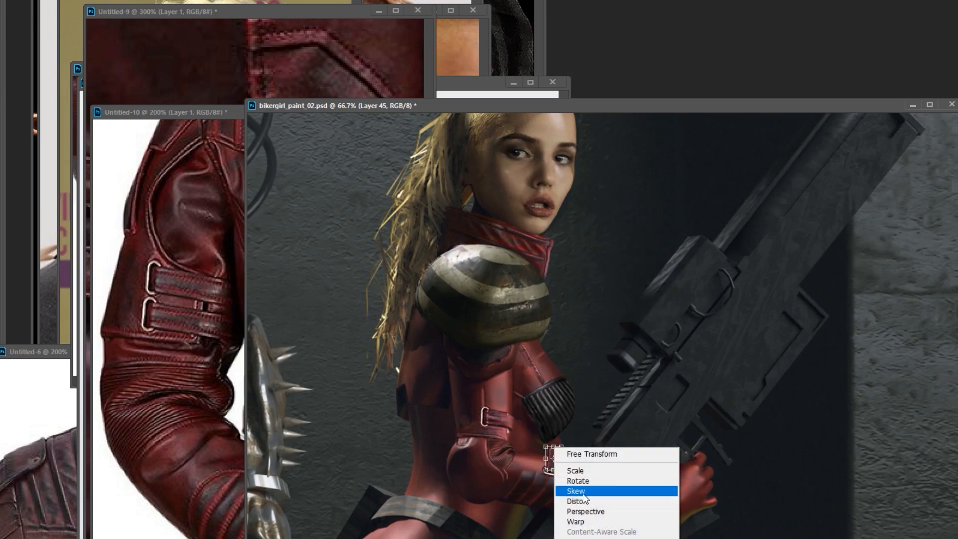
left_click(576, 501)
left_click(552, 474, "ctrl")
right_click(558, 291)
left_click(584, 345)
key("Return")
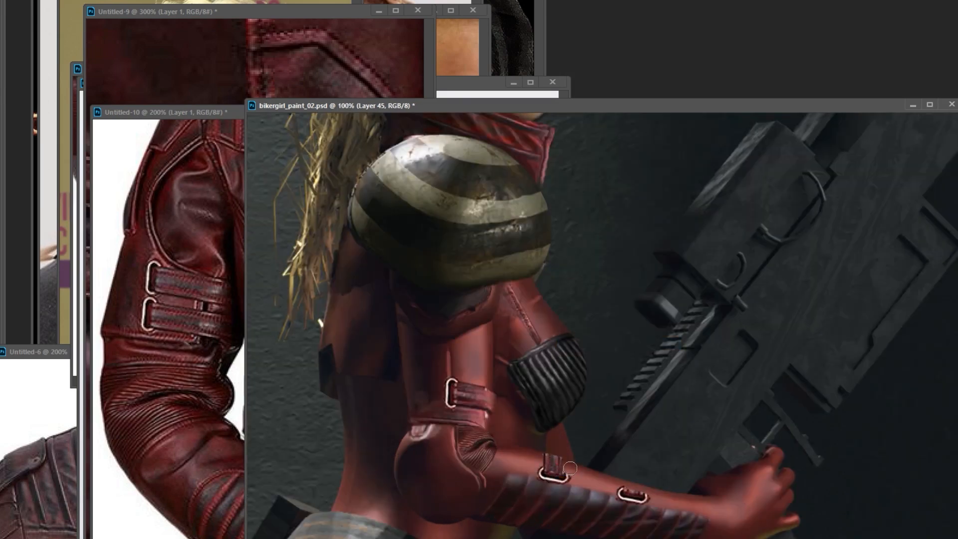
Duplicate the strap piece to the second forearm buckle, fit it there and merge the strap layers.
right_click(560, 443, "shift")
left_click(573, 468)
left_click_drag(565, 456, 644, 476)
key("ctrl+e")
left_click(678, 350, "alt")
left_click(678, 350, "alt")
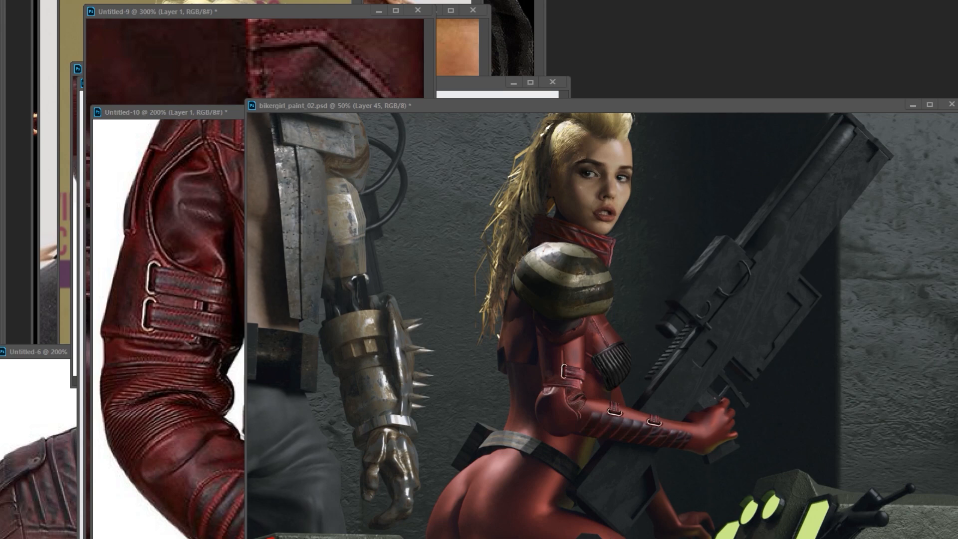
Paste the black leather jacket photo into a new document and copy part of the jacket into the painting.
left_click_drag(596, 353, 541, 393)
key("ctrl+n")
key("Return")
key("ctrl+v")
left_click_drag(215, 267, 213, 273)
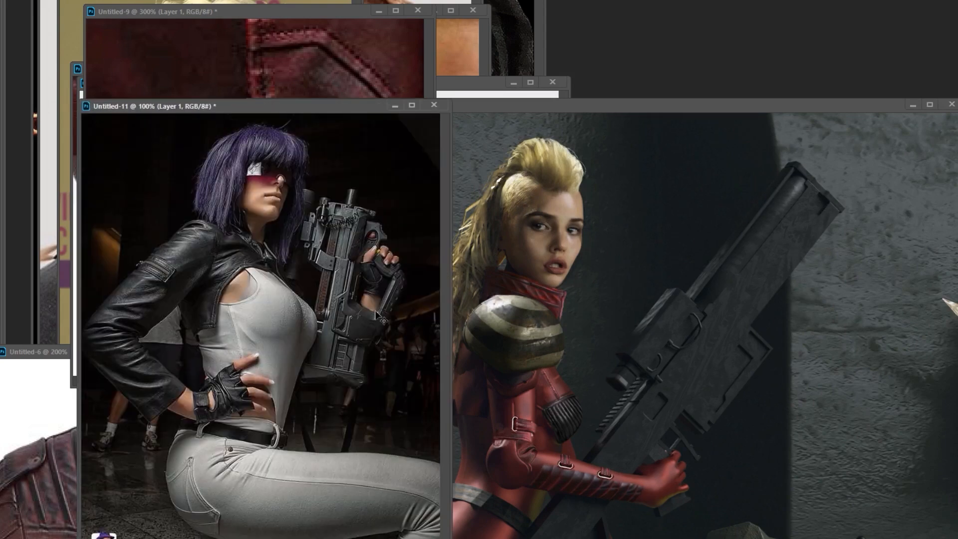
key("ctrl+c")
left_click(594, 334)
key("ctrl+v")
Shift the pasted leather's midtones to red +58 with Color Balance.
key("ctrl+b")
left_click_drag(684, 385, 718, 385)
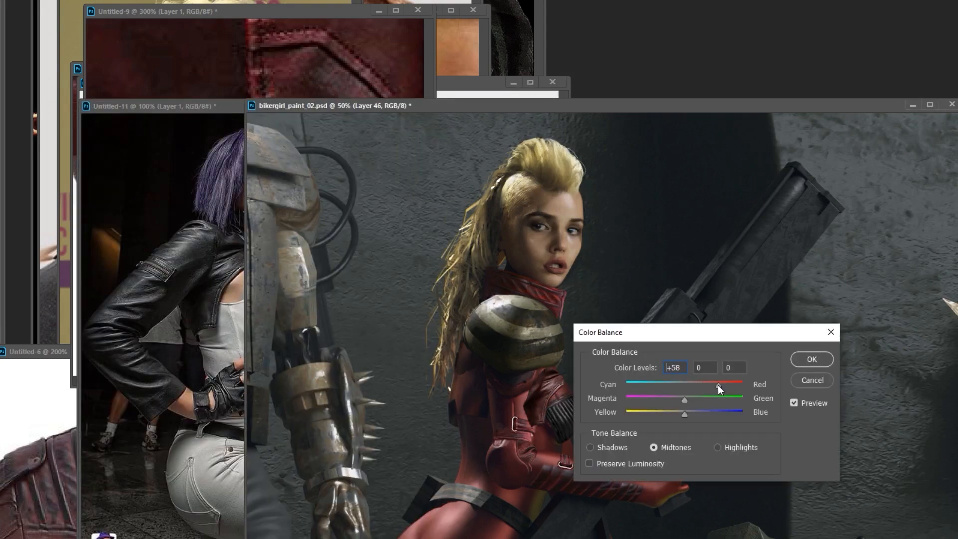
key("Return")
Adjust the pasted leather's green, red and blue channels with Curves to match the red suit.
key("ctrl+m")
left_click(740, 225)
left_click(738, 259)
left_click(742, 225)
left_click(738, 248)
left_click_drag(798, 312, 820, 278)
left_click(742, 225)
left_click(738, 269)
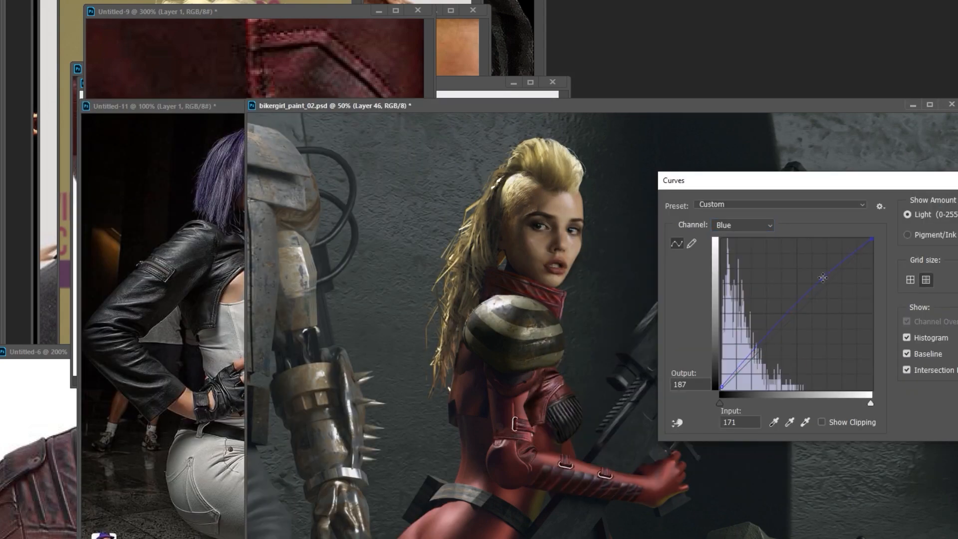
key("Return")
Fill the pasted leather layer's mask with black and paint the leather back in around the woman's chest.
key("Tab")
key("shift+F5")
key("Return")
key("b")
key("x")
left_click_drag(525, 429, 540, 392)
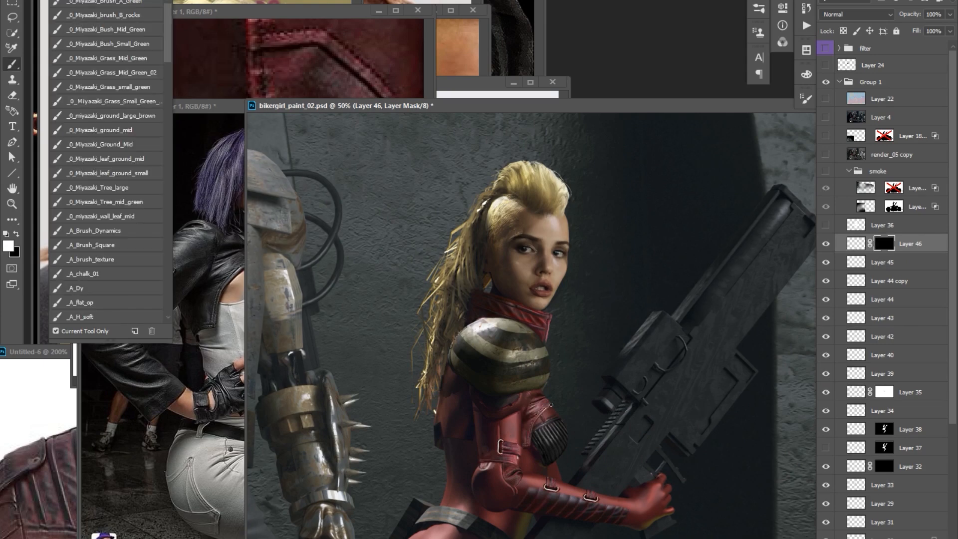
Touch up the light and dark areas of the masked leather beside the chest panel with the Dodge and Burn tools.
key("ctrl+2")
key("o")
right_click(543, 403, "shift")
left_click(570, 426)
key("ctrl+minus")
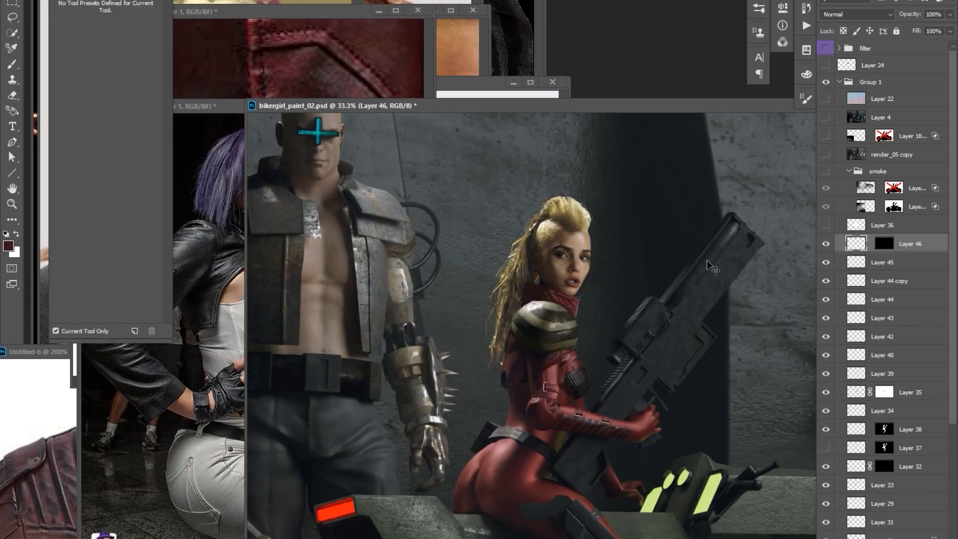
left_click_drag(541, 304, 485, 247)
Copy a ribbed section of the black leather jacket photo into the painting as a new layer with an unlinked layer mask.
key("ctrl+Tab")
key("l")
mouse_move(273, 204)
left_mouse_down()
mouse_move(297, 252)
mouse_move(462, 411)
mouse_move(559, 384)
left_mouse_up()
key("v")
key("ctrl+t")
key("Return")
key("l")
key("ctrl+alt+m")
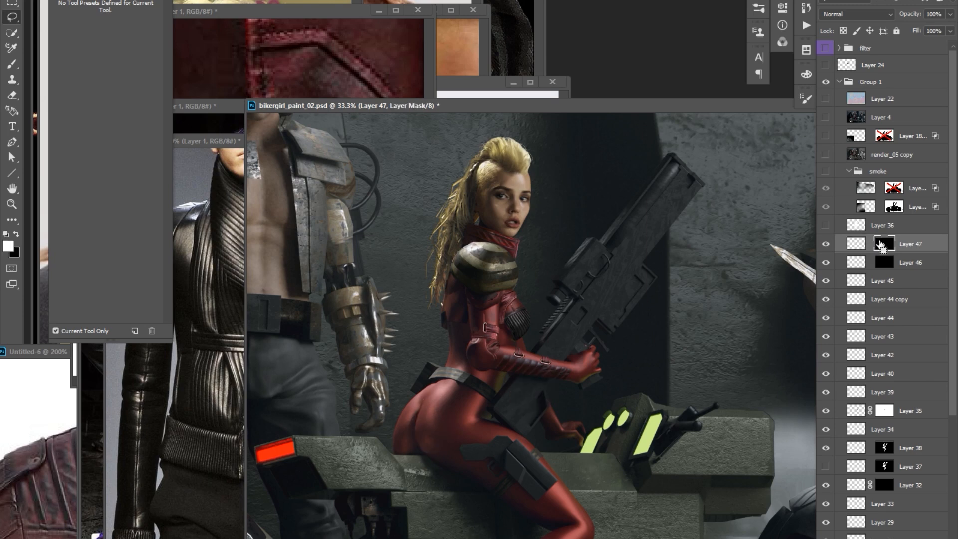
left_click(869, 244)
left_click(855, 244)
Move, scale and warp the ribbed leather so it fills the masked panel on the woman's hip.
key("v")
left_click_drag(640, 338, 540, 375)
key("ctrl+t")
left_click_drag(481, 401, 474, 368)
key("Return")
key("ctrl+t")
right_click(443, 434)
left_click(464, 504)
key("Return")
Shade the ribbed hip panel with the Dodge/Burn tool and transform it once more to refine its fit.
key("o")
left_click_drag(455, 415, 460, 401)
key("ctrl+t")
left_click_drag(450, 448, 458, 459)
key("Return")
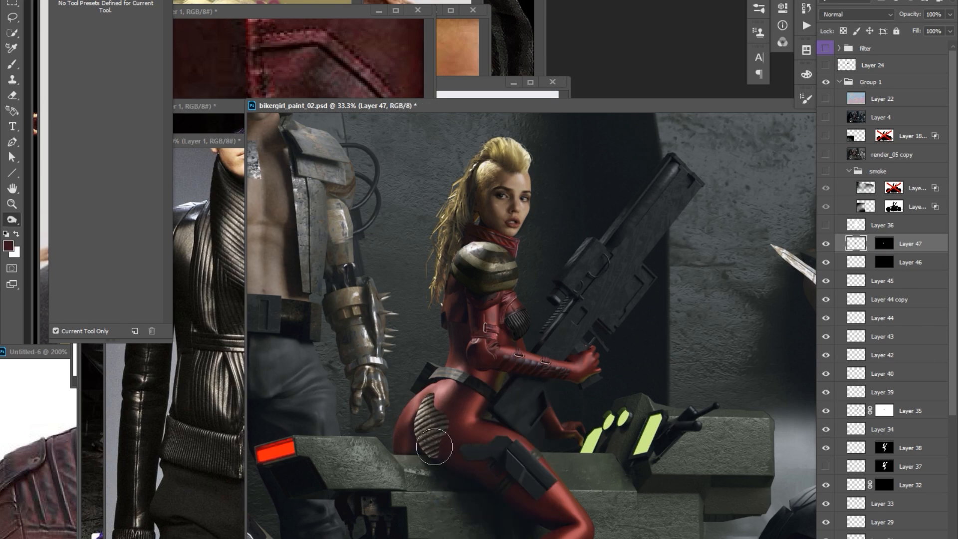
Adjust the hip panel's tones with Levels and refine the shading of its ribs.
key("ctrl+l")
key("Return")
right_click(433, 390, "shift")
left_click(458, 423)
left_click(569, 303, "alt")
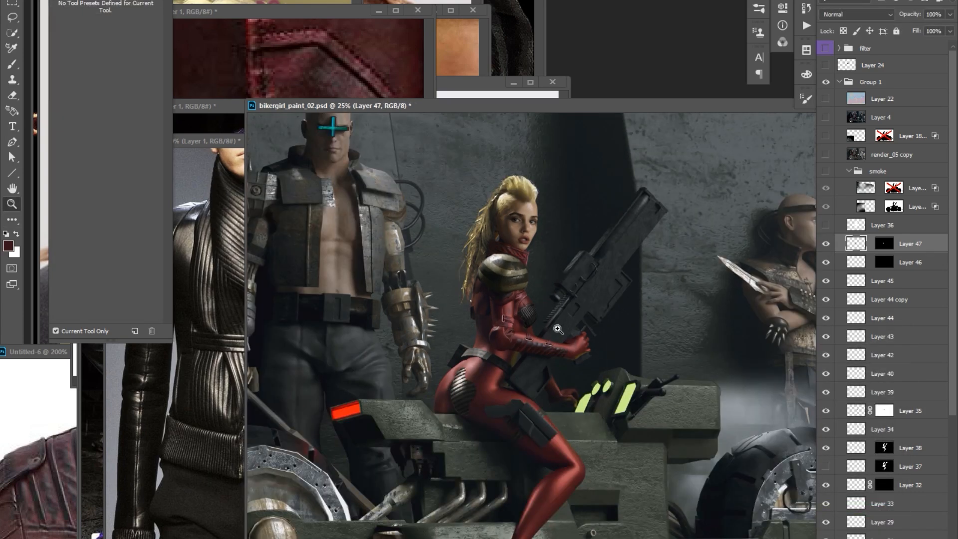
left_click(561, 332, "ctrl")
Select Layer 38 and touch up its shading around the woman's chest and waist.
right_click(522, 298, "ctrl")
left_click(547, 316)
right_click(522, 304, "ctrl")
left_click(554, 324)
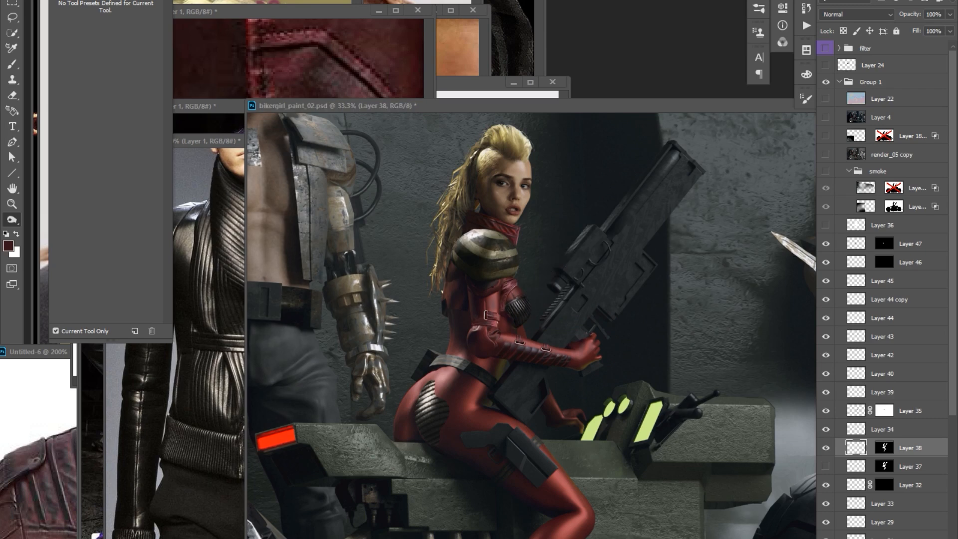
left_click(493, 339, "ctrl")
left_click(493, 339, "ctrl")
Add a new layer above the ribbed hip panel layer and paint leather details on the upper sleeve and chest.
key("b")
left_click(855, 244)
key("ctrl+alt+shift+n")
left_click(489, 307, "alt")
left_click_drag(479, 260, 484, 298)
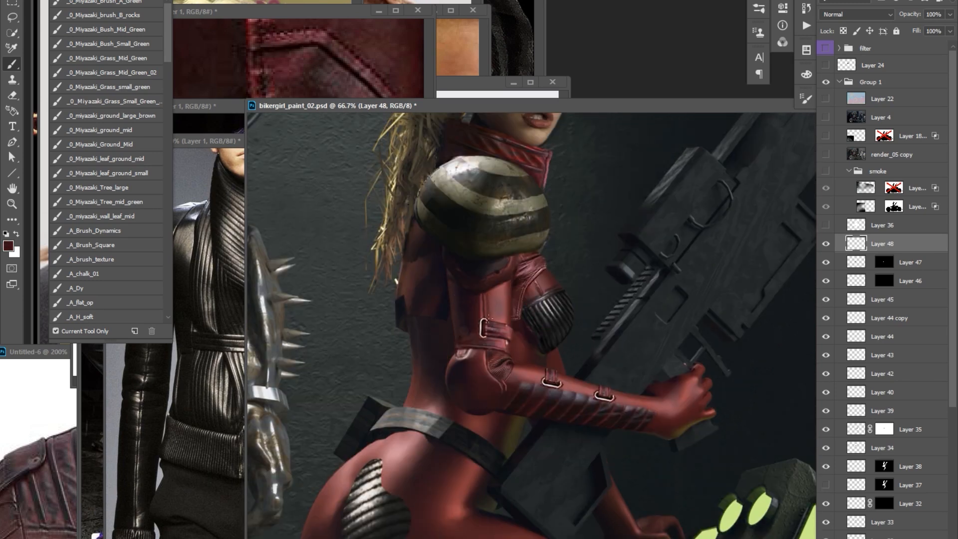
left_click_drag(540, 273, 542, 279)
left_click(635, 186, "alt")
left_click(635, 186, "alt")
left_click(519, 312, "ctrl")
left_click(523, 286, "alt")
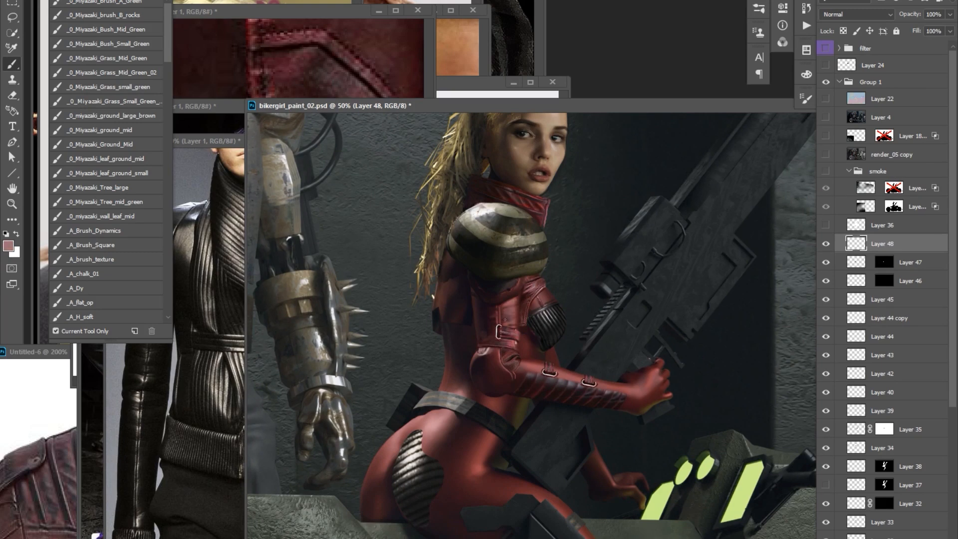
Paint dark red shading along the sleeve and the torso below the chest panel.
left_click_drag(604, 285, 602, 287)
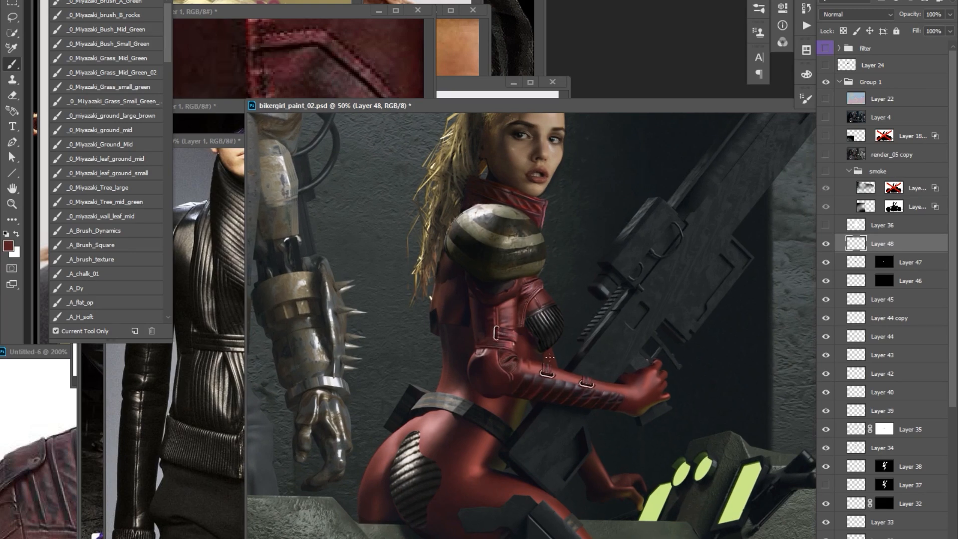
left_click(579, 399, "ctrl")
key("r")
left_click_drag(519, 294, 608, 295)
left_click(593, 258, "alt")
left_click_drag(574, 320, 557, 383)
key("Escape")
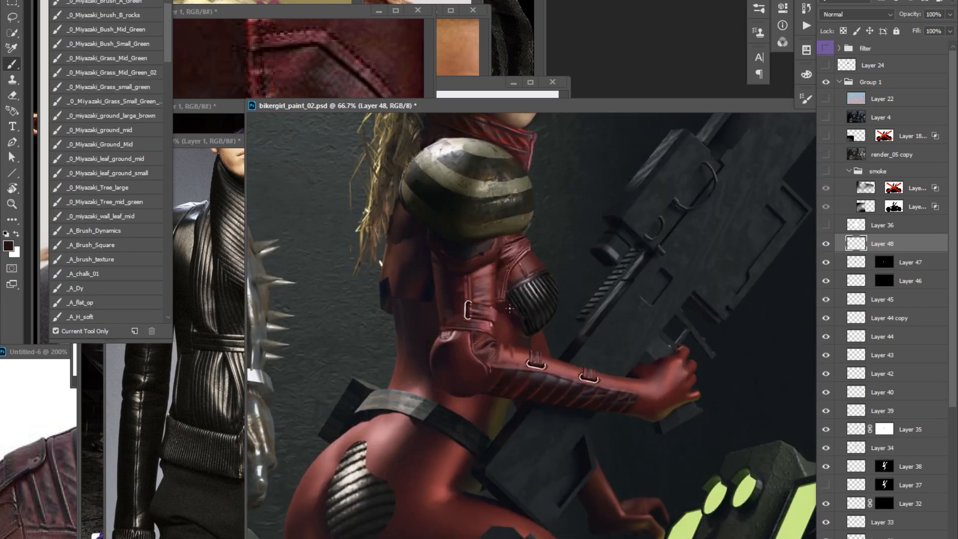
Paint the red forearm folds and a glove cuff around the woman's wrist.
left_click(506, 304, "alt")
left_click_drag(492, 235, 495, 264)
left_click_drag(573, 206, 543, 319)
key("ctrl+minus")
left_click_drag(510, 395, 523, 367)
left_click_drag(597, 310, 588, 302)
left_click(531, 403, "alt")
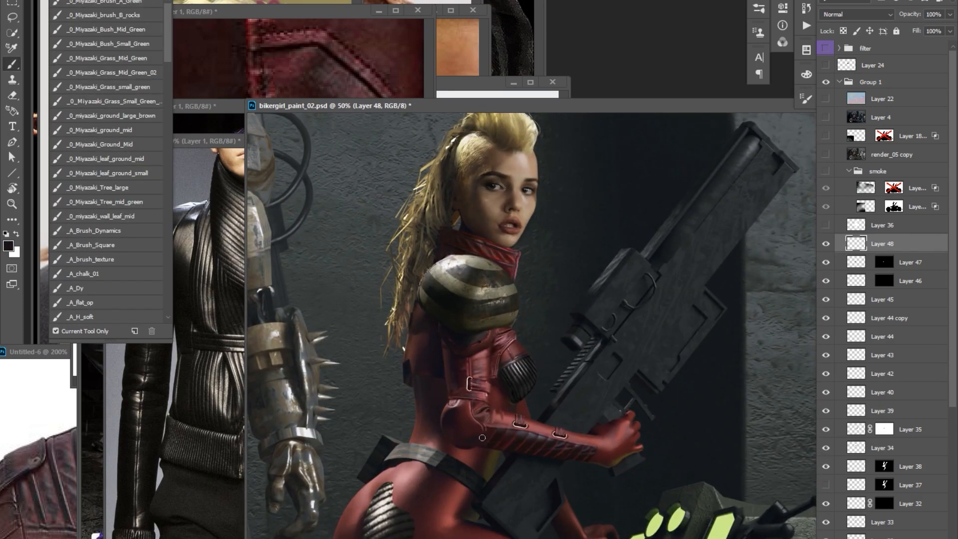
left_click_drag(619, 383, 592, 362)
left_click(571, 426, "alt")
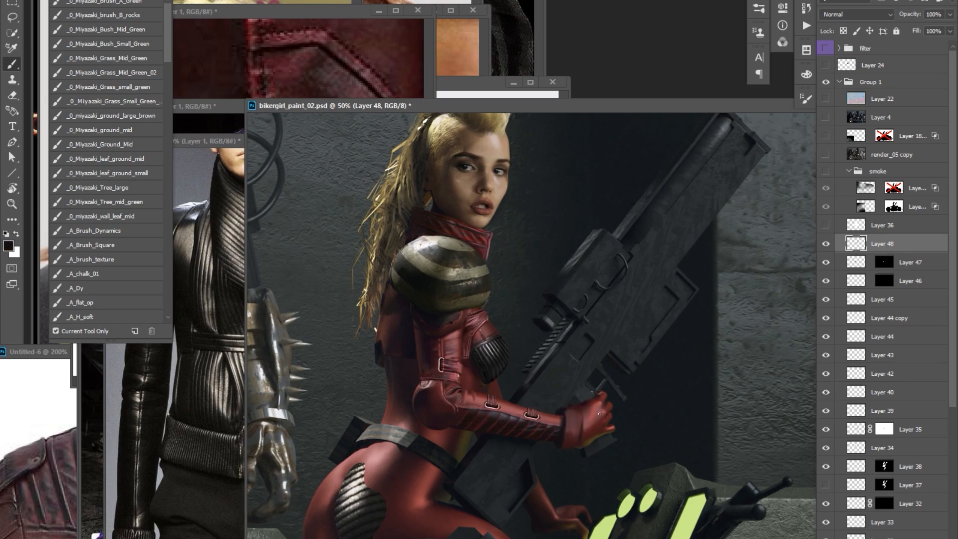
Paint separations and shadows between the fingers of the red glove holding the rifle.
scroll(601, 396, "up", 1)
left_click(600, 396, "alt")
left_click(603, 422, "alt")
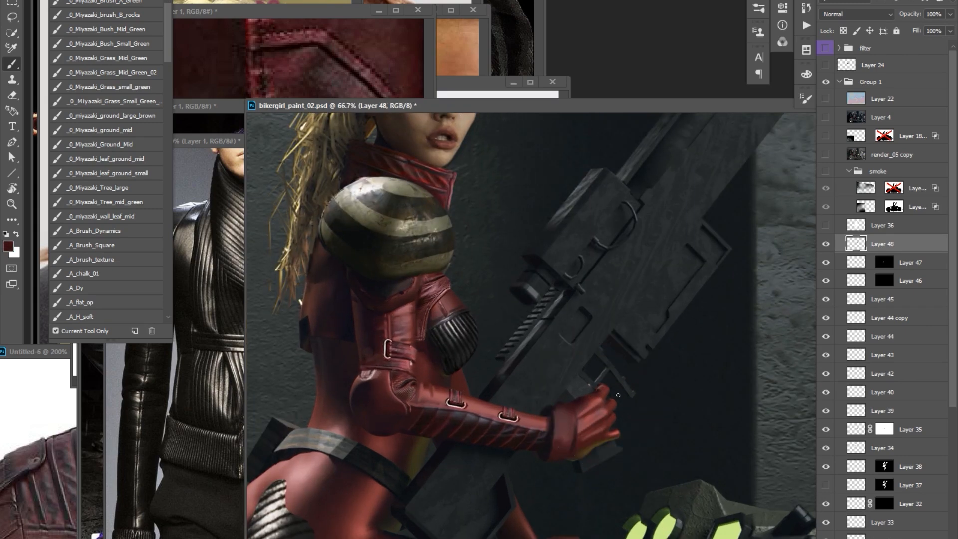
left_click(593, 434, "alt")
left_click(590, 420, "alt")
left_click_drag(621, 388, 619, 393)
left_click(586, 419, "alt")
Define the glove cuff's edges and shading where it meets the forearm.
left_click_drag(561, 421, 561, 435)
left_click(530, 428, "alt")
left_click_drag(564, 419, 556, 436)
left_click(563, 411, "alt")
left_click(593, 394, "alt")
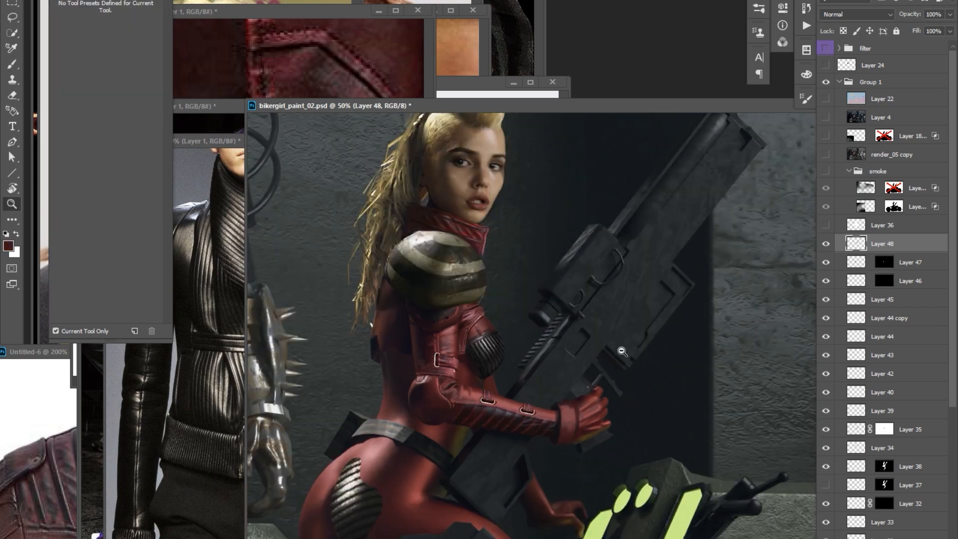
left_click(615, 380, "ctrl")
left_click(549, 418, "alt")
key("ctrl+Tab")
key("v")
left_click_drag(491, 310, 499, 426)
key("ctrl+t")
key("Return")
key("Delete")
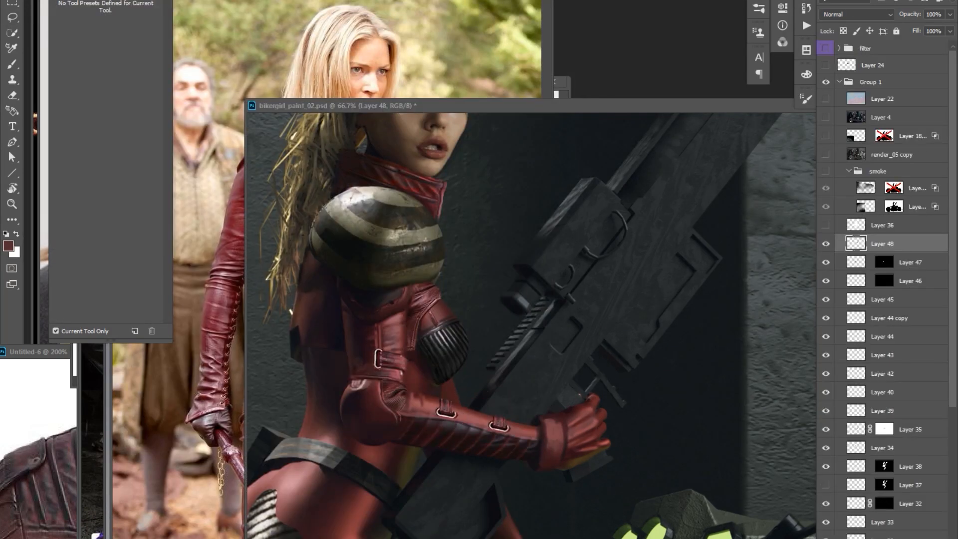
Add a new layer, paint a small metal stud on the woman's elbow and duplicate it across the elbow.
key("ctrl+shift+alt+n")
key("b")
key("d")
key("x")
left_click(424, 398)
key("x")
key("v")
left_click_drag(445, 411, 441, 428)
left_click_drag(442, 427, 458, 431)
left_click_drag(459, 431, 431, 442)
Place another stud copy on the elbow, clean up the studs and merge all stud layers into one.
key("e")
key("b")
key("x")
key("v")
left_click_drag(433, 444, 416, 424)
key("b")
key("z")
key("e")
key("ctrl+minus")
key("ctrl+e")
key("ctrl+e")
key("ctrl+e")
key("ctrl+e")
key("ctrl+e")
Shade the elbow studs with the Dodge/Burn tool and select the painted sleeve layer, Layer 48.
key("o")
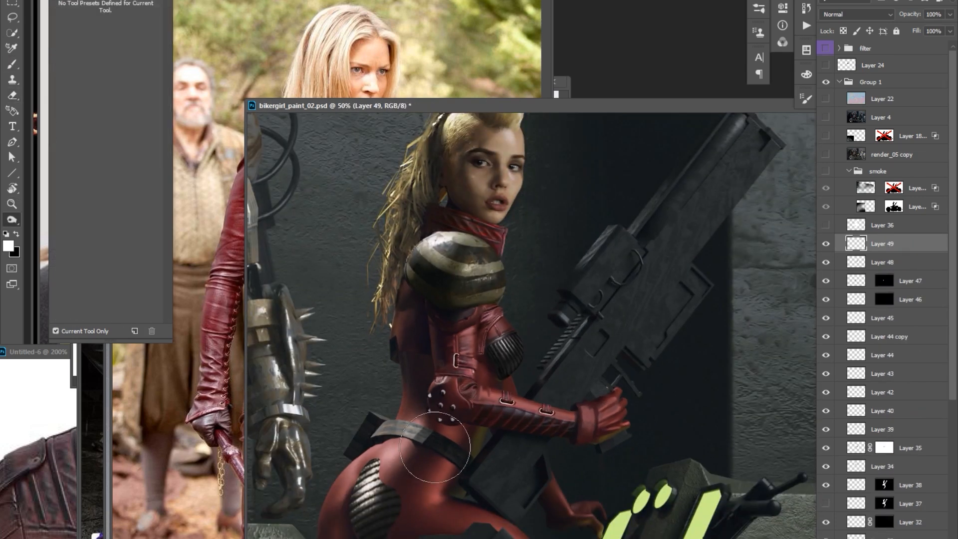
left_click_drag(471, 399, 463, 408)
key("v")
left_click(492, 424, "ctrl")
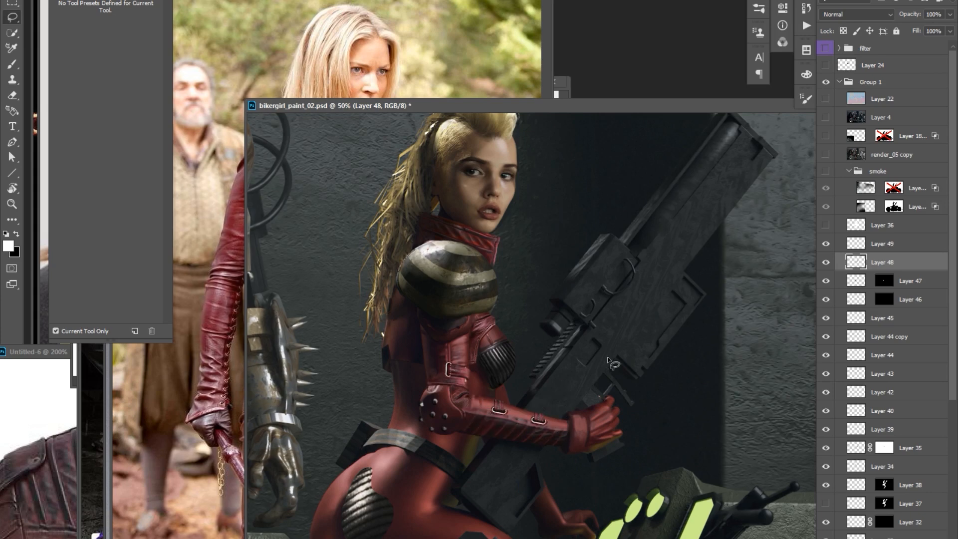
Touch up the painted red sleeve on Layer 48 inside a lasso selection and deselect it.
key("r")
left_click_drag(571, 433, 421, 295)
key("b")
left_click(621, 239, "alt")
key("l")
left_click(624, 242, "ctrl")
left_click_drag(630, 240, 585, 266)
key("ctrl+d")
Move the forearm strap layer, Layer 44 copy, above the stud layer in the layer stack.
left_click(590, 272, "ctrl")
key("ctrl+]")
key("ctrl+]")
key("ctrl+]")
key("ctrl+]")
key("ctrl+]")
key("r")
key("Escape")
left_click(631, 256, "alt")
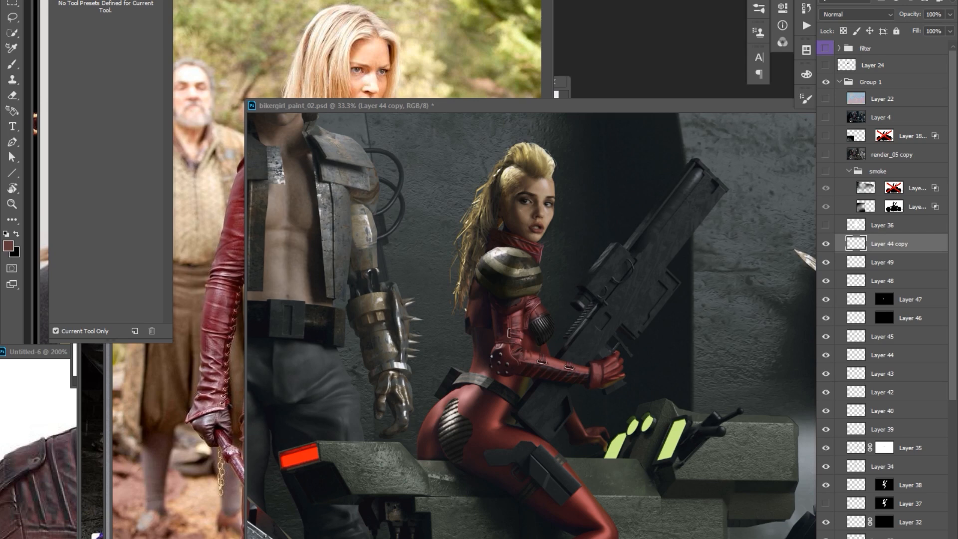
Paste the black leather jacket photo into a new document and copy a lassoed sleeve piece into the biker painting.
key("ctrl+n")
key("ctrl+v")
key("l")
left_click_drag(514, 374, 532, 410)
key("ctrl+c")
left_click(499, 106)
key("ctrl+v")
Place the jacket sleeve piece on the biker woman's upper arm and warp it to follow the arm's shape.
key("Delete")
left_click(200, 461)
left_click_drag(489, 377, 529, 401)
left_click_drag(510, 388, 643, 339, "ctrl")
left_click_drag(561, 314, 531, 319)
scroll(517, 314, "up", 2)
key("ctrl+t")
right_click(485, 357)
left_click(517, 432)
key("Return")
Shift the pasted sleeve piece toward red and yellow with Color Balance and refine its fit on the arm.
key("ctrl+b")
left_click_drag(684, 388, 705, 388)
mouse_move(684, 414)
left_mouse_down()
mouse_move(671, 414)
mouse_move(673, 401)
left_mouse_up()
left_click(812, 359)
key("r")
key("ctrl+t")
key("Return")
Darken the pasted sleeve piece with Curves, add a little more red with Color Balance and blend it into the arm.
scroll(579, 308, "down", 2)
key("ctrl+m")
left_click_drag(421, 181, 421, 196)
left_click(636, 81)
key("ctrl+b")
left_click_drag(684, 386, 687, 385)
left_click(811, 359)
key("r")
Examine the leather detail on the upper arm up close and against the whole scene.
left_click(201, 449)
key("ctrl+minus")
key("Tab")
left_click(648, 279)
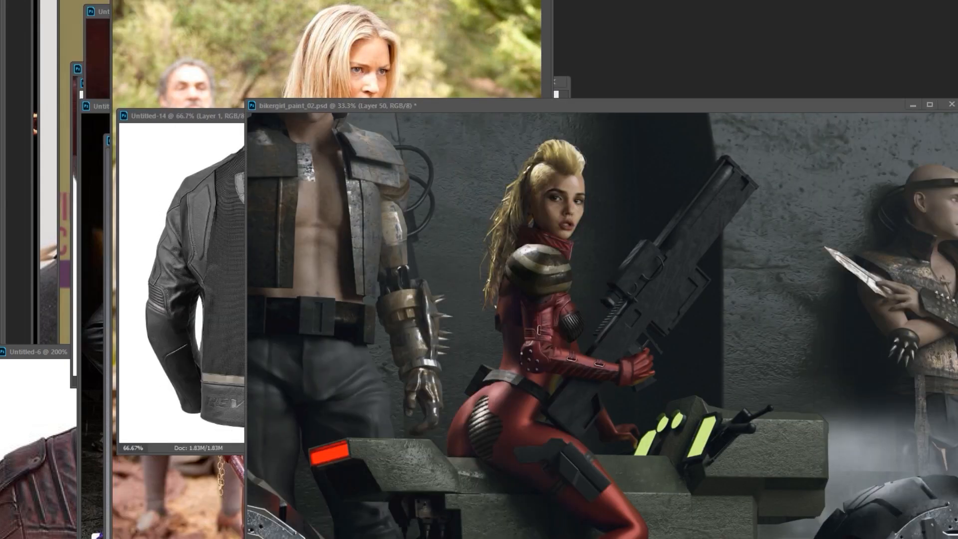
key("Tab")
scroll(485, 407, "up", 1)
left_click_drag(487, 407, 464, 421)
key("d")
scroll(534, 353, "down", 2)
scroll(612, 295, "up", 1)
key("v")
left_click(657, 215)
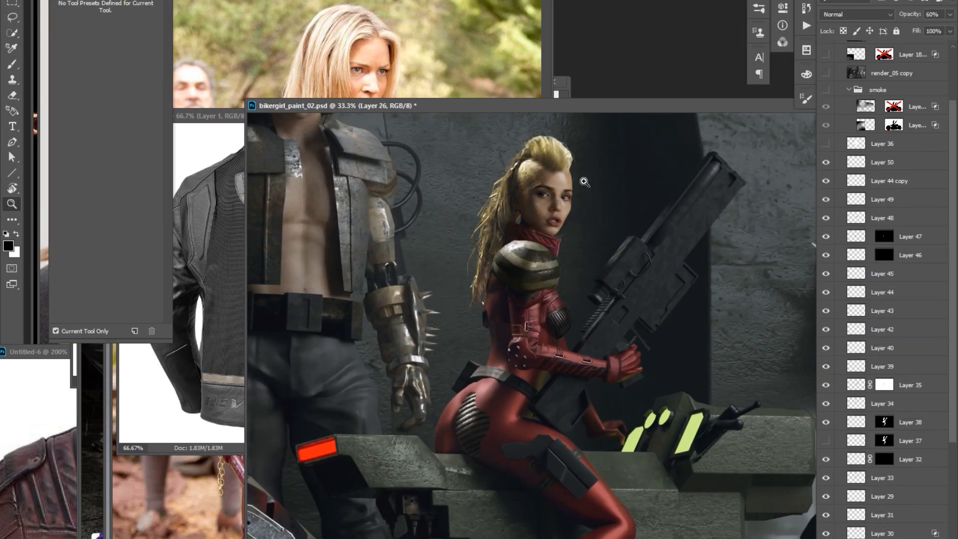
scroll(620, 198, "up", 2)
scroll(640, 260, "down", 3)
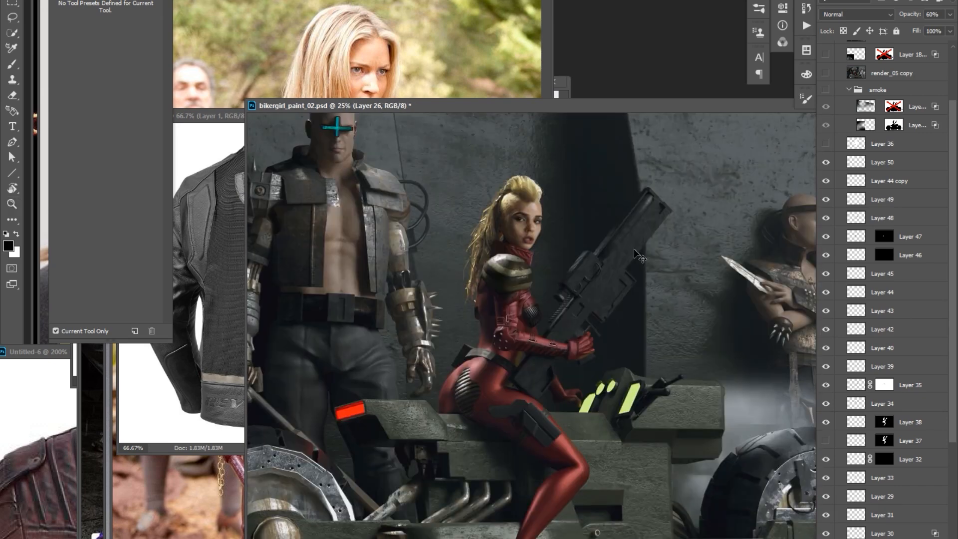
scroll(644, 267, "up", 2)
scroll(643, 267, "down", 2)
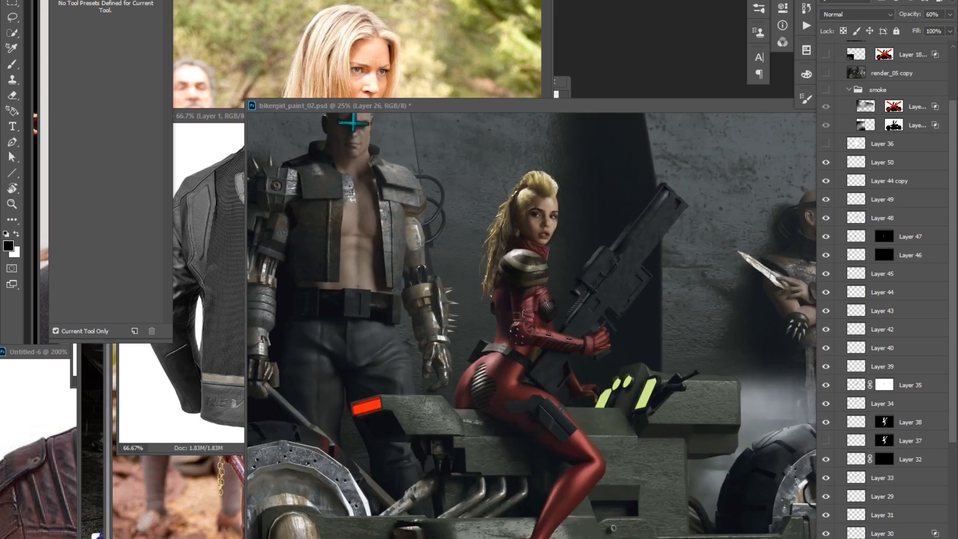
left_click(626, 285)
Paste the long-haired model photo into a new document and transfer a lassoed detail onto the biker woman's upper arm.
key("ctrl+n")
key("ctrl+v")
left_click_drag(363, 304, 353, 376)
left_click(509, 274)
key("ctrl+v")
key("ctrl+t")
left_click_drag(521, 294, 523, 289)
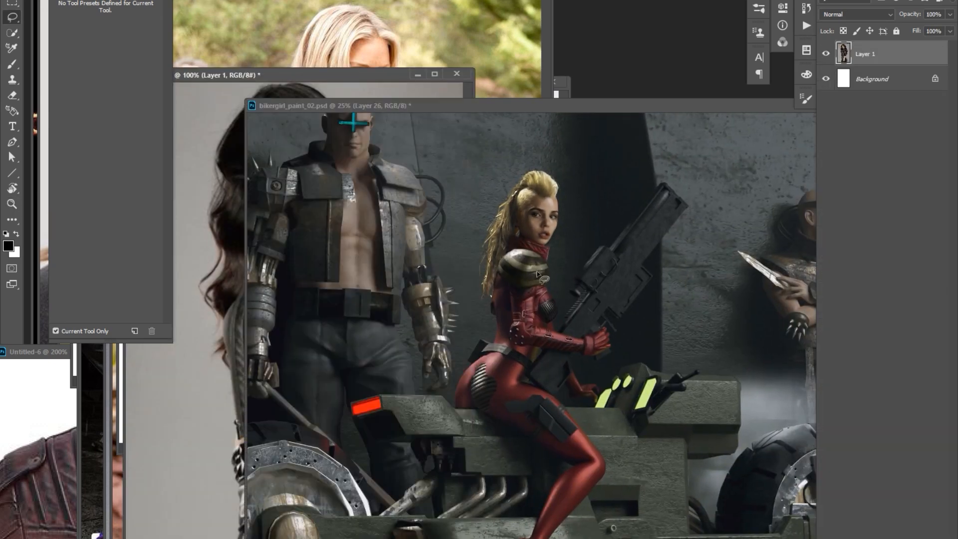
key("Return")
Hide Layer 51's dark tones with the Blend If slider and reposition the bright detail on the upper arm.
double_click(911, 162)
left_click_drag(707, 211, 835, 152)
left_click_drag(777, 352, 857, 352)
key("Return")
left_click_drag(521, 304, 524, 304)
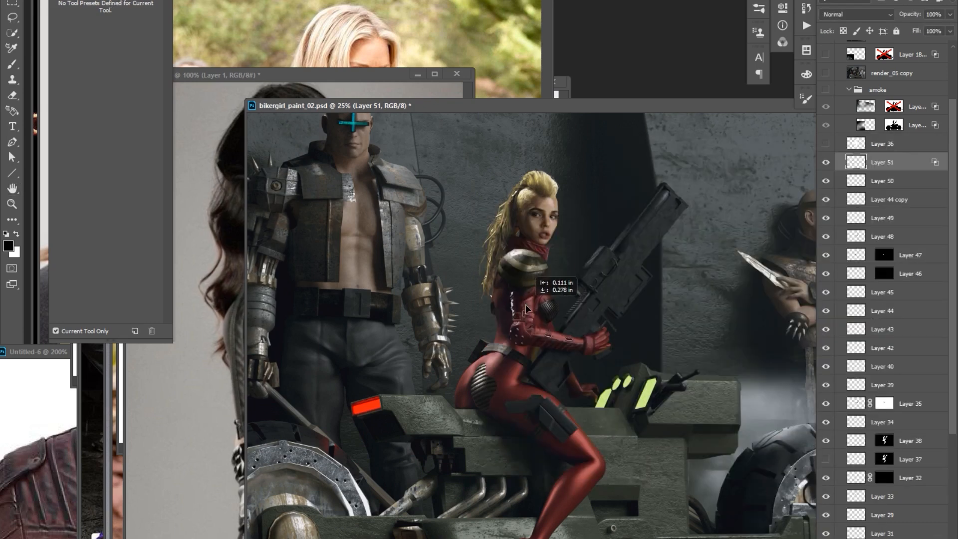
scroll(535, 288, "up", 1)
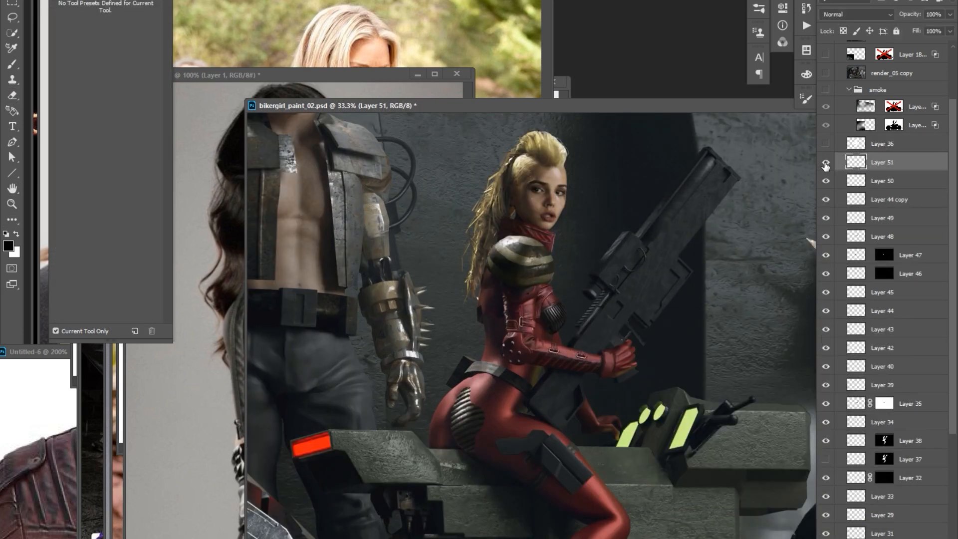
Paste the ribbed blue leather sleeve photo into a new document and copy a lassoed section of its ribbing.
key("ctrl+n")
key("Return")
key("ctrl+v")
key("Tab")
scroll(173, 269, "up", 1)
key("l")
mouse_move(155, 304)
left_mouse_down()
mouse_move(231, 290)
mouse_move(165, 275)
left_mouse_up()
key("ctrl+c")
left_click(589, 326)
Paste the ribbed leather section, scale and place it below the shoulder pad, and warp it around the upper arm.
key("ctrl+v")
key("ctrl+t")
left_click_drag(589, 326, 516, 317)
left_click_drag(525, 325, 541, 329)
key("Return")
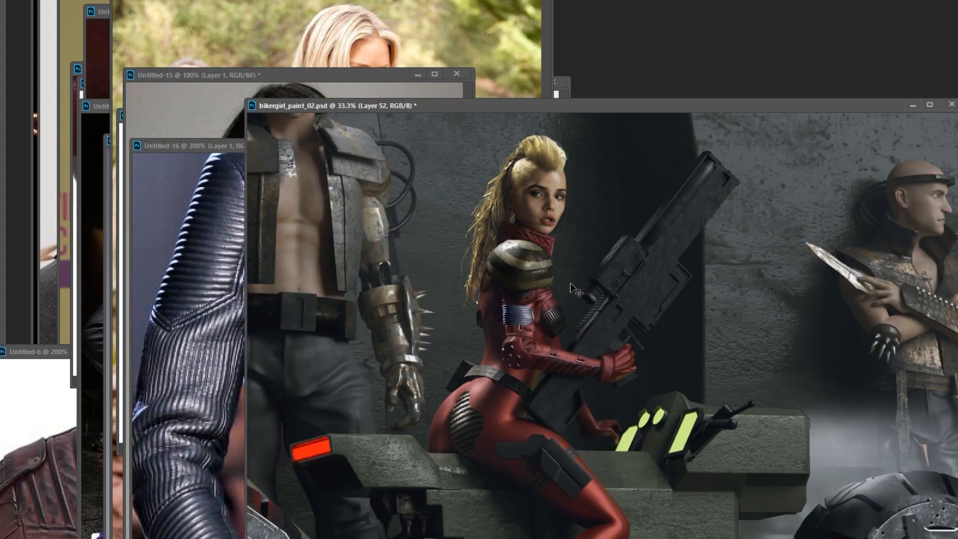
key("ctrl+b")
key("ctrl+t")
right_click(528, 310)
left_click(552, 384)
key("Return")
Reposition the ribbed patch, shift it toward yellow with Color Balance and darken it with Curves.
key("ctrl+b")
key("ctrl+m")
left_click_drag(582, 308, 582, 302)
key("ctrl+b")
left_click_drag(684, 414, 676, 413)
key("Return")
key("ctrl+m")
left_click_drag(414, 188, 415, 199)
key("Return")
Match the ribbed patch to the red suit by adding red in Color Balance and adjusting individual Curves channels.
key("ctrl+b")
left_click_drag(684, 385, 693, 386)
key("Return")
key("ctrl+m")
left_click(741, 120)
left_click(723, 156)
left_click_drag(830, 172, 832, 179)
left_click(760, 121)
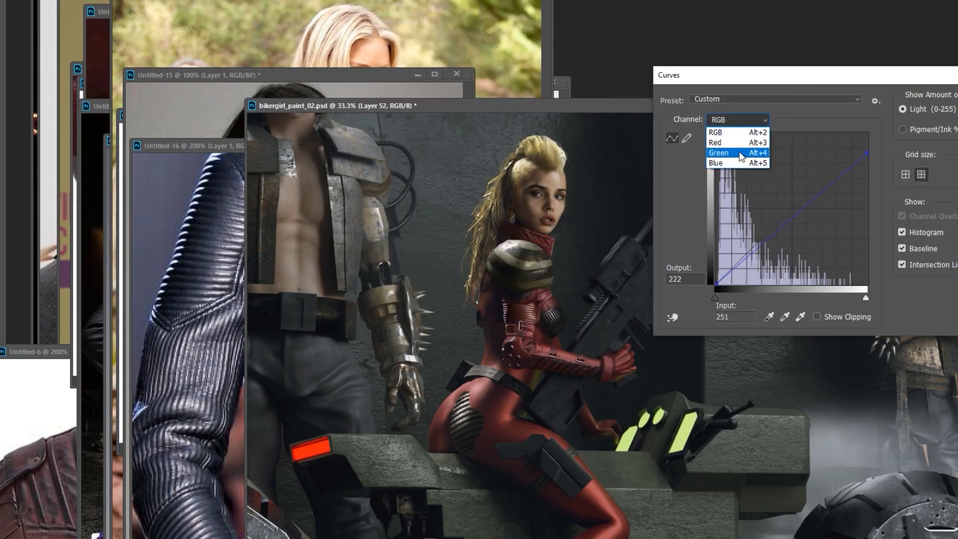
left_click(724, 129)
key("Return")
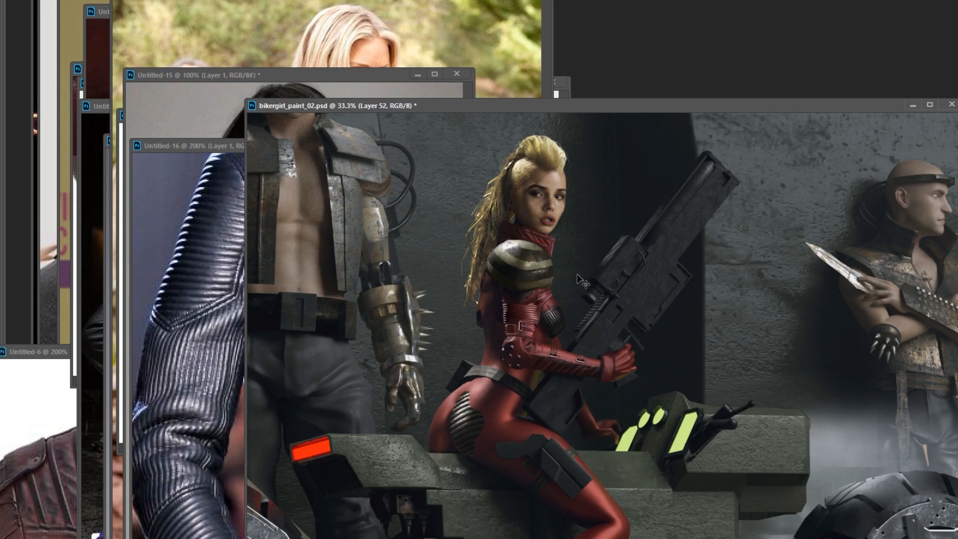
Blend the ribbed patch into the red sleeve above the elbow buckle.
mouse_move(593, 228)
left_mouse_down()
mouse_move(577, 251)
mouse_move(524, 254)
left_mouse_up()
key("ctrl+plus")
key("r")
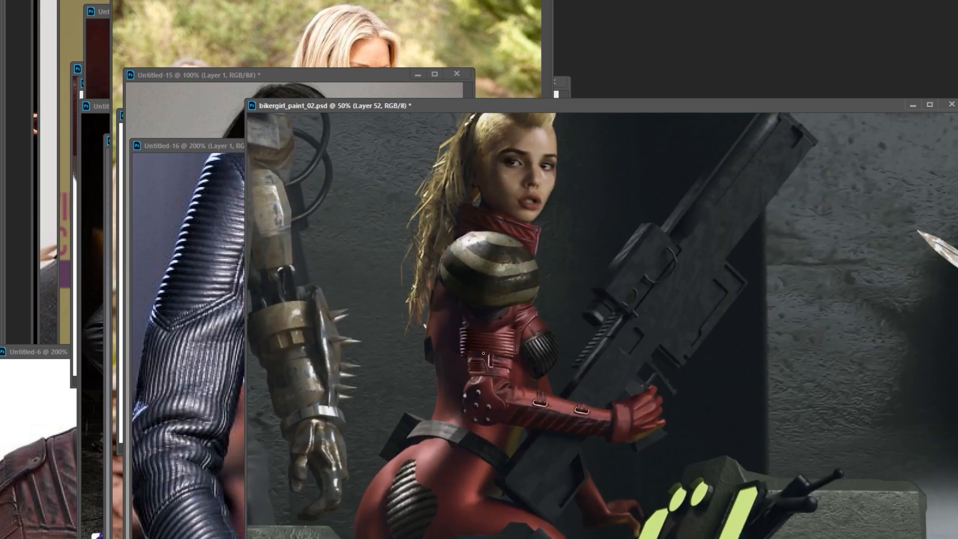
left_click_drag(484, 352, 503, 330)
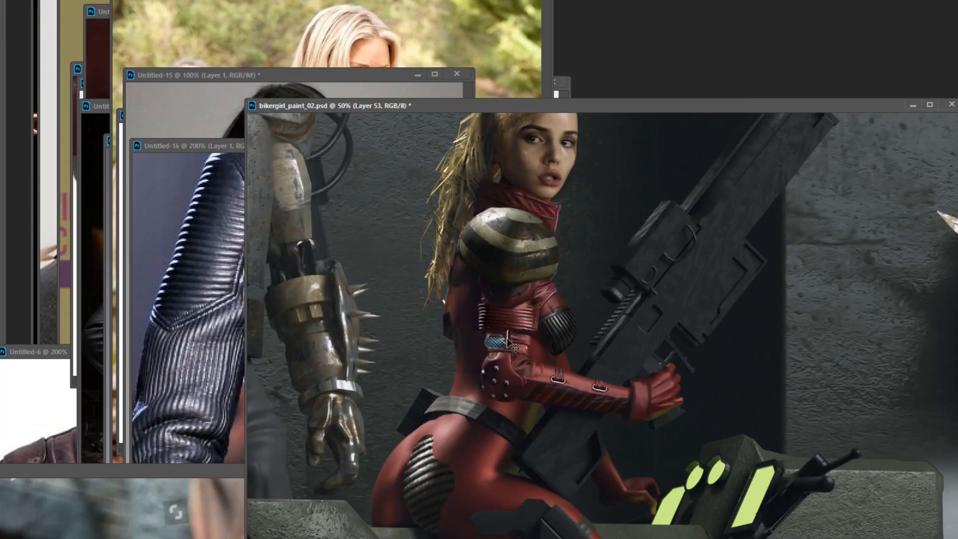
Adjust the pasted armour detail with Hue/Saturation and place the quilted black jacket sleeve piece along the forearm.
key("ctrl+u")
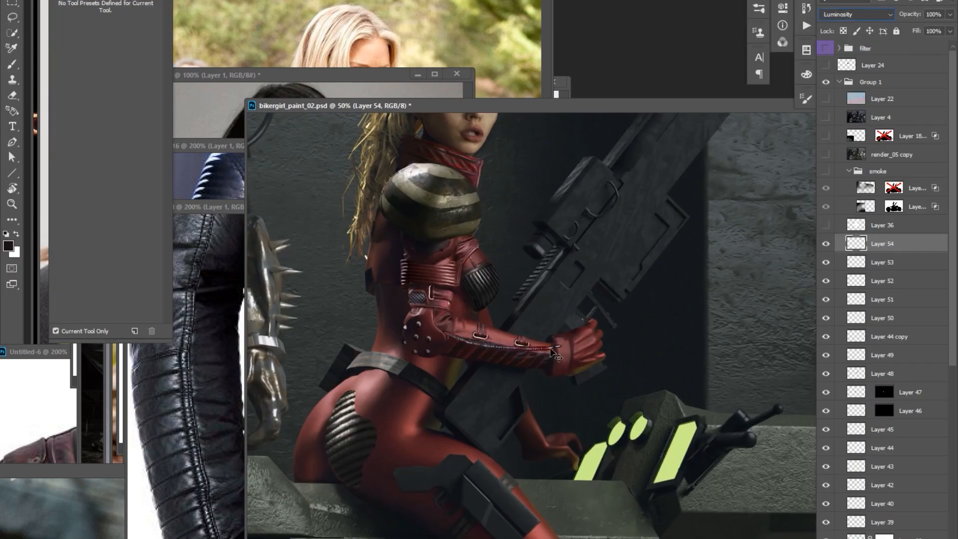
left_click_drag(579, 330, 455, 338)
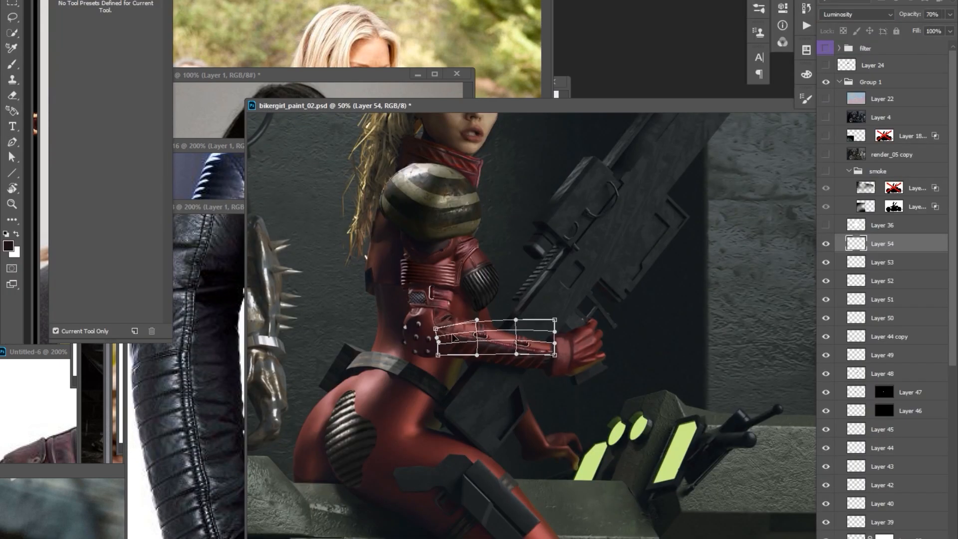
Select the stud layer, Layer 49, paint studs on the glove's cuff and move the layer above Layer 54.
right_click(403, 372)
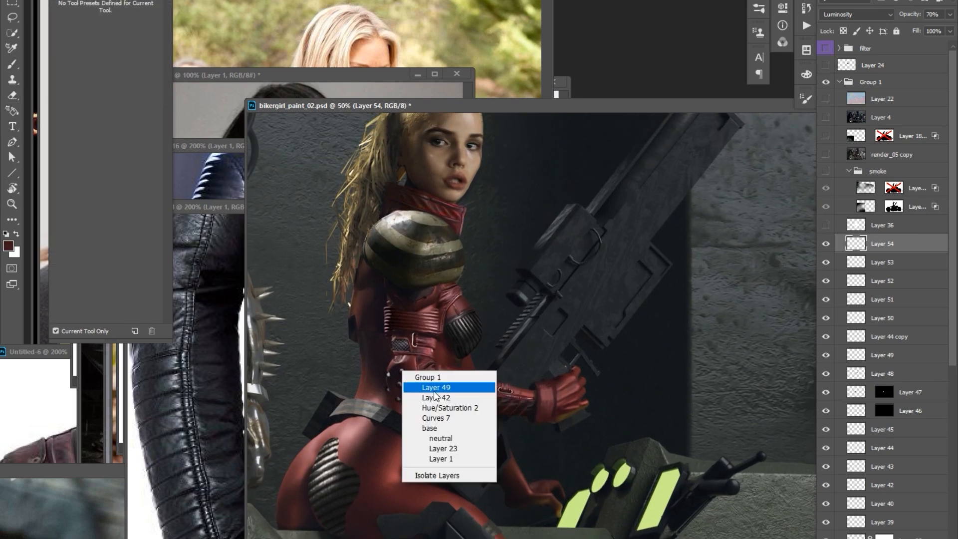
left_click(433, 390)
key("b")
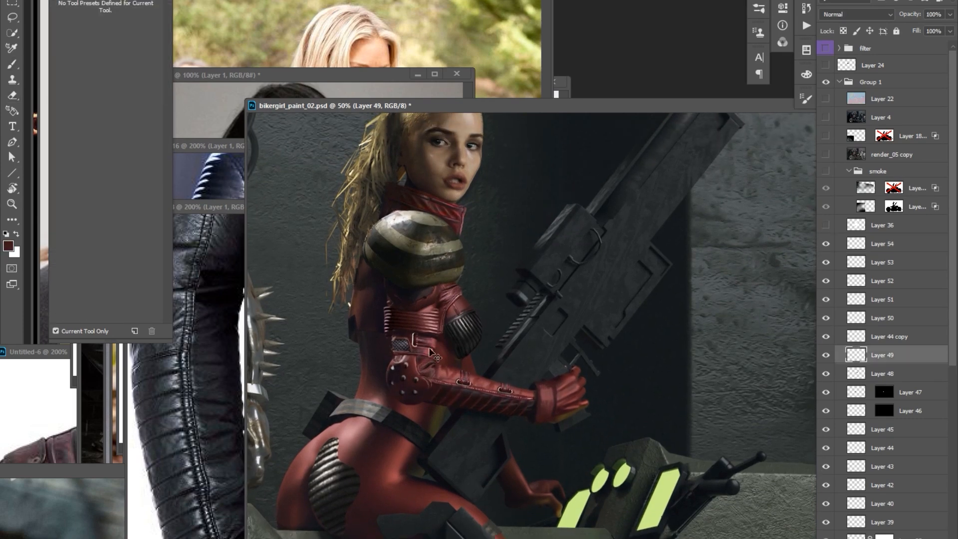
key("d")
left_click(548, 385)
key("x")
left_click(547, 385)
key("l")
left_click_drag(849, 351, 851, 235)
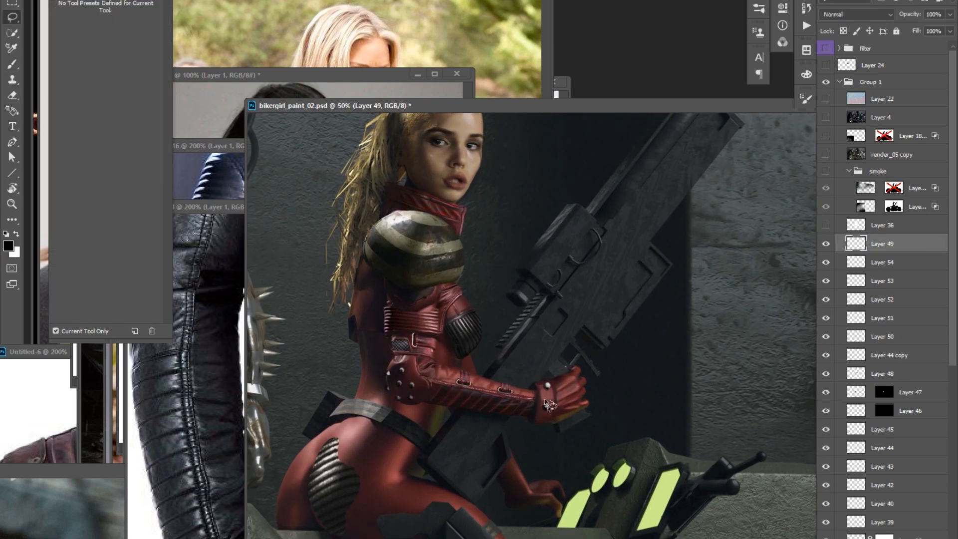
Paint dark studs with light highlights across the back and knuckles of the red glove on Layer 49.
left_click(620, 331, "alt")
left_click(579, 331, "ctrl")
key("b")
left_click(571, 399, "alt")
key("ctrl+plus")
key("d")
left_click_drag(555, 399, 576, 448)
left_click(568, 428, "alt")
key("x")
left_click(509, 313, "alt")
key("d")
key("ctrl+minus")
key("ctrl+minus")
left_click_drag(571, 389, 587, 381)
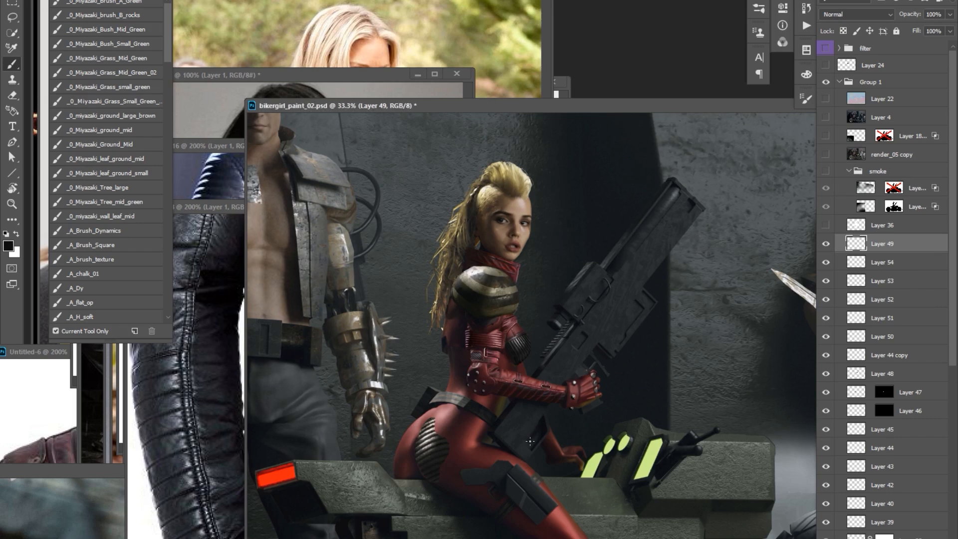
Pick another brush preset, touch up the edges and surface of the rifle and save the file.
key("ctrl+plus")
left_click(564, 361, "alt")
left_click_drag(168, 48, 152, 270)
left_click(135, 278)
left_click_drag(637, 272, 632, 285)
mouse_move(709, 205)
left_mouse_down()
mouse_move(693, 236)
mouse_move(661, 218)
left_mouse_up()
left_click(645, 239, "alt")
left_click(657, 204, "alt")
left_click_drag(553, 335, 517, 365)
key("ctrl+s")
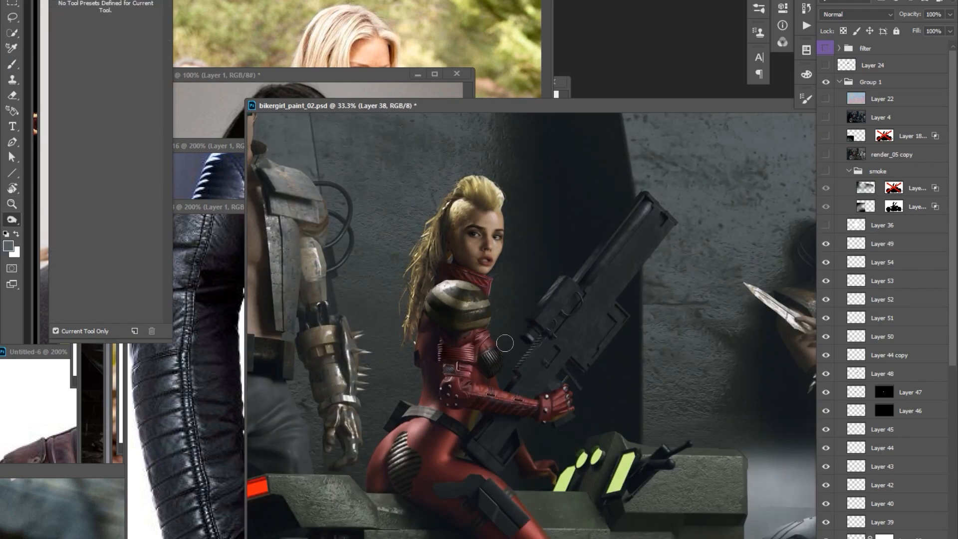
Select the striped patch on Layer 55 and scale it over the biker woman's hip.
key("ctrl+minus")
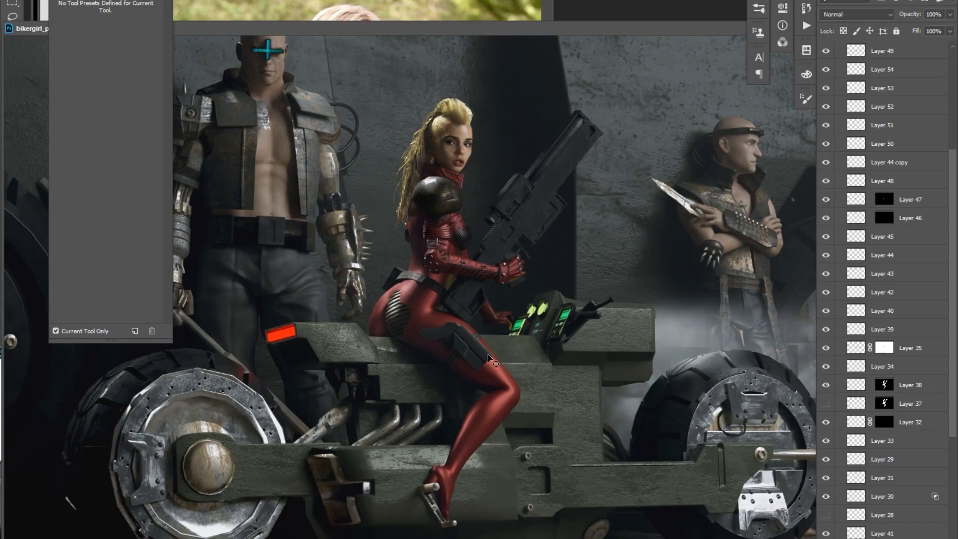
left_click_drag(419, 299, 396, 348)
scroll(876, 235, "up", 3)
left_click(869, 297)
left_click(856, 297)
key("ctrl+t")
left_click_drag(384, 349, 402, 333)
mouse_move(361, 330)
left_mouse_down()
mouse_move(365, 340)
mouse_move(429, 331)
left_mouse_up()
key("Return")
Warp the striped patch to follow the curve of the hip and adjust its position.
key("ctrl+t")
right_click(379, 314)
left_click(402, 398)
key("Return")
left_click_drag(398, 301, 377, 308)
Clean up and shade the striped hip patch on Layer 55 with the eraser, brush and Dodge/Burn tools.
key("e")
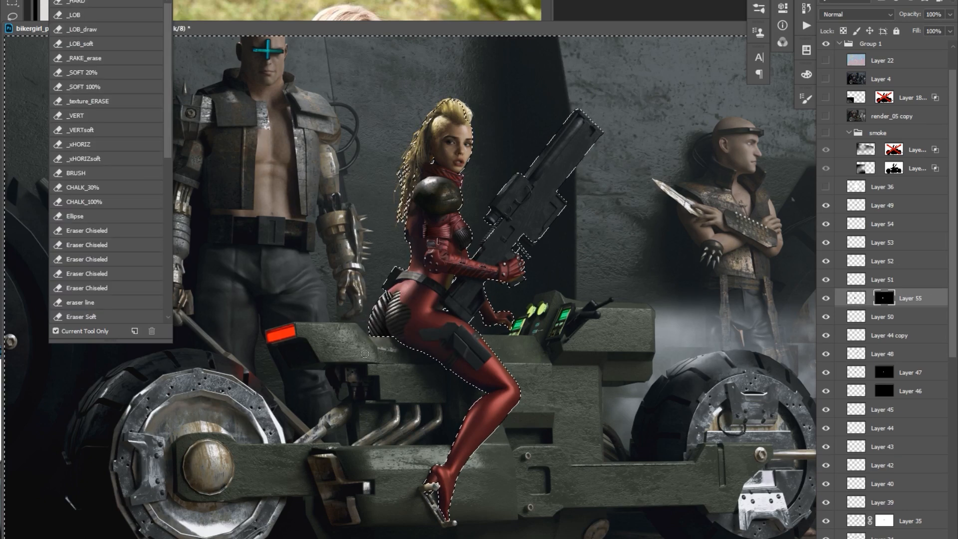
key("b")
key("ctrl+plus")
key("o")
key("ctrl+minus")
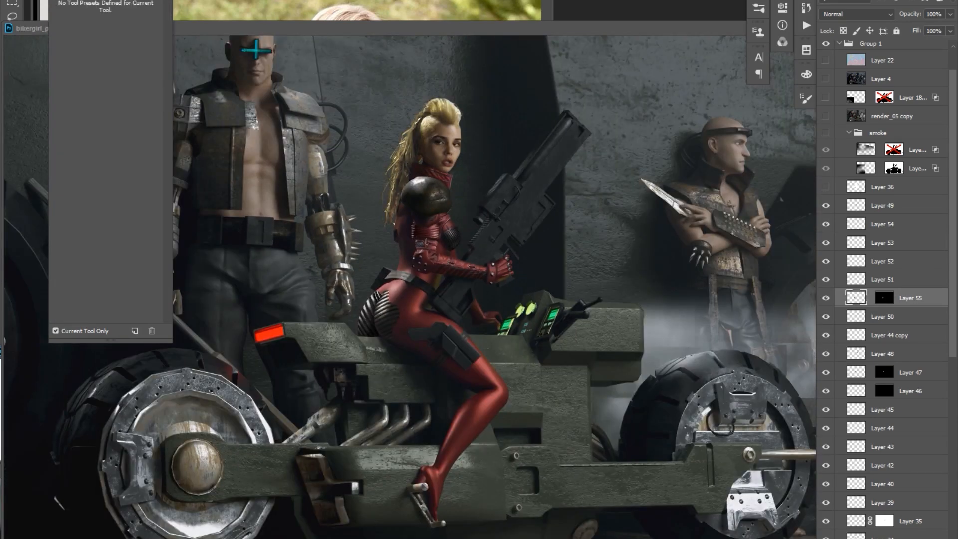
Add a new layer above Layer 49 and paint shading and edge detail around the striped hip patch.
key("b")
key("ctrl+plus")
key("ctrl+shift+alt+n")
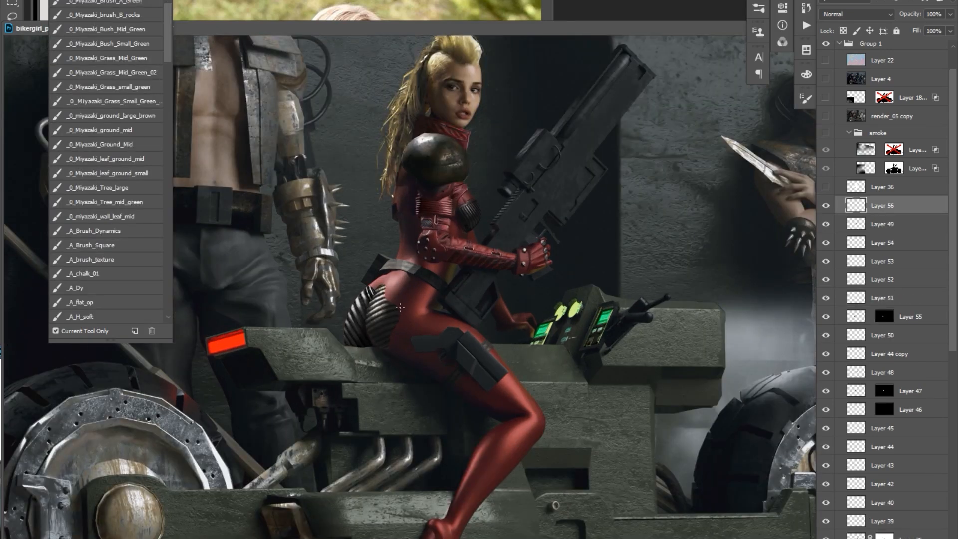
left_click_drag(389, 290, 365, 316)
left_click_drag(398, 267, 413, 280)
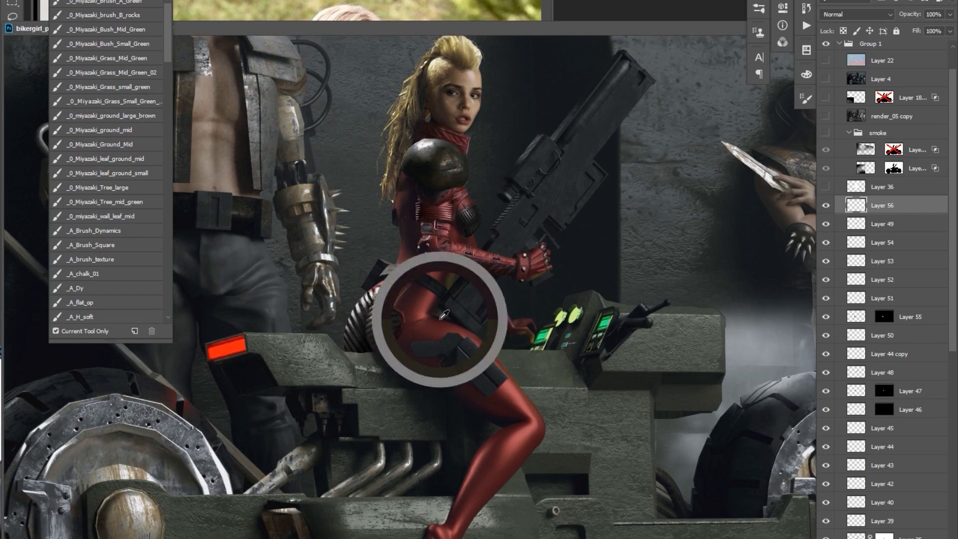
Select the striped hip patch, free-transform it slightly to fit the hip, and touch up the surrounding suit.
key("v")
left_click(379, 319, "ctrl")
key("ctrl+t")
left_click_drag(369, 356, 366, 360)
key("Return")
mouse_move(487, 238)
left_mouse_down()
mouse_move(466, 271)
mouse_move(476, 282)
left_mouse_up()
left_click(882, 373)
key("b")
left_click(881, 205)
left_click(825, 224)
left_click(826, 224)
Copy a lassoed piece of the striped patch, place it along the hip's lower edge and merge the pieces.
left_click(357, 354, "ctrl")
key("l")
key("ctrl+j")
mouse_move(349, 356)
left_mouse_down()
mouse_move(389, 315)
mouse_move(375, 388)
left_mouse_up()
key("ctrl+e")
key("ctrl+e")
key("ctrl+e")
key("ctrl+e")
key("b")
key("v")
key("ctrl+minus")
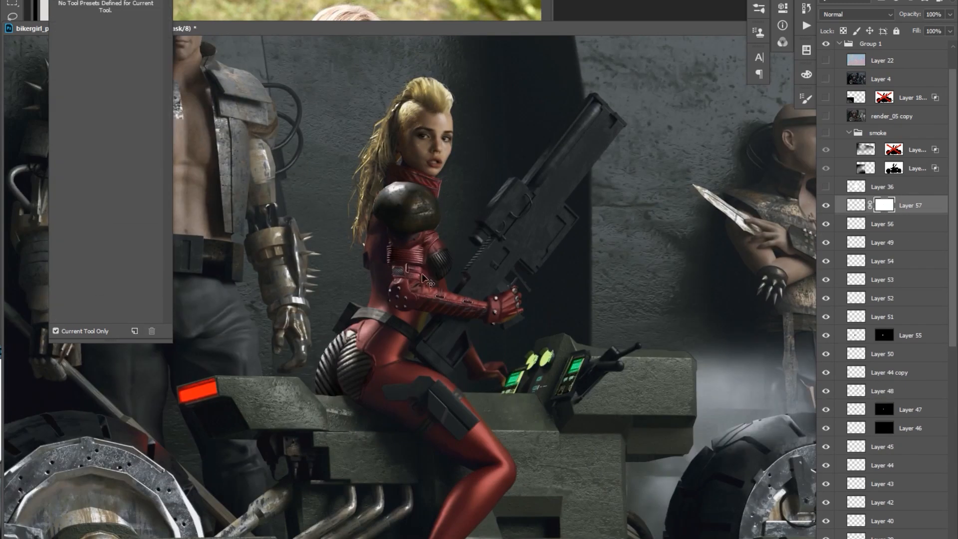
Flatten Layer 55 with its mask, restack it directly beneath Layer 56 and merge the two layers.
left_click(882, 354)
key("l")
key("ctrl+j")
left_click(910, 335, "ctrl")
key("ctrl+e")
left_click_drag(859, 335, 863, 230)
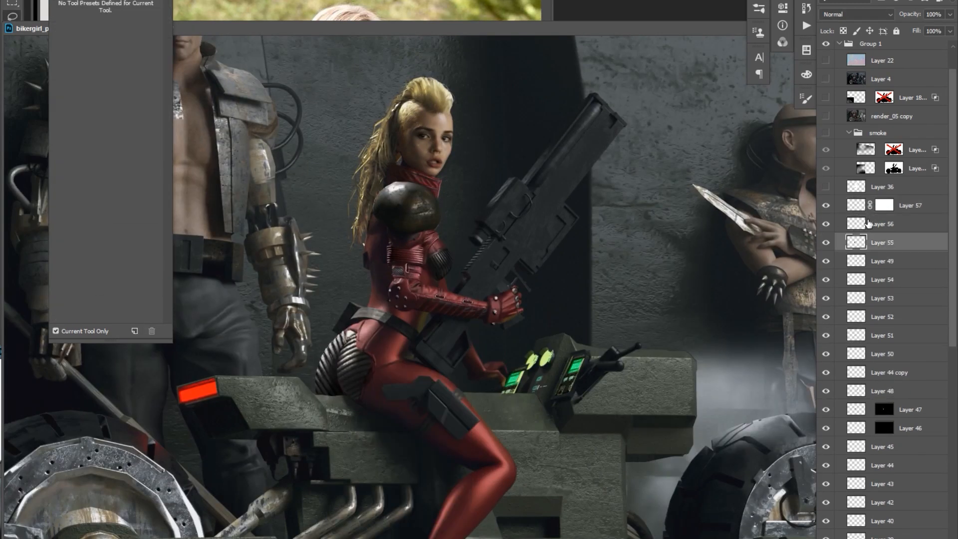
left_click(882, 224, "ctrl")
key("ctrl+e")
Touch up the suit beside the arm and merge Layer 57 down into the hip patch artwork.
left_click(898, 205, "ctrl")
key("ctrl+e")
key("b")
left_click_drag(452, 298, 444, 307)
key("v")
right_click(363, 371)
left_click(389, 381)
left_click(893, 205, "ctrl")
key("ctrl+e")
Select the lower part of the hip patch, adjust its tones with Curves and clear the selection.
key("l")
left_click_drag(341, 424, 358, 412)
key("ctrl+m")
key("Return")
key("ctrl+d")
key("ctrl+plus")
key("b")
key("ctrl+minus")
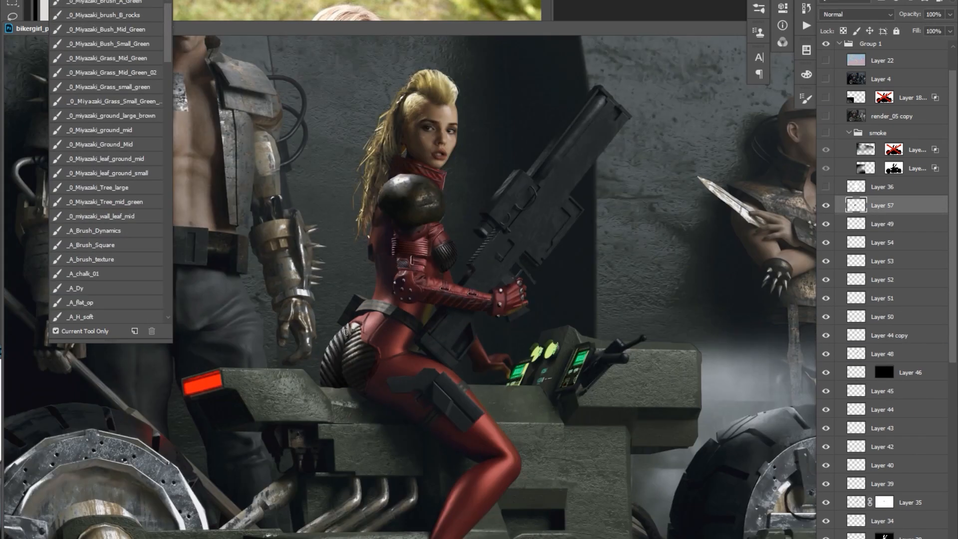
Choose the paint_chalk_angle_DOMO brush preset and create a new layer above Layer 57.
key("ctrl+minus")
scroll(888, 300, "down", 8)
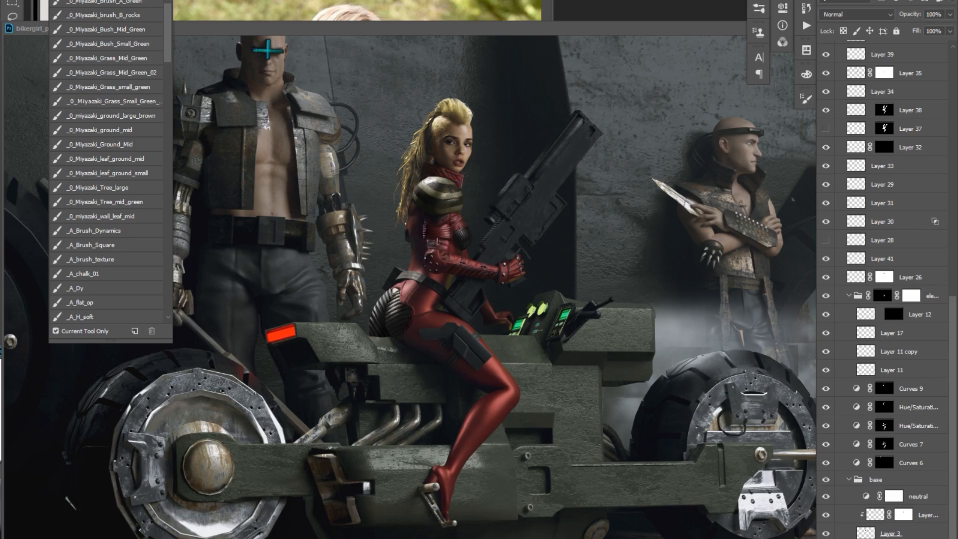
left_click_drag(168, 48, 168, 300)
left_click(90, 216)
left_click(100, 87)
left_click(910, 72)
scroll(917, 136, "up", 8)
left_click(882, 194)
key("ctrl+alt+shift+n")
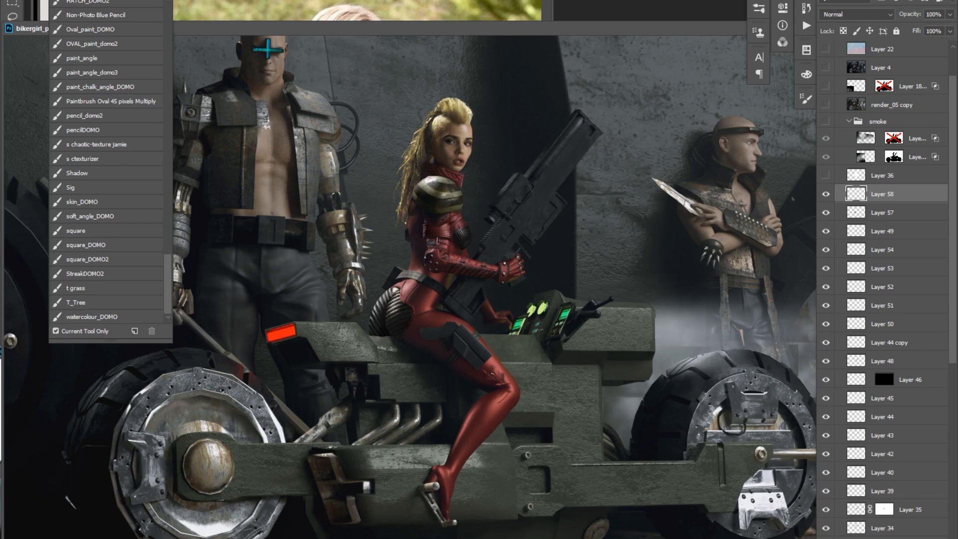
Paint armour panel lines and highlights on the red suit's knee and thigh on Layer 58.
left_click_drag(501, 381, 498, 380)
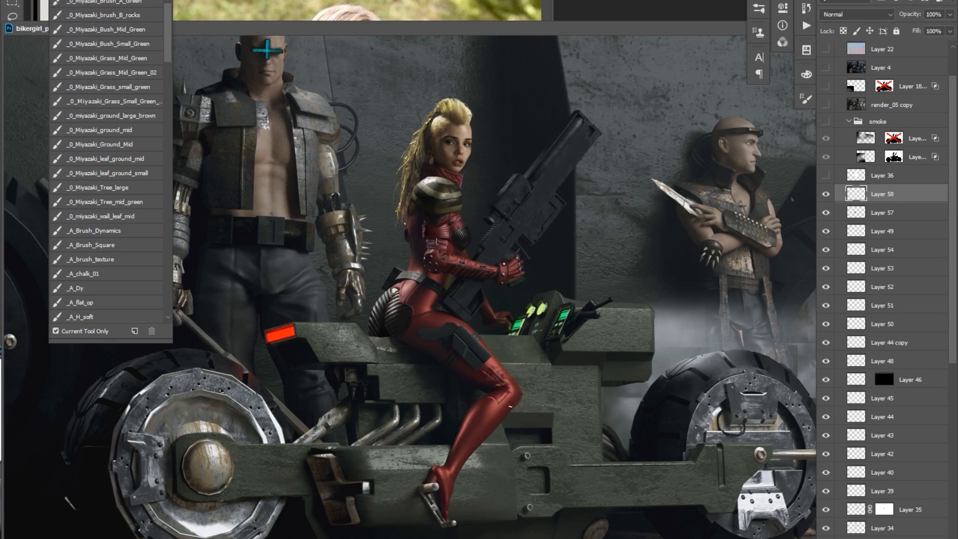
left_click_drag(491, 261, 487, 262)
scroll(420, 232, "right", 3)
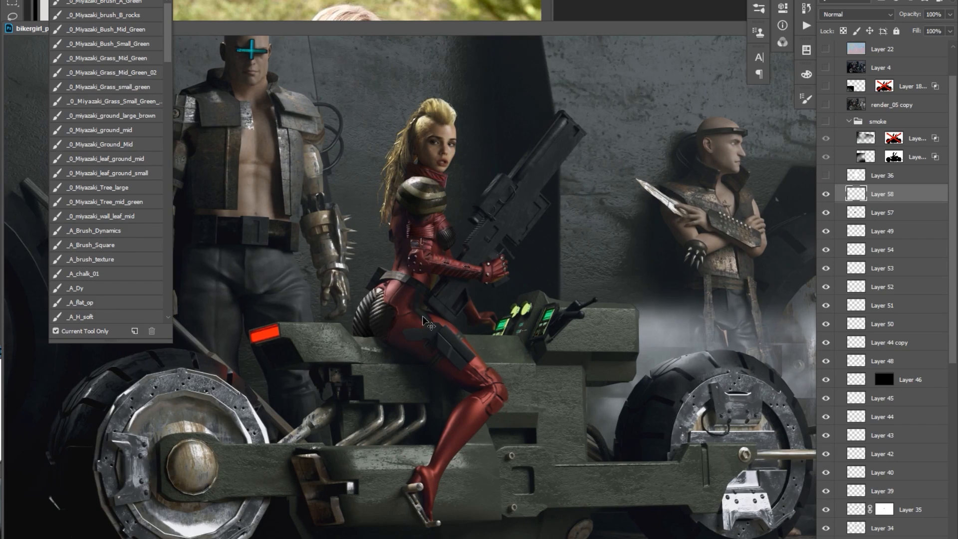
scroll(423, 322, "right", 3)
left_click(437, 221, "ctrl")
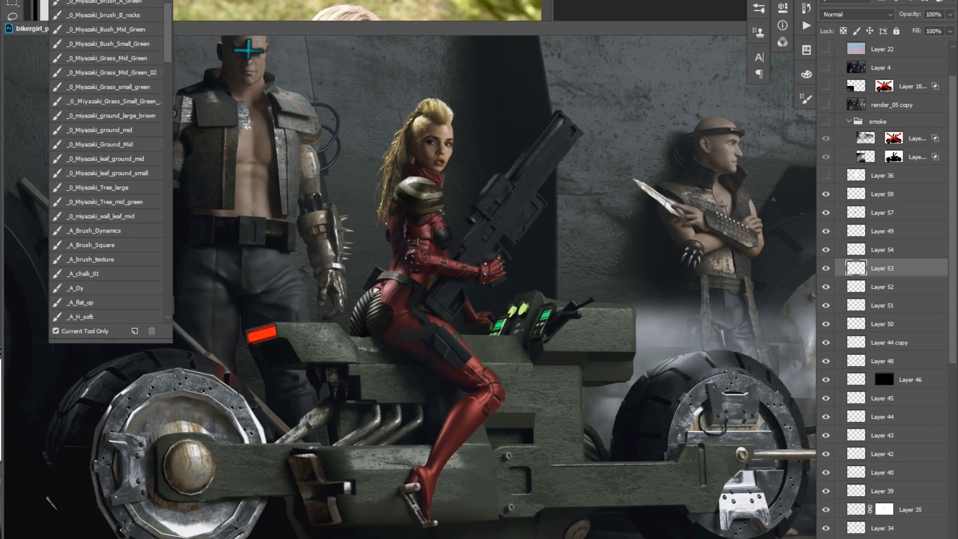
left_click(494, 339, "ctrl")
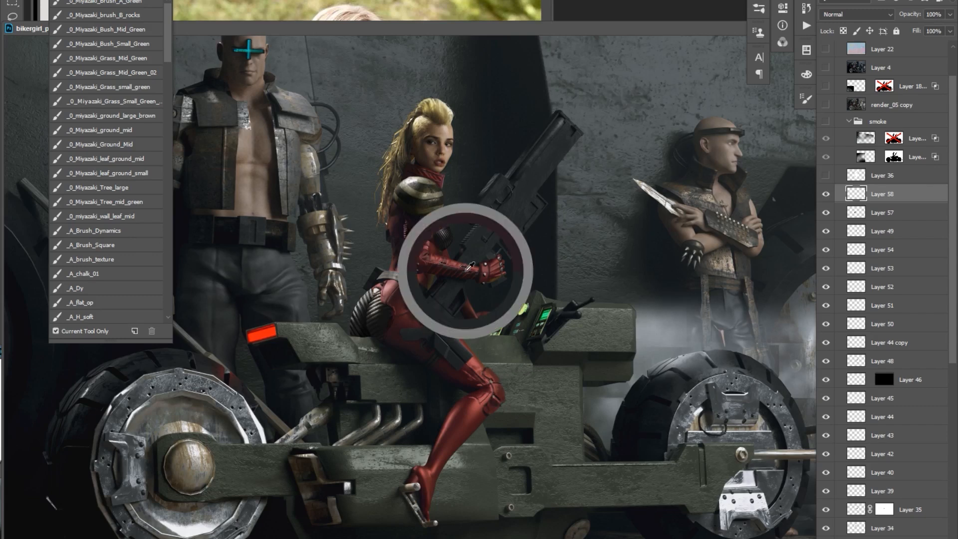
left_click_drag(523, 348, 524, 348)
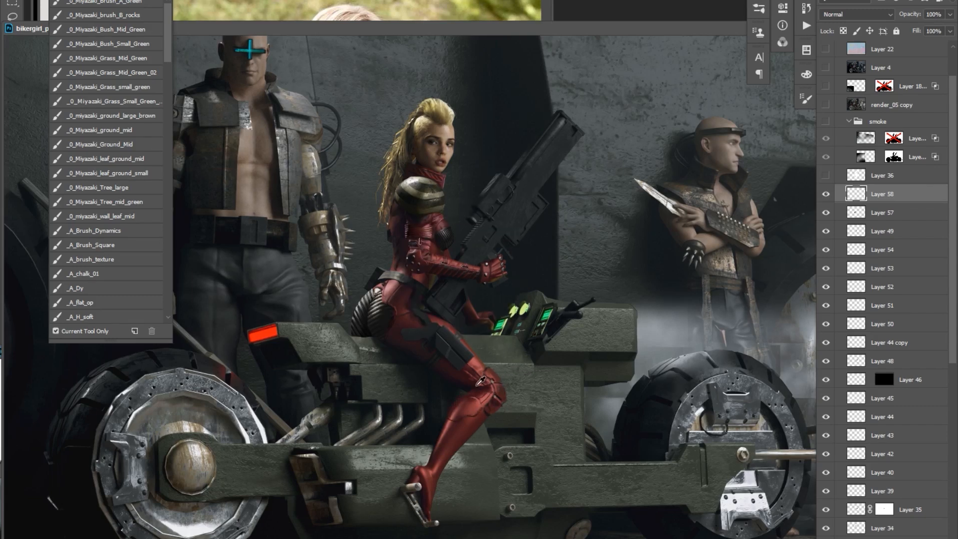
left_click_drag(494, 387, 493, 384)
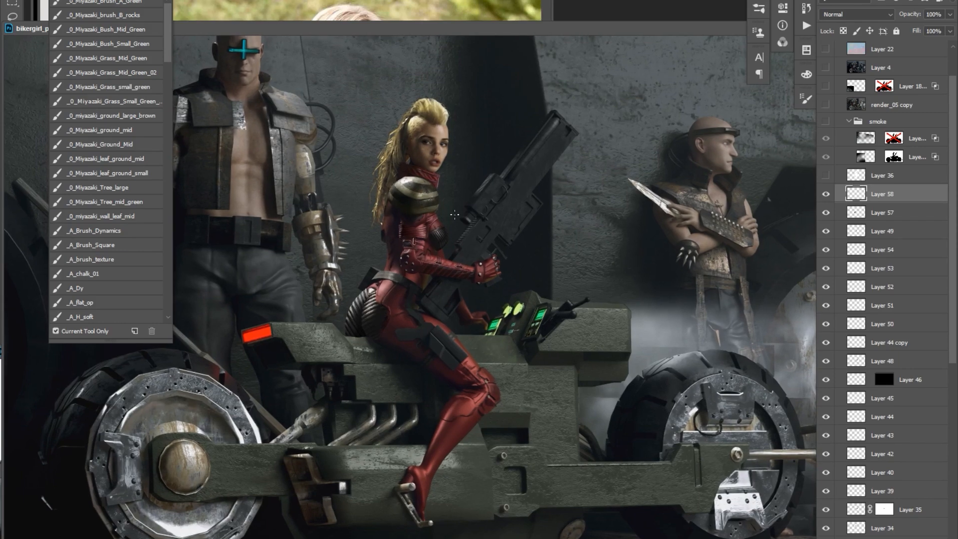
Continue painting ribbed armour plates from the knee down the shin to the boot.
scroll(455, 201, "up", 1)
scroll(513, 186, "down", 1)
key("v")
scroll(890, 127, "down", 8)
scroll(891, 127, "up", 10)
key("b")
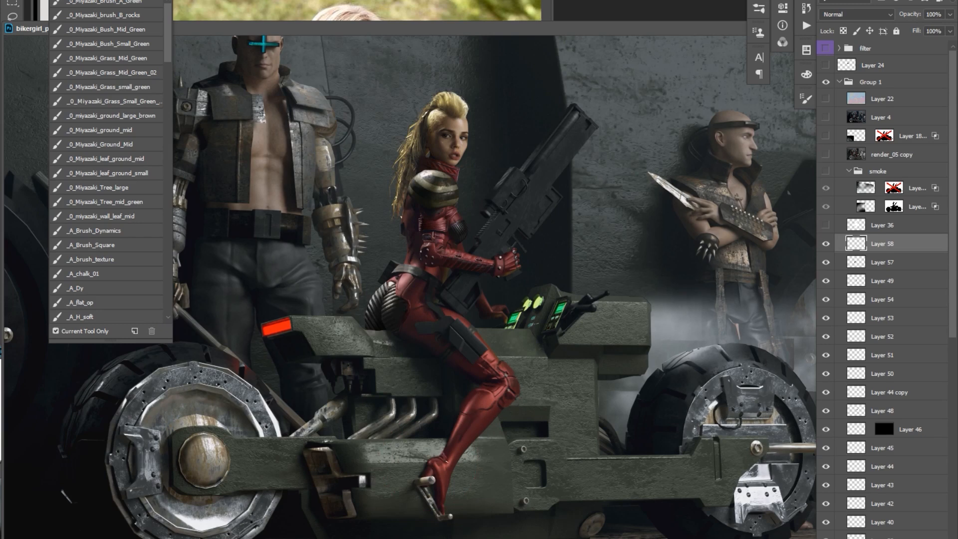
left_click(496, 383, "alt")
left_click_drag(492, 403, 491, 404)
left_click_drag(446, 470, 447, 468)
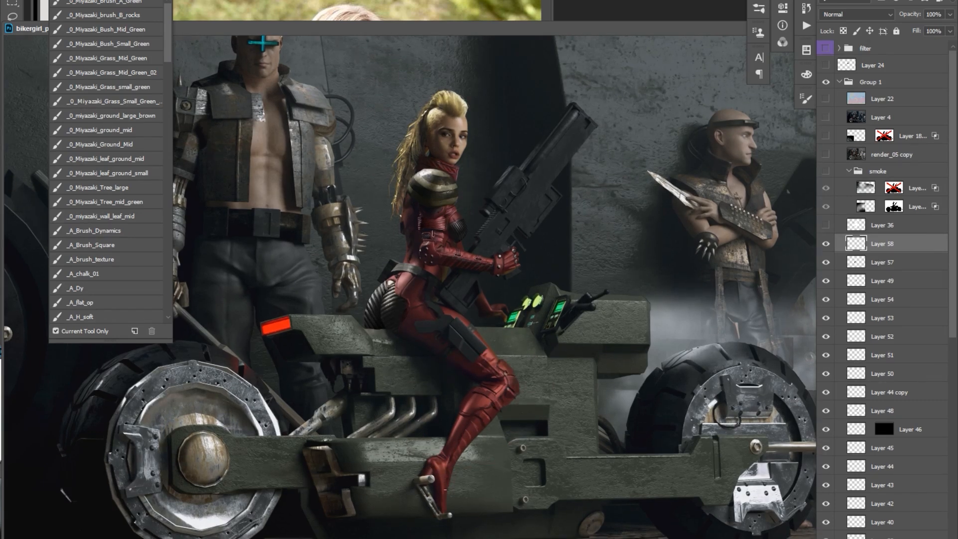
Shade the suit beside the hip patch and clean up the leg details with the eraser and brush.
key("ctrl+minus")
key("ctrl+plus")
left_click_drag(374, 318, 380, 324)
key("e")
key("ctrl+minus")
key("ctrl+plus")
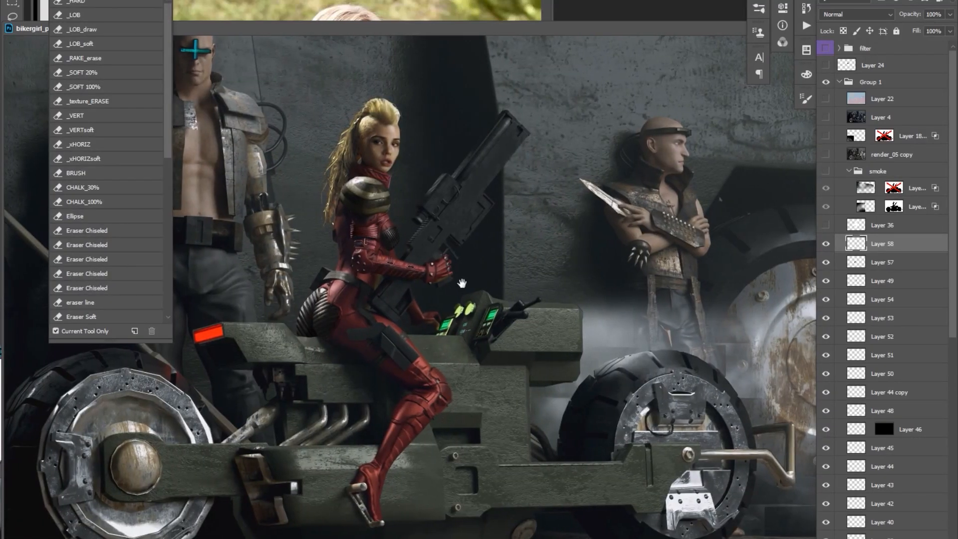
key("b")
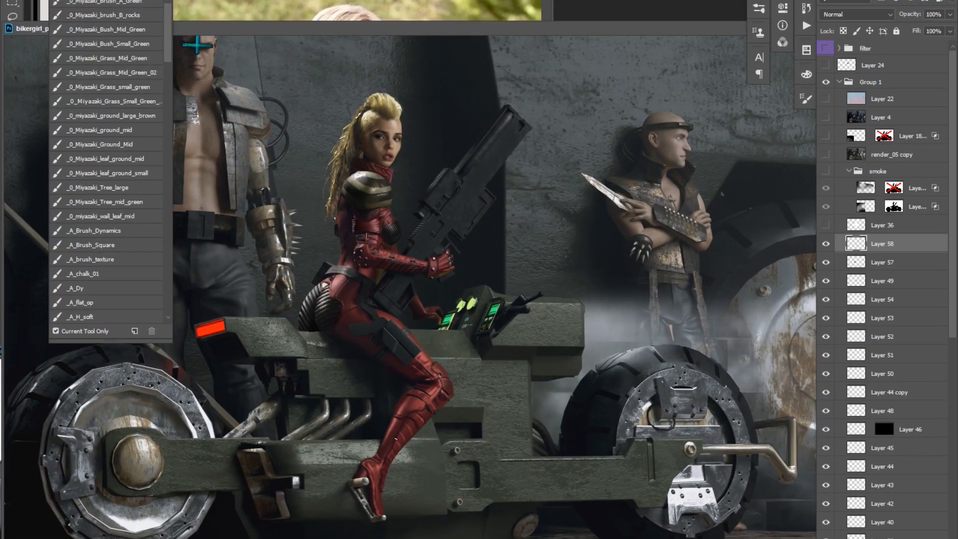
Add further brush touch-ups to the suit around the waist and rear of the hip.
key("ctrl+minus")
key("ctrl+plus")
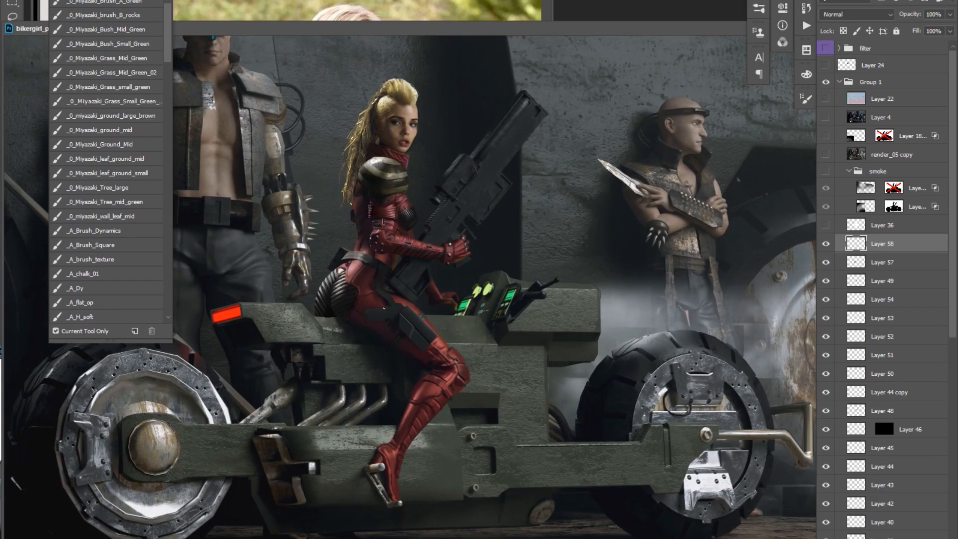
left_click(402, 290, "ctrl")
left_click_drag(430, 286, 425, 319)
left_click(357, 269, "alt")
key("b")
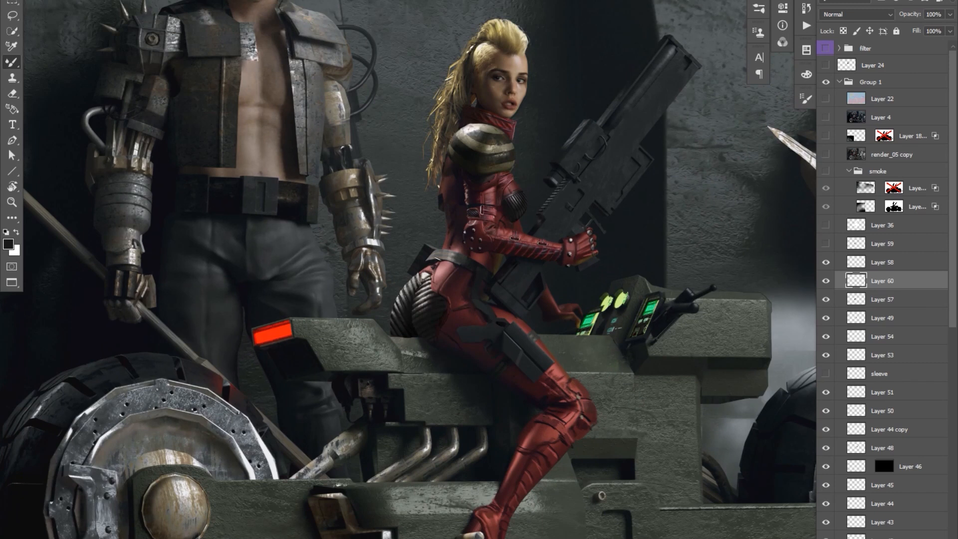
Duplicate Layer 57 and repaint the striped hip patch as smooth, worn metal plates.
left_click(842, 302)
key("ctrl+j")
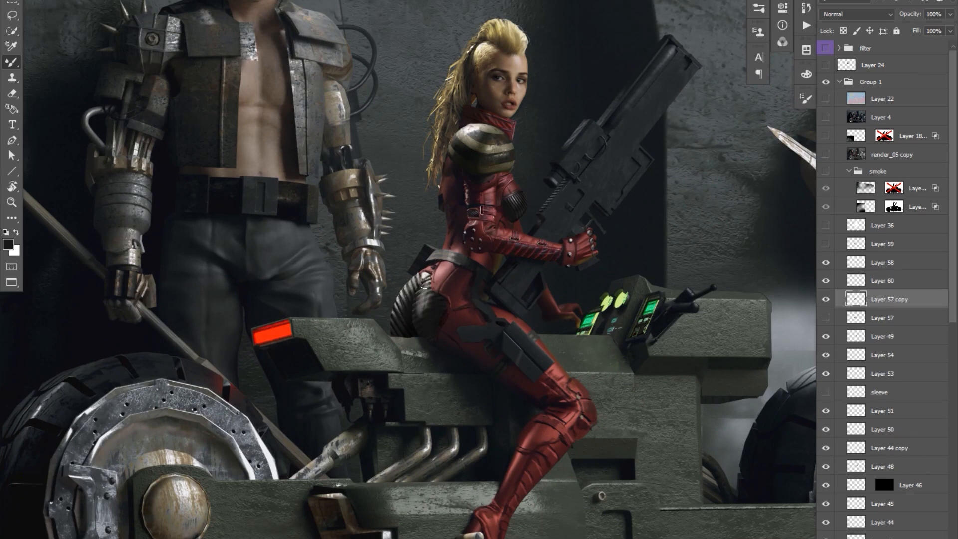
mouse_move(405, 296)
left_mouse_down()
mouse_move(397, 314)
mouse_move(419, 311)
left_mouse_up()
mouse_move(419, 311)
left_mouse_down()
mouse_move(396, 320)
mouse_move(414, 314)
mouse_move(405, 359)
left_mouse_up()
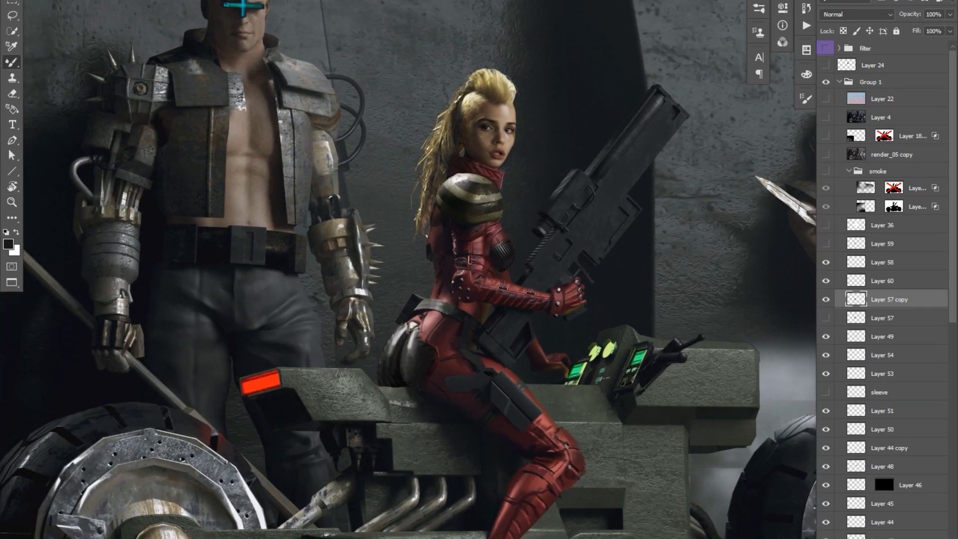
Outline the rifle with the lasso and paste a merged copy onto a new layer above Layer 58.
left_click(883, 501, "ctrl")
left_click_drag(633, 266, 632, 275)
key("l")
mouse_move(563, 295)
left_mouse_down()
mouse_move(489, 538)
mouse_move(493, 315)
mouse_move(560, 325)
left_mouse_up()
left_click(882, 262)
key("ctrl+shift+c")
key("ctrl+v")
Paint edge definition and panel lines along the rifle's barrel and muzzle on Layer 61.
key("b")
left_click_drag(624, 199, 622, 227)
left_click_drag(663, 137, 644, 157)
left_click_drag(620, 213, 616, 213)
mouse_move(638, 171)
left_mouse_down()
mouse_move(611, 202)
mouse_move(588, 207)
left_mouse_up()
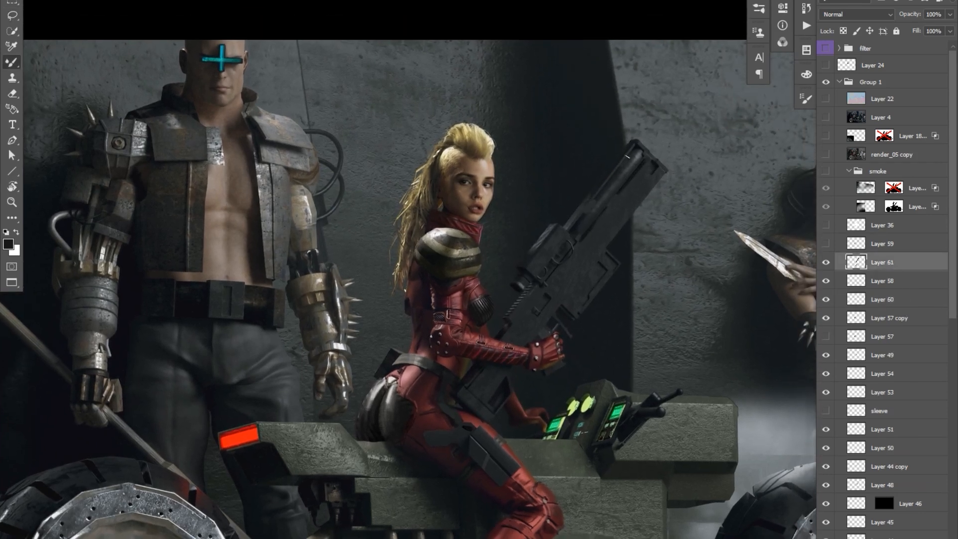
left_click(649, 159, "alt")
left_click_drag(649, 160, 642, 161)
Paint recessed panels and darker grooves on the rifle's receiver, lower body and stock.
scroll(627, 174, "up", 1)
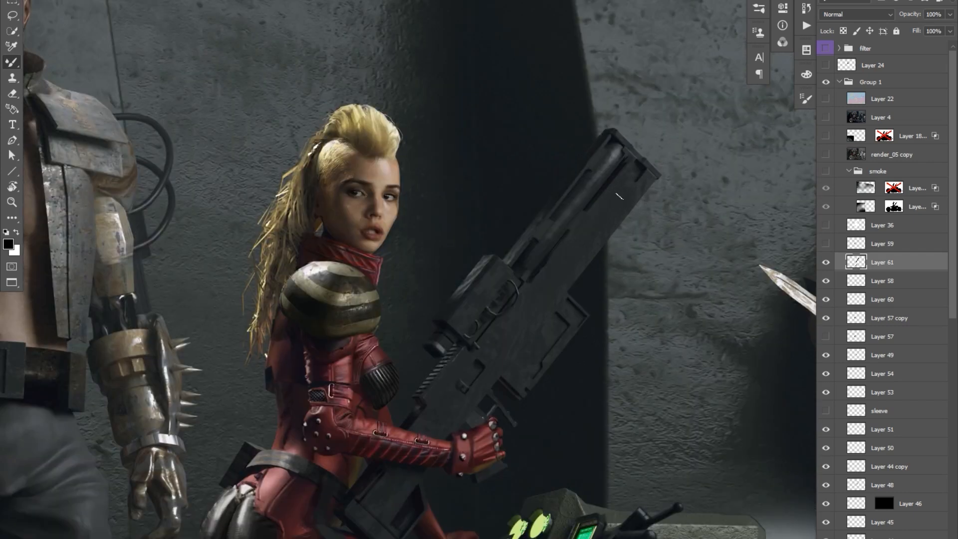
scroll(620, 241, "down", 1)
left_click_drag(570, 319, 570, 317)
key("l")
mouse_move(525, 313)
left_mouse_down()
mouse_move(536, 324)
mouse_move(546, 310)
left_mouse_up()
key("ctrl+d")
key("b")
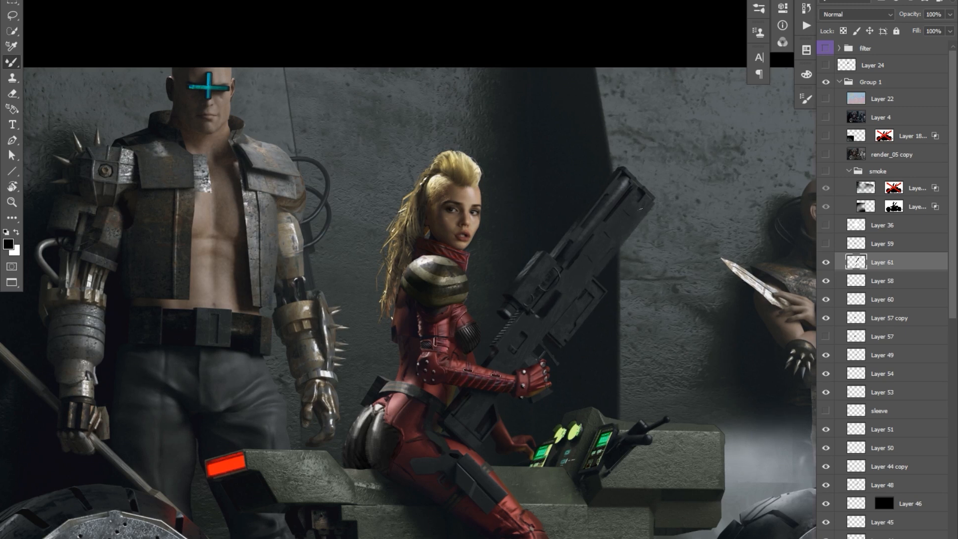
left_click_drag(612, 247, 607, 267)
left_click_drag(605, 230, 603, 234)
left_click_drag(482, 440, 484, 431)
left_click_drag(549, 344, 549, 346)
Duplicate a lassoed strip along the rifle's barrel and merge it back into Layer 61.
left_click_drag(550, 312, 636, 206)
key("l")
key("ctrl+j")
key("ctrl+e")
key("b")
key("r")
mouse_move(691, 97)
left_mouse_down()
mouse_move(676, 86)
mouse_move(685, 87)
left_mouse_up()
key("b")
Select the barrel section, hide the selection edges and paint highlights along it in white.
key("l")
left_click_drag(544, 266, 611, 180)
key("ctrl+h")
key("b")
key("x")
left_click_drag(541, 263, 587, 207)
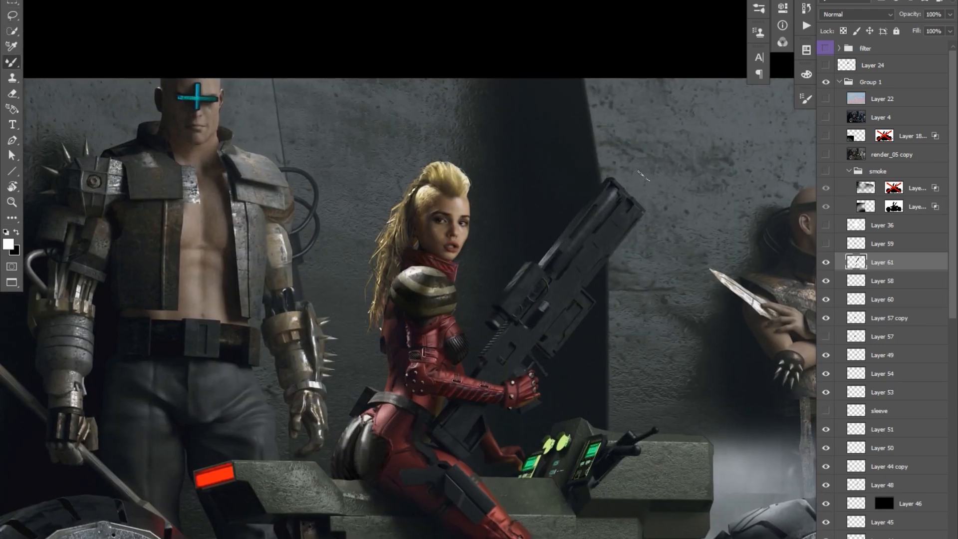
Paint black detail on the rifle's scope and sharpen the cut-outs along the barrel's lower edge.
scroll(547, 251, "up", 2)
key("x")
left_click_drag(472, 319, 454, 331)
left_click_drag(587, 287, 585, 292)
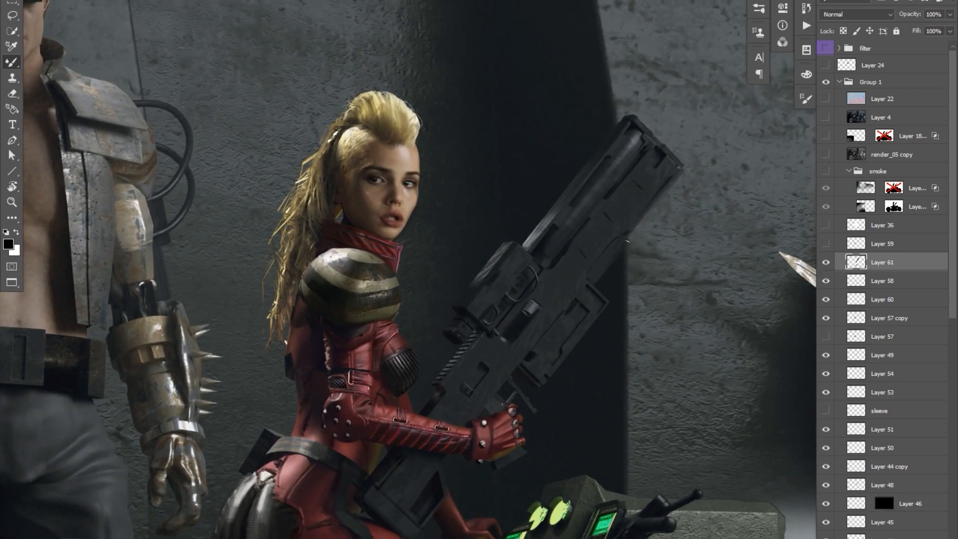
left_click_drag(656, 197, 678, 177)
scroll(614, 232, "down", 3)
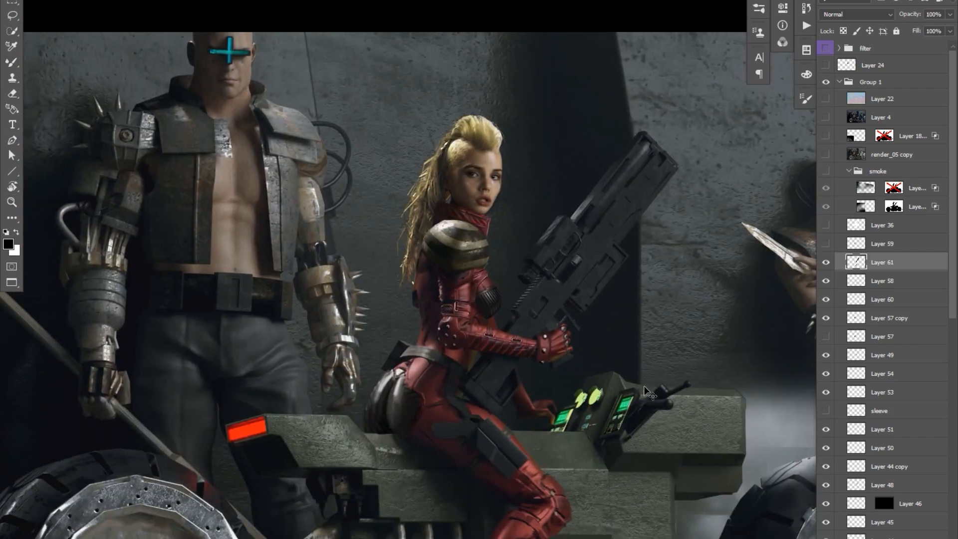
key("ctrl+h")
scroll(493, 258, "up", 3)
left_click_drag(409, 200, 405, 220)
key("l")
left_click_drag(370, 230, 363, 291)
scroll(523, 107, "down", 3)
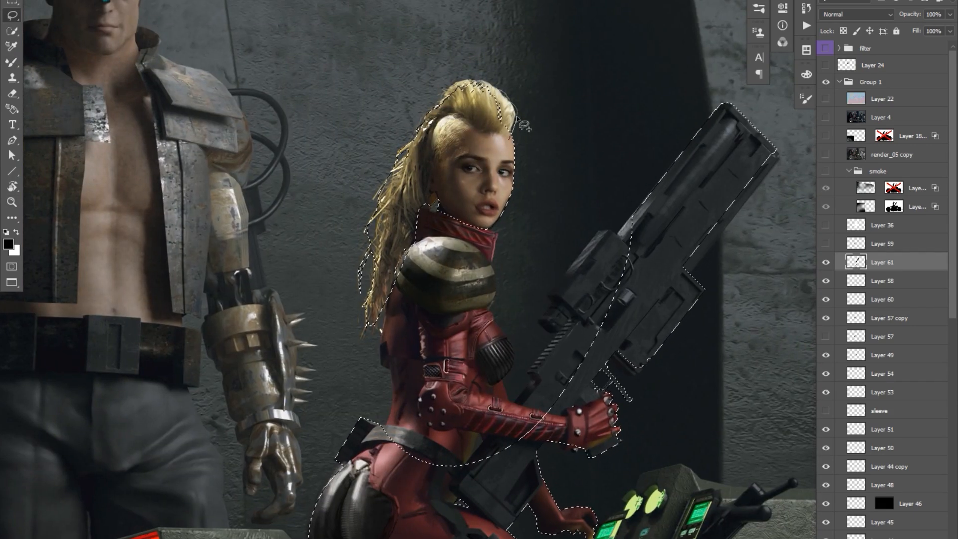
key("ctrl+d")
Create a new layer above Layer 61 and paint fuller blonde hair from the mohawk into the ponytail.
scroll(491, 141, "up", 3)
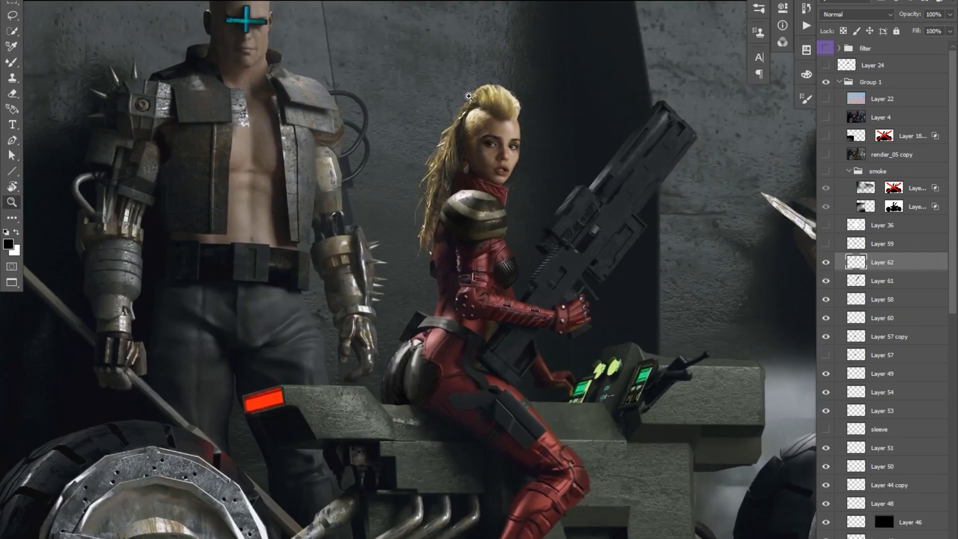
key("ctrl+shift+alt+n")
key("b")
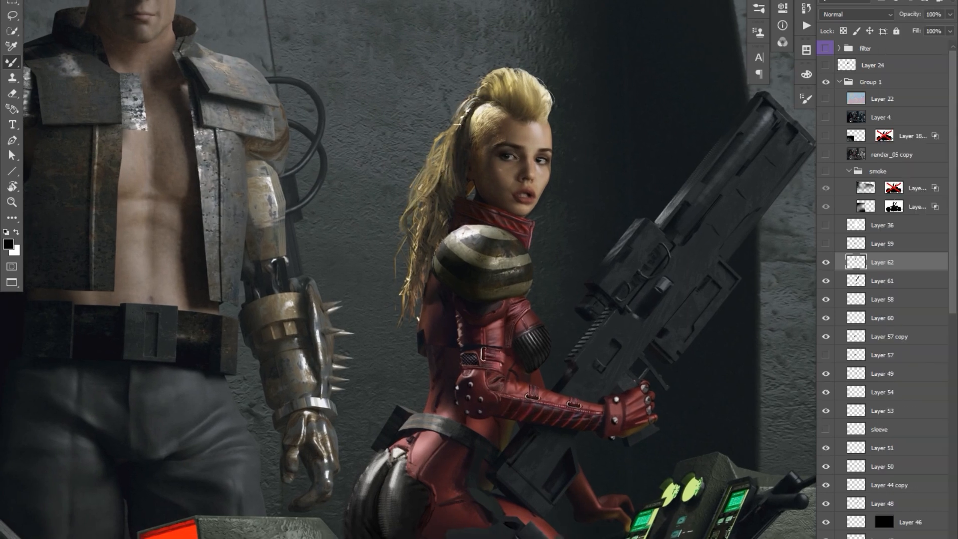
left_click_drag(462, 90, 460, 96)
mouse_move(484, 97)
left_mouse_down()
mouse_move(469, 106)
mouse_move(451, 153)
mouse_move(459, 173)
left_mouse_up()
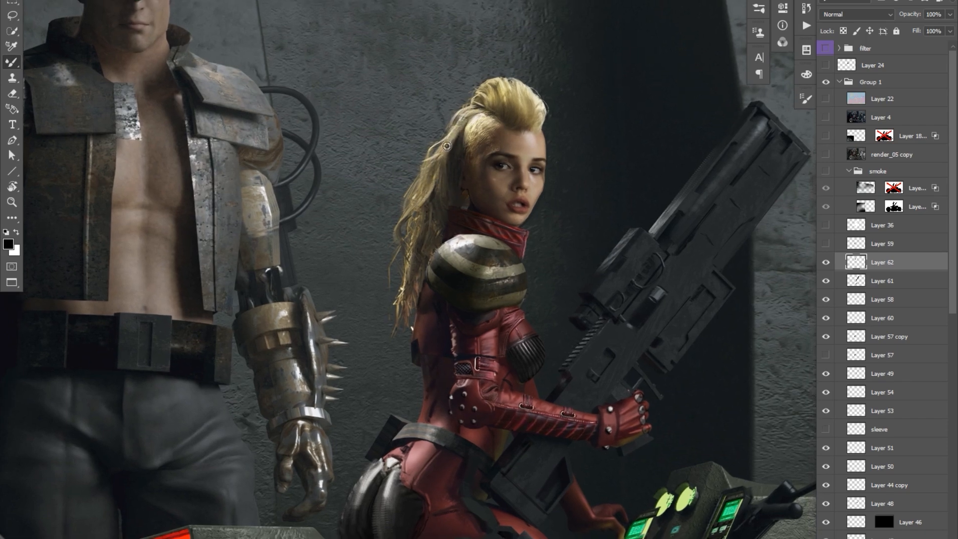
Refine the ponytail with additional wavy blonde strands and loose wisps along its outer edge.
left_click(606, 221, "alt")
left_click(580, 203, "ctrl")
left_click(477, 238, "alt")
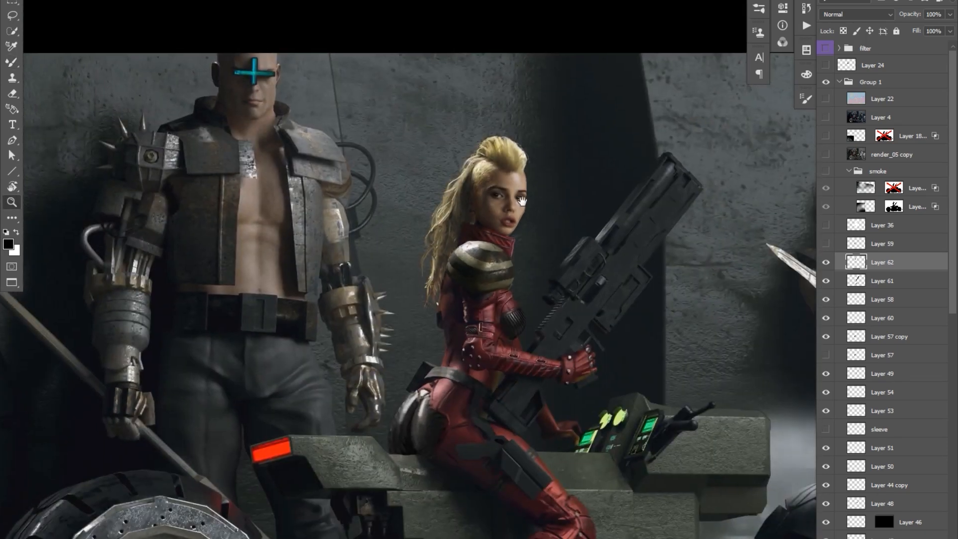
left_click_drag(484, 337, 459, 309)
left_click(476, 123, "ctrl")
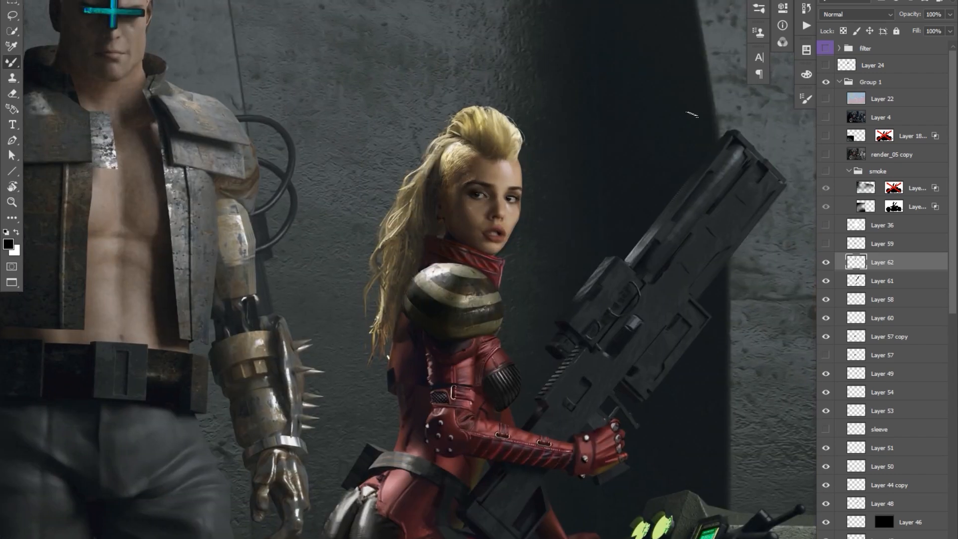
Move Layer 57 copy above Layer 62 in the layer stack.
left_click_drag(605, 125, 590, 142)
left_click(778, 261, "ctrl")
left_click_drag(733, 366, 736, 350)
scroll(876, 254, "up", 3)
left_click(877, 255)
left_click_drag(877, 256, 872, 166)
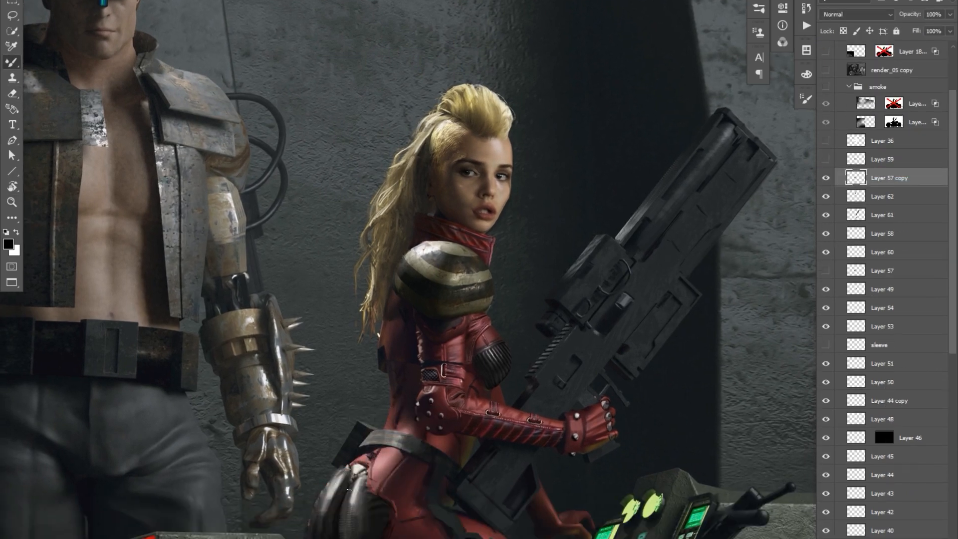
left_click(462, 346, "alt")
left_click(545, 282, "ctrl")
key("b")
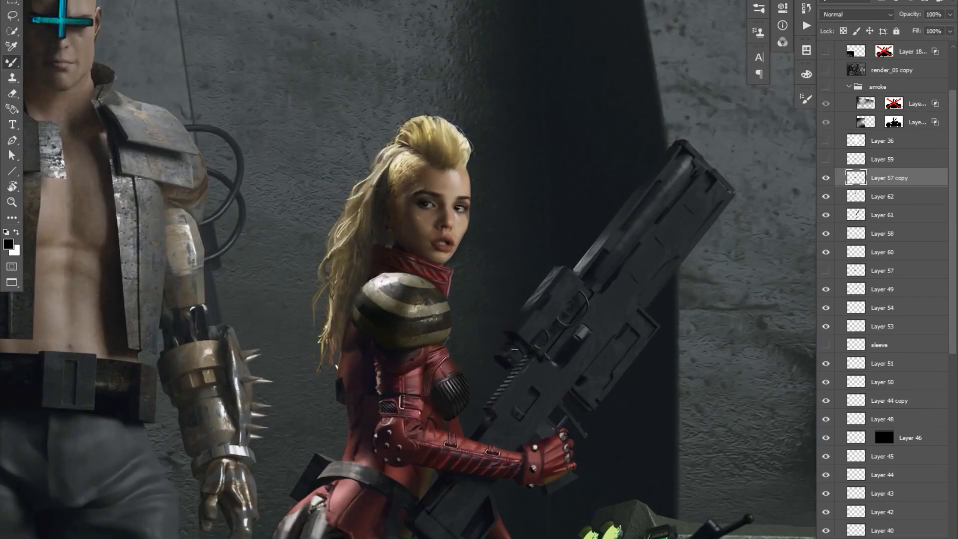
Rename Layer 61 as rifle and move Layer 62 beneath it after comparing the layers' visibility.
key("z")
left_click(825, 198)
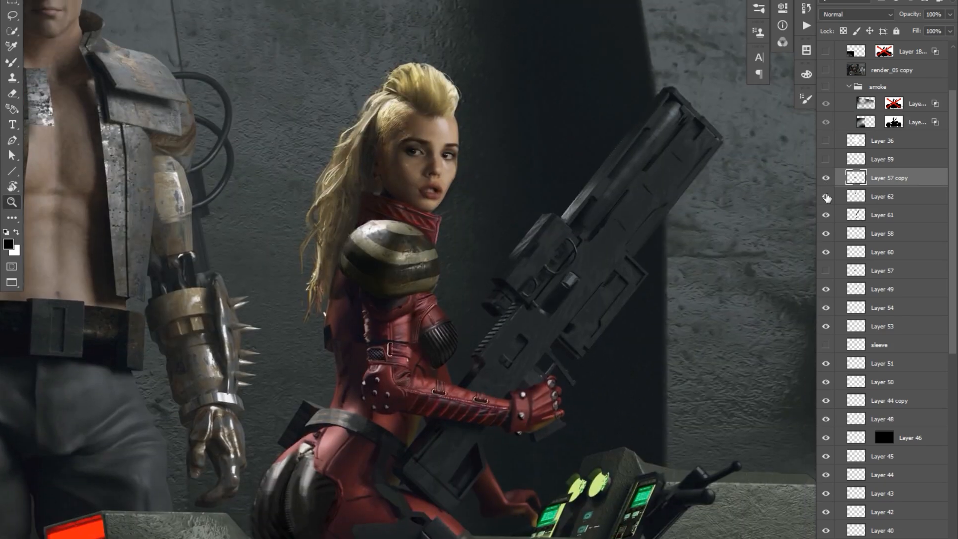
left_click(825, 196)
left_click(863, 196)
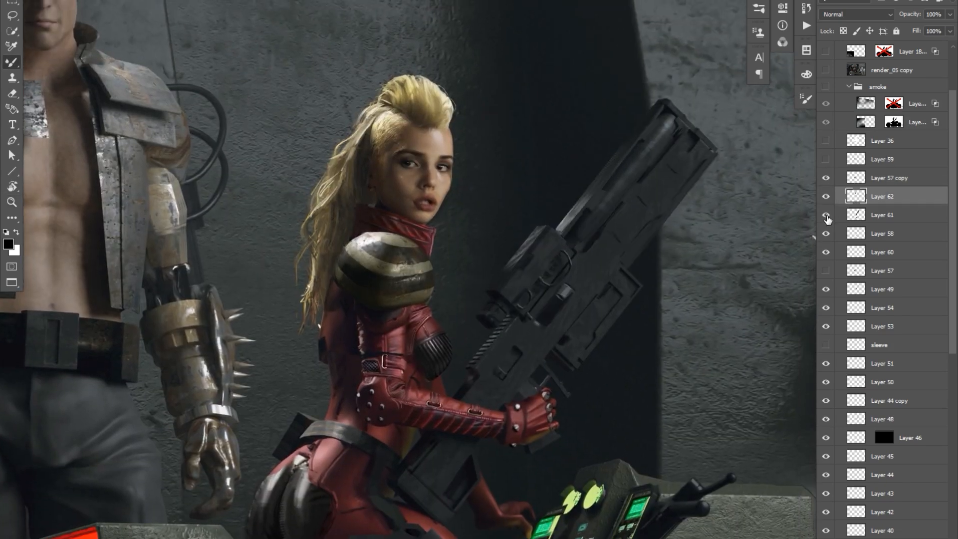
left_click(863, 214)
left_click(881, 196)
left_click(825, 233)
left_click(826, 233)
left_click_drag(449, 399, 449, 232)
left_click_drag(867, 197, 867, 223)
Move the hidden Layer 57 above Layer 57 copy and merge Layers 58 and 60.
left_click_drag(879, 271, 885, 169)
left_click(735, 294, "alt")
key("ctrl+minus")
left_click(881, 271)
left_click(882, 252, "shift")
key("ctrl+e")
key("e")
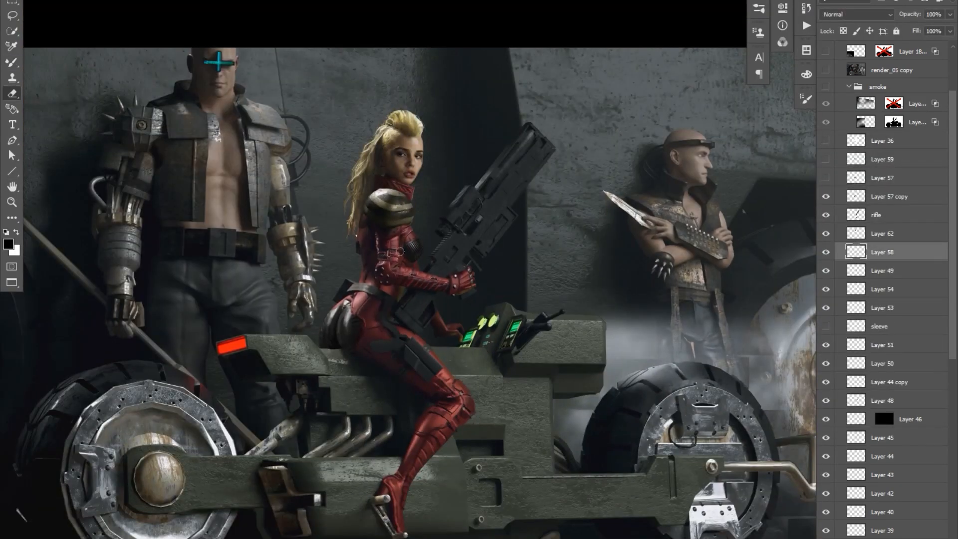
Move the hidden sleeve layer and Layer 46 above Layer 57 copy.
left_click_drag(877, 326, 878, 199)
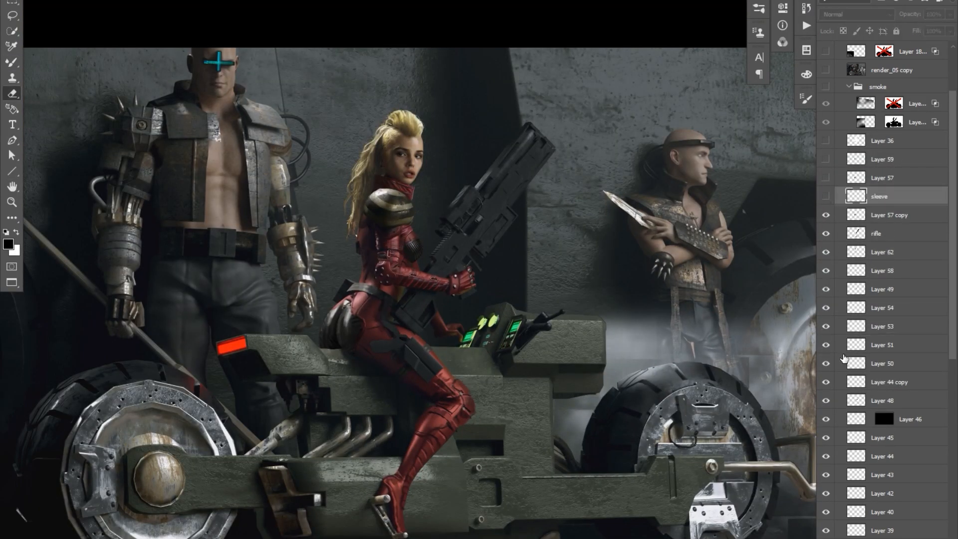
left_click(844, 357)
key("b")
left_click(854, 345)
left_click_drag(839, 418, 835, 215)
left_click(839, 273)
Check Layer 30's effect and slightly lower the saturation of Layer 41 with Hue/Saturation.
scroll(828, 425, "down", 3)
key("v")
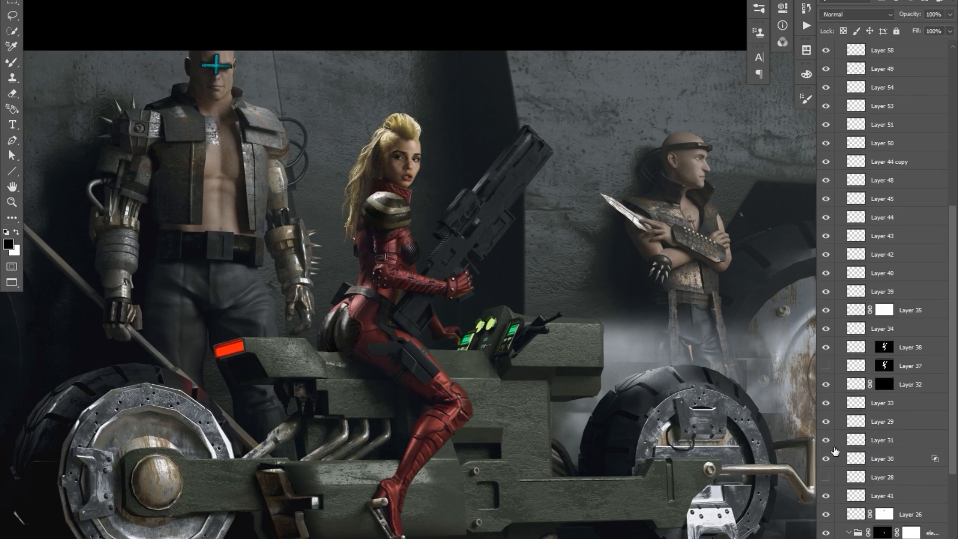
left_click(825, 460)
left_click(839, 498)
left_click_drag(312, 53, 494, 254)
key("ctrl+u")
left_click_drag(737, 437, 730, 437)
left_click(873, 348)
left_click(534, 290, "ctrl+alt")
left_click(534, 289, "ctrl+alt")
Group the woman's layers down to Layer 26 and name the group Liara_chop1.
left_click(898, 514)
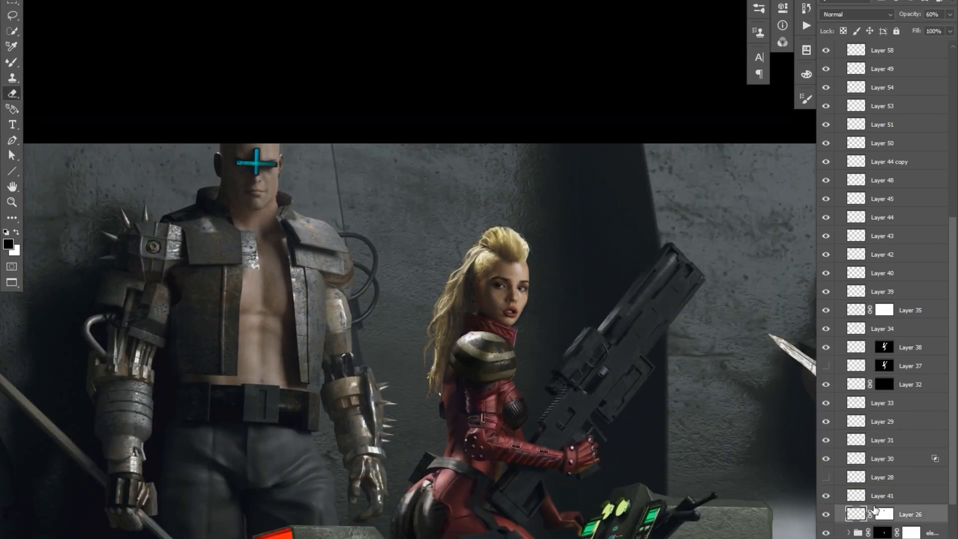
scroll(870, 503, "up", 4)
left_click(883, 236, "shift")
key("ctrl+g")
left_click(912, 389)
double_click(878, 353)
type("Liara_chop1")
key("Return")
Duplicate the Liara_chop1 group and merge the copy into the single Layer 63.
key("ctrl+j")
key("ctrl+e")
left_click(856, 355, "ctrl")
left_click(855, 336, "ctrl+shift")
key("ctrl+j")
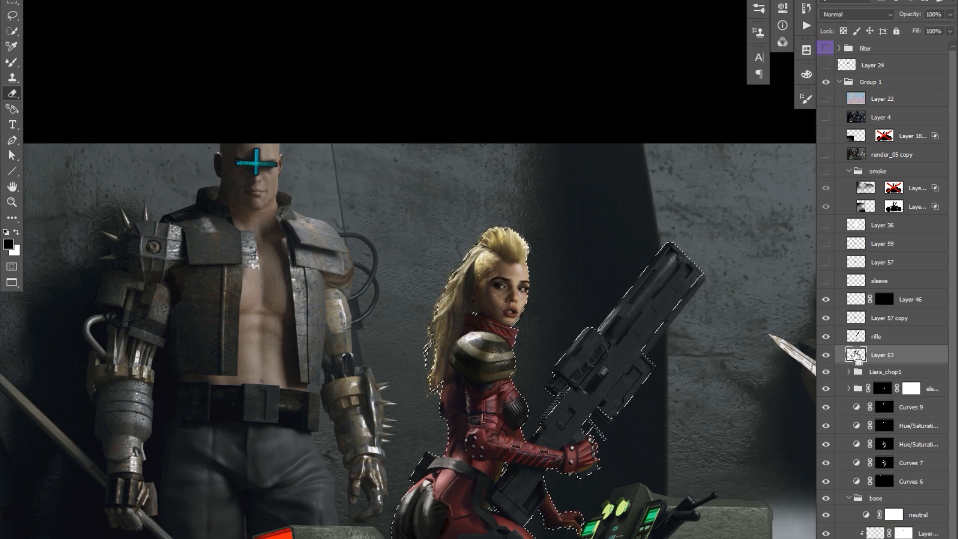
Hide the Liara_chop1 group, cut the woman's head from Layer 63 onto its own layer and transform it.
left_click(876, 336)
left_click(478, 226, "ctrl")
left_click(882, 354)
left_click(825, 372)
left_click_drag(501, 345, 566, 307)
key("ctrl+shift+j")
key("ctrl+t")
left_click_drag(530, 191, 526, 195)
key("Return")
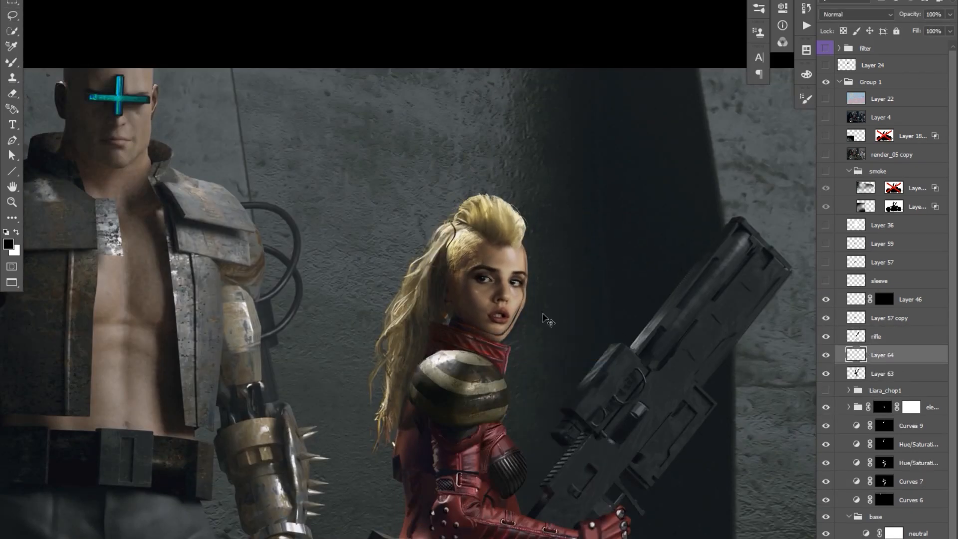
Refine the fit between the head on Layer 64 and the body on Layer 63 with Free Transform.
key("ctrl+t")
key("Return")
left_click(882, 373)
key("ctrl+t")
key("Return")
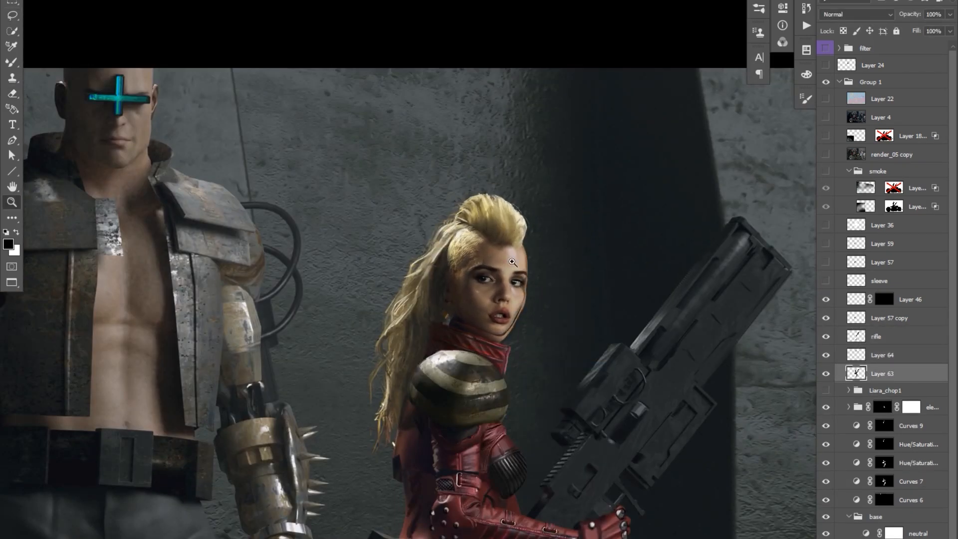
Paint dark wall tones around the woman's head and hair to clean up the background behind her.
key("ctrl+minus")
key("b")
left_click(856, 336, "ctrl")
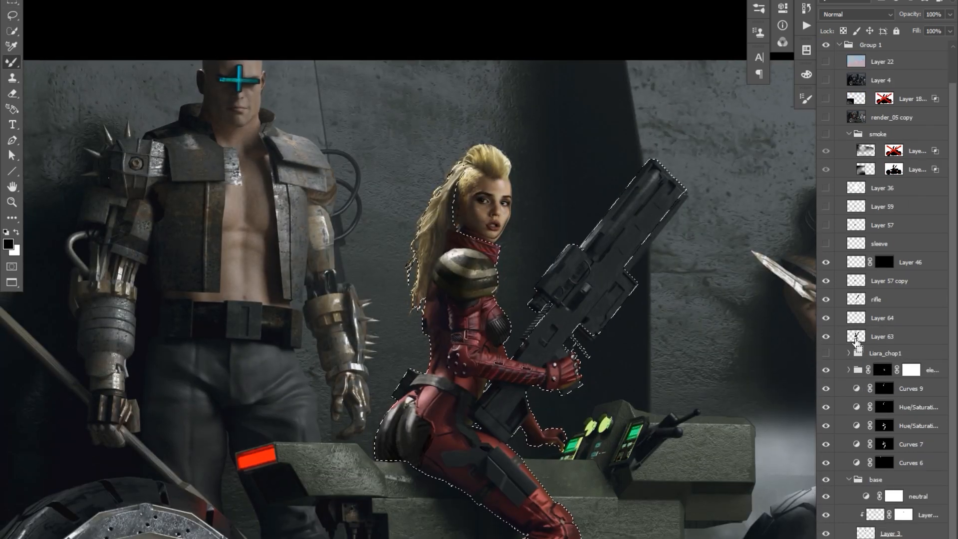
key("ctrl+d")
scroll(881, 319, "down", 1)
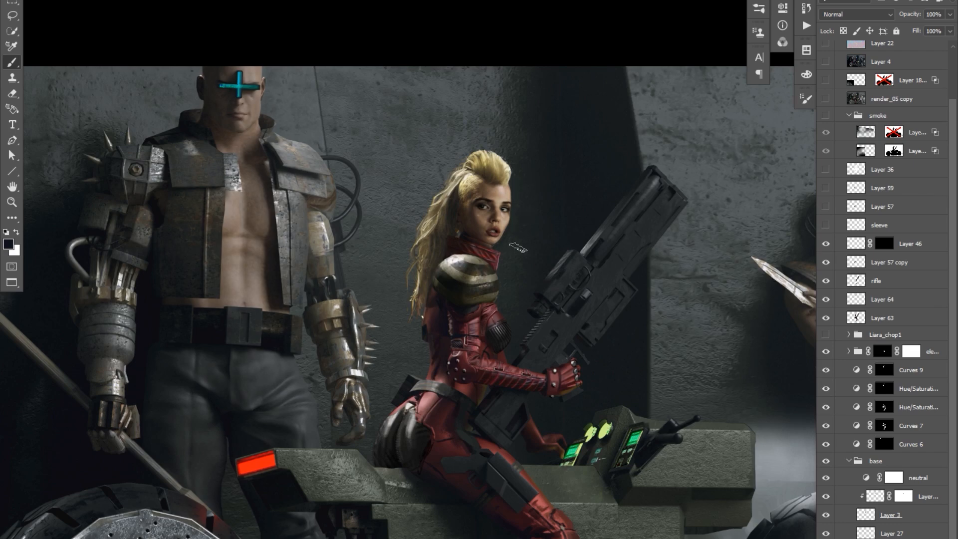
left_click_drag(514, 246, 504, 255)
right_click(530, 232)
double_click(609, 435)
left_click(497, 182, "alt")
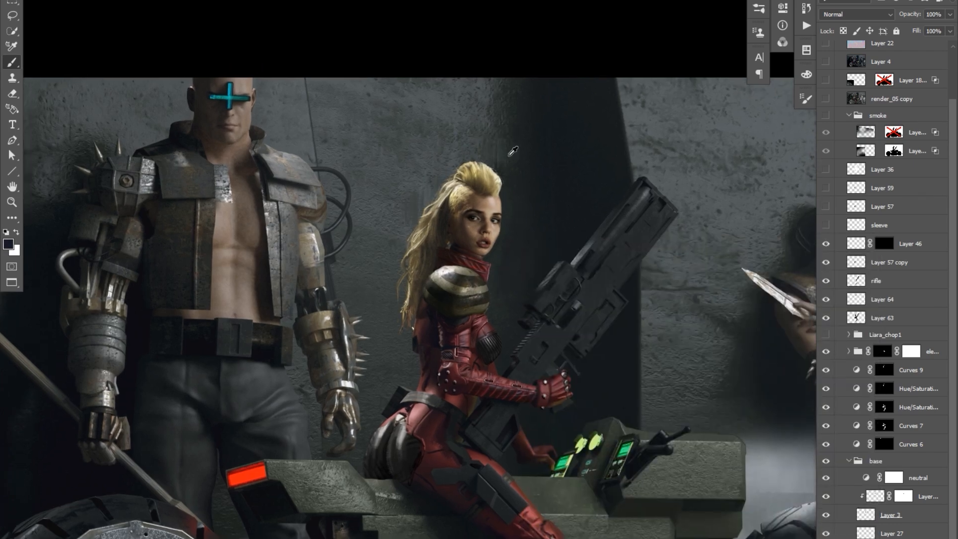
left_click_drag(437, 253, 438, 262)
scroll(577, 160, "up", 3)
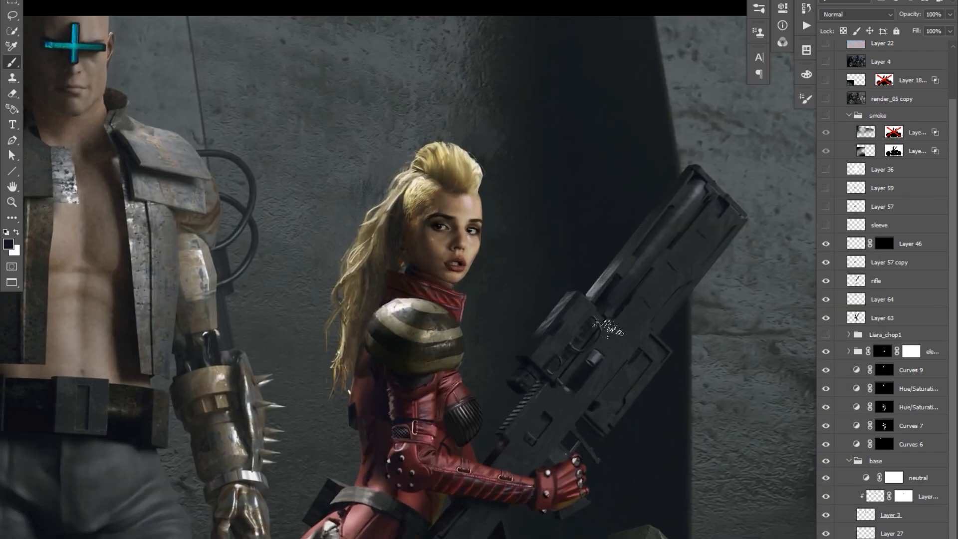
scroll(557, 345, "down", 3)
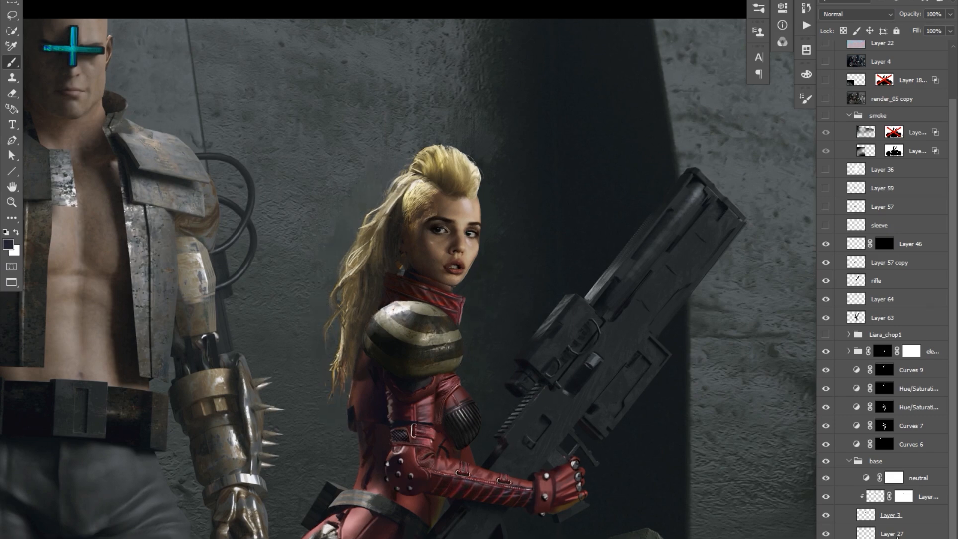
Clear the separate Curves and Hue/Saturation adjustments above the base group and merge the head layer into Layer 63.
left_click(910, 444)
left_click(931, 351, "shift")
left_click_drag(931, 351, 893, 335)
left_click(881, 355)
key("ctrl+e")
Lasso an area of the woman's head and reshape it with a warp transform.
scroll(446, 153, "up", 3)
key("l")
mouse_move(550, 241)
left_mouse_down()
mouse_move(577, 228)
mouse_move(551, 241)
left_mouse_up()
key("ctrl+t")
right_click(533, 196)
left_click(571, 271)
key("Return")
Touch up the background beside the head and blend the woman's hair and face on Layer 63.
left_click(883, 497)
key("b")
left_click(861, 357)
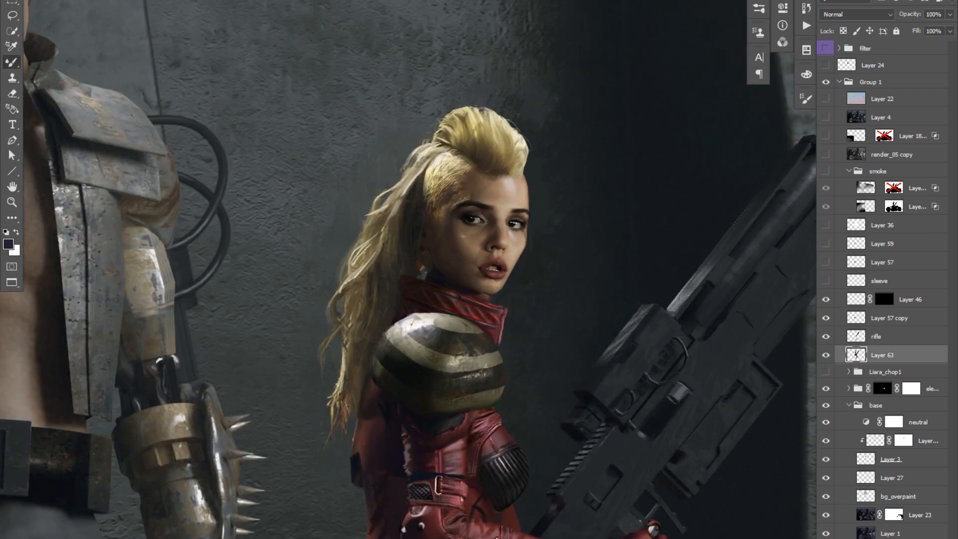
left_click_drag(552, 164, 552, 164)
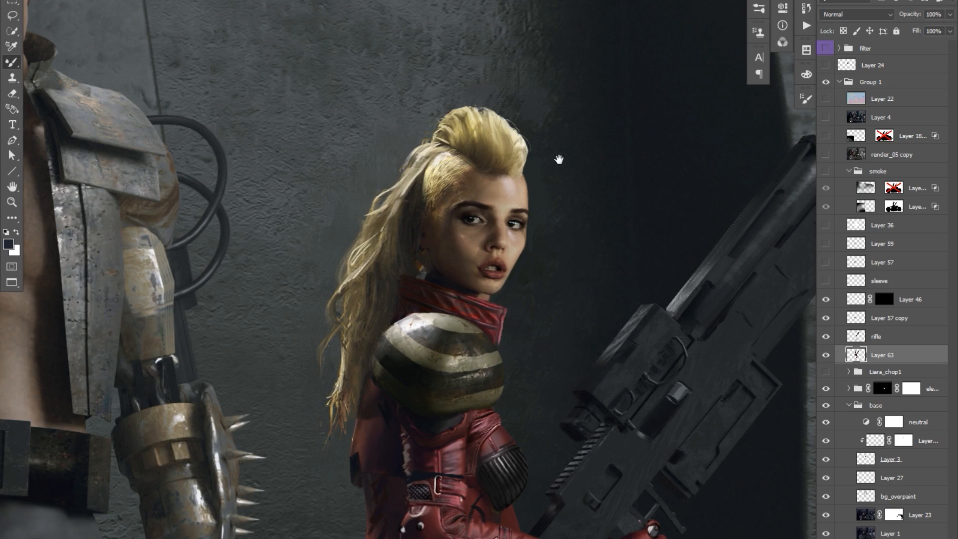
left_click_drag(590, 255, 582, 259)
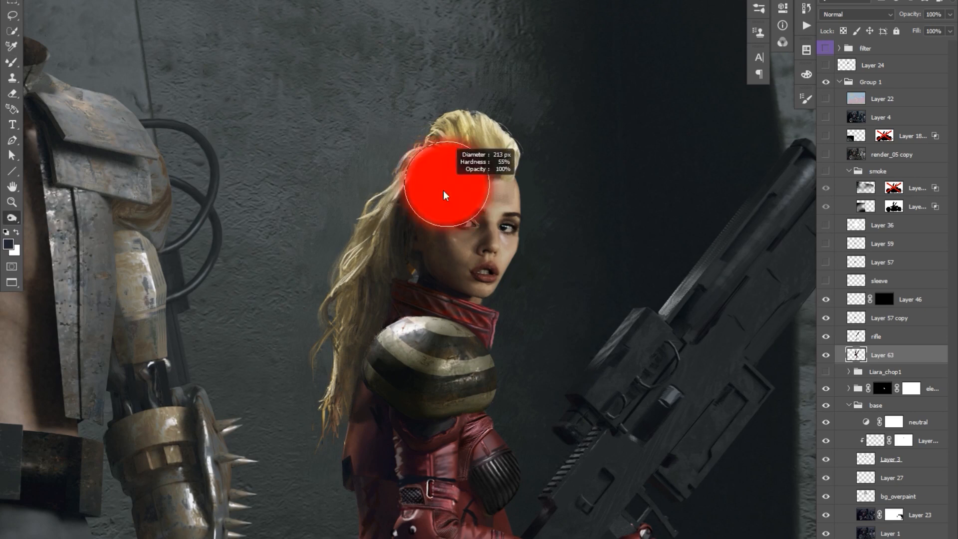
key("b")
left_click_drag(463, 333, 464, 320)
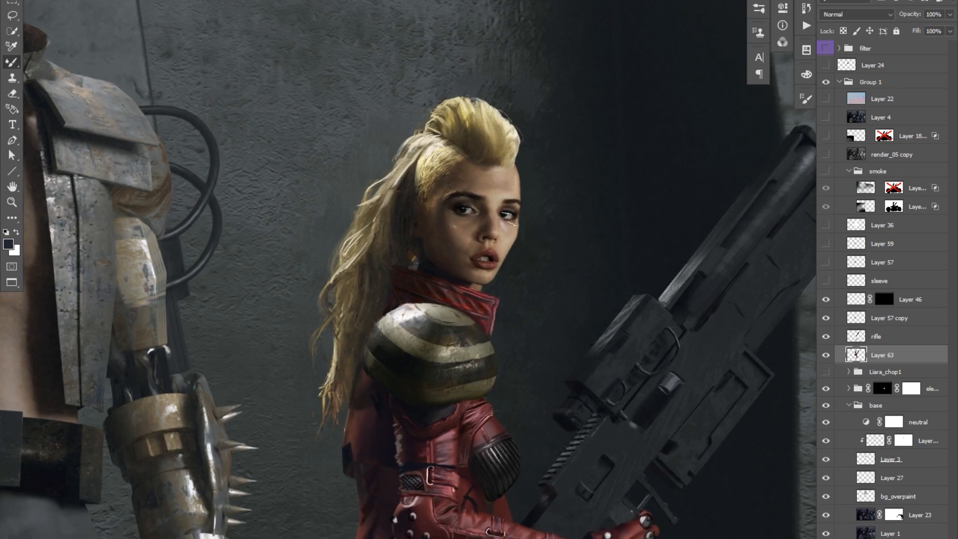
Duplicate Layer 63, reapply the last filter, compare the result and merge the copy back down.
key("ctrl+j")
key("ctrl+alt+f")
key("Return")
left_click(825, 355)
left_click(825, 355)
left_click_drag(708, 371, 700, 284)
left_click(825, 355)
left_click(826, 355)
key("r")
key("ctrl+e")
mouse_move(565, 168)
left_mouse_down()
mouse_move(569, 79)
mouse_move(557, 175)
left_mouse_up()
key("b")
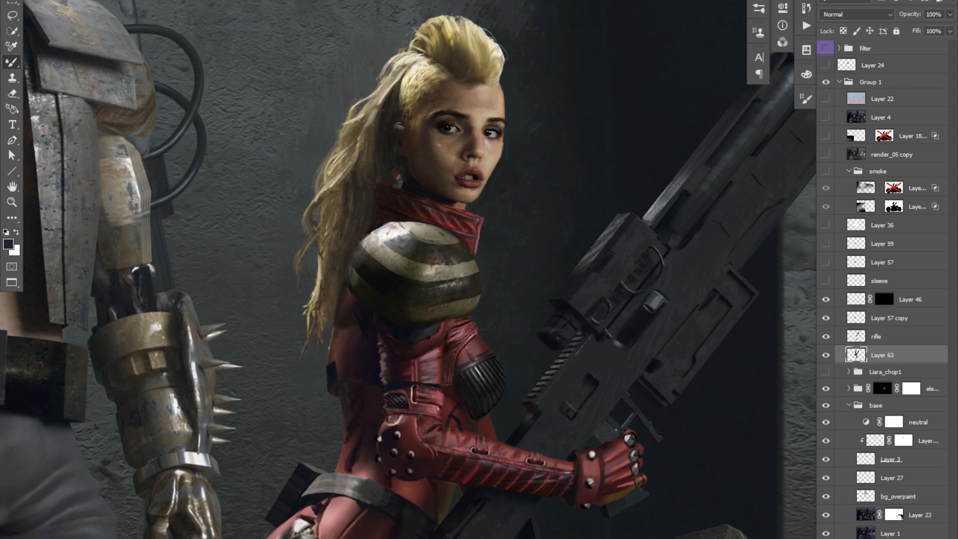
Blend and refine the woman's ear, neck, face edges and red suit on Layer 63.
left_click_drag(531, 45, 528, 49)
left_click_drag(508, 193, 503, 200)
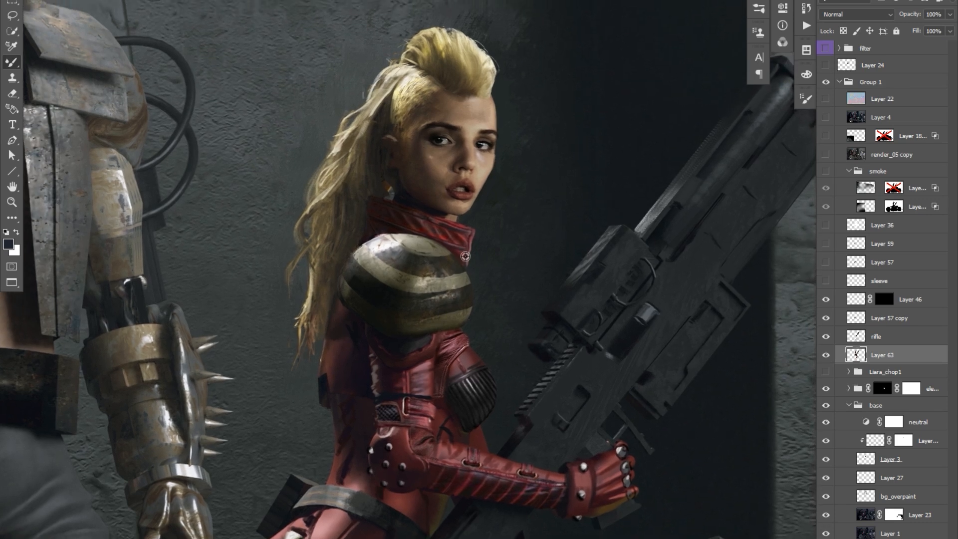
left_click_drag(387, 178, 386, 181)
left_click_drag(580, 175, 558, 167)
left_click_drag(512, 210, 517, 201)
left_click_drag(494, 321, 498, 317)
left_click_drag(506, 387, 519, 382)
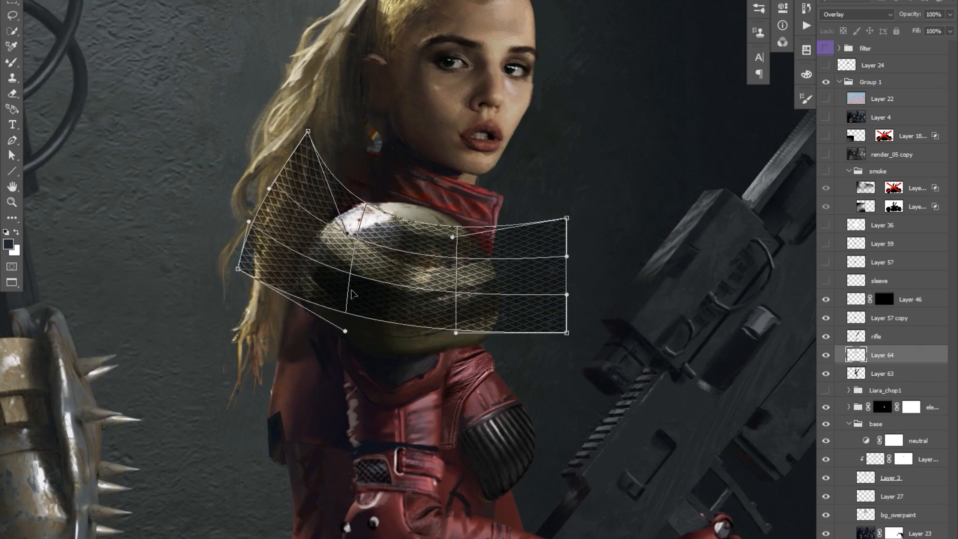
Warp the Overlay mesh texture on Layer 64 so that it wraps around the striped shoulder armour.
left_click_drag(238, 270, 240, 261)
left_click_drag(566, 332, 556, 319)
left_click_drag(557, 280, 527, 250)
left_click_drag(239, 261, 267, 233)
left_click_drag(556, 319, 559, 299)
left_click_drag(308, 132, 318, 133)
left_click_drag(566, 218, 517, 202)
left_click_drag(559, 299, 547, 293)
left_click_drag(266, 233, 276, 219)
left_click_drag(354, 339, 305, 364)
left_click_drag(318, 133, 323, 130)
left_click_drag(441, 336, 493, 343)
left_click_drag(509, 222, 509, 243)
left_click_drag(276, 219, 291, 215)
left_click_drag(323, 130, 324, 141)
left_click_drag(555, 253, 551, 240)
key("Return")
Adjust Layer 64's blending range and paint its black mask white to reveal mesh on the shoulder armour's dark stripes.
left_click_drag(496, 288, 495, 303)
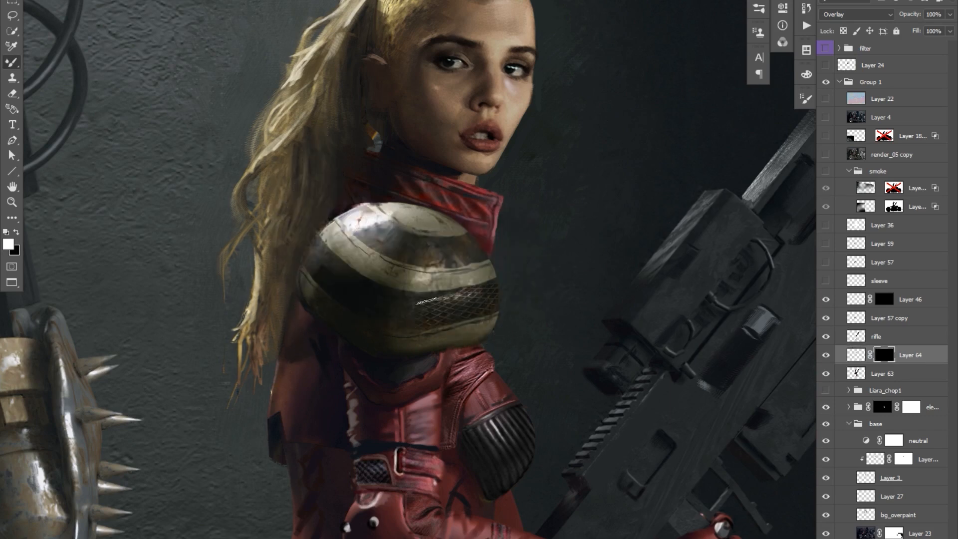
double_click(930, 354)
left_click_drag(649, 380, 666, 380)
left_click(908, 171)
left_click_drag(469, 249, 428, 264)
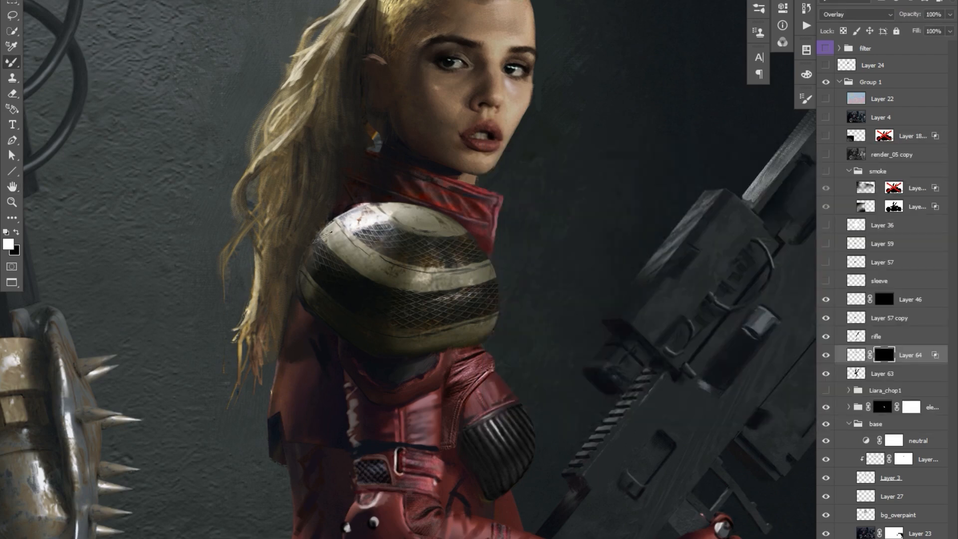
Duplicate the mesh texture layer, shift the copy slightly and set its opacity to 50%.
scroll(562, 197, "down", 5)
scroll(600, 215, "up", 3)
left_click(855, 355)
scroll(522, 284, "down", 2)
key("ctrl+j")
key("v")
mouse_move(522, 284)
left_mouse_down()
mouse_move(476, 259)
mouse_move(515, 290)
left_mouse_up()
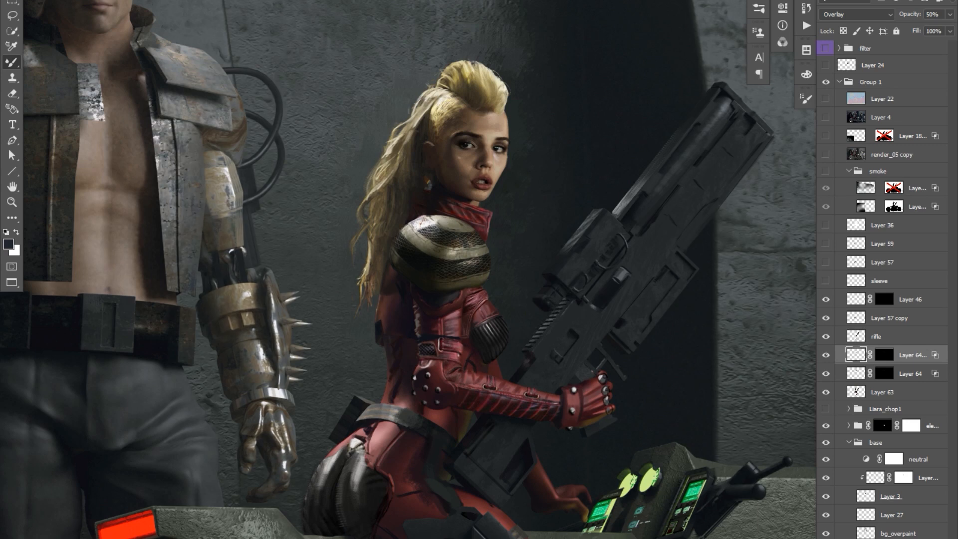
Paint over the earring and touch up the red collar on Layer 63 using sampled colours.
left_click(892, 392)
key("shift+b")
left_click_drag(428, 176, 428, 189)
left_click_drag(582, 116, 581, 119)
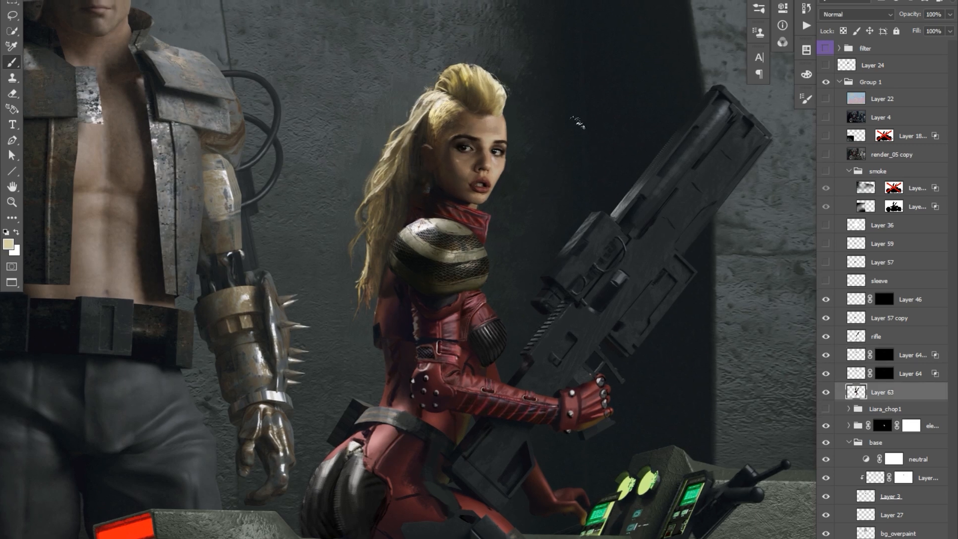
left_click(439, 202, "alt")
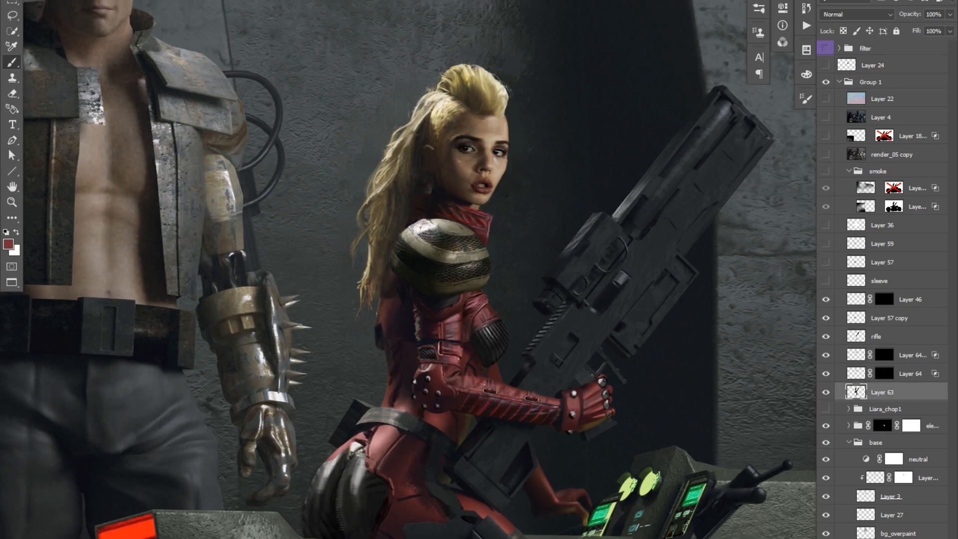
Blend the muted red shading around the woman's torso and forearm on Layer 63.
left_click(496, 398, "alt")
left_click_drag(486, 360, 481, 361)
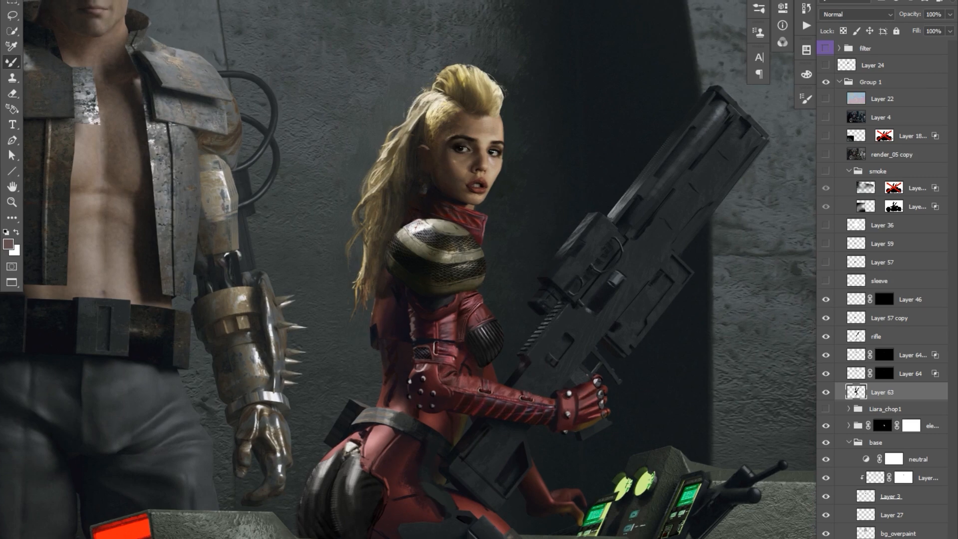
left_click_drag(607, 368, 614, 365)
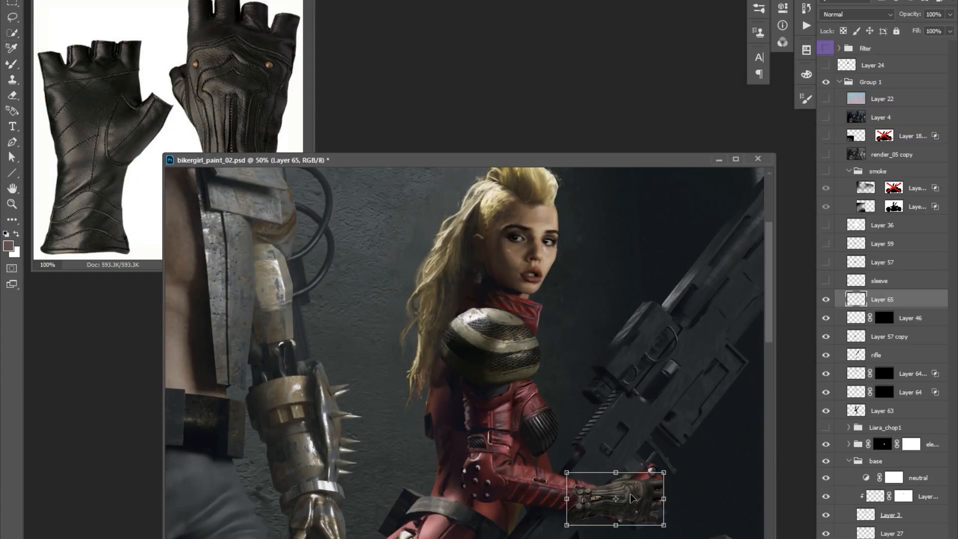
Fit the black leather glove photo over the woman's hand as Layer 65 and darken its shadows with Curves.
left_click_drag(648, 504, 659, 510)
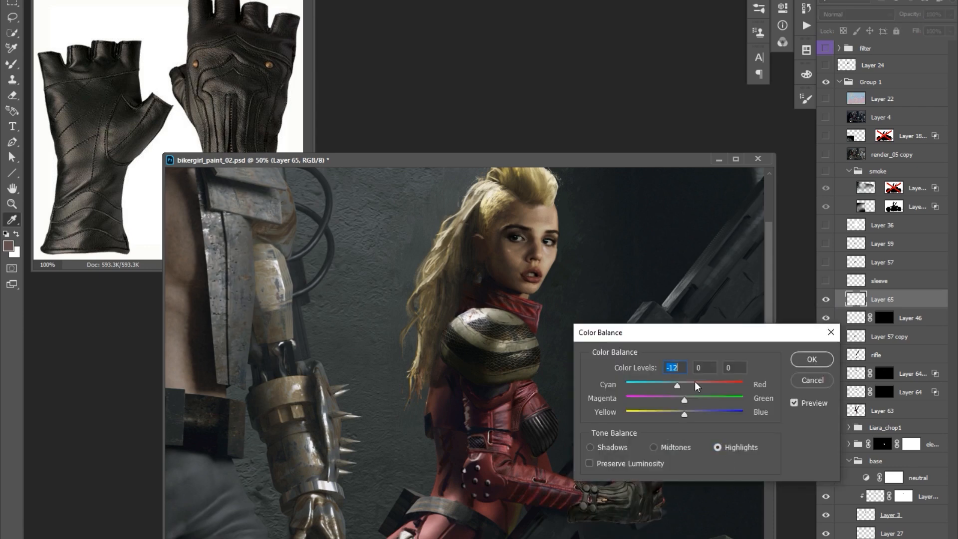
left_click_drag(623, 329, 713, 289)
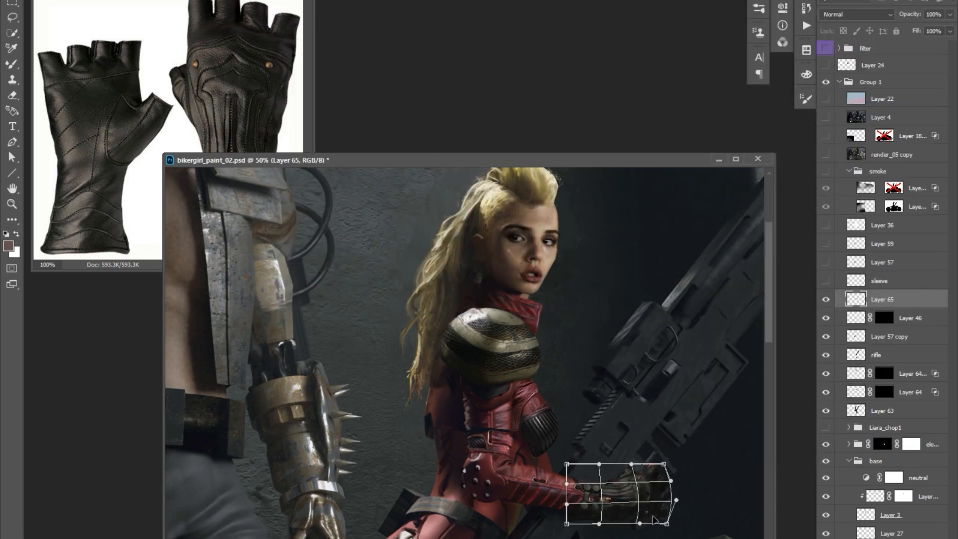
key("Return")
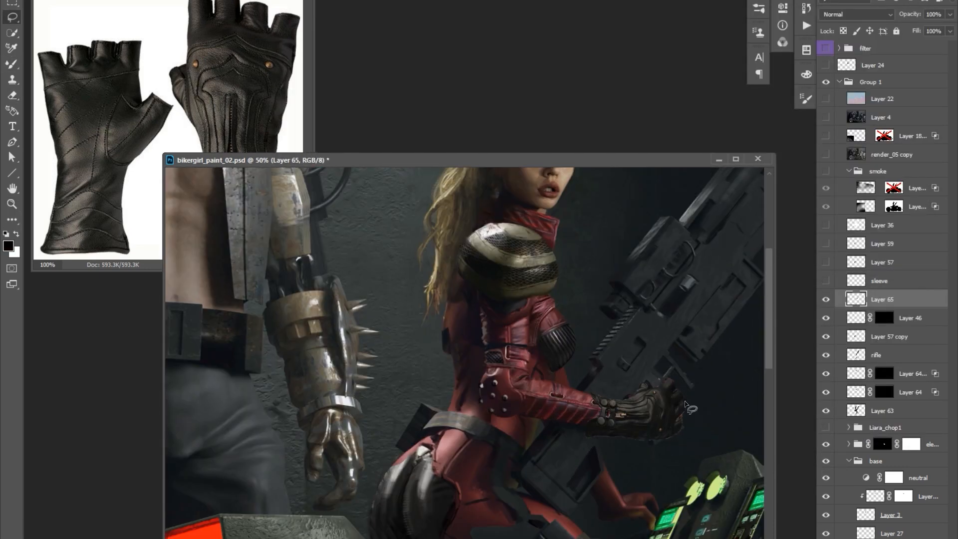
Lower the glove's saturation to about -29 and merge its added detail layer into Layer 65.
key("ctrl+u")
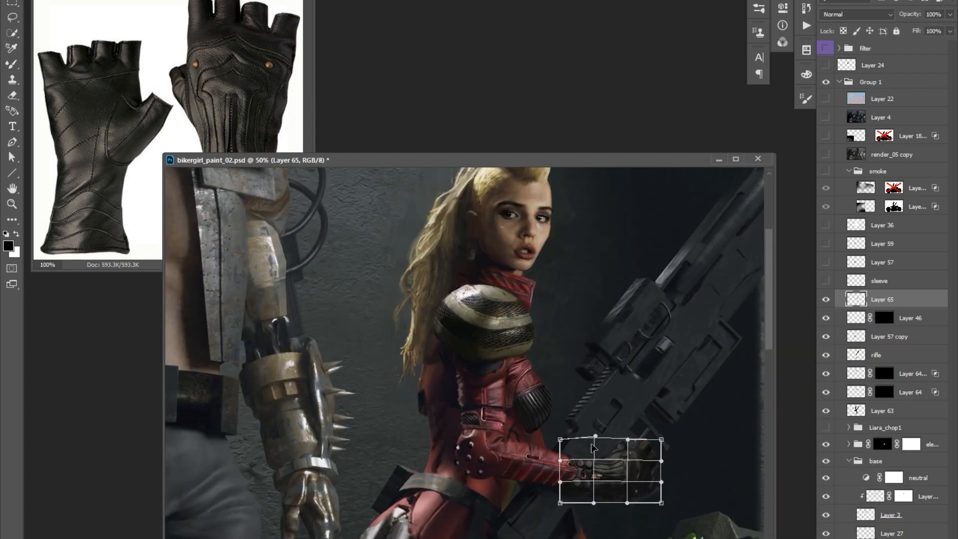
key("Return")
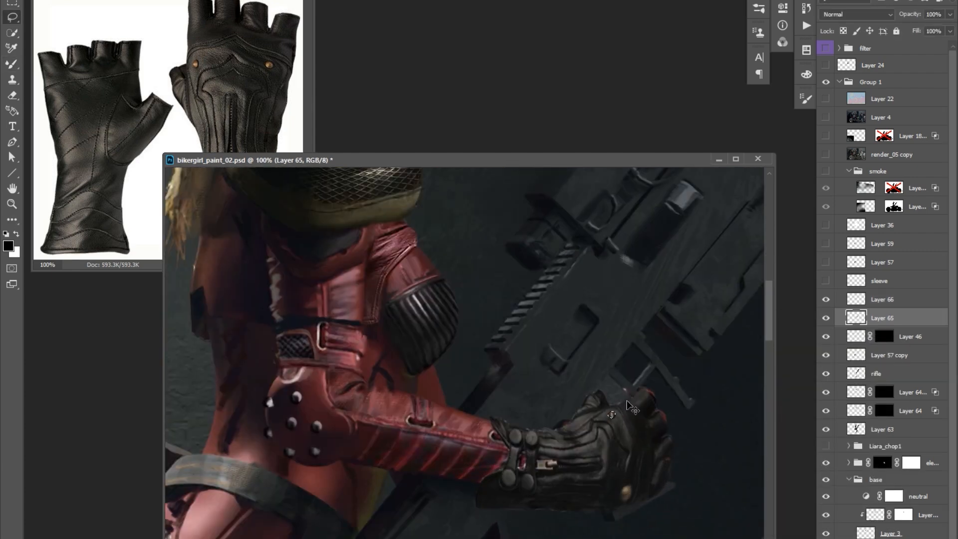
key("ctrl+e")
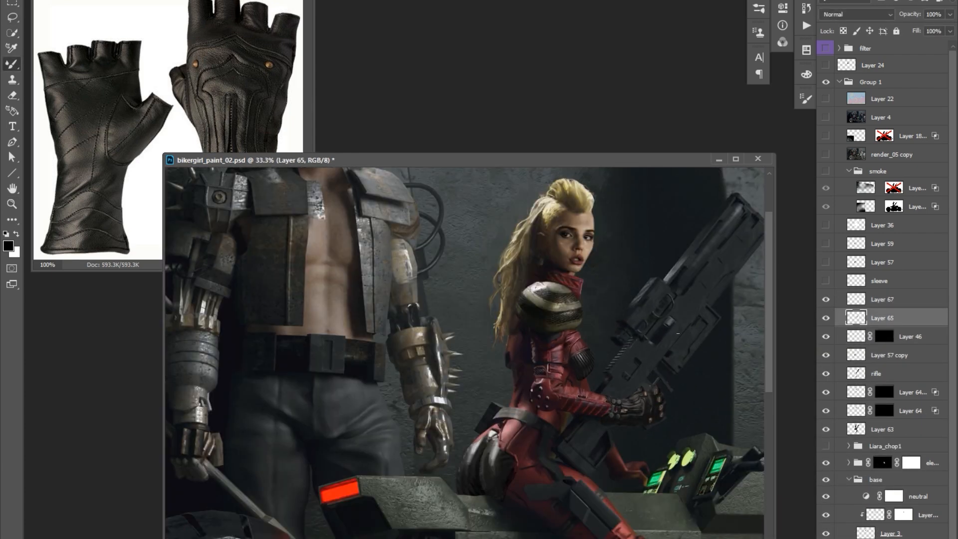
Duplicate the woman's glove as Layer 65 copy and lift a section of it onto Layer 68.
left_click_drag(653, 358, 617, 341)
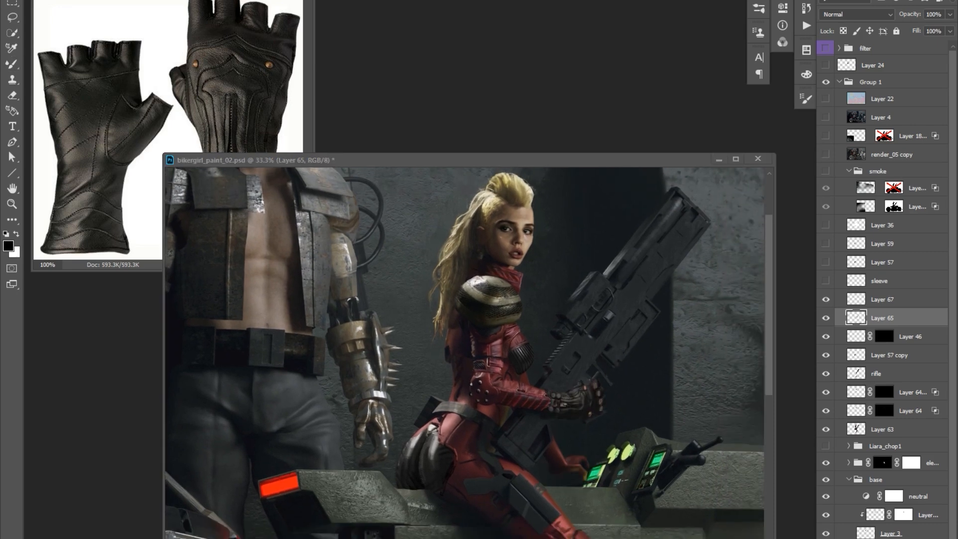
key("ctrl+plus")
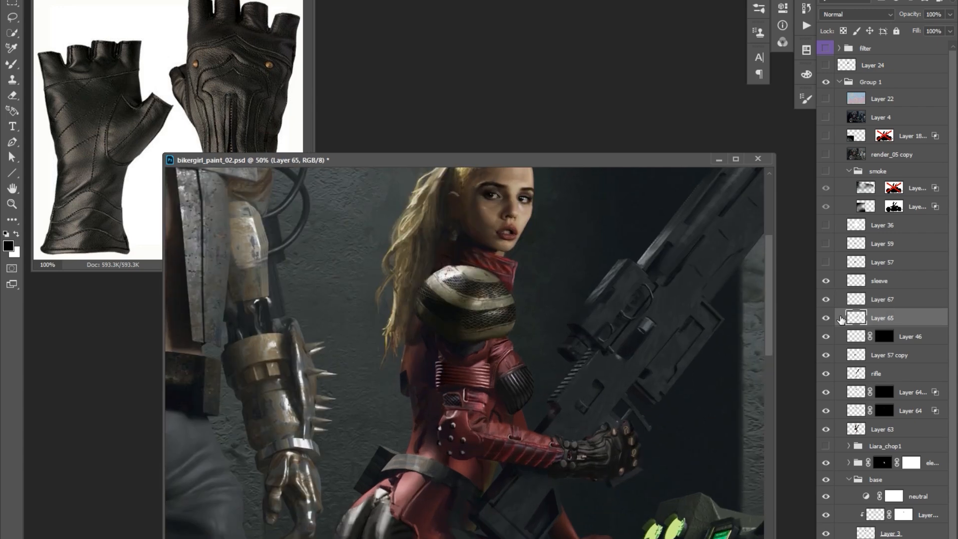
key("l")
key("ctrl+j")
key("v")
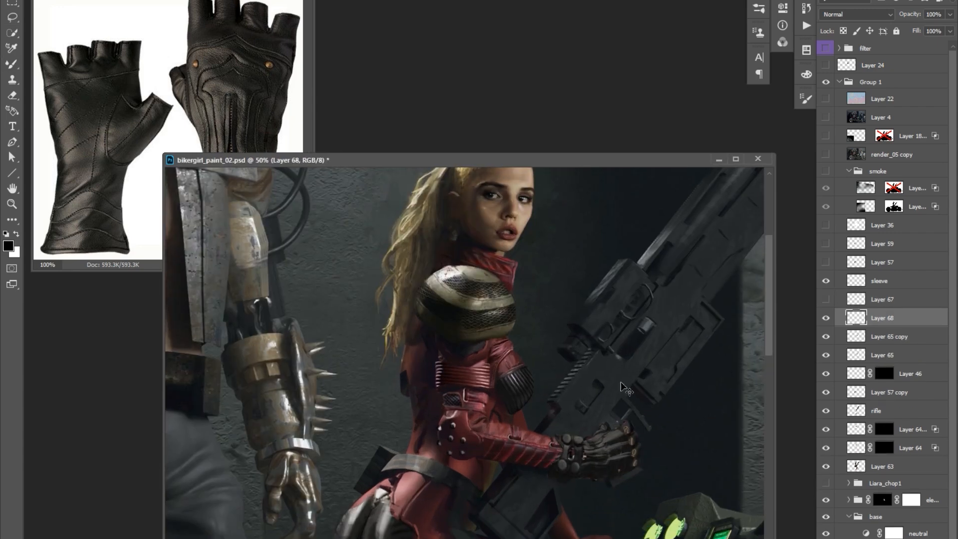
Position and blend the copied glove pieces over the woman's hand and wrist, and hide the original Layer 65.
key("o")
key("alt+bracketleft")
key("b")
key("alt+bracketright")
key("v")
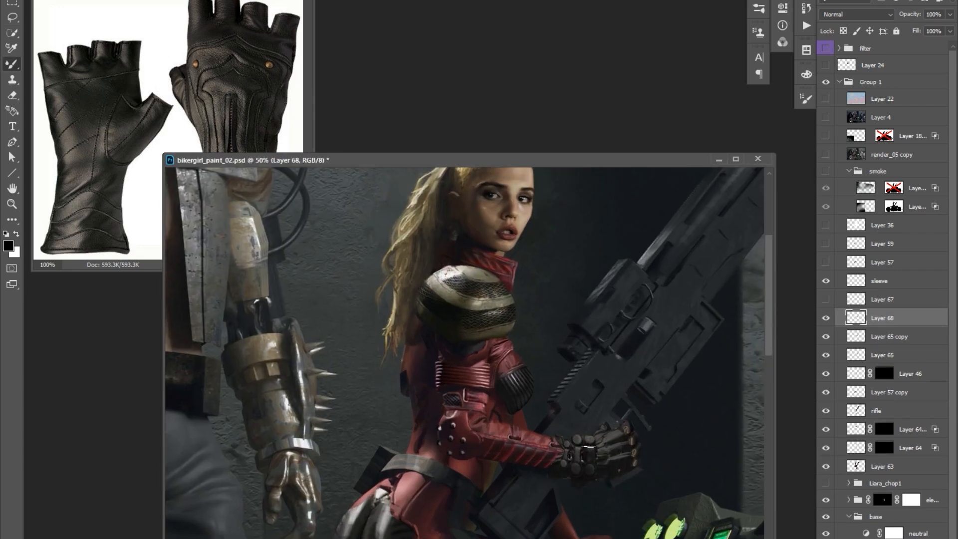
left_click(588, 451, "ctrl")
left_click_drag(673, 401, 647, 439)
left_click(825, 355)
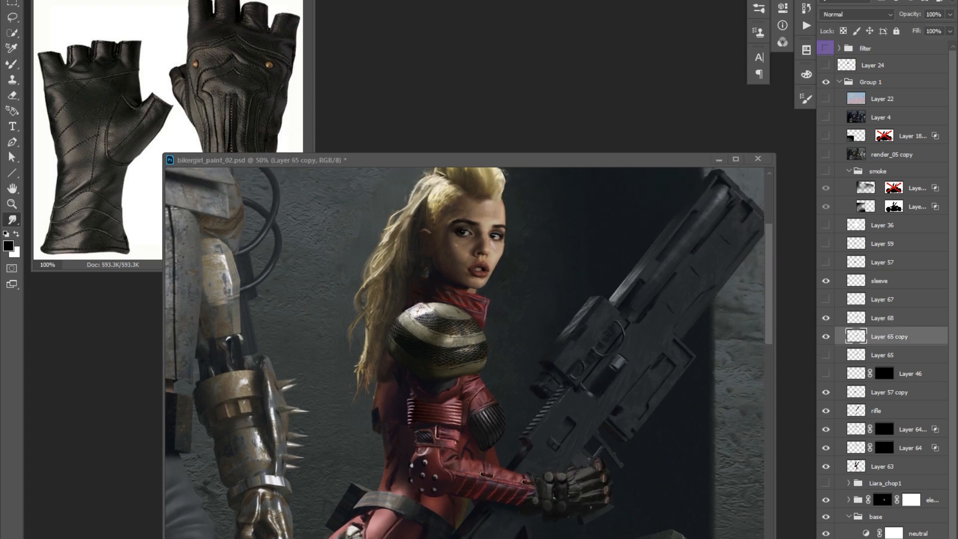
Paste a digital number display from the stereo rack photo onto the rifle as Layer 69 and shift its hue to green.
key("l")
key("ctrl+v")
key("v")
key("ctrl+u")
left_click_drag(738, 407, 692, 407)
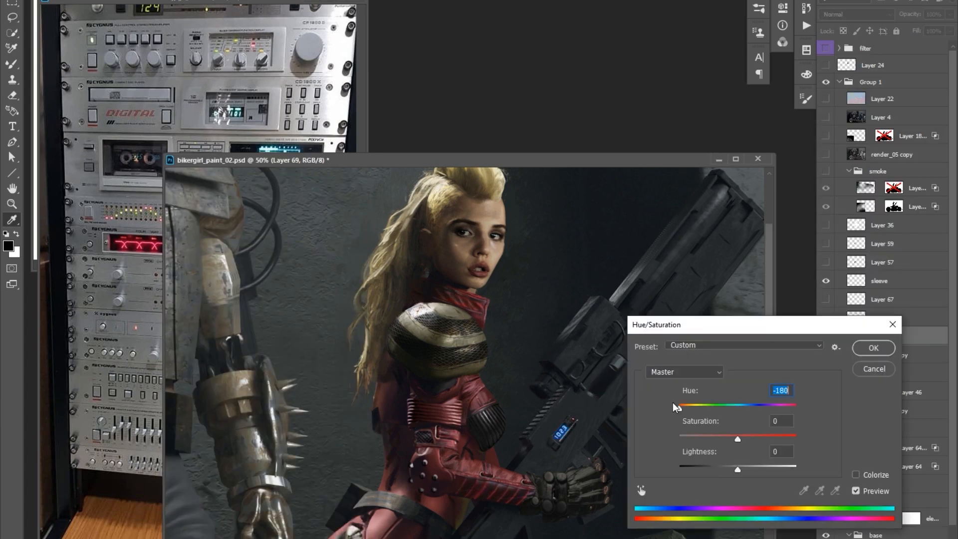
left_click(872, 349)
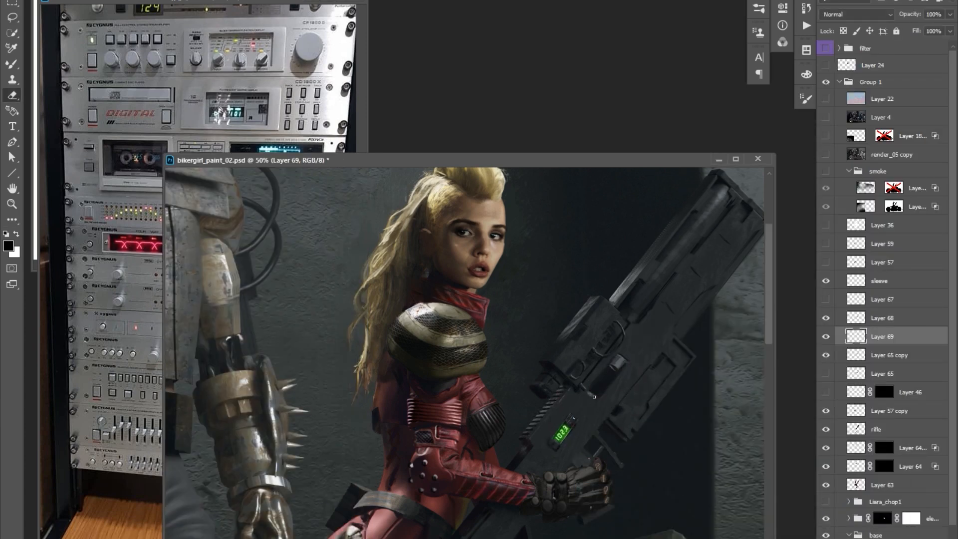
Transform the green display on Layer 69 to fit the body of the rifle.
key("ctrl+t")
left_click_drag(594, 403, 616, 381)
key("Return")
key("o")
left_click_drag(654, 324, 603, 308)
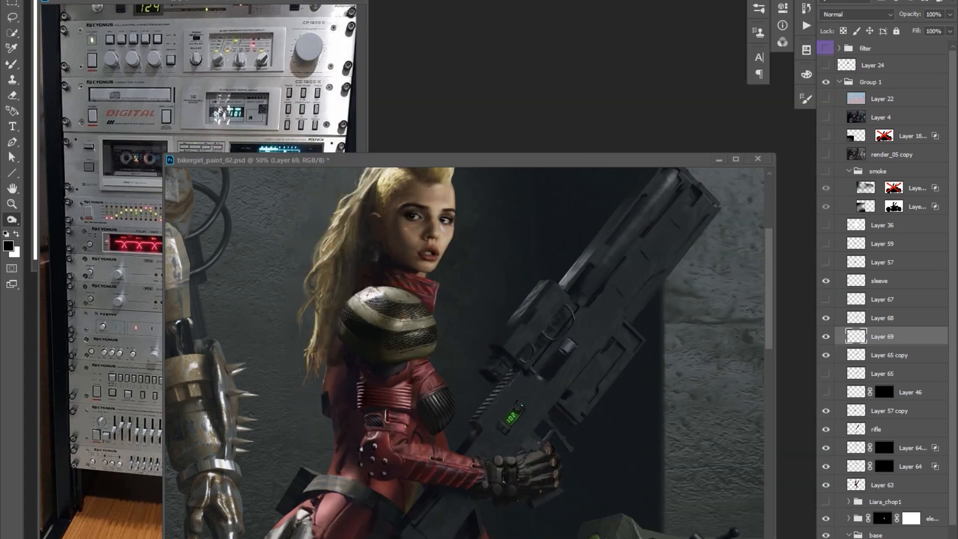
Paste a silver switch from the boombox photo onto the rifle as Layer 70 and erase its excess edges.
key("l")
key("ctrl+c")
left_click(711, 306)
key("ctrl+v")
scroll(533, 412, "up", 1)
key("b")
right_click(527, 412)
left_click(521, 415, "alt")
key("e")
mouse_move(536, 410)
left_mouse_down()
mouse_move(628, 327)
mouse_move(586, 376)
mouse_move(578, 371)
left_mouse_up()
Shade and blend the silver detail on Layer 70 into the rifle's dark body.
key("o")
scroll(551, 398, "up", 1)
key("e")
scroll(552, 377, "down", 2)
key("v")
key("b")
key("o")
scroll(590, 357, "up", 2)
key("b")
left_click(569, 379, "alt")
scroll(569, 346, "down", 3)
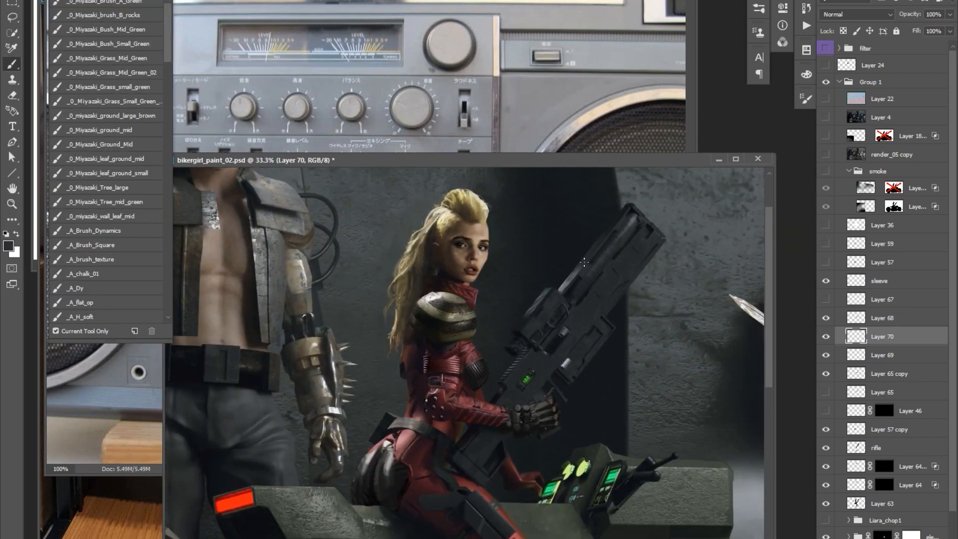
Bring a ribbed section of the sniper rifle photo onto the rifle as Layer 71 and match its tone with Curves.
key("Tab")
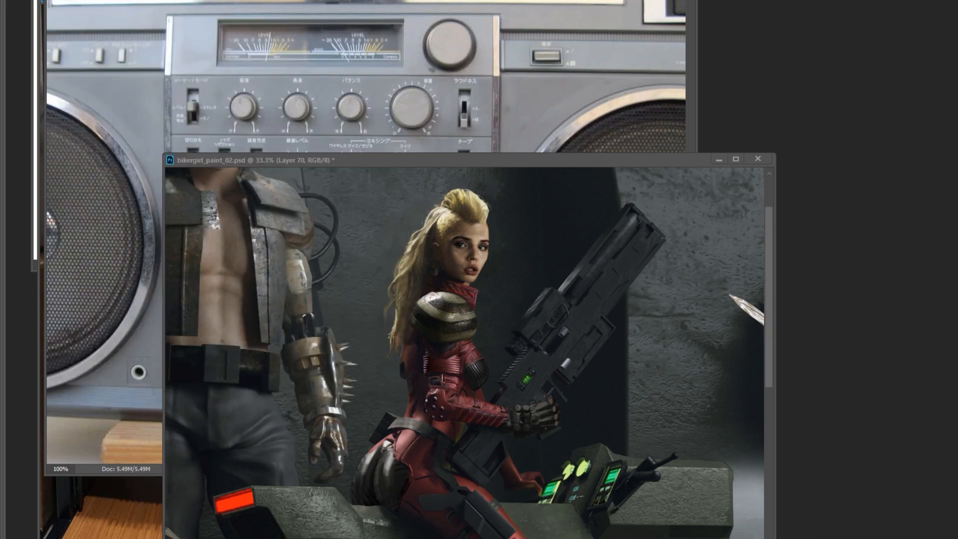
key("ctrl+Tab")
left_click_drag(394, 70, 601, 291)
scroll(639, 273, "up", 2)
key("ctrl+t")
key("Return")
key("ctrl+u")
key("ctrl+m")
key("Return")
Arrange the copied grooves along the rifle's barrel housing and add a layer mask to Layer 71.
left_click(603, 223, "ctrl")
left_click_drag(664, 236, 562, 356)
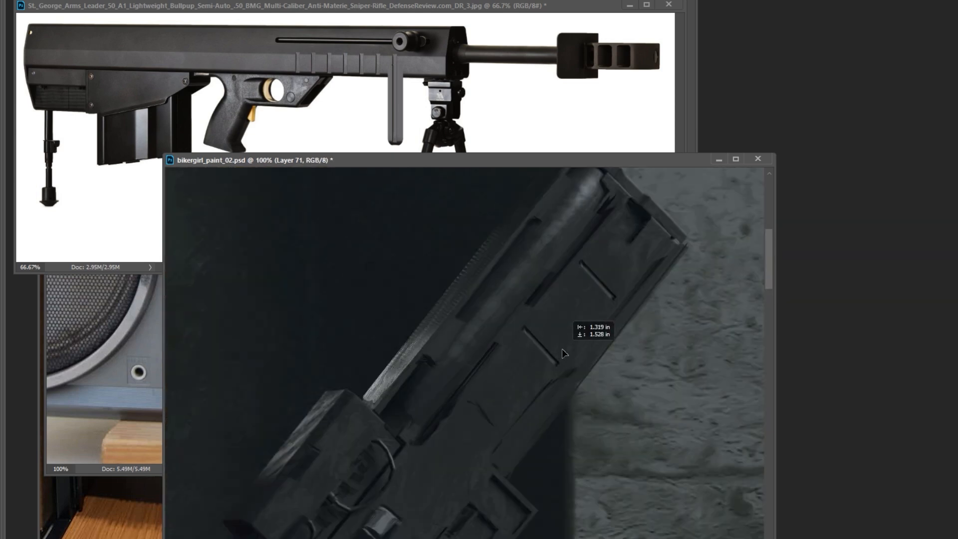
left_click(577, 274, "alt")
left_click(577, 275, "alt")
left_click(597, 260, "alt")
left_click(599, 260, "ctrl")
key("ctrl+t")
key("Return")
mouse_move(593, 284)
left_mouse_down()
mouse_move(582, 304)
mouse_move(607, 249)
left_mouse_up()
left_click(553, 311, "ctrl")
key("Tab")
left_click(910, 336)
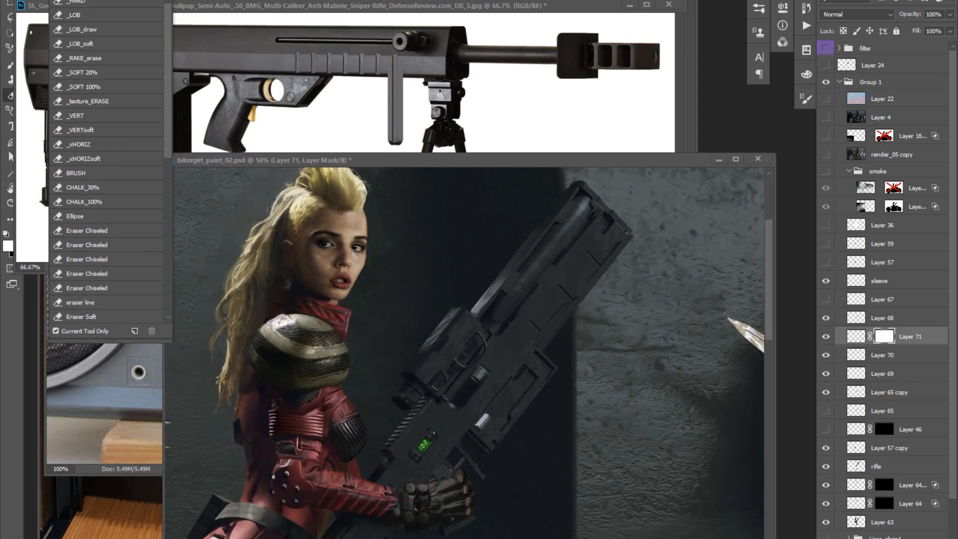
Copy the muzzle brake from the sniper rifle photo as Layer 72 and adjust it with Color Balance.
left_click(523, 110)
left_click_drag(585, 40, 661, 72)
key("ctrl+c")
key("ctrl+v")
key("ctrl+b")
left_click_drag(770, 347, 762, 347)
left_click(898, 320)
Scale and rotate the muzzle vents on Layer 72 to fit the front end of the rifle.
key("ctrl+t")
key("Return")
left_click_drag(599, 249, 655, 259)
key("e")
key("ctrl+t")
left_click_drag(683, 225, 667, 248)
key("Return")
left_click(574, 276, "alt")
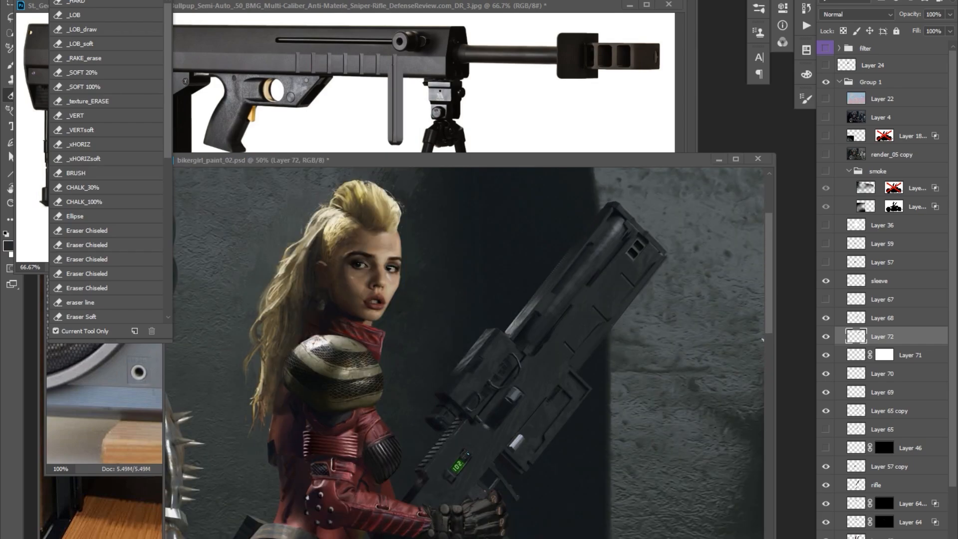
Unlink Layer 71 from its layer mask and make the mask active.
key("f")
key("f")
key("f")
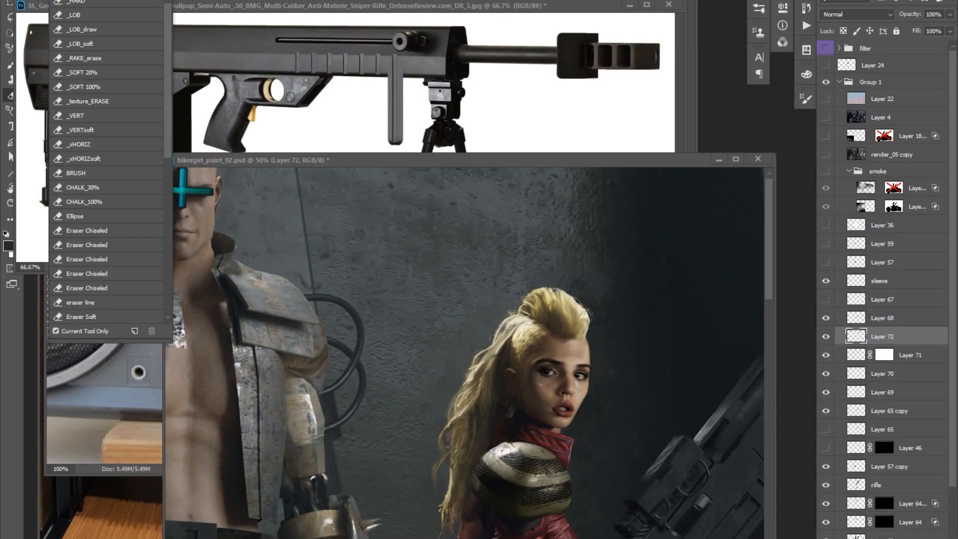
left_click_drag(453, 434, 264, 389)
left_click(870, 355)
left_click(884, 355)
left_click(424, 469, "alt")
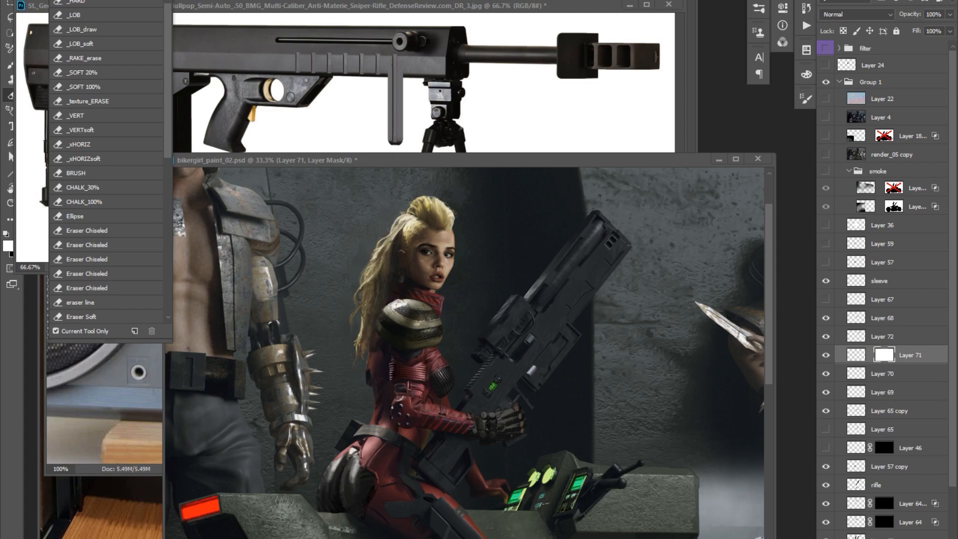
key("b")
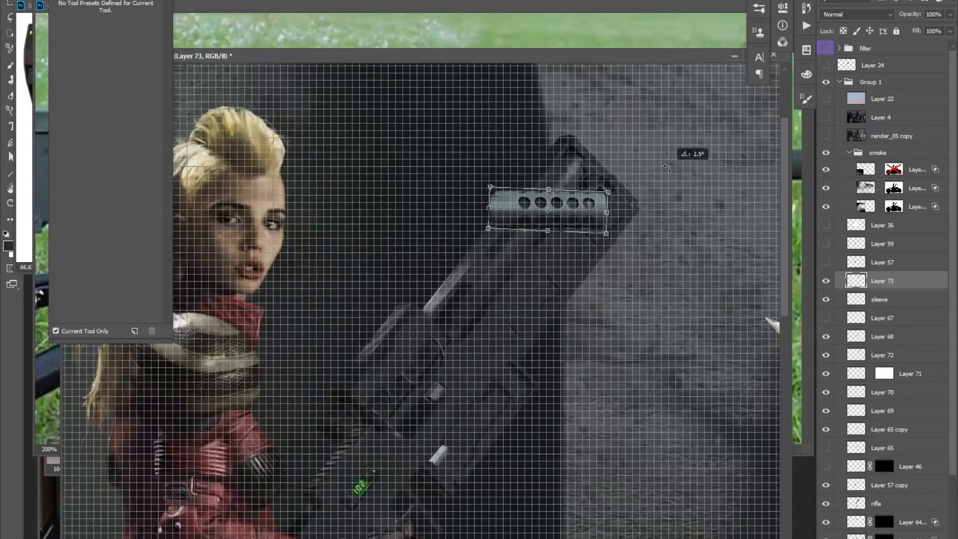
Place the perforated metal barrel horizontally over the rifle as Layer 73 and extend its plain section.
key("Return")
key("r")
left_click_drag(559, 214, 583, 215)
left_click_drag(503, 211, 384, 209)
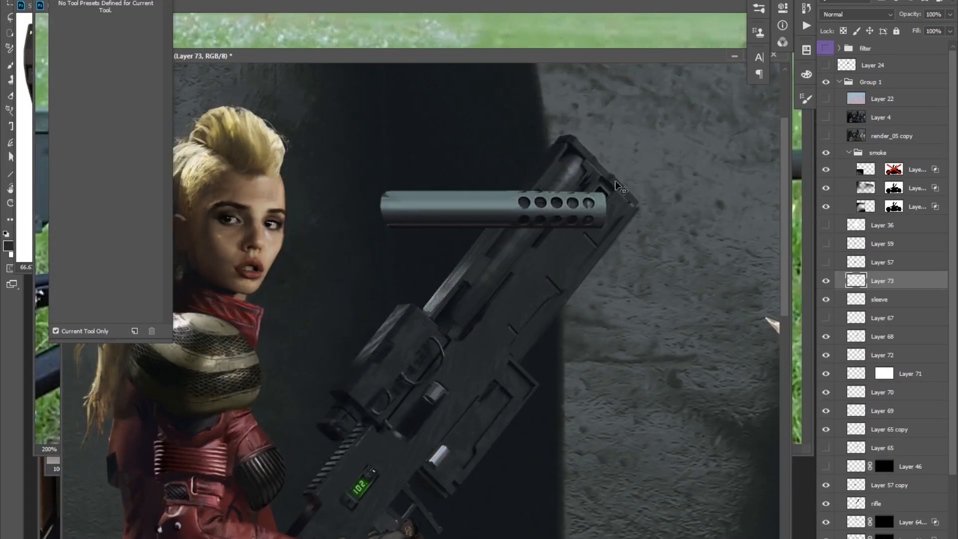
Copy the barrel's ventilation holes onto Layer 74 and space them out in two rows.
key("b")
left_click_drag(474, 205, 424, 205)
key("l")
key("ctrl+j")
key("ctrl+j")
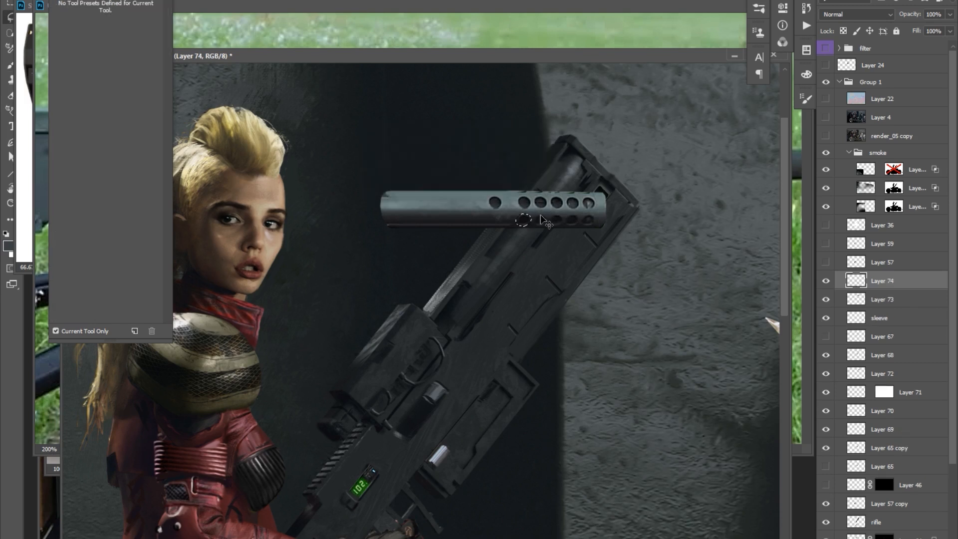
left_click(482, 187)
Duplicate Layer 73 and cover the original holes on the copied barrel.
key("ctrl+j")
key("v")
key("Return")
left_click(882, 299)
key("ctrl+j")
key("r")
left_click_drag(524, 214, 557, 214)
Repeat the hole pattern along the barrel and clip it to Layer 73 copy.
left_click(881, 281)
left_click(882, 299, "shift")
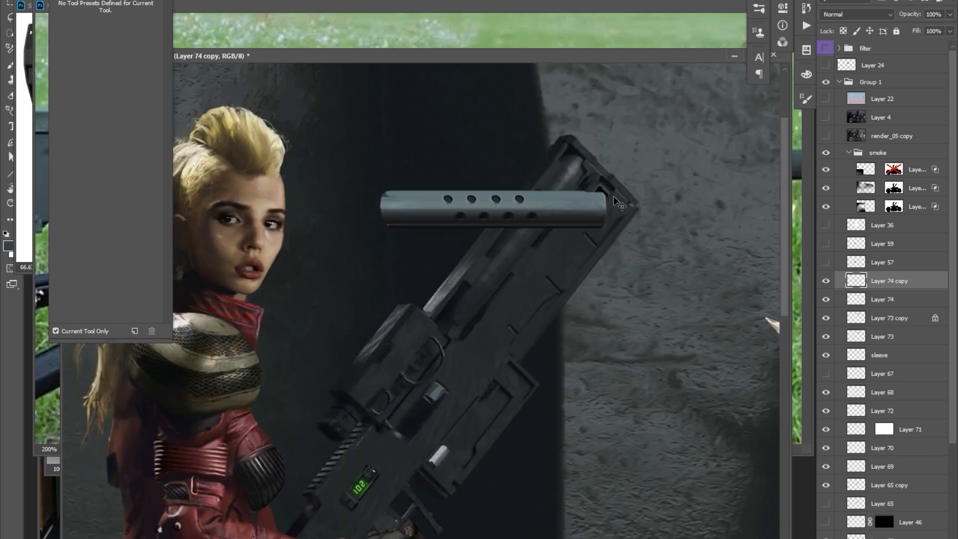
key("Return")
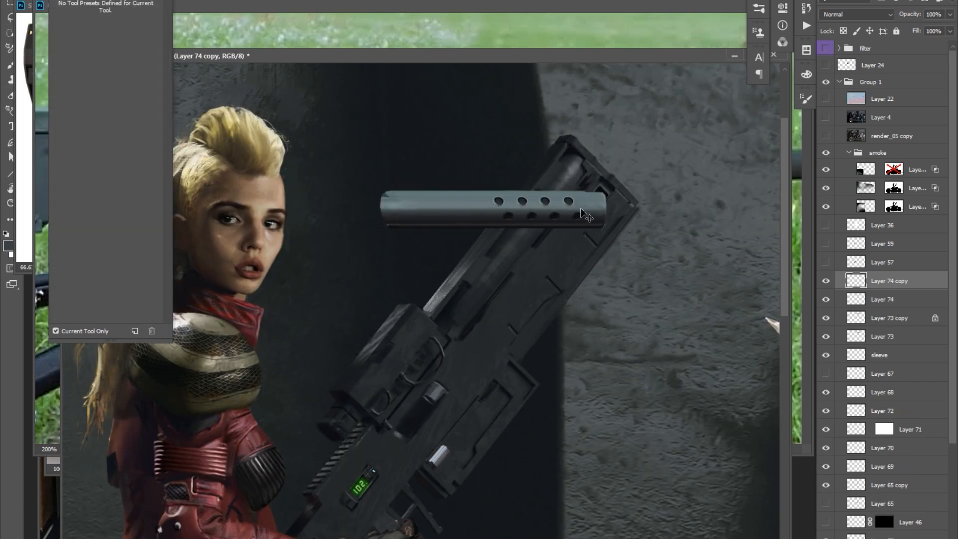
key("ctrl+alt+g")
left_click(888, 299)
Rotate and scale the perforated barrel with its holes to lie along the rifle's upper edge.
left_click(825, 318)
key("ctrl+t")
left_click_drag(613, 323, 663, 156)
key("Return")
left_click(645, 177, "alt")
left_click(598, 156, "ctrl")
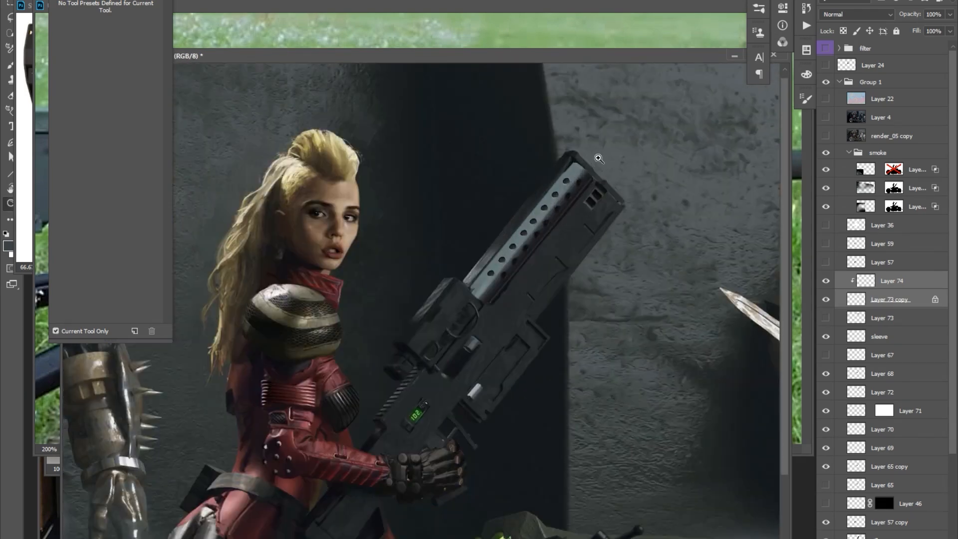
key("ctrl+t")
left_click_drag(594, 161, 592, 163)
key("Return")
Mask Layer 73 copy along the rifle's upper housing outline and adjust the fit of the holes on Layer 74.
key("e")
left_click(825, 299)
key("l")
left_click(471, 289)
left_click(493, 263)
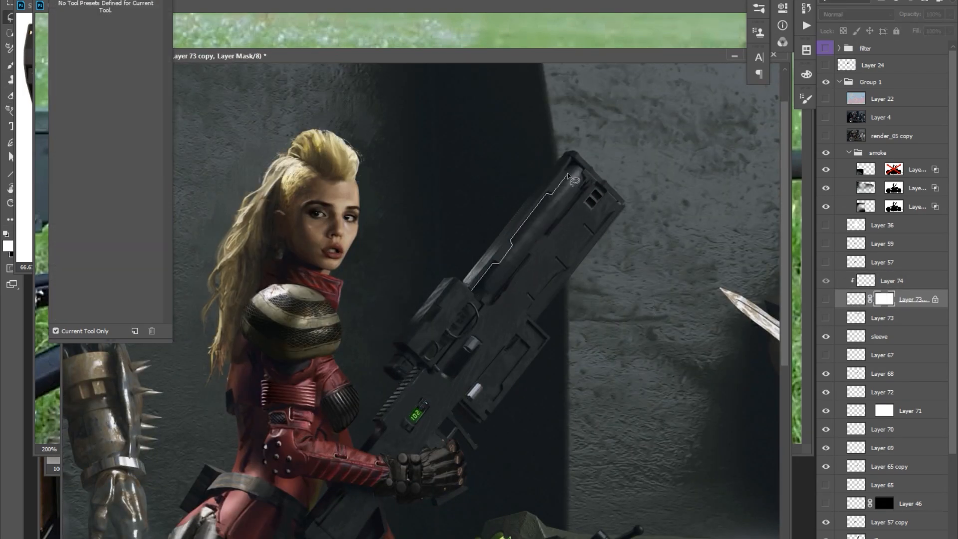
left_click(891, 281)
key("ctrl+t")
key("Return")
left_click(884, 299)
scroll(588, 142, "down", 2)
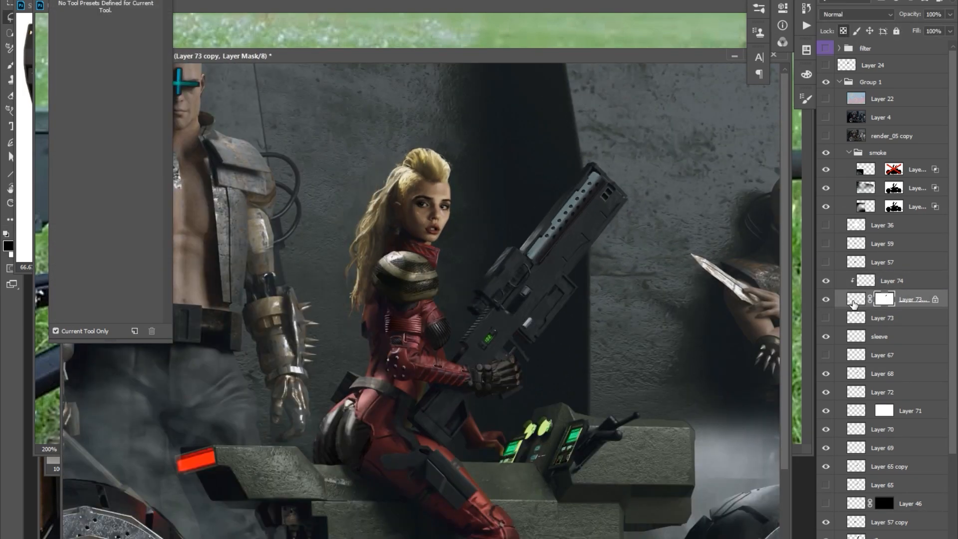
Unlock Layer 73 copy and paint over the rear end of the perforated barrel.
left_click(851, 302)
scroll(546, 160, "up", 2)
key("b")
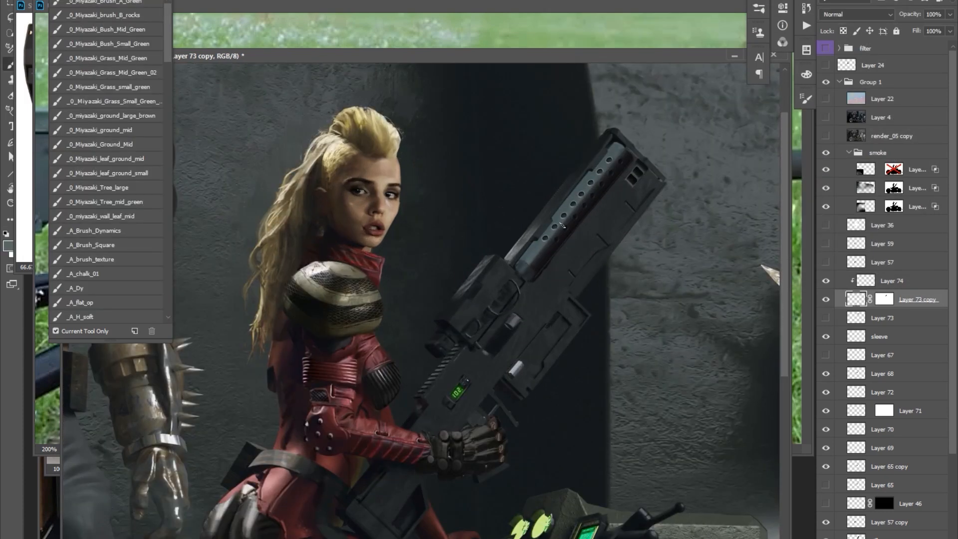
left_click(520, 274, "alt")
left_click_drag(520, 275, 508, 298)
Refine the light and shadow along the perforated barrel on Layer 73 copy.
key("o")
key("b")
key("o")
left_click(598, 184, "ctrl")
left_click(606, 172, "ctrl")
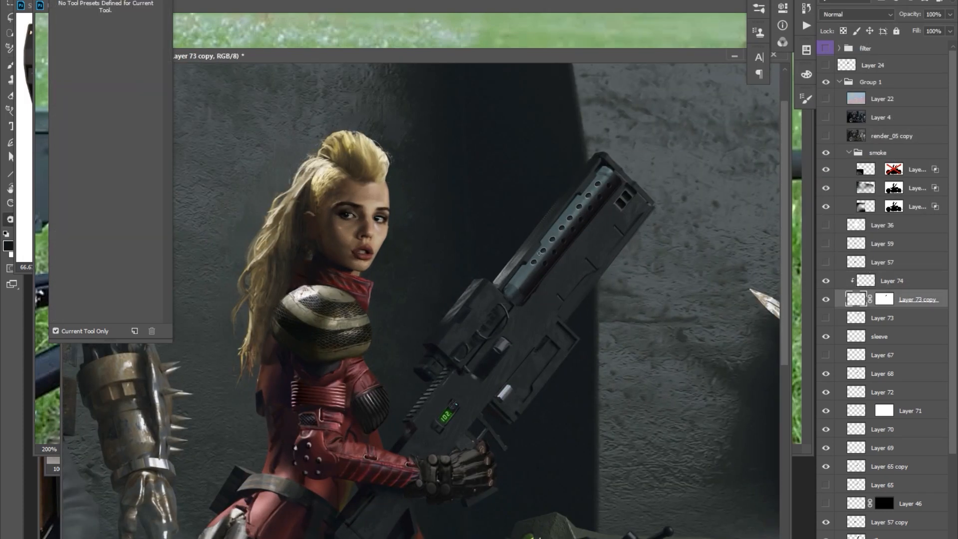
key("b")
scroll(543, 239, "down", 2)
Adjust the tone of the barrel holes on Layer 74 with Curves.
left_click(891, 281)
key("ctrl+m")
left_click_drag(771, 172, 773, 182)
key("Return")
Create Layer 75 and paint the housing edges around the perforated barrel.
scroll(499, 249, "down", 3)
key("ctrl+alt+shift+n")
scroll(574, 210, "up", 4)
left_click(604, 219, "alt")
left_click(596, 228, "alt")
left_click_drag(584, 252, 583, 255)
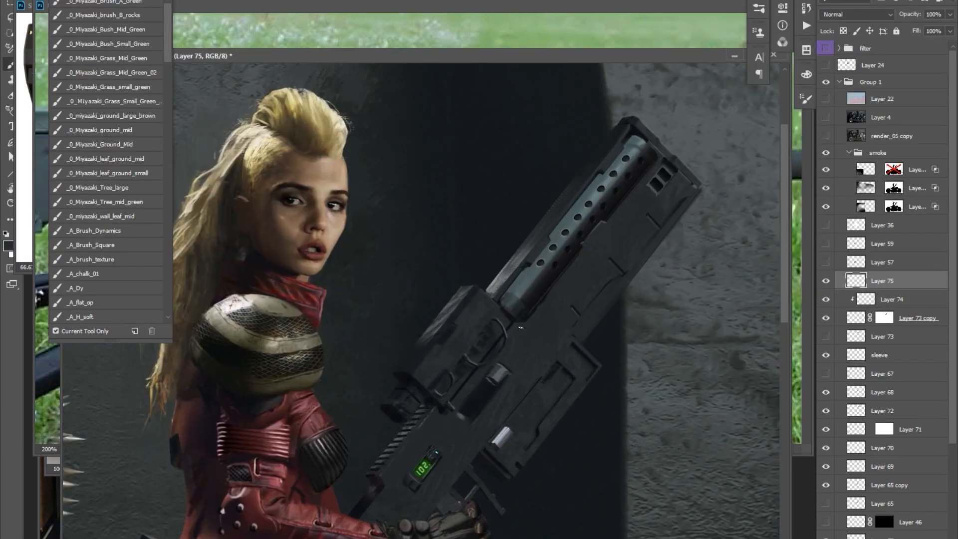
left_click(592, 180, "alt")
mouse_move(589, 179)
left_mouse_down()
mouse_move(555, 221)
mouse_move(568, 211)
left_mouse_up()
Darken the perforated barrel on Layer 73 copy to match the rifle, and activate Layer 74.
left_click(917, 317)
key("o")
mouse_move(615, 157)
left_mouse_down()
mouse_move(539, 239)
mouse_move(619, 152)
left_mouse_up()
scroll(641, 152, "down", 4)
left_click(641, 126)
left_click(891, 299)
left_click_drag(489, 345, 514, 297)
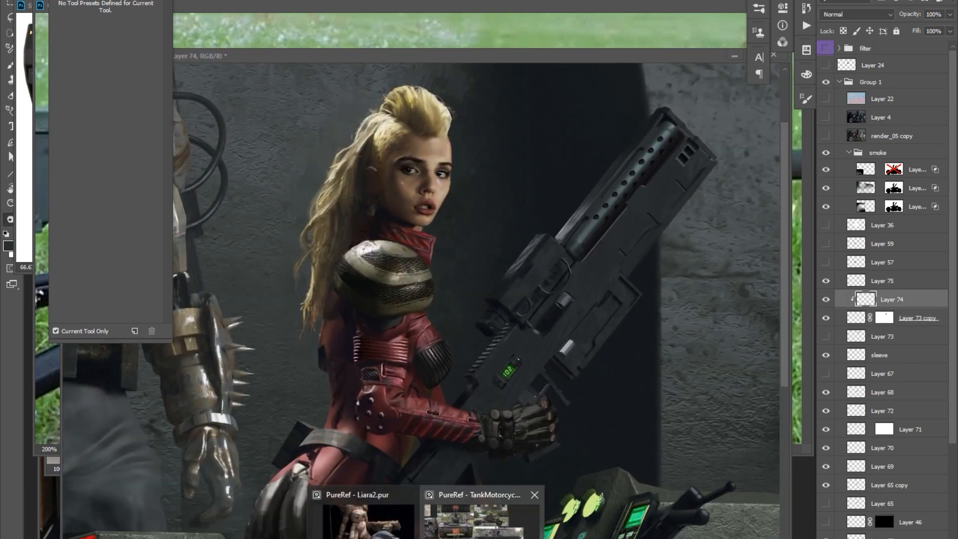
Activate the gloved hand's layer, Layer 65 copy, and clear the current selection.
key("l")
right_click(522, 427, "ctrl")
left_click(532, 431)
key("Return")
key("ctrl+d")
left_click(559, 420, "alt")
left_click_drag(562, 415, 567, 366)
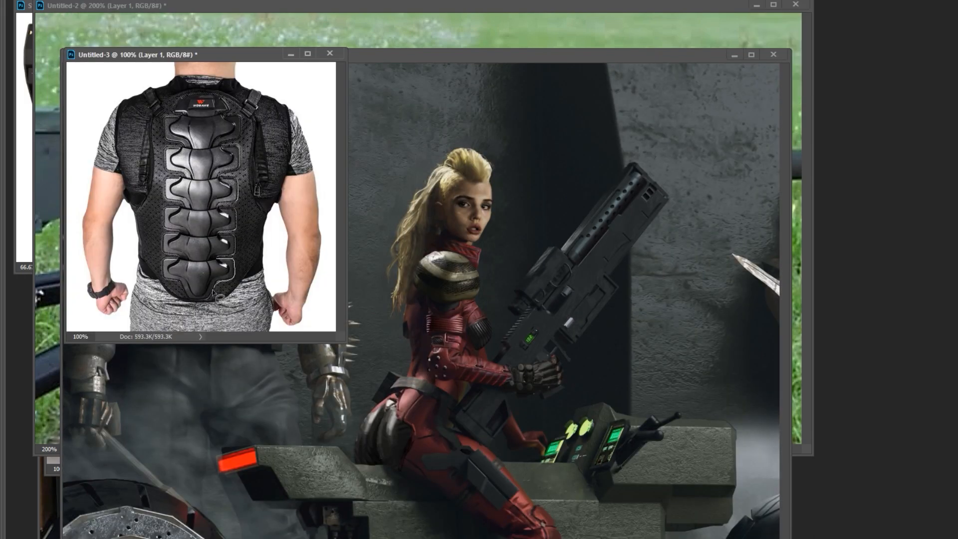
Copy a segmented metal armour piece and paste it over the woman's lower back, above Layer 65 copy.
left_click_drag(214, 294, 165, 259)
key("ctrl+c")
left_click(442, 321)
key("ctrl+v")
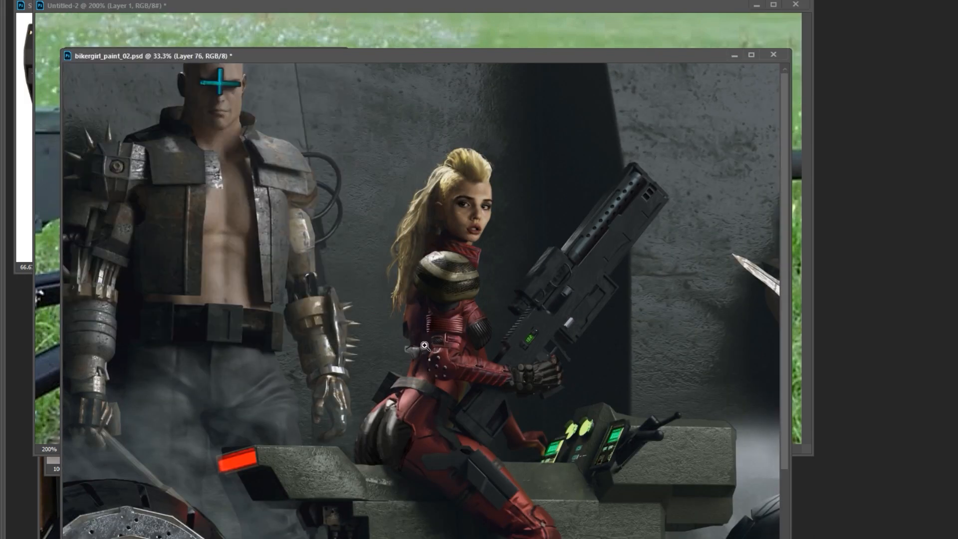
left_click(425, 346, "ctrl")
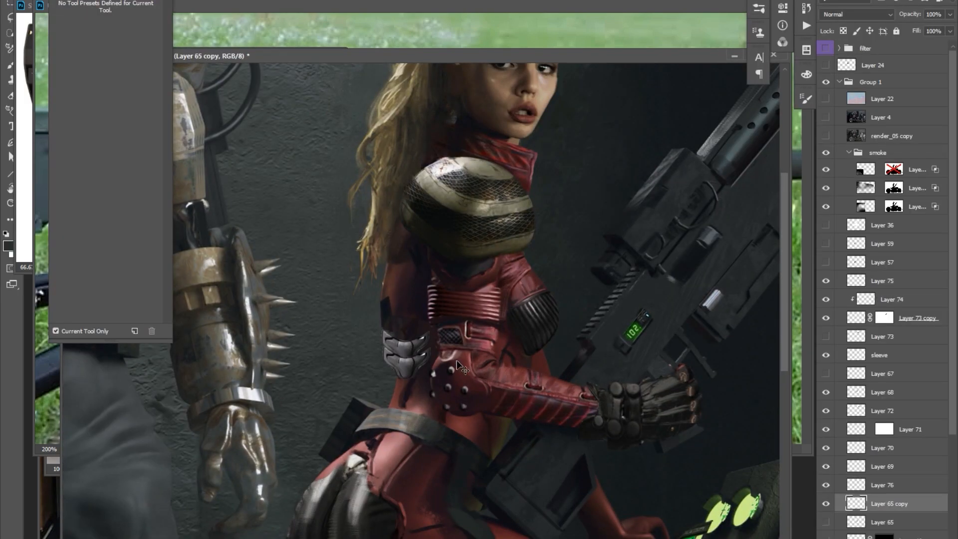
right_click(426, 384, "ctrl")
left_click(436, 388)
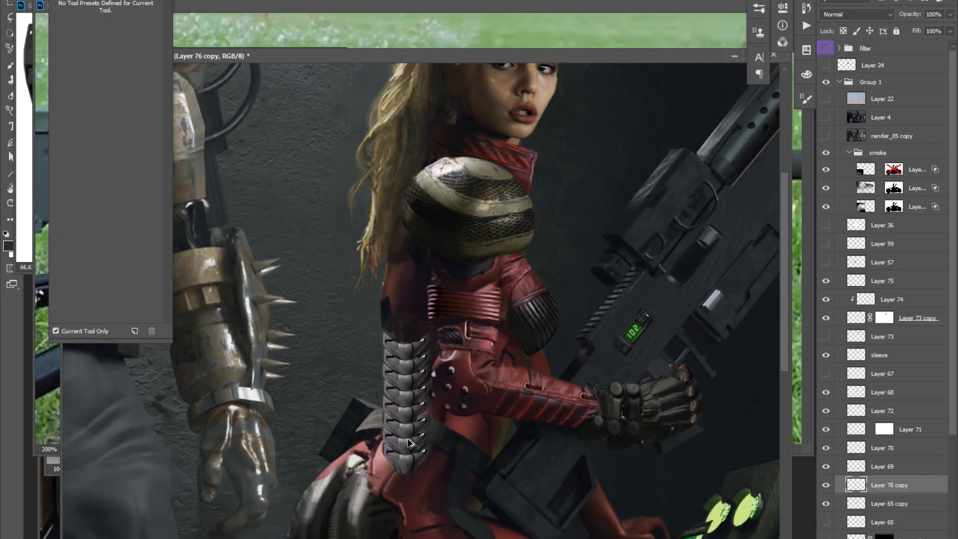
Move and warp the segmented spine armour to follow the curve of the woman's lower back.
left_click_drag(410, 444, 410, 390)
key("ctrl+t")
right_click(414, 364)
left_click(438, 445)
left_click_drag(387, 349, 400, 351)
left_click_drag(405, 413, 389, 428)
left_click_drag(382, 303, 385, 304)
key("Return")
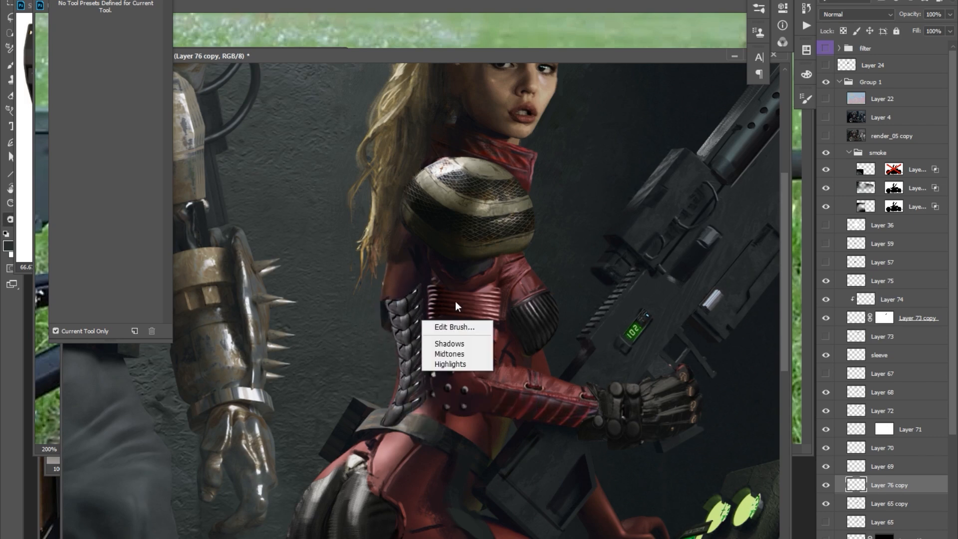
Blend the spine armour into the red suit by adjusting its tones and masking its edges with a black layer mask.
left_click_drag(534, 246, 526, 270)
key("ctrl+minus")
key("b")
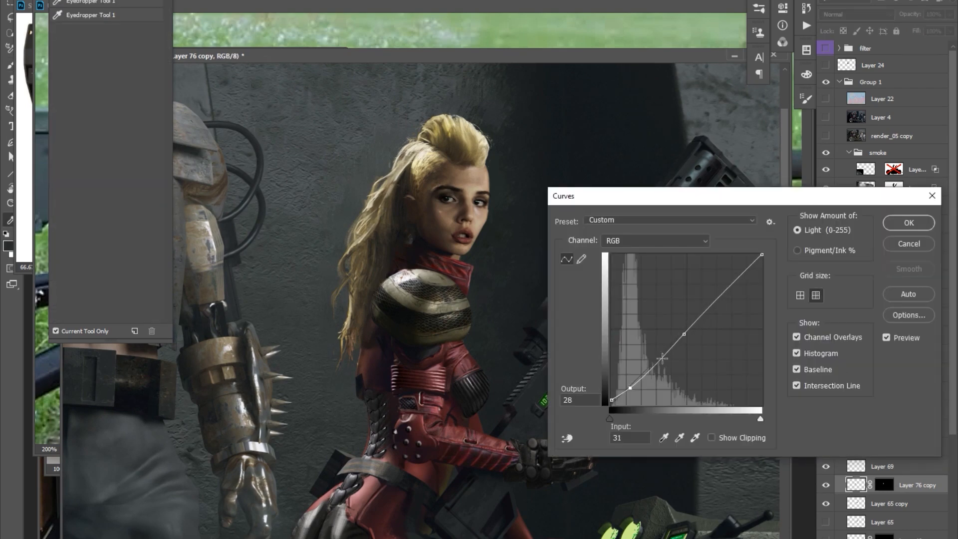
key("Return")
Paste a buckled strap below the knee and tint it dark red on a clipped layer set to Color.
scroll(424, 299, "down", 8)
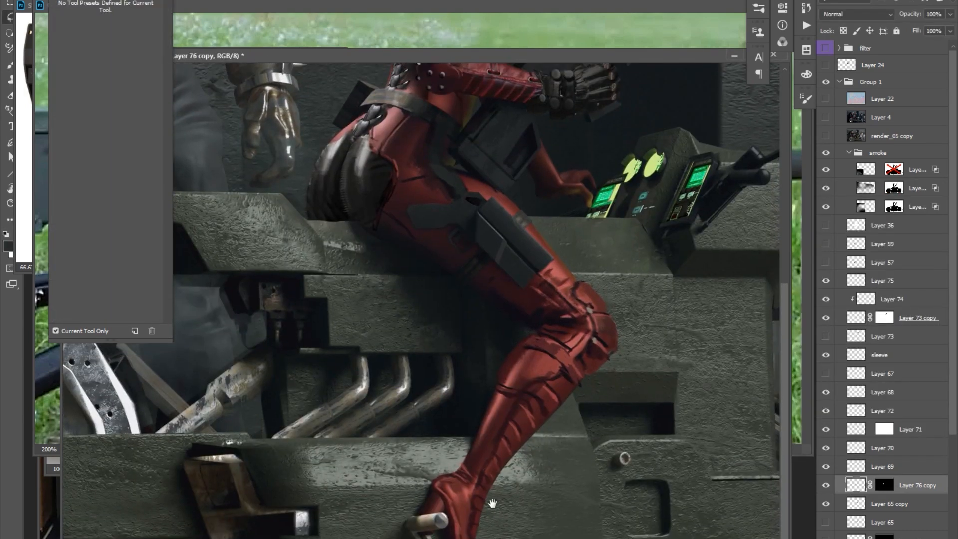
scroll(424, 300, "up", 1)
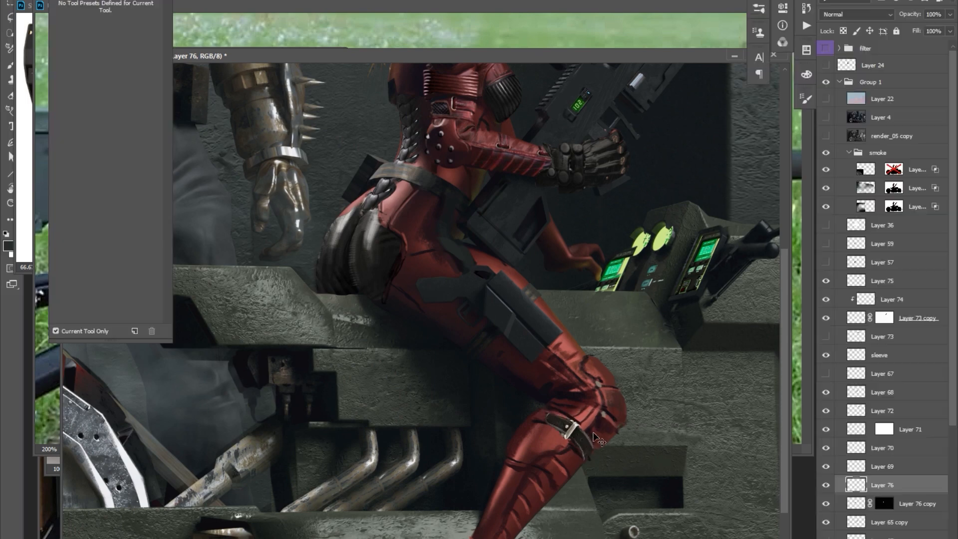
key("b")
left_click(8, 246)
left_click(872, 494, "alt")
left_click(856, 14)
left_click(832, 255)
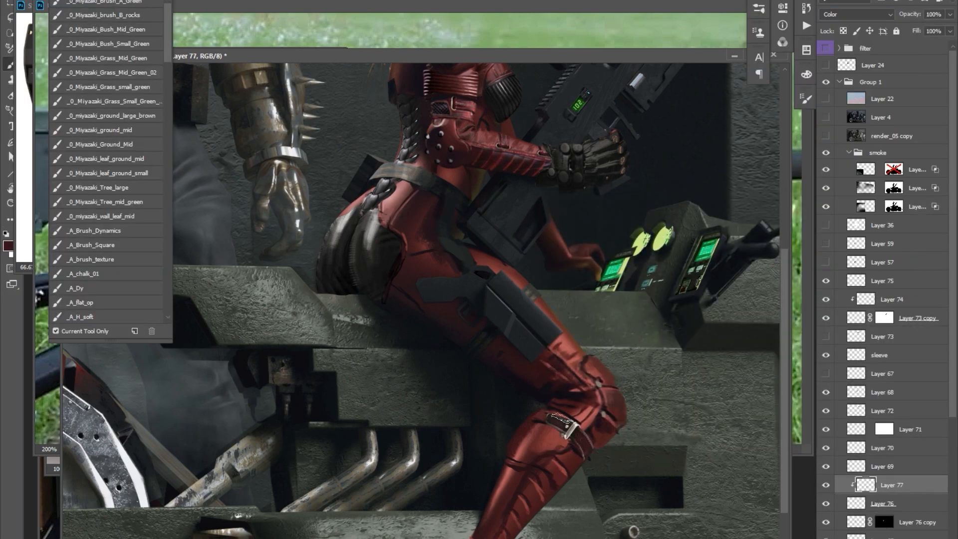
Shift the highlights of the buckled strap on Layer 76 with Color Balance, setting Cyan-Red to +33.
left_click(882, 503)
key("o")
right_click(594, 426, "shift")
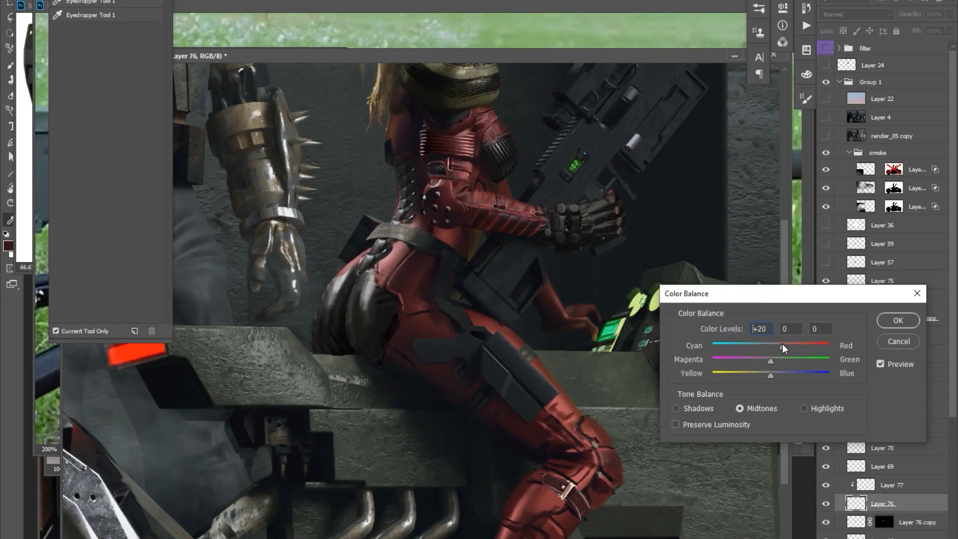
left_click(790, 346)
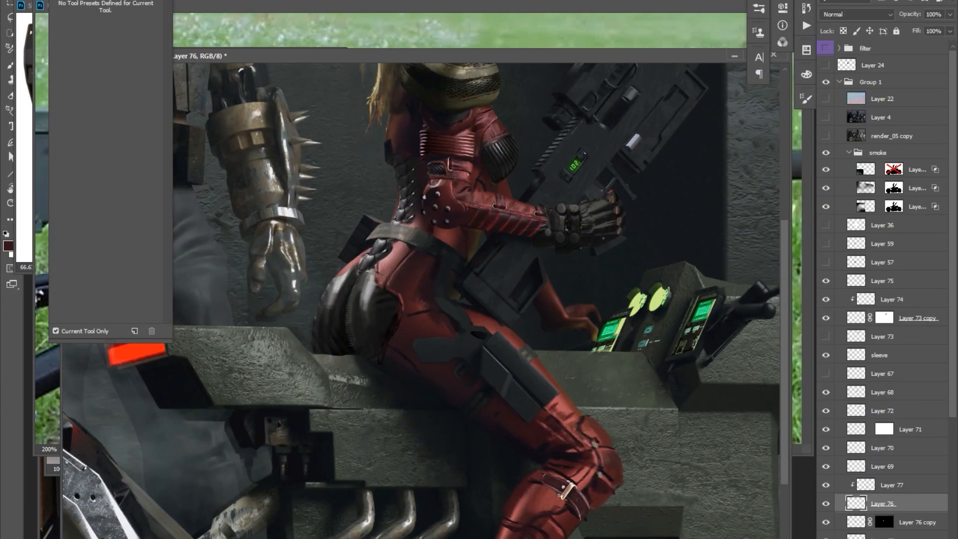
Merge the tint into the buckled strap and duplicate it as a second shin strap with adjusted Hue/Saturation.
key("ctrl+e")
key("ctrl+j")
key("ctrl+u")
key("Return")
key("b")
left_click(856, 485)
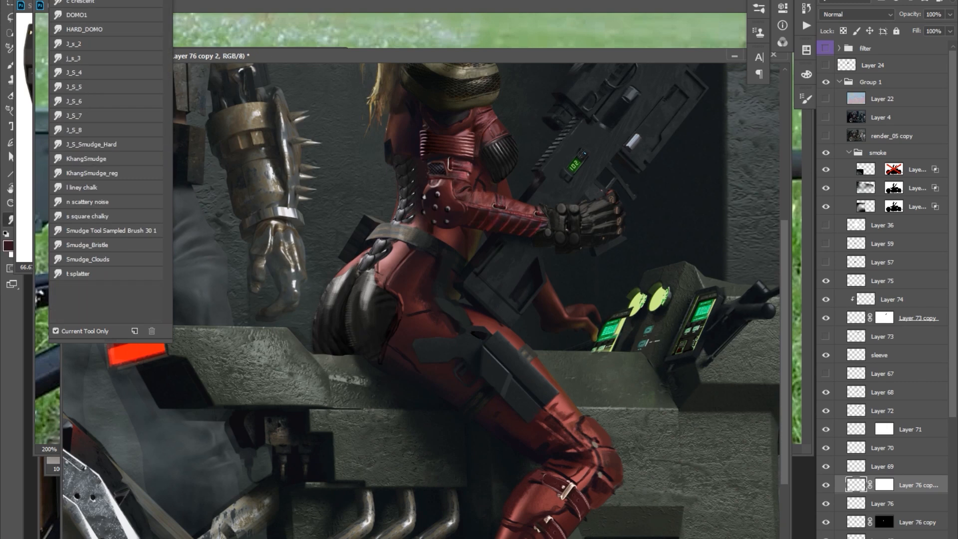
Duplicate the Layer 76 strap once more and move the copy into place across the upper shin.
left_click(598, 386, "alt")
left_click(582, 436)
left_click(882, 503)
key("v")
left_click_drag(586, 484, 571, 501)
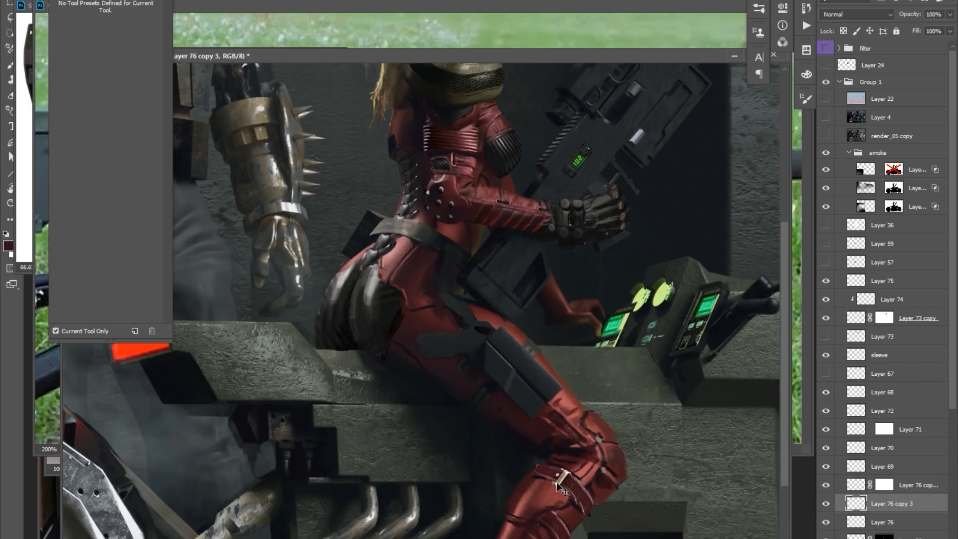
Clean up the edges of the original knee strap on Layer 76 with the Eraser.
left_click(882, 521)
key("e")
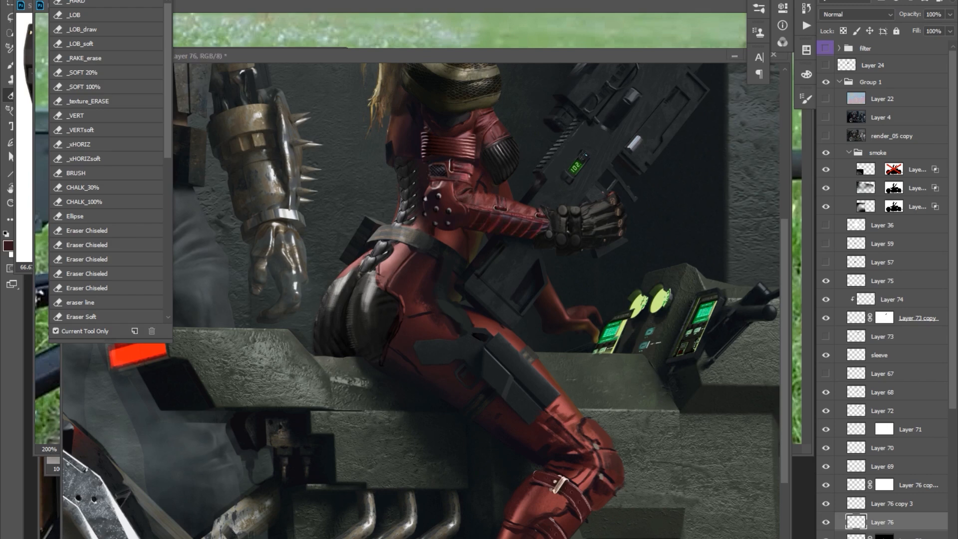
left_click_drag(570, 164, 521, 337)
left_click_drag(466, 532, 474, 197)
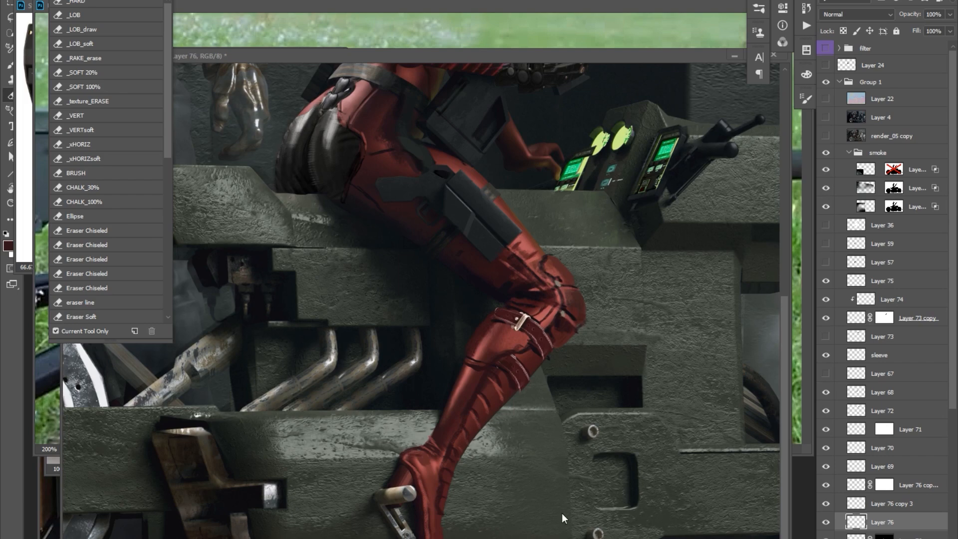
Paste a copied detail above Layer 75 and transform it to fit the woman's lower leg.
key("ctrl+minus")
left_click(882, 281)
key("l")
left_click_drag(409, 461, 417, 457)
key("ctrl+v")
key("ctrl+t")
key("Return")
key("b")
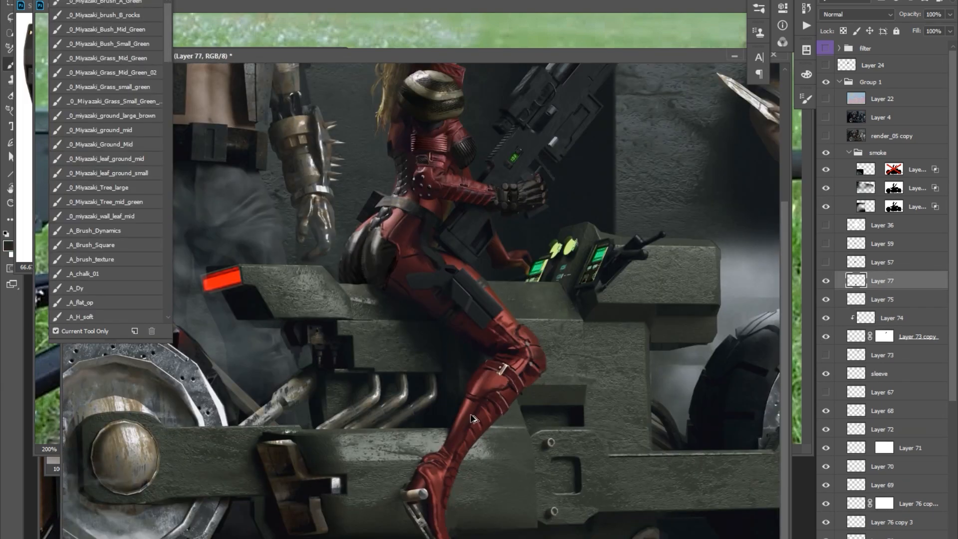
Add an empty layer between Layer 77 and Layer 75 for refining the lower leg.
key("ctrl+shift+alt+n")
key("e")
key("z")
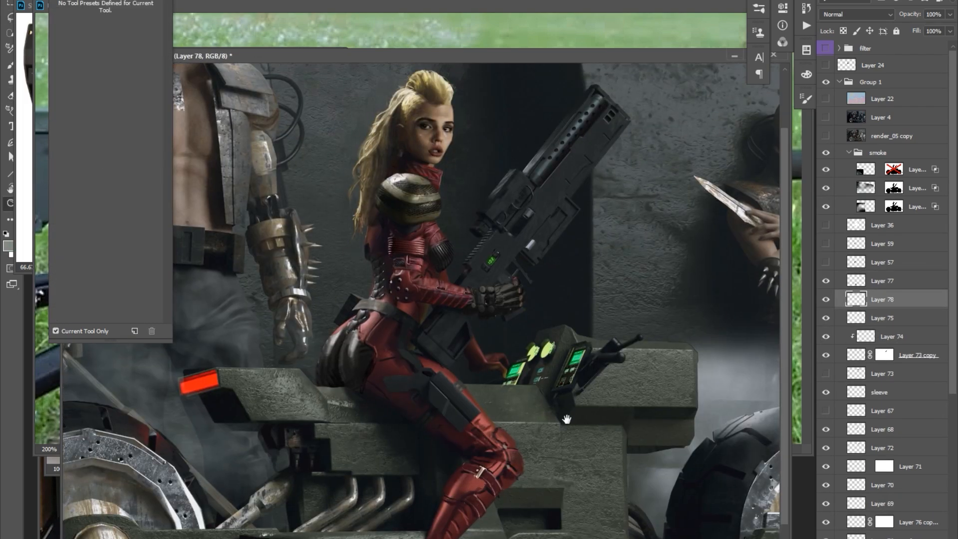
Paste the reference image into a new document and copy a lassoed part of it into the painting.
key("ctrl+n")
key("Return")
key("ctrl+v")
key("l")
mouse_move(559, 476)
left_mouse_down()
mouse_move(517, 462)
mouse_move(559, 477)
left_mouse_up()
key("ctrl+c")
key("ctrl+v")
Move the pasted piece above Layer 77, transform it to fit and erase its excess edges.
left_click_drag(878, 302, 878, 279)
key("ctrl+t")
key("Return")
key("b")
key("e")
left_click_drag(513, 475, 516, 538)
Merge the barrel holes on Layer 74 into Layer 73 copy, and activate Layer 79.
key("o")
left_click(917, 373)
left_click(892, 356)
key("ctrl+e")
mouse_move(592, 370)
left_mouse_down()
mouse_move(590, 412)
mouse_move(596, 307)
mouse_move(625, 246)
mouse_move(626, 353)
left_mouse_up()
left_click(882, 280)
key("v")
scroll(479, 299, "down", 3)
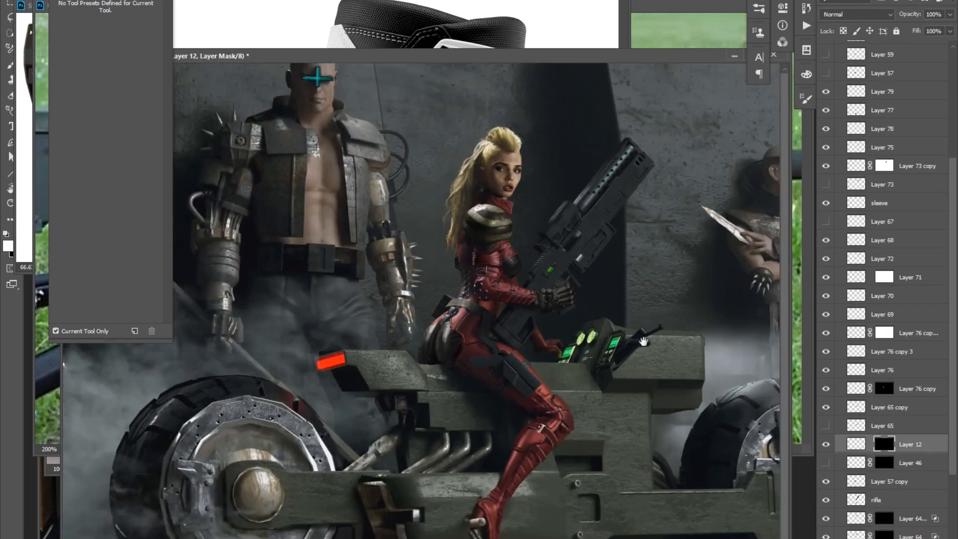
Scale the metal stud down to about 0.333 in square and place it on the red shin guard.
scroll(479, 299, "up", 3)
left_click_drag(479, 299, 485, 313)
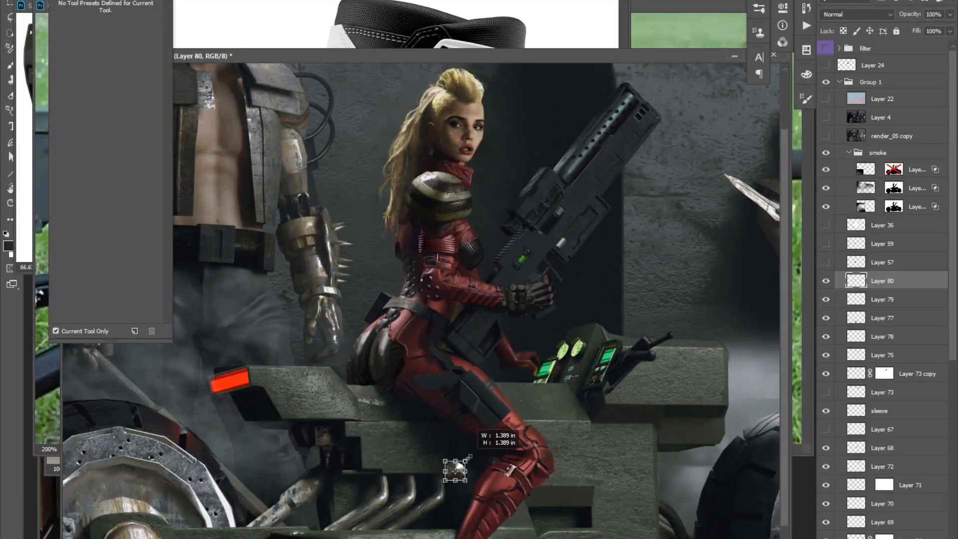
scroll(508, 471, "up", 2)
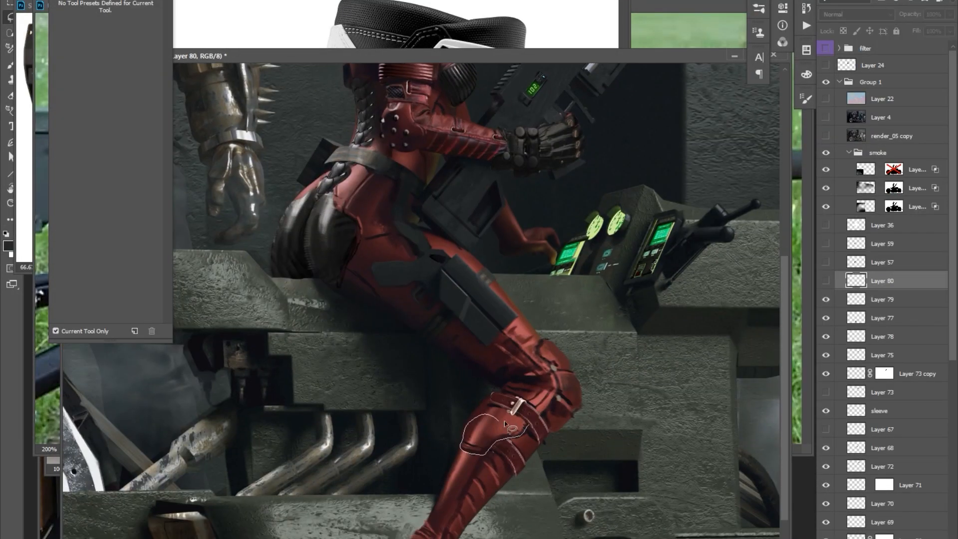
Paint dark red leather details around the knee and shin on a new layer above the stud.
key("b")
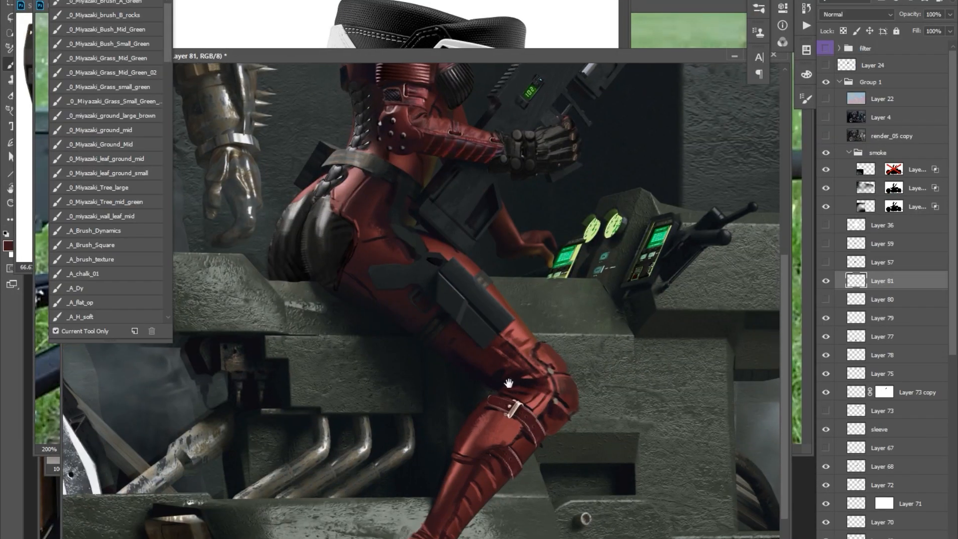
left_click_drag(542, 375, 586, 440)
left_click_drag(547, 242, 541, 272)
left_click_drag(546, 225, 530, 334)
left_click_drag(532, 289, 540, 213)
left_click_drag(442, 351, 423, 444)
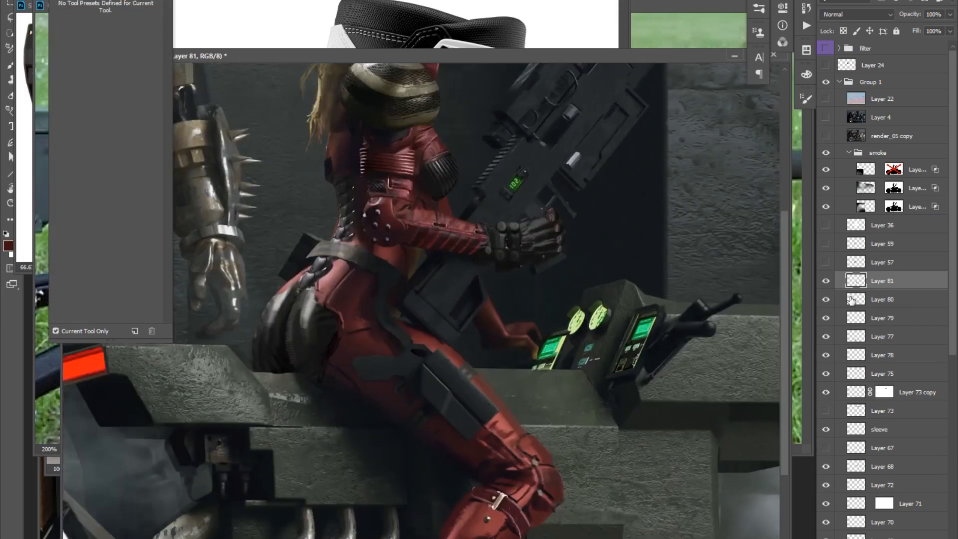
Move the stud on Layer 80 above Layer 81 and duplicate it five times across the shin guard.
left_click_drag(851, 300, 854, 274)
left_click_drag(492, 518, 460, 536)
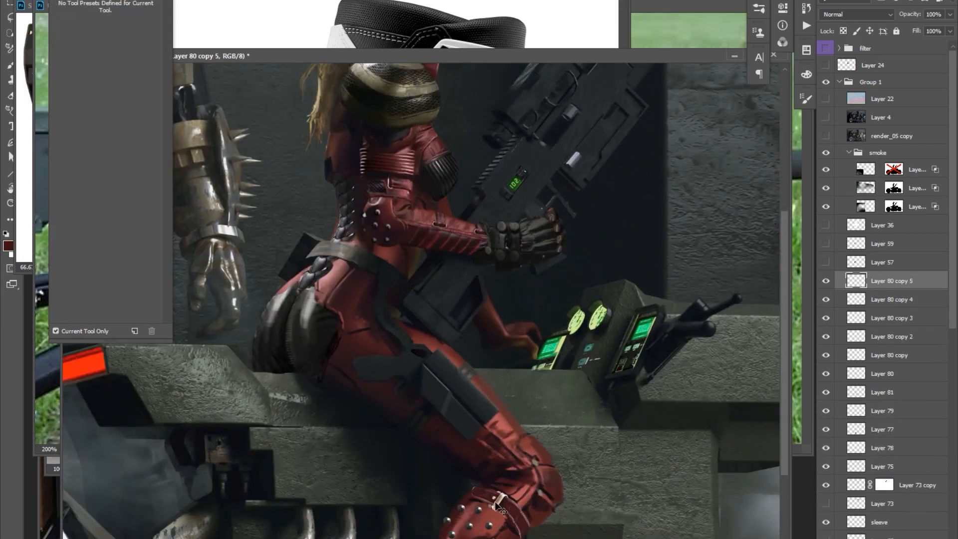
key("alt+bracketleft")
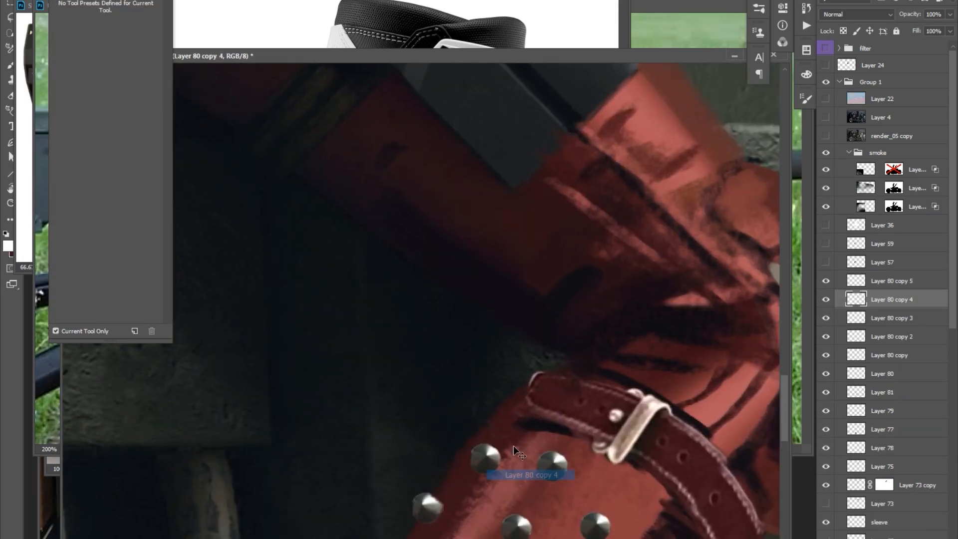
key("alt+bracketleft")
key("alt+bracketleft")
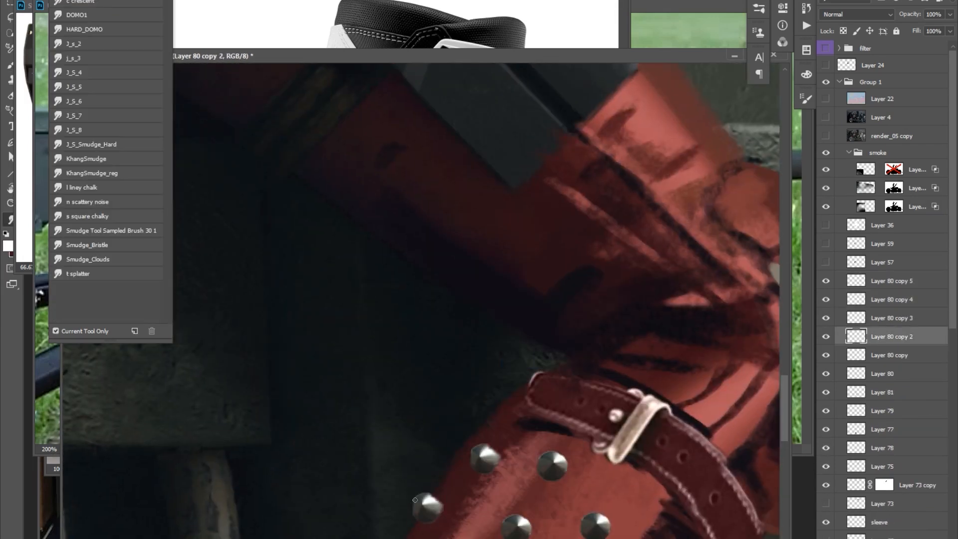
Merge all the stud copies on the shin guard into Layer 80.
key("alt+bracketright")
key("alt+bracketright")
key("alt+bracketright")
key("ctrl+e")
key("ctrl+e")
key("ctrl+e")
key("ctrl+e")
key("ctrl+e")
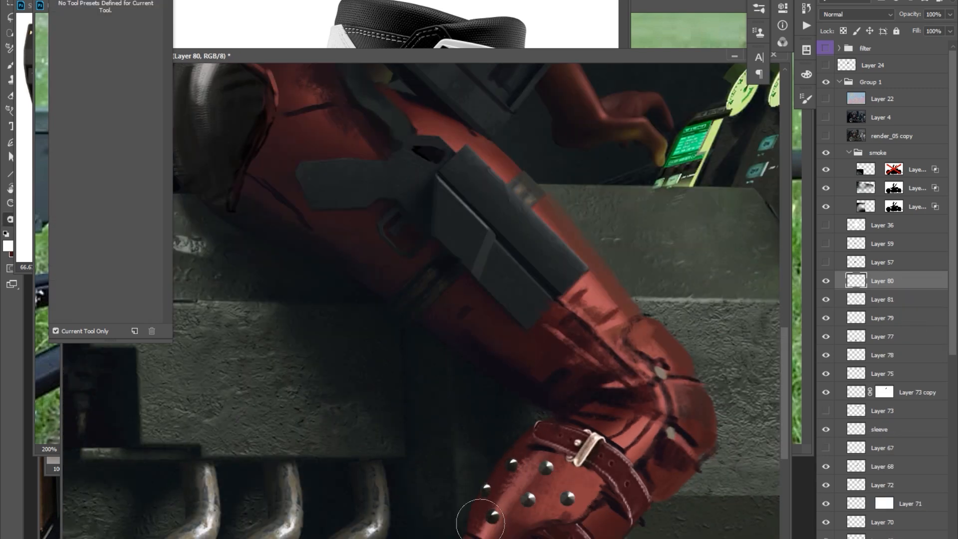
Activate Layer 81, choose a different brush and paint shading around the knee strap and shin studs.
key("ctrl+minus")
key("ctrl+minus")
key("ctrl+minus")
key("alt+bracketleft")
key("b")
right_click(582, 419)
double_click(699, 520)
left_click(480, 400, "alt")
left_click_drag(581, 406, 542, 459)
left_click_drag(615, 299, 611, 310)
Compare the image with the filter group toggled, and paint finer shin details with a smaller brush.
left_click(825, 48)
left_click(826, 49)
key("bracketleft")
key("bracketleft")
left_click(557, 517, "alt")
left_click_drag(557, 517, 534, 420)
left_click(541, 491, "alt")
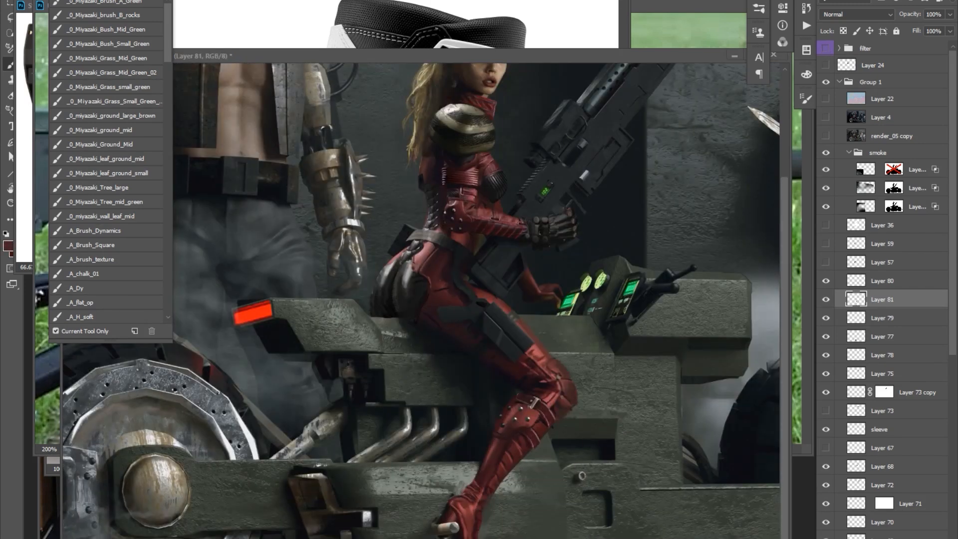
Try to bring a selected piece from another open document onto the woman and transform it to fit.
key("Tab")
key("ctrl+Tab")
left_click_drag(160, 264, 482, 496)
key("ctrl+t")
right_click(481, 515)
left_click_drag(545, 410, 496, 510)
left_click_drag(335, 371, 344, 325)
left_click_drag(363, 287, 393, 344)
key("ctrl+plus")
left_click_drag(484, 209, 476, 244)
left_click(566, 206, "alt")
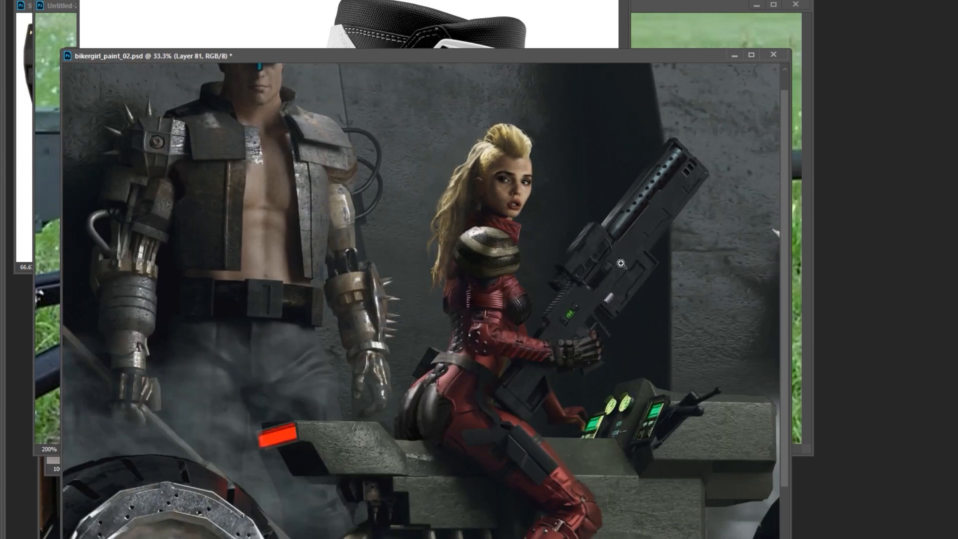
Examine the woman's face, hair and rifle up close and in the overall composition.
left_click(562, 182, "ctrl")
left_click_drag(553, 367, 549, 378)
left_click_drag(584, 294, 588, 359)
left_click_drag(505, 433, 499, 447)
left_click_drag(499, 448, 497, 449)
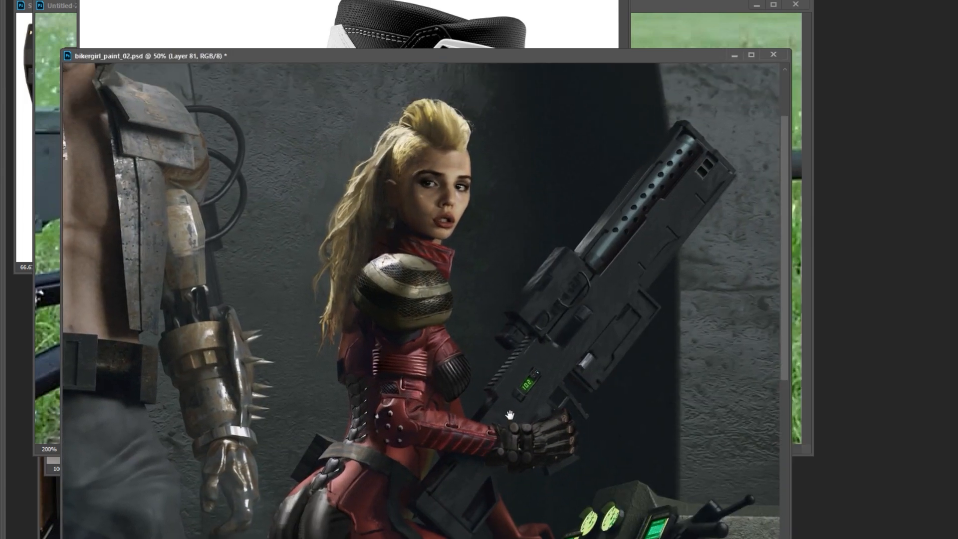
left_click(412, 135, "ctrl")
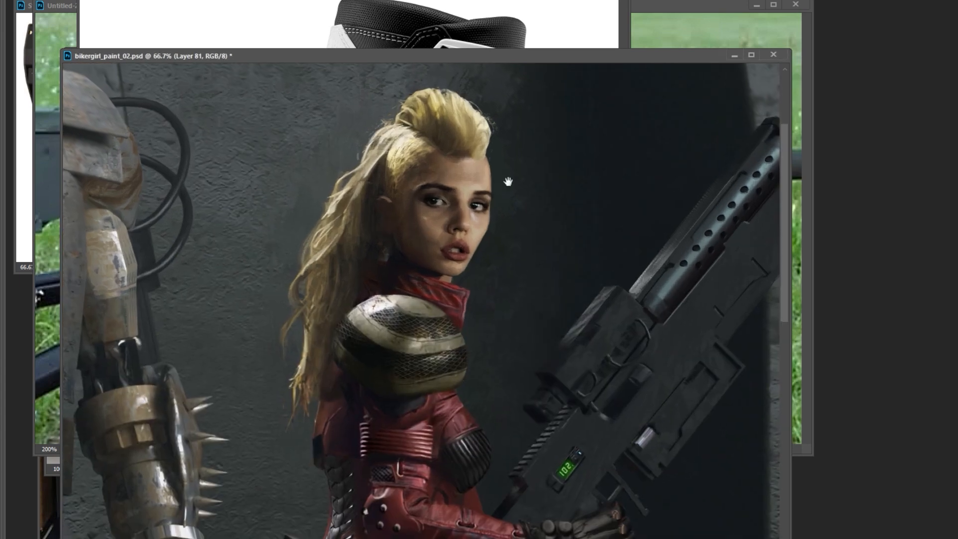
left_click_drag(448, 224, 449, 228)
left_click_drag(464, 255, 466, 249)
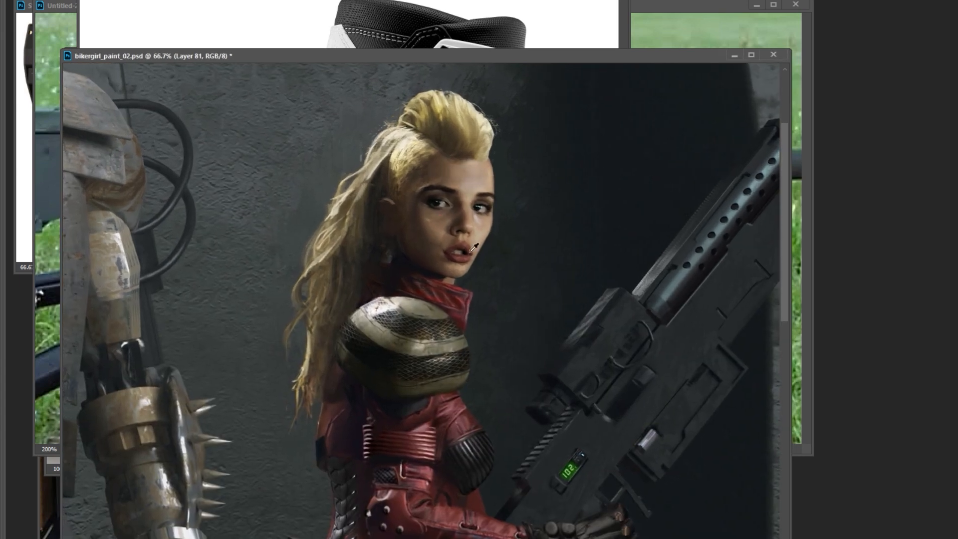
left_click(521, 222, "alt")
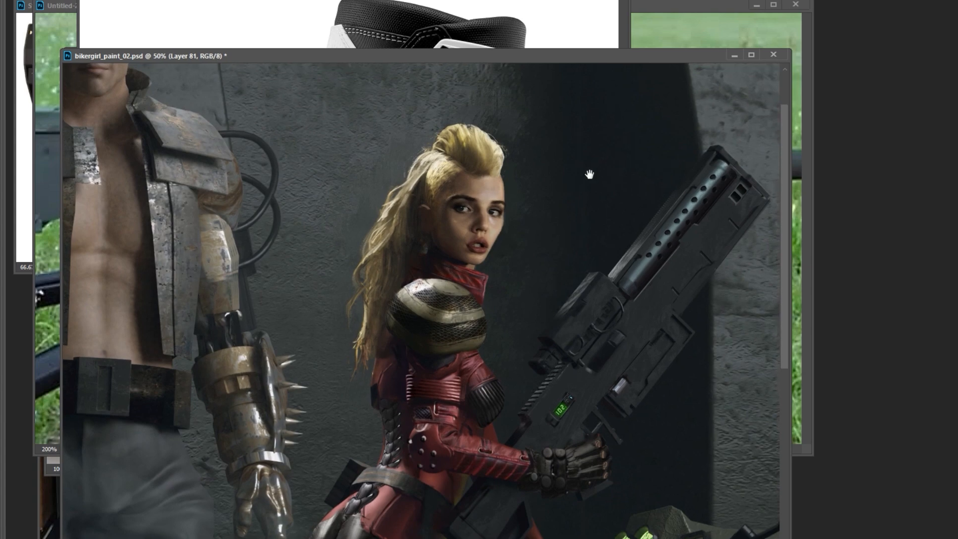
left_click(516, 201, "ctrl")
left_click(471, 230, "ctrl")
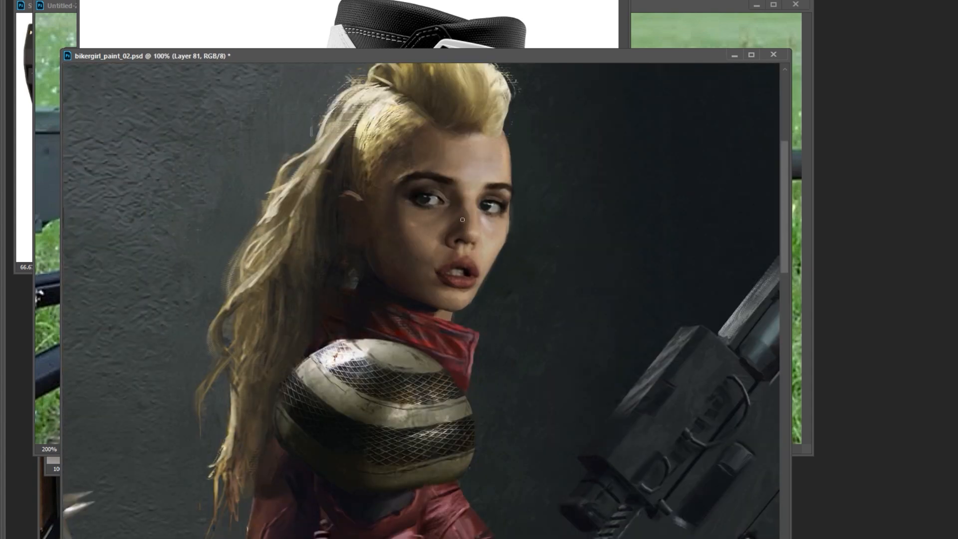
Add a layer above Layer 81, and paint details along the rifle's muzzle and barrel housing on Layer 81.
key("ctrl+j")
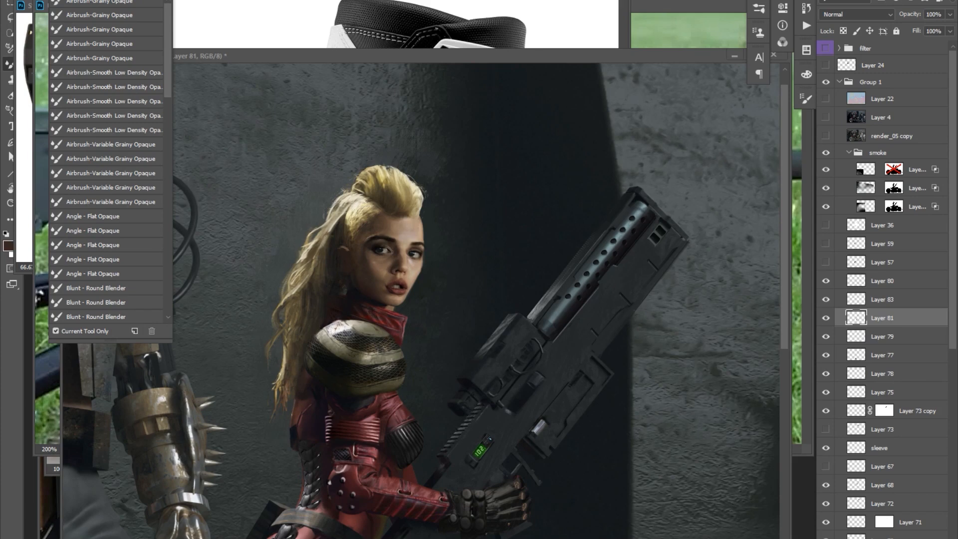
key("z")
left_click_drag(573, 327, 626, 299)
key("b")
mouse_move(683, 200)
left_mouse_down()
mouse_move(678, 231)
mouse_move(699, 179)
left_mouse_up()
left_click(676, 216, "alt")
left_click(601, 243, "alt")
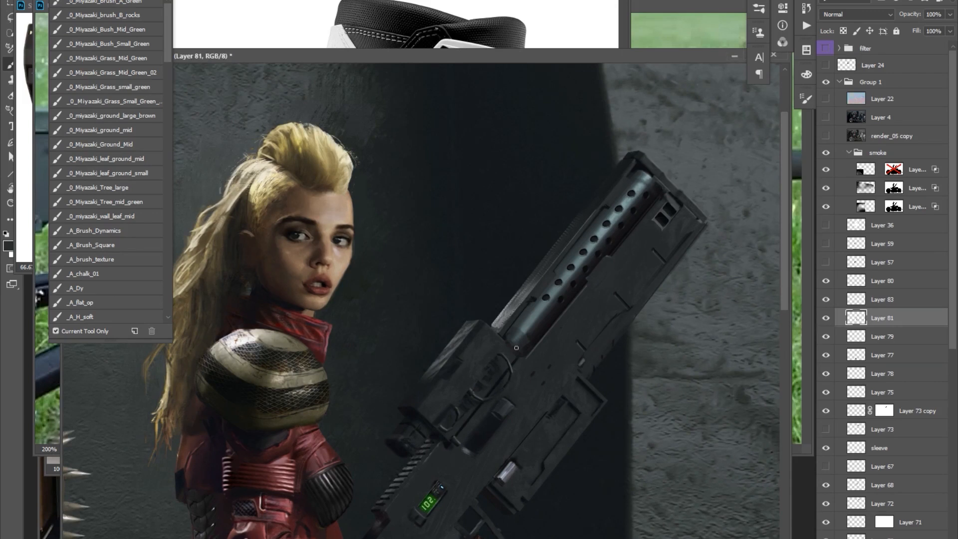
Copy lassoed rifle parts onto new layers and repaint the scope mount and the receiver behind the barrel.
key("l")
key("ctrl+j")
key("b")
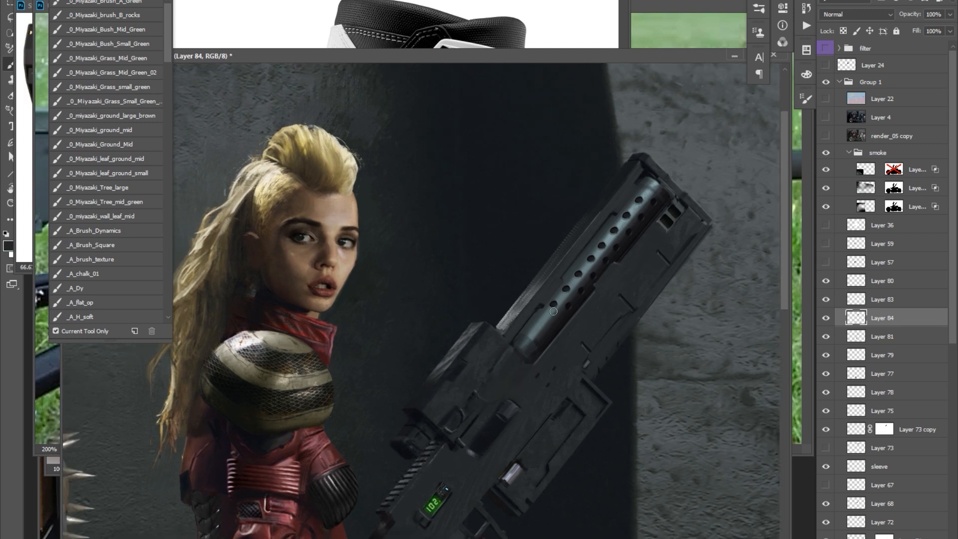
key("l")
key("ctrl+j")
key("b")
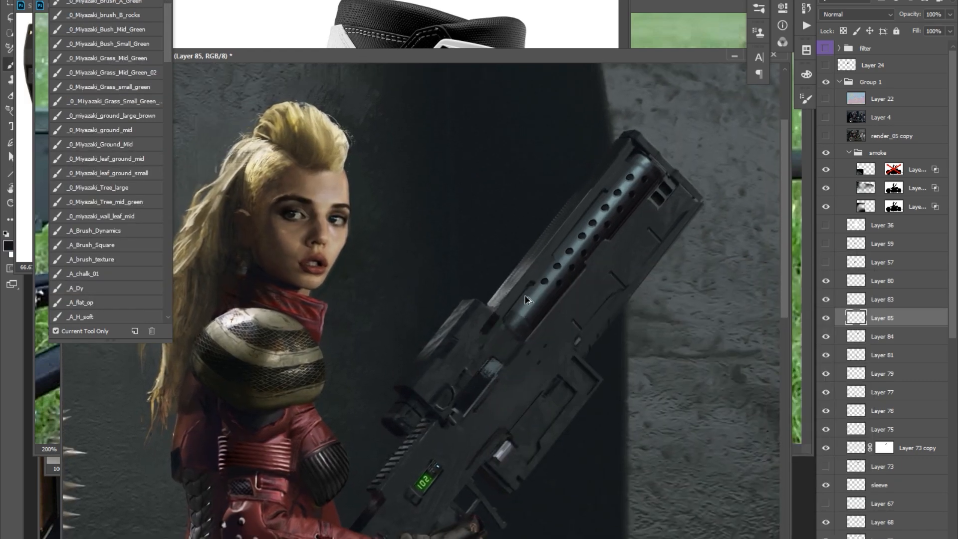
Add two empty layers above Layer 85 and refine the edges and surface details of the rifle's body.
key("ctrl+shift+alt+n")
key("ctrl+shift+alt+n")
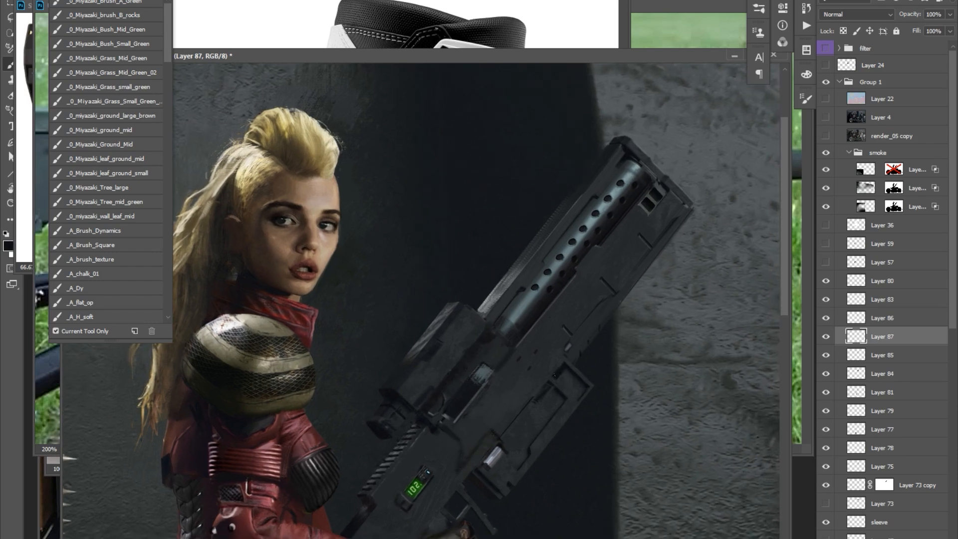
key("alt+bracketright")
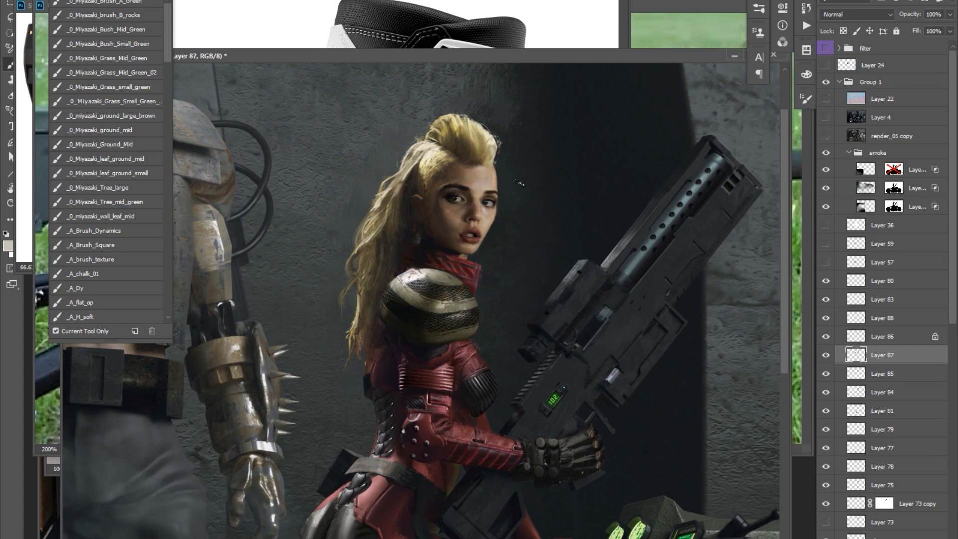
Add a layer above Layer 87, paint a lassoed strip along the rifle muzzle's lower edge on it, and save the file.
left_click(424, 401, "alt")
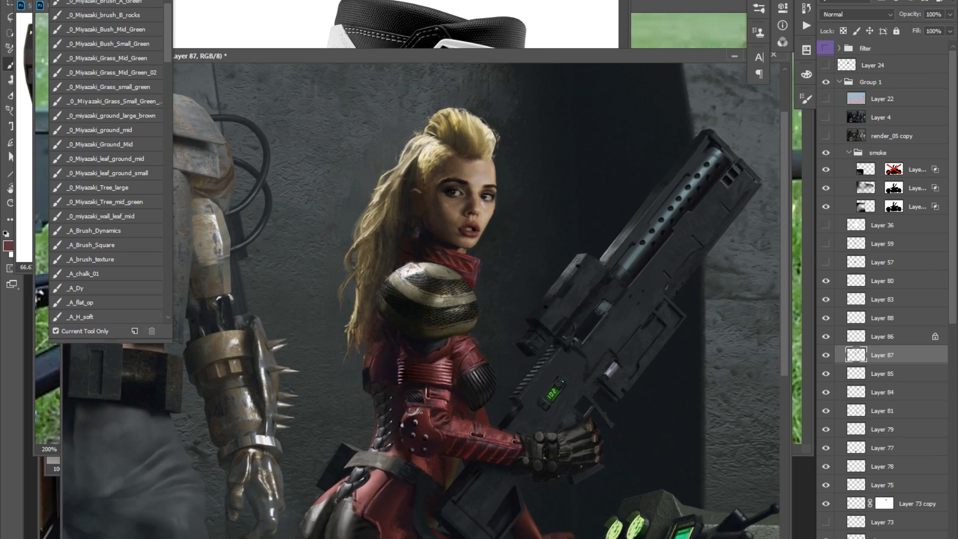
left_click_drag(459, 451, 445, 443)
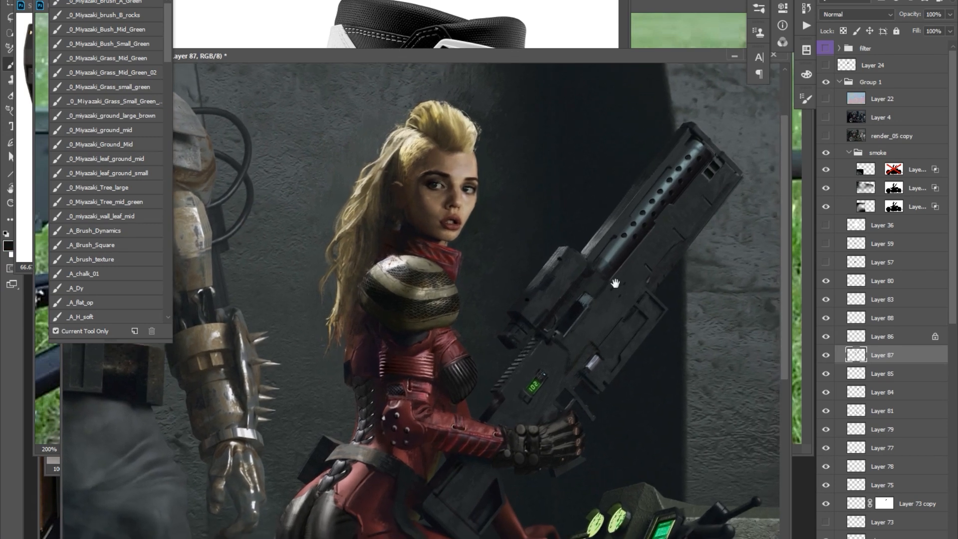
key("ctrl+shift+alt+n")
key("l")
key("b")
scroll(698, 195, "up", 2)
left_click_drag(723, 159, 701, 195)
right_click(726, 193, "alt")
key("l")
left_click_drag(664, 279, 732, 191)
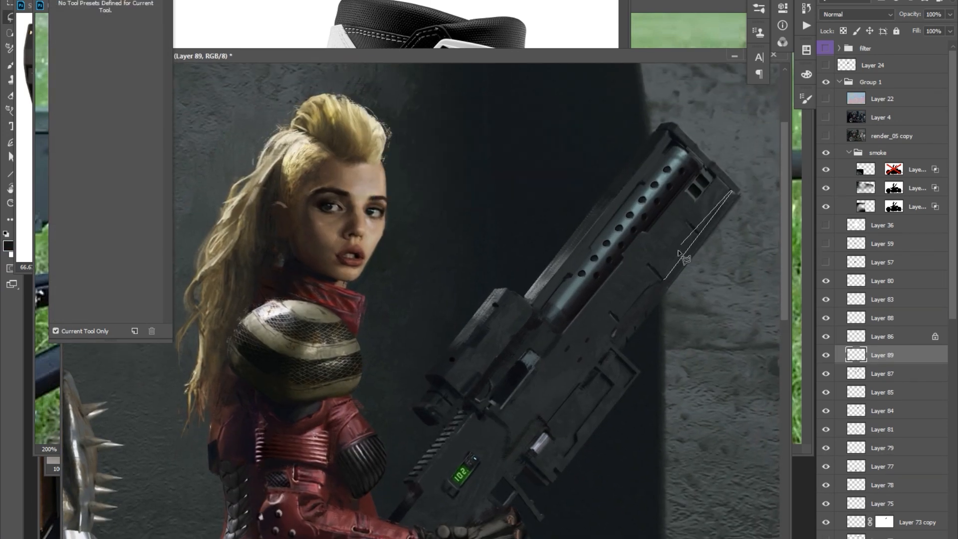
key("b")
scroll(732, 192, "down", 4)
key("ctrl+s")
Paint small touch-ups around the woman's hair and the dark wall behind her on Layer 89.
scroll(649, 190, "up", 3)
left_click(499, 300, "alt")
left_click(559, 175, "alt")
left_click_drag(529, 164, 521, 172)
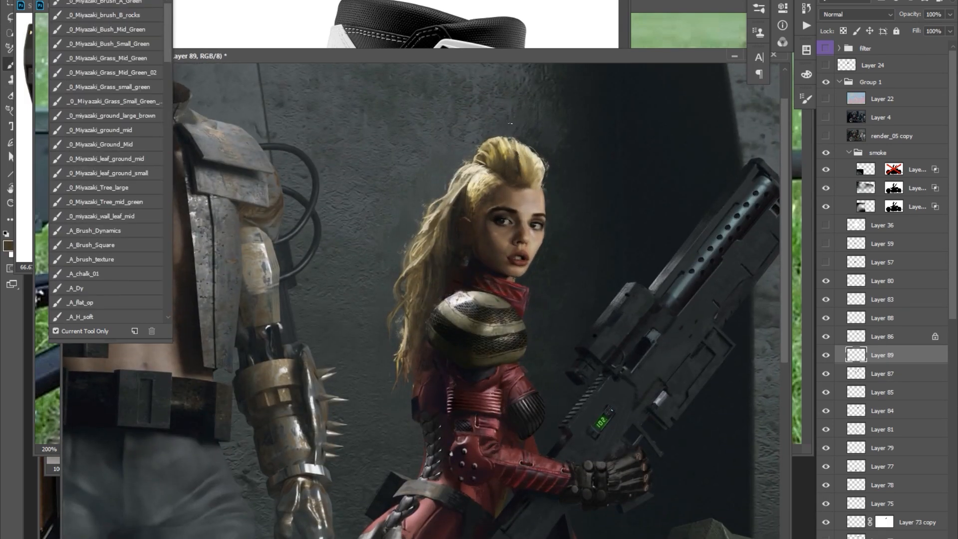
scroll(546, 167, "down", 3)
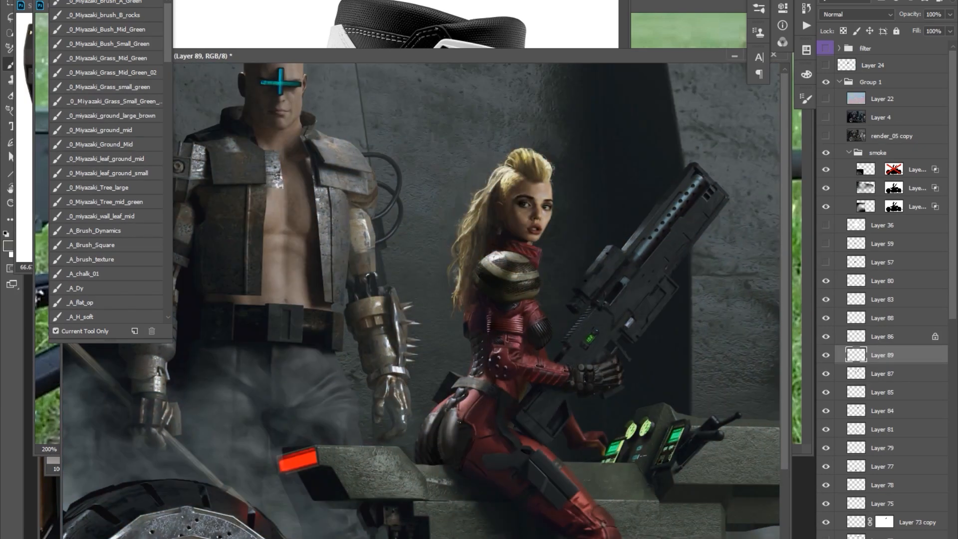
Touch up the suit's sleeve and waist and the rifle's body on Layer 89 with short brush strokes.
left_click(486, 377, "alt")
left_click_drag(499, 369, 495, 369)
left_click(491, 364, "alt")
left_click_drag(555, 314, 536, 314)
left_click(538, 312, "alt")
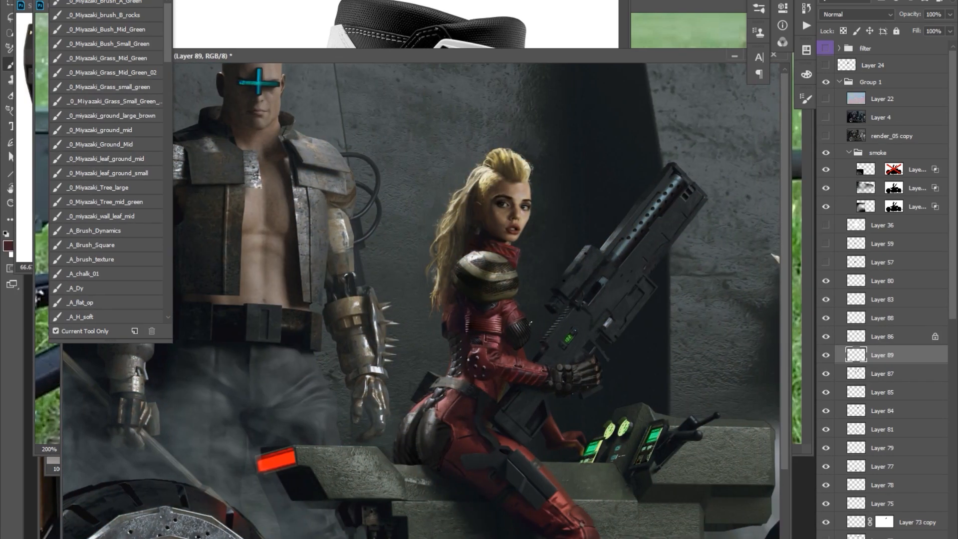
left_click(627, 180, "alt")
left_click_drag(625, 305, 619, 308)
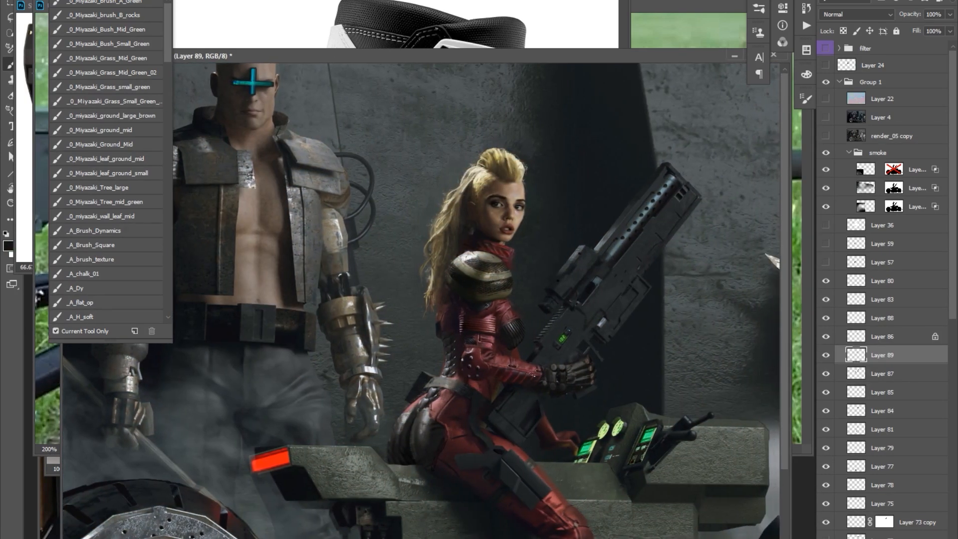
Paint the shading on the woman's hip and thigh and the seat edge beneath her on Layer 89.
left_click_drag(529, 389, 487, 391)
left_click_drag(491, 472, 518, 402)
left_click(427, 389, "alt")
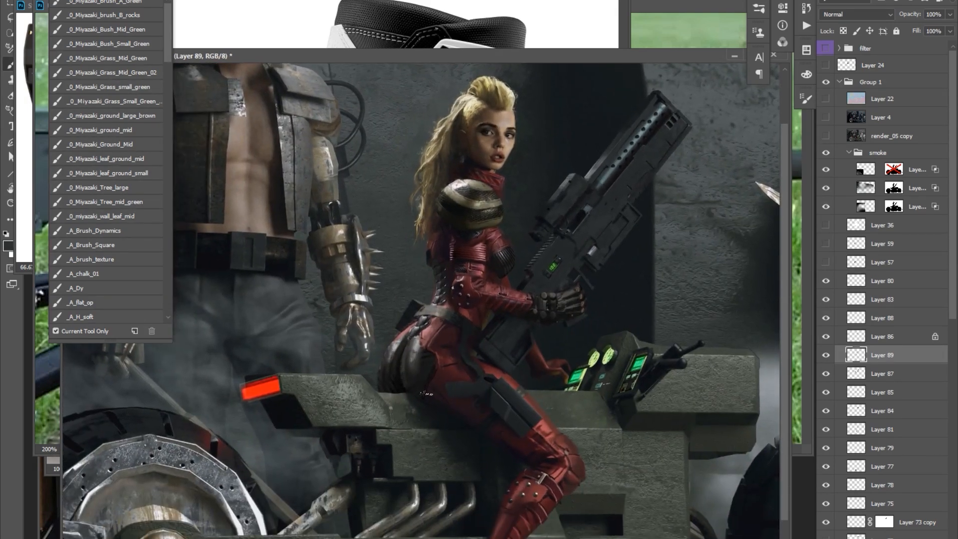
left_click_drag(426, 388, 477, 378)
left_click(388, 400, "alt")
left_click(421, 333, "alt")
left_click_drag(449, 324, 407, 348)
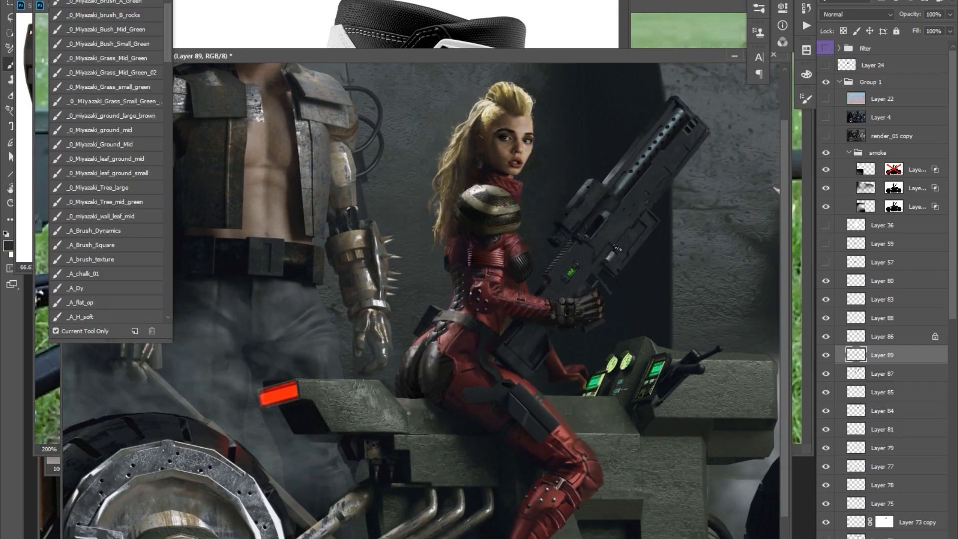
Add a new layer above Layer 80 and touch up the red suit on the woman's thigh and knee.
left_click(855, 281)
key("v")
scroll(481, 277, "up", 4)
left_click_drag(482, 282, 438, 288)
scroll(512, 242, "down", 5)
scroll(539, 264, "up", 2)
scroll(491, 269, "down", 2)
scroll(506, 415, "up", 2)
left_click_drag(502, 416, 499, 418)
scroll(433, 141, "up", 1)
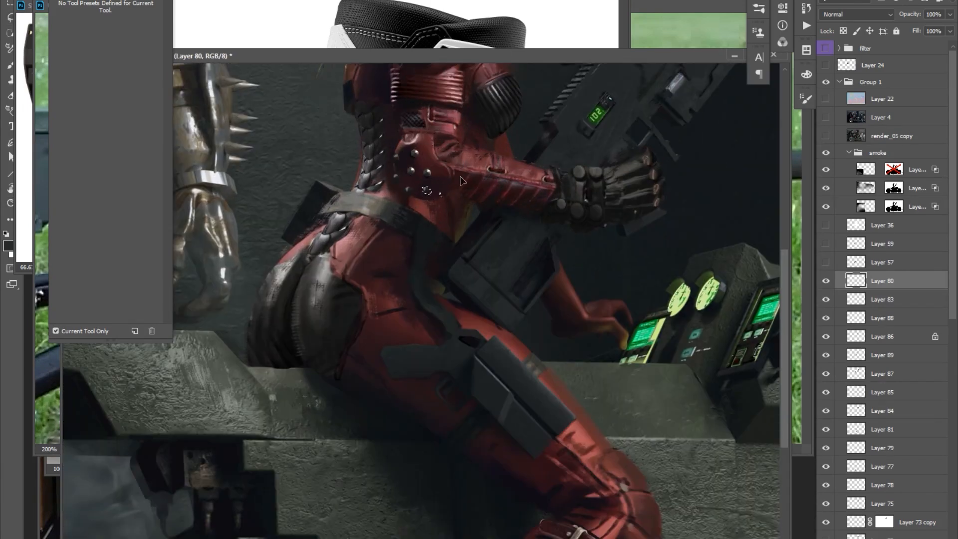
scroll(613, 241, "down", 3)
key("b")
left_click(549, 418, "alt")
left_click_drag(527, 368, 525, 369)
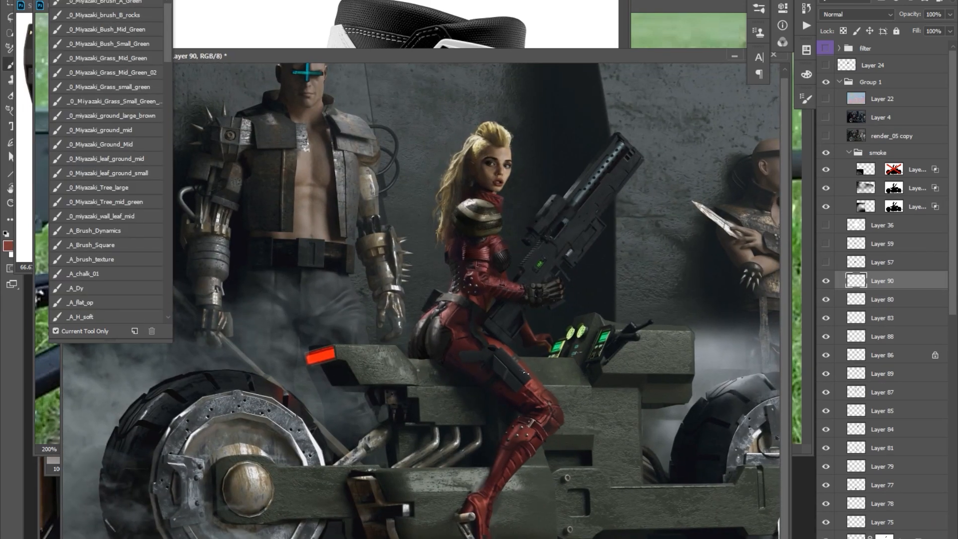
Paint small details on the woman's hair top, the rifle area and the bike seat's edge on Layer 90.
left_click(516, 368, "alt")
left_click_drag(629, 198, 590, 202)
left_click_drag(448, 119, 460, 122)
left_click(460, 123, "alt")
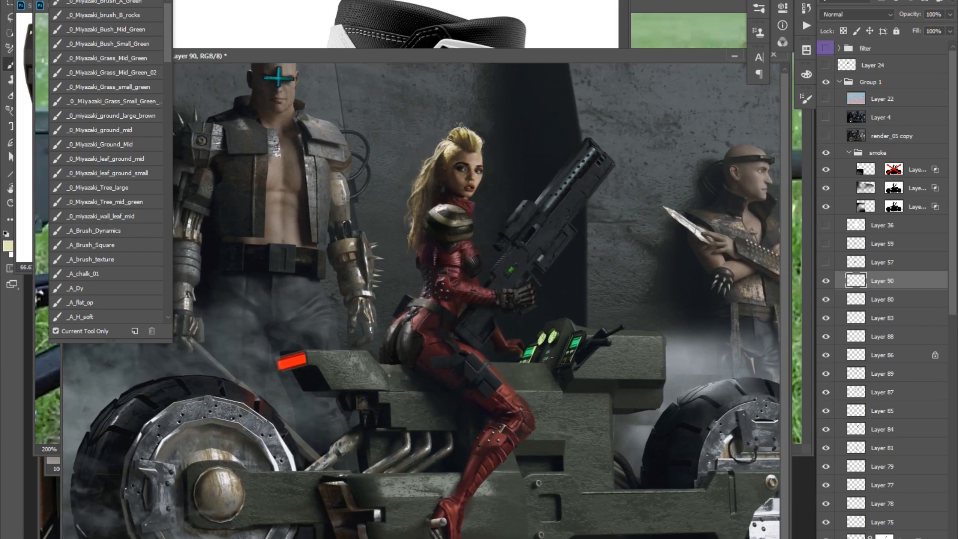
left_click_drag(568, 303, 583, 303)
left_click(382, 388, "alt")
left_click(377, 360, "alt")
scroll(378, 359, "up", 1)
left_click_drag(311, 365, 197, 355)
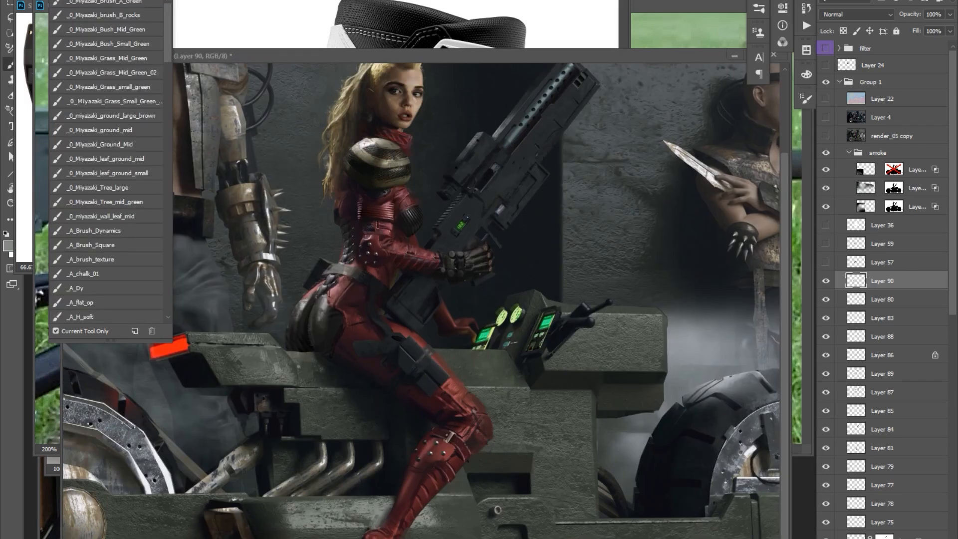
Paint fine loose strands around the blonde mohawk and refine the face and shoulder area on Layer 90.
scroll(491, 214, "down", 1)
left_click_drag(423, 164, 464, 208)
scroll(449, 174, "up", 2)
left_click(515, 238, "alt")
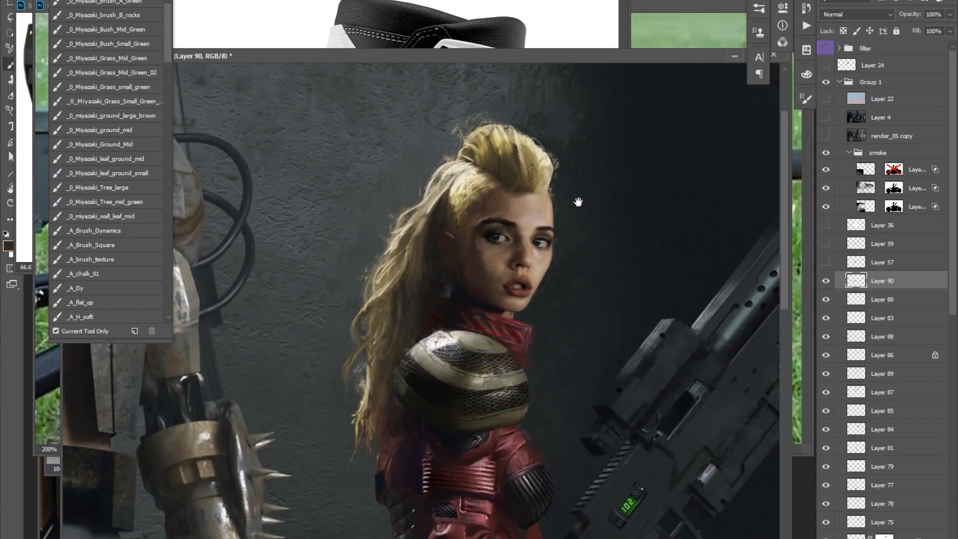
left_click_drag(529, 209, 528, 211)
left_click(513, 275, "alt")
left_click_drag(472, 293, 470, 297)
left_click(440, 245, "alt")
left_click_drag(575, 219, 572, 224)
scroll(573, 225, "down", 3)
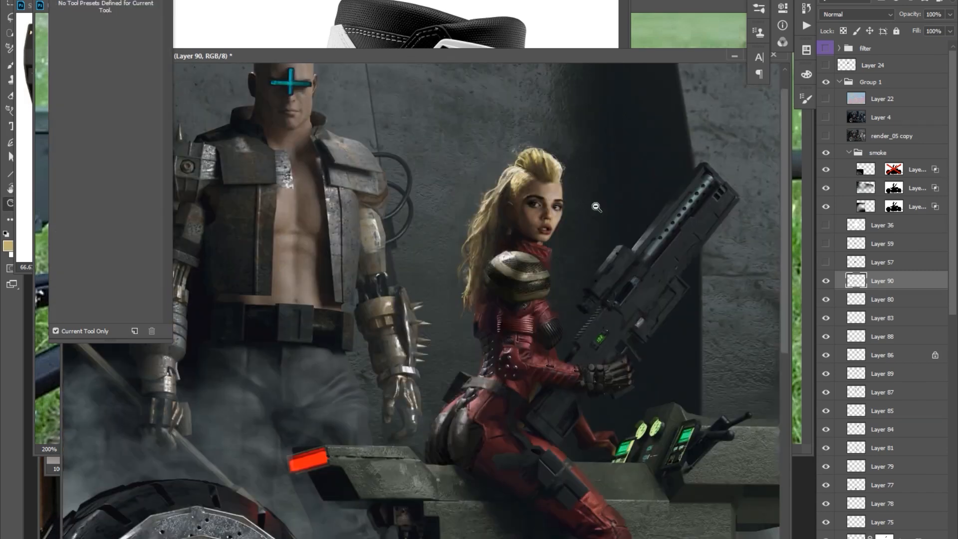
Refine the woman's suit, the rifle and the bike's controls with small brush strokes on Layer 90.
scroll(632, 205, "up", 2)
left_click(529, 285, "alt")
left_click_drag(599, 246, 559, 253)
left_click_drag(659, 306, 659, 278)
left_click(646, 434, "alt")
left_click_drag(728, 409, 725, 411)
left_click(391, 418, "alt")
left_click(359, 439, "alt")
left_click_drag(359, 439, 410, 451)
left_click_drag(607, 381, 603, 374)
mouse_move(592, 228)
left_mouse_down()
mouse_move(586, 216)
mouse_move(572, 248)
left_mouse_up()
left_click(583, 231, "alt")
right_click(572, 260, "ctrl")
left_click(597, 305)
Add a masked Curves adjustment layer above Layer 90 that affects only part of the image.
key("z")
left_click(585, 205)
left_click(856, 531, "ctrl")
scroll(843, 389, "up", 2)
left_click_drag(700, 119, 699, 125)
scroll(887, 349, "up", 10)
left_click(882, 279)
key("ctrl+alt+z")
key("ctrl+alt+z")
scroll(907, 389, "up", 10)
left_click(888, 250)
left_click(614, 172, "alt")
left_click(614, 172, "alt")
key("Tab")
key("Tab")
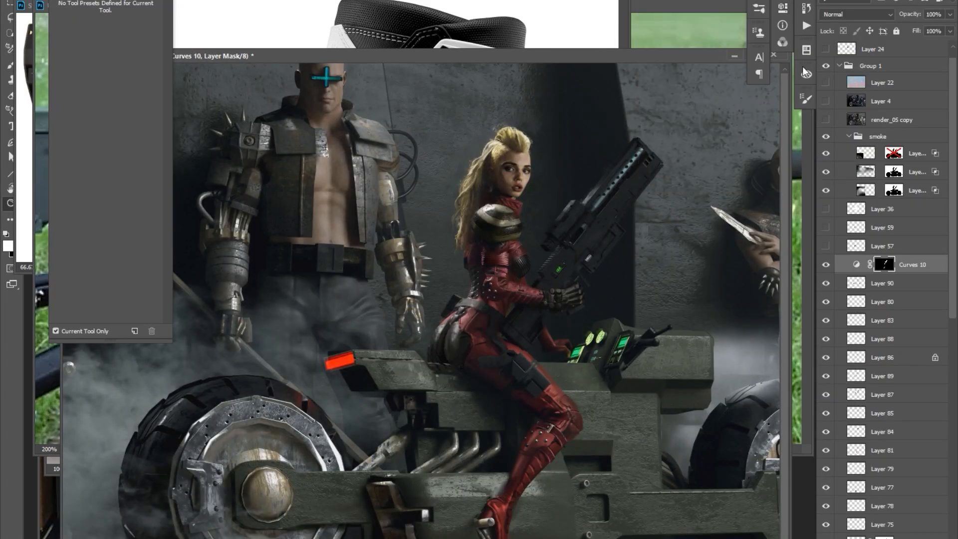
Compare the composition with the filter group shown and hidden.
scroll(873, 75, "up", 1)
left_click(826, 48)
left_click(827, 282)
left_click(825, 49)
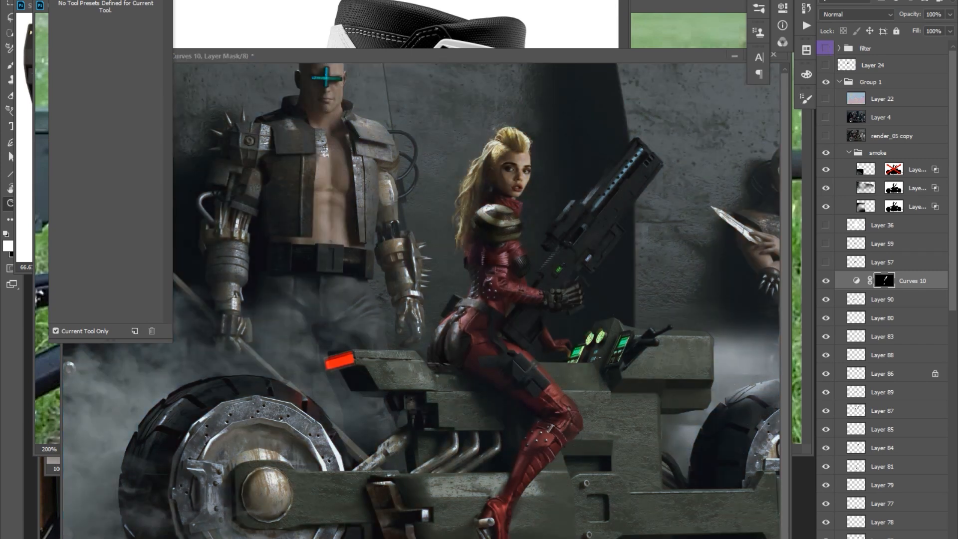
Paint bright glowing bars on the bike's red tail light on Layer 91, with Layer 92 clipped to it.
key("Tab")
left_click_drag(252, 214, 367, 357)
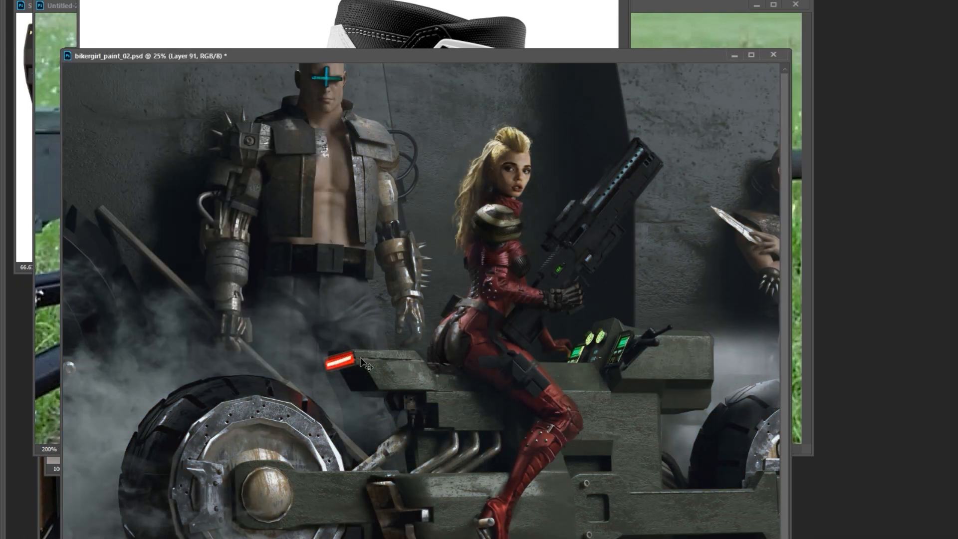
key("ctrl+e")
key("Tab")
key("ctrl+shift+alt+n")
key("ctrl+alt+g")
left_click(446, 342, "ctrl")
left_click(805, 73)
left_click_drag(289, 371, 316, 364)
left_click(355, 316, "alt")
Add a layer above Curves 11 and paint over the boot's straps to form a smoother studded red leather shin.
left_click(825, 48)
left_click_drag(570, 220, 486, 222)
key("Tab")
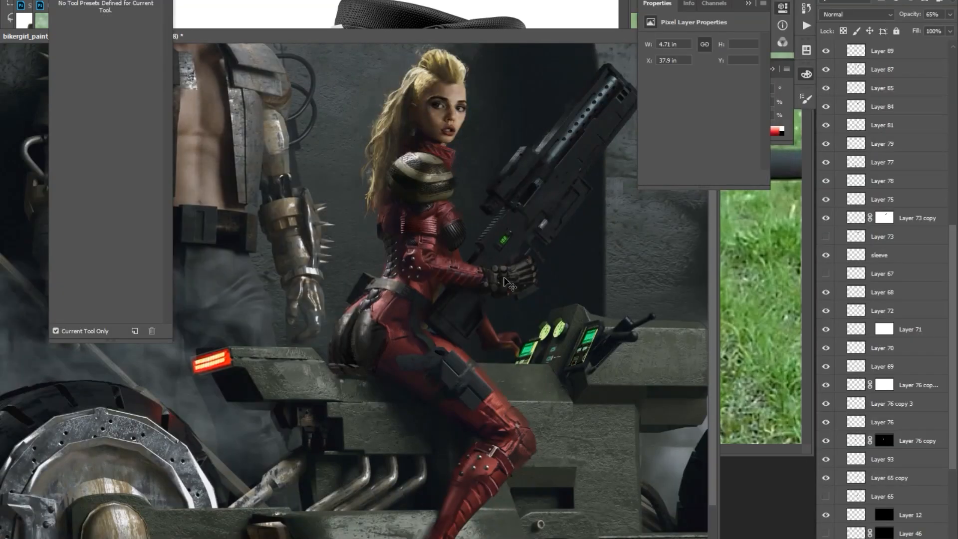
mouse_move(521, 436)
left_mouse_down()
mouse_move(498, 433)
mouse_move(506, 415)
left_mouse_up()
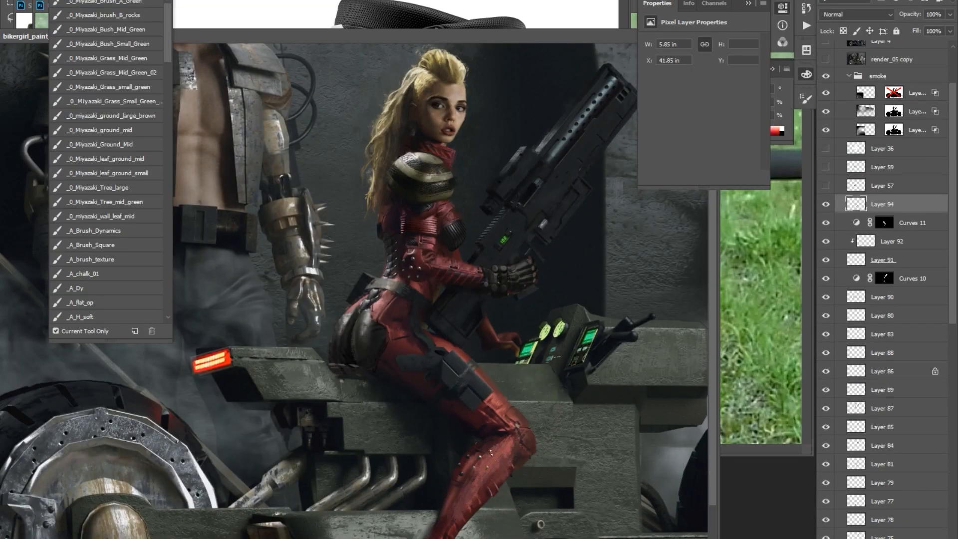
left_click_drag(494, 449, 499, 416)
left_click_drag(464, 457, 449, 482)
Refine the knee, lower thigh and boot contours on Layer 94 with brush strokes.
right_click(521, 439)
right_click(505, 416, "alt")
left_click(492, 367, "alt")
left_click_drag(469, 405, 473, 395)
mouse_move(441, 505)
left_mouse_down()
mouse_move(430, 530)
mouse_move(443, 515)
left_mouse_up()
left_click(488, 377, "alt")
mouse_move(529, 400)
left_mouse_down()
mouse_move(484, 435)
mouse_move(460, 398)
left_mouse_up()
left_click(421, 406, "alt")
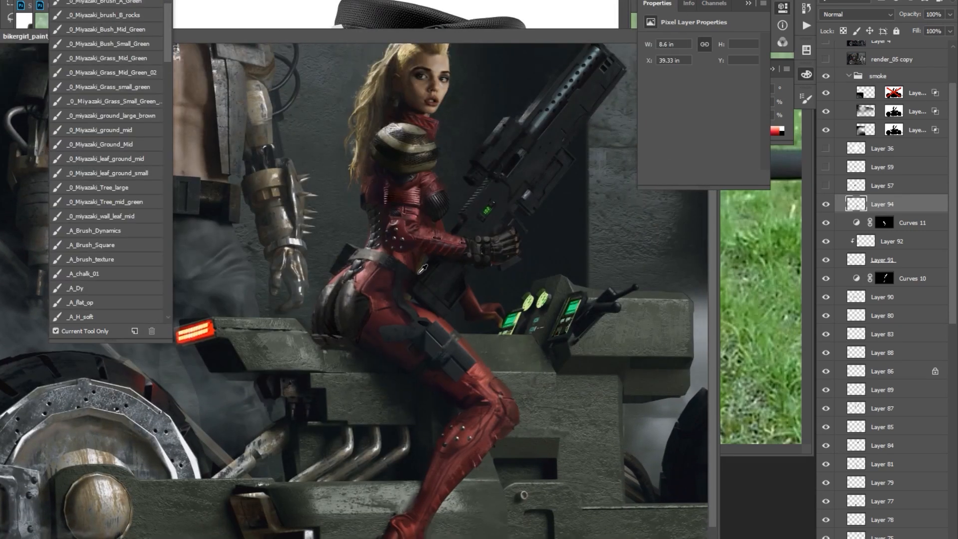
Touch up the rifle, the woman's suit and the seat edge on Layer 94, and pick the soft tapered brush.
key("ctrl+plus")
left_click_drag(588, 100, 476, 242)
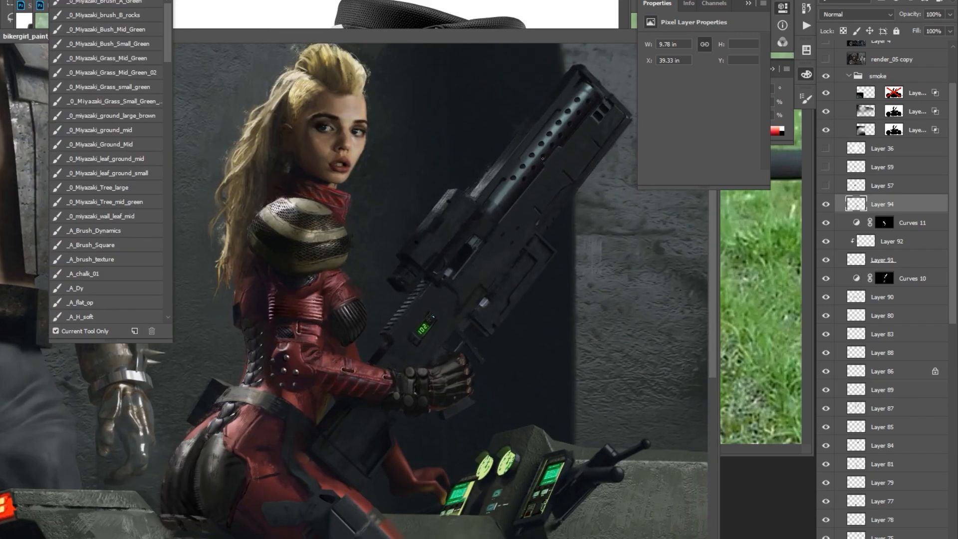
left_click_drag(610, 125, 580, 190)
key("ctrl+minus")
left_click_drag(459, 269, 556, 176)
key("ctrl+plus")
left_click_drag(536, 294, 474, 316)
key("ctrl+minus")
mouse_move(414, 249)
left_mouse_down()
mouse_move(506, 272)
mouse_move(491, 278)
left_mouse_up()
left_click(459, 118, "alt")
left_click_drag(528, 322, 511, 192)
right_click(587, 250)
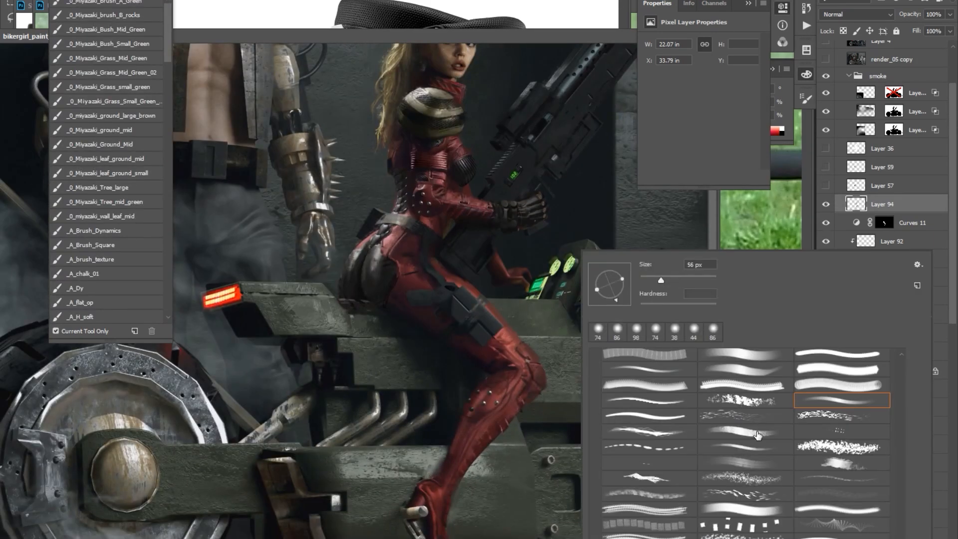
left_click(844, 399)
left_click_drag(538, 224, 406, 275)
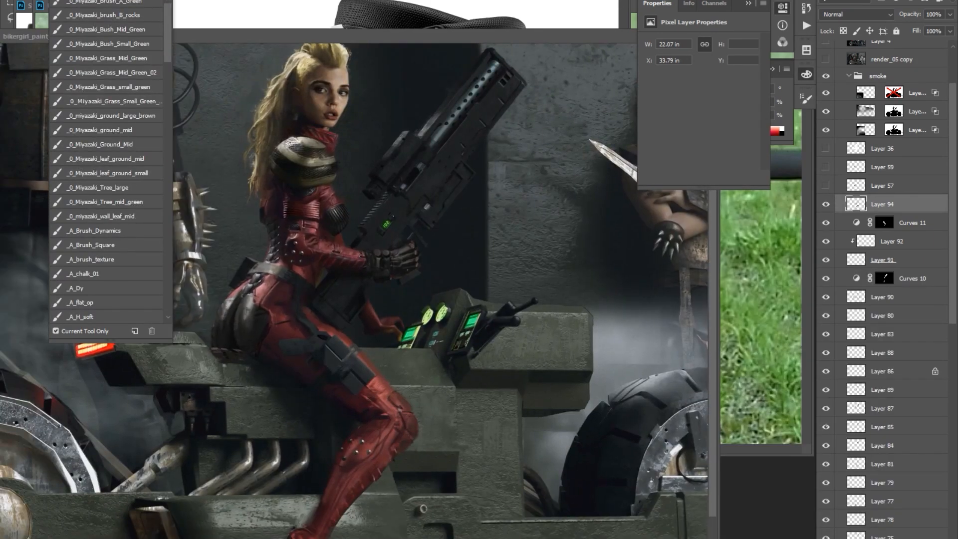
Copy a metal plate section from the reference image, paste it into bikergirl_paint_02.psd and place it on the bike body beside the knee.
key("Tab")
key("ctrl+Tab")
left_click_drag(371, 301, 394, 301)
left_click_drag(412, 279, 276, 251)
left_click_drag(315, 135, 398, 184)
key("ctrl+c")
key("ctrl+Tab")
key("ctrl+v")
left_click_drag(349, 323, 431, 404)
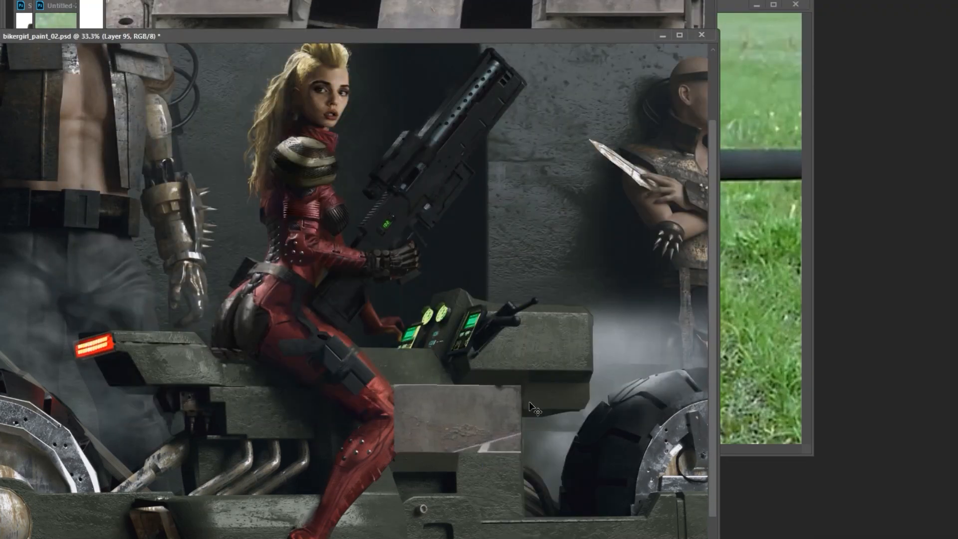
Adjust the pasted metal plate's colour balance twice to match the bike's green-grey body.
key("ctrl+b")
key("Return")
key("ctrl+b")
left_click_drag(770, 346, 772, 348)
key("Return")
Mask Layer 95 and paint in the mask to blend the metal texture into the bike body beside the knee.
key("Tab")
key("b")
left_click_drag(466, 424, 472, 458)
left_click_drag(561, 359, 633, 363)
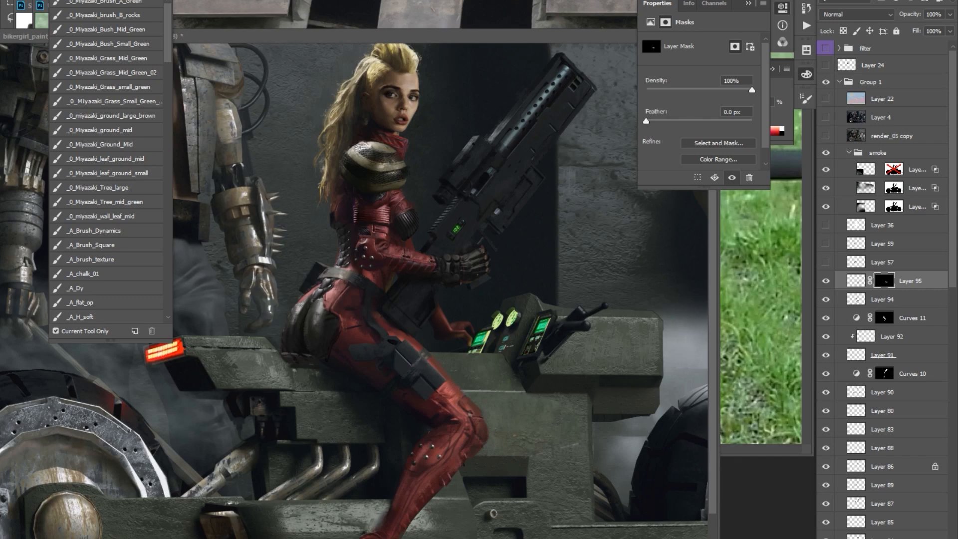
Copy a metal detail from the reference image, paste it into bikergirl_paint_02.psd, fit it on the bike body below the knee and duplicate it.
key("ctrl+Tab")
key("ctrl+c")
key("ctrl+Tab")
key("ctrl+v")
key("ctrl+t")
mouse_move(356, 324)
left_mouse_down()
mouse_move(490, 471)
mouse_move(518, 477)
mouse_move(466, 469)
left_mouse_up()
key("b")
key("v")
key("ctrl+j")
left_click_drag(538, 464, 611, 350)
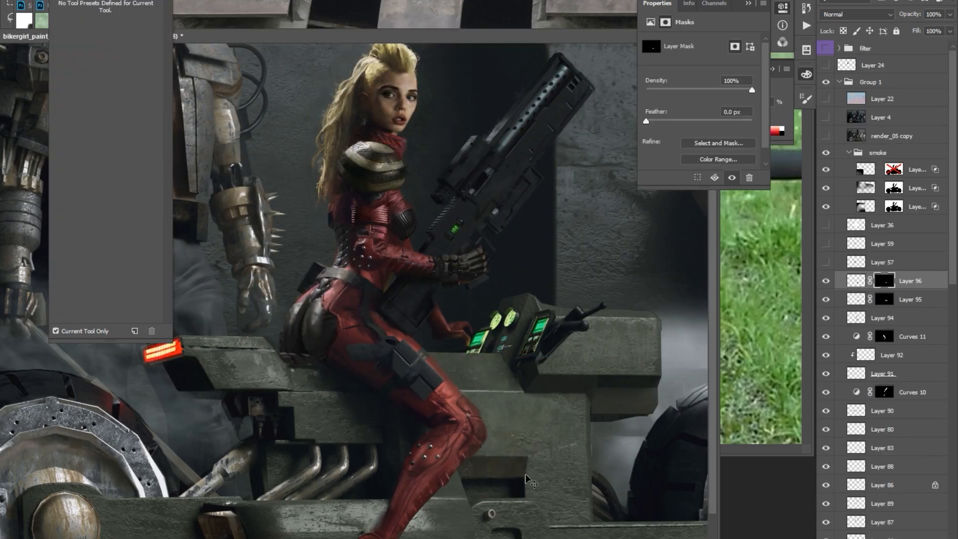
Merge the duplicated metal detail, clean up and reposition it on the lower bike body, and duplicate Layer 95.
key("ctrl+e")
key("e")
key("v")
key("ctrl+minus")
key("ctrl+plus")
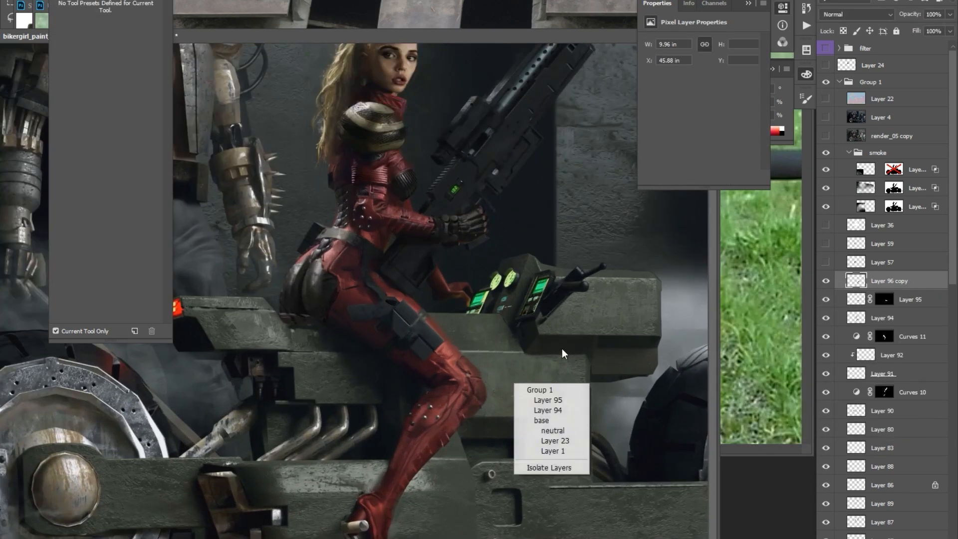
key("ctrl+j")
key("b")
On a new layer, paint around the recessed slot, then select the triangular panel beside the shin and shade it.
key("ctrl+shift+alt+n")
left_click_drag(518, 495, 519, 500)
left_click_drag(513, 505, 517, 499)
key("l")
mouse_move(410, 484)
left_mouse_down()
mouse_move(476, 484)
mouse_move(431, 481)
left_mouse_up()
key("b")
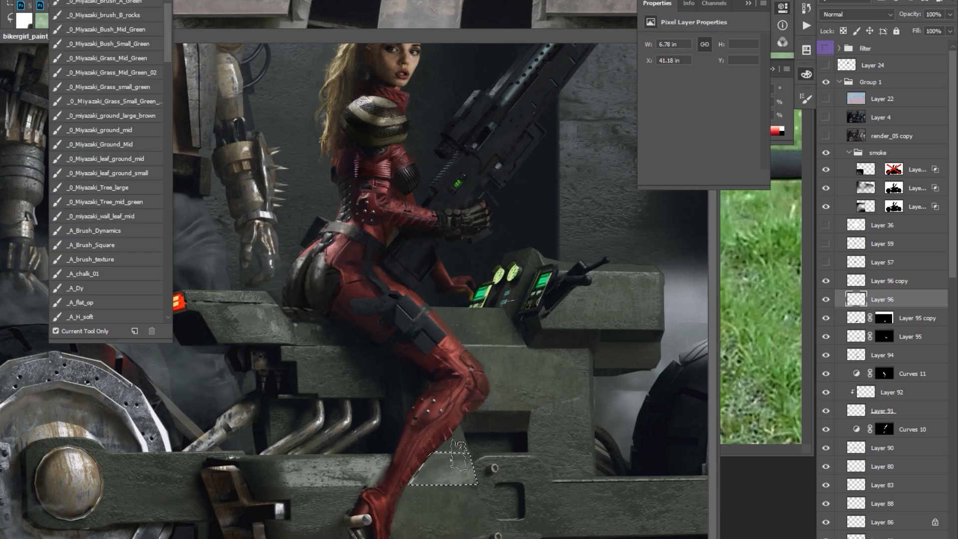
left_click_drag(427, 317, 455, 345)
left_click_drag(455, 346, 446, 325)
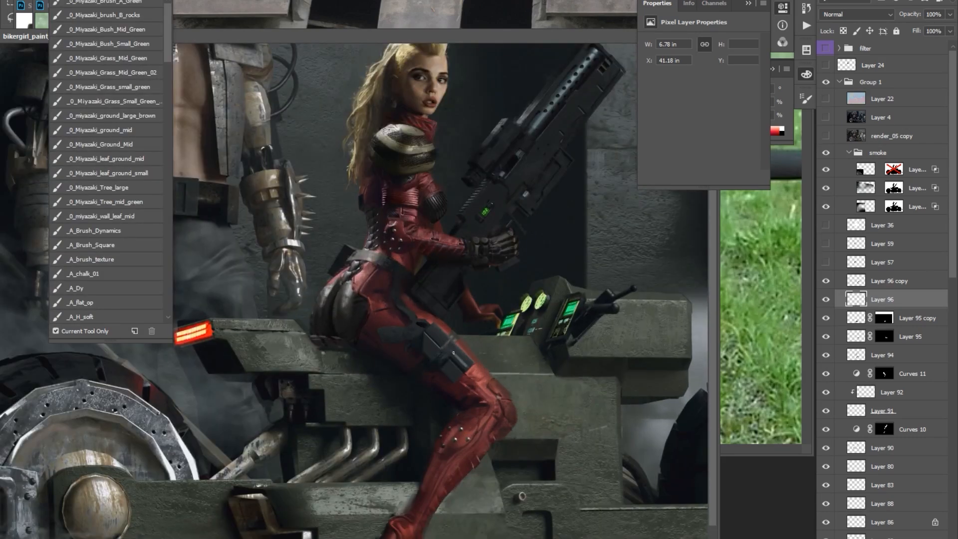
Touch up the woman's suit, the bike body and the rifle on Layer 96 with the brush.
left_click_drag(425, 357, 422, 357)
mouse_move(521, 383)
left_mouse_down()
mouse_move(501, 376)
mouse_move(472, 403)
left_mouse_up()
left_click_drag(477, 191, 481, 232)
mouse_move(531, 217)
left_mouse_down()
mouse_move(540, 214)
mouse_move(540, 172)
left_mouse_up()
mouse_move(356, 240)
left_mouse_down()
mouse_move(347, 268)
mouse_move(362, 285)
mouse_move(342, 274)
left_mouse_up()
left_click(370, 225, "alt")
left_click(520, 166)
scroll(525, 184, "up", 2)
left_click_drag(493, 285, 512, 271)
left_click_drag(519, 229, 516, 246)
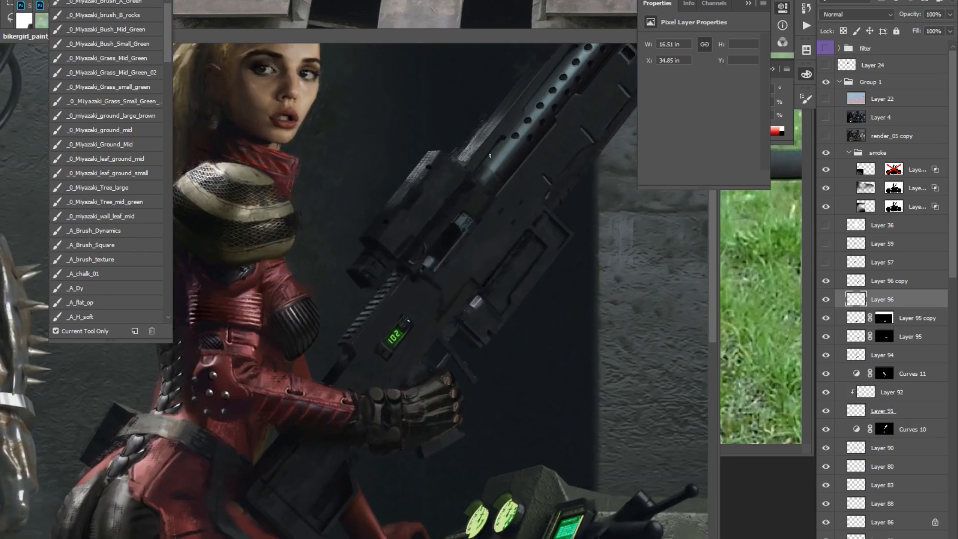
key("ctrl+minus")
key("Tab")
left_click_drag(651, 71, 626, 124)
scroll(626, 124, "down", 1)
left_click_drag(292, 461, 298, 439)
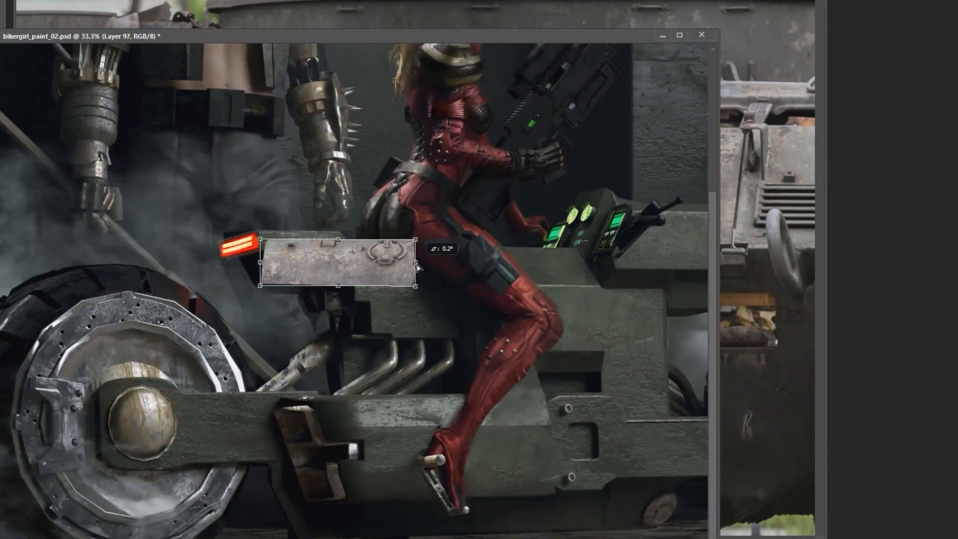
Place a round hatch detail from the reference on the bike body beside the console and blend it with a mask on Layer 97.
left_click_drag(449, 244, 636, 244)
left_click_drag(454, 367, 460, 370)
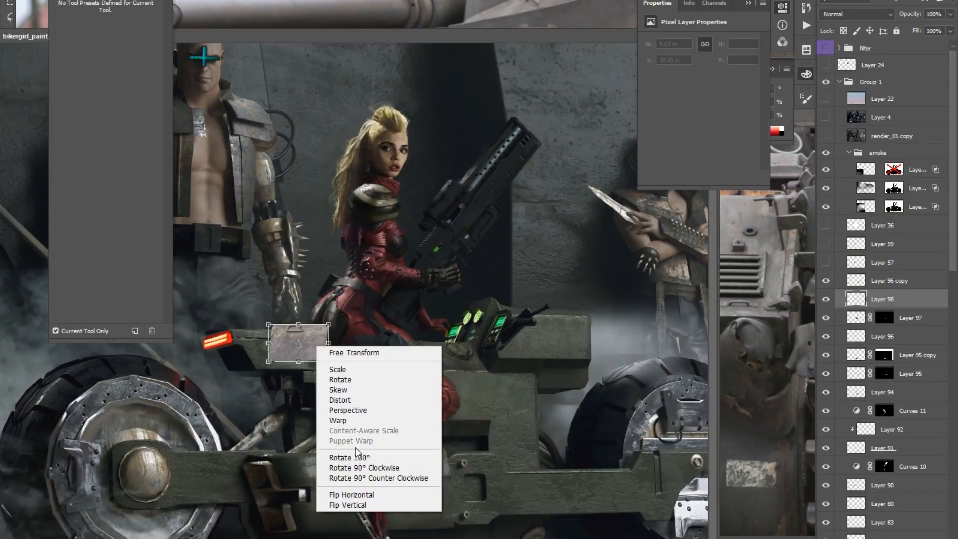
left_click(356, 447)
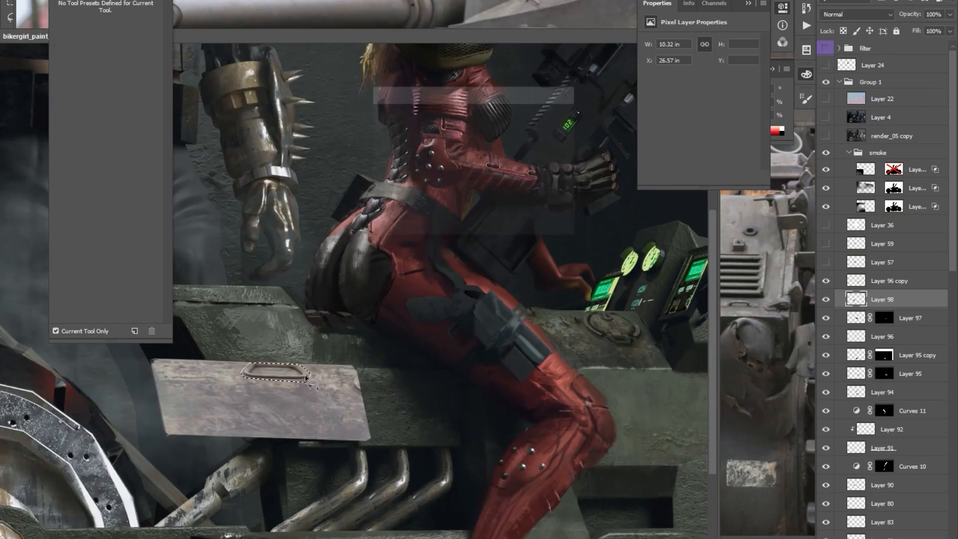
Blend the pasted metal plate with the handle on Layer 98 into the bike body below the seat using blending options and a mask.
left_click_drag(522, 383, 412, 301)
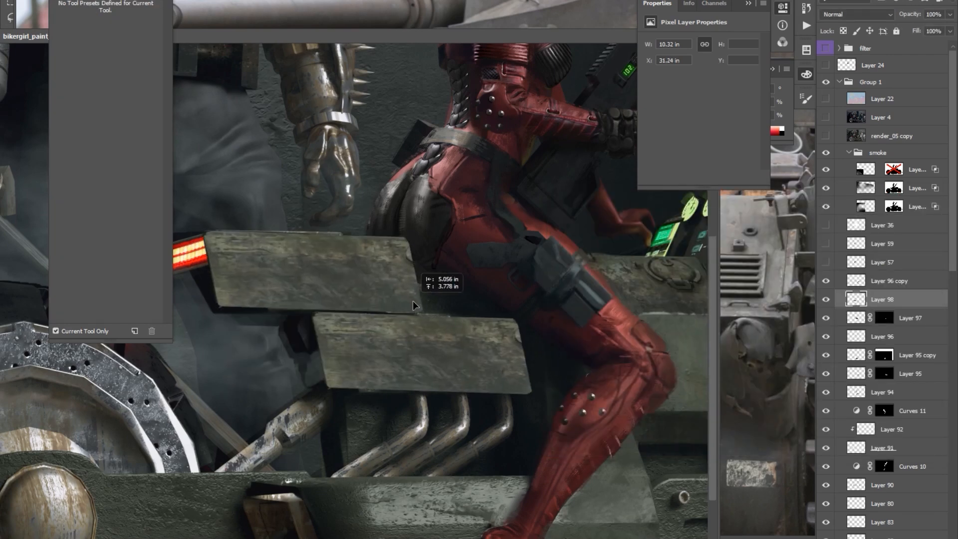
right_click(870, 299)
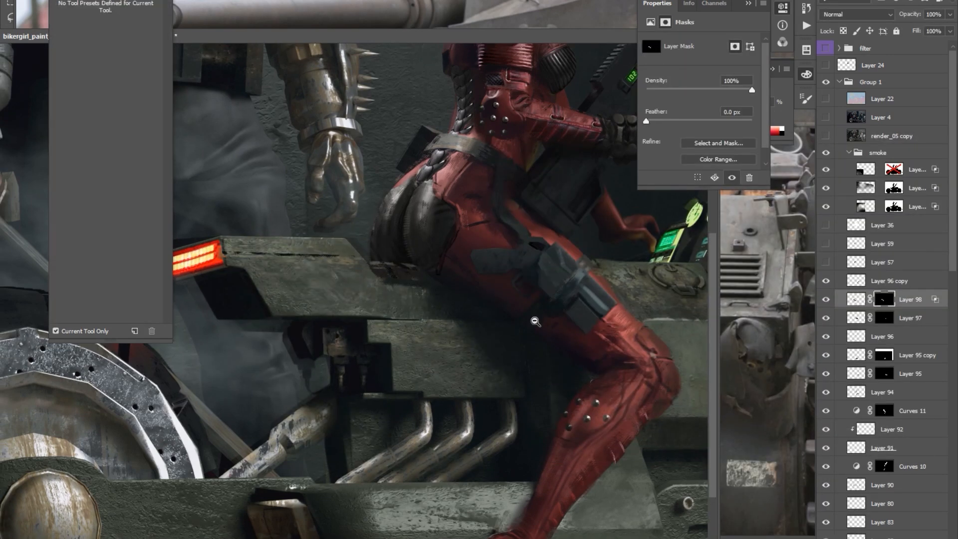
key("ctrl+0")
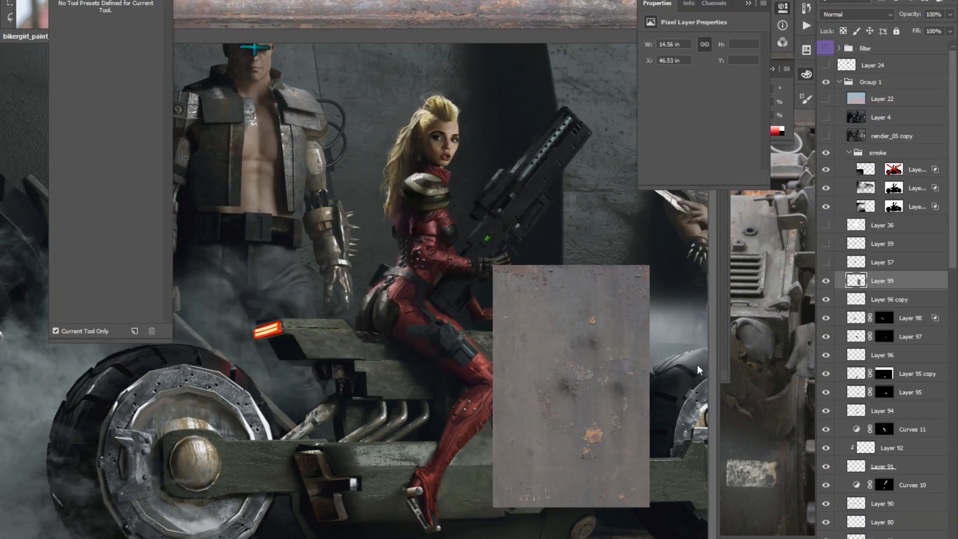
Paste a weathered metal wall section over the front of the bike body and adjust its colour balance and hue/saturation to match.
key("ctrl+b")
key("Return")
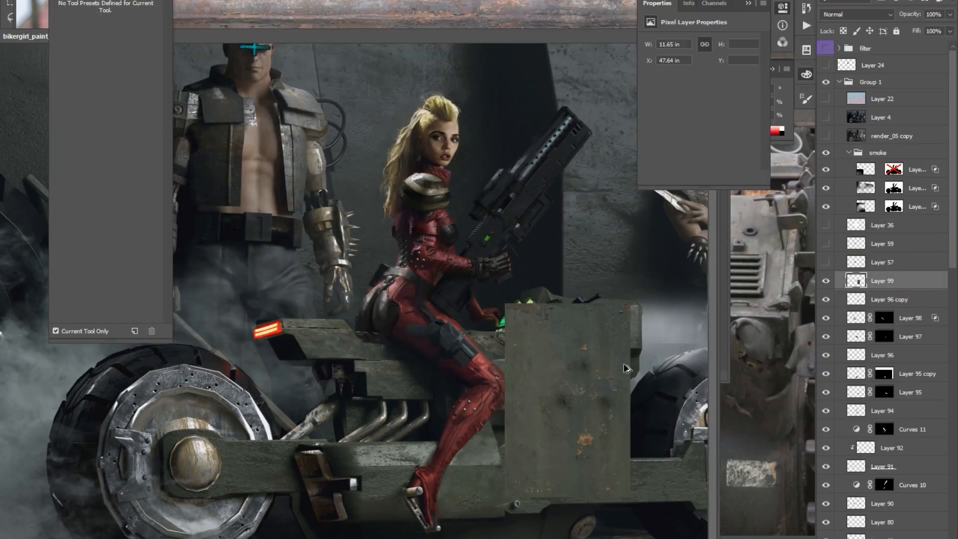
key("ctrl+u")
key("Return")
Merge the weathered metal pieces into Layer 99, add an inverted mask and paint the texture onto the bike body.
key("ctrl+e")
key("ctrl+i")
key("b")
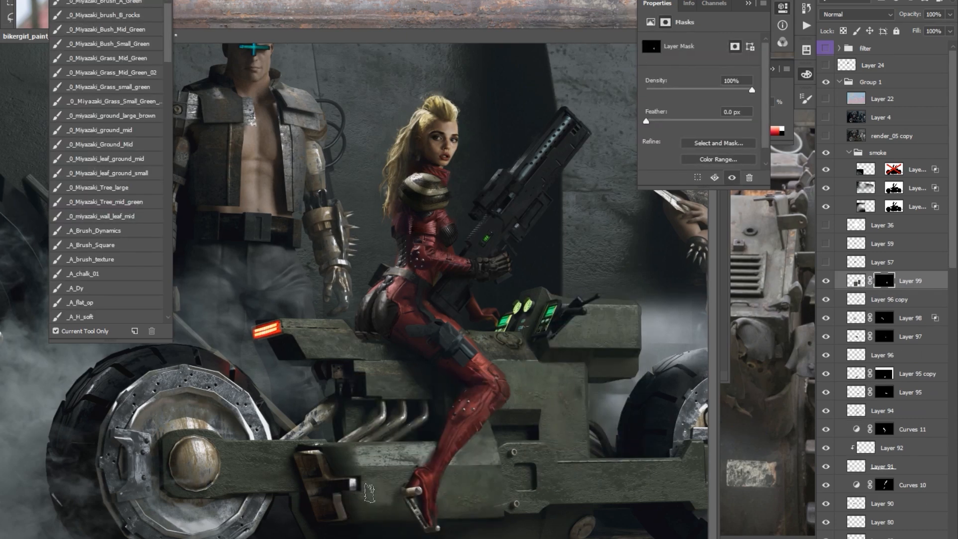
left_click(856, 281)
key("v")
key("b")
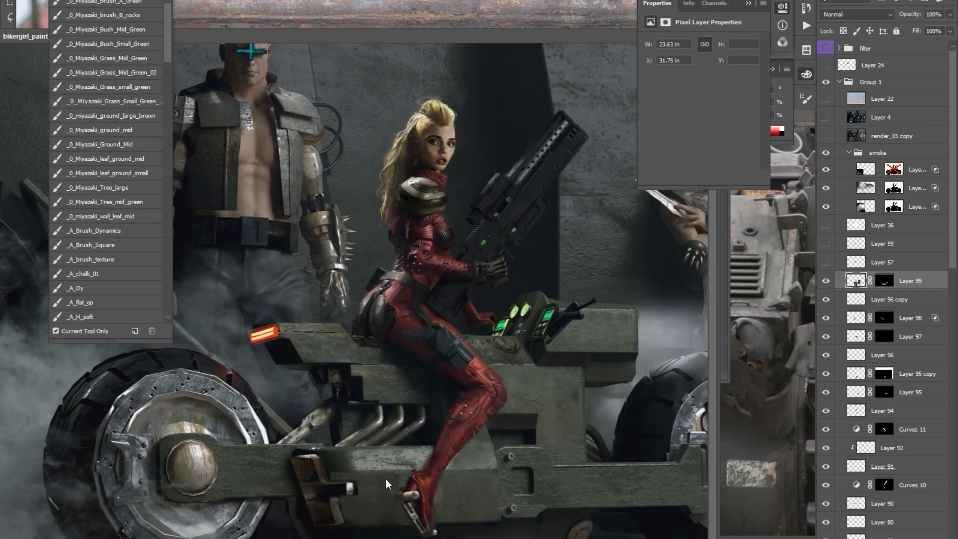
On a new layer, select the strip along the lower bike beam's top edge behind the foot with the lasso and paint it.
key("ctrl+shift+alt+n")
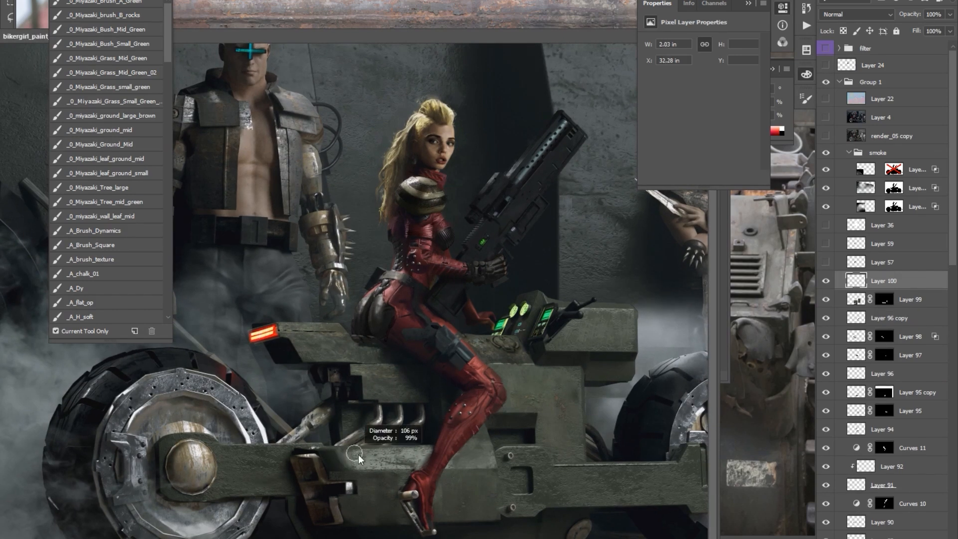
key("l")
left_click(415, 467)
left_click(329, 470)
left_click(319, 449)
left_click_drag(383, 439, 436, 454)
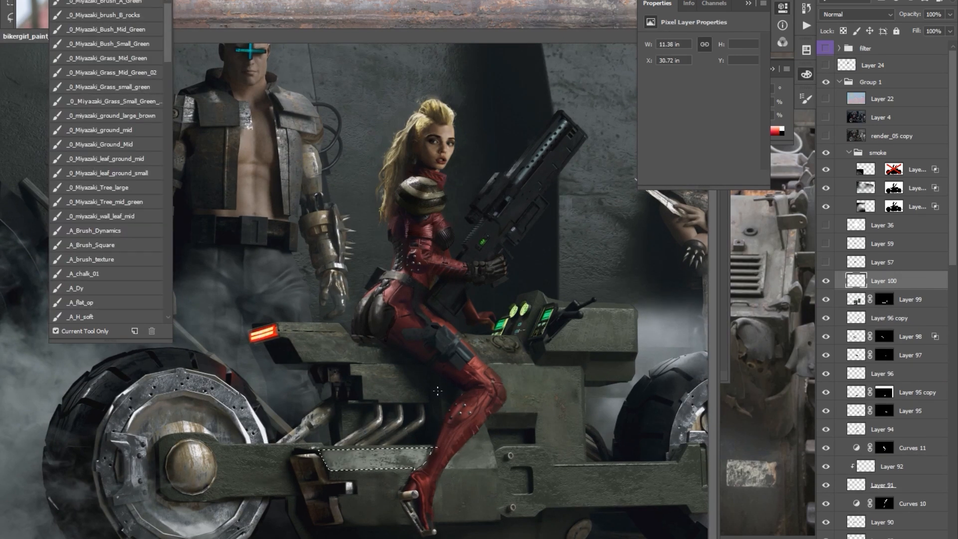
Paste the scratched metal piece from the vehicle reference beside the console, adjust its curves and blending options, and mask Layer 101.
mouse_move(344, 470)
left_mouse_down()
mouse_move(221, 466)
mouse_move(223, 488)
left_mouse_up()
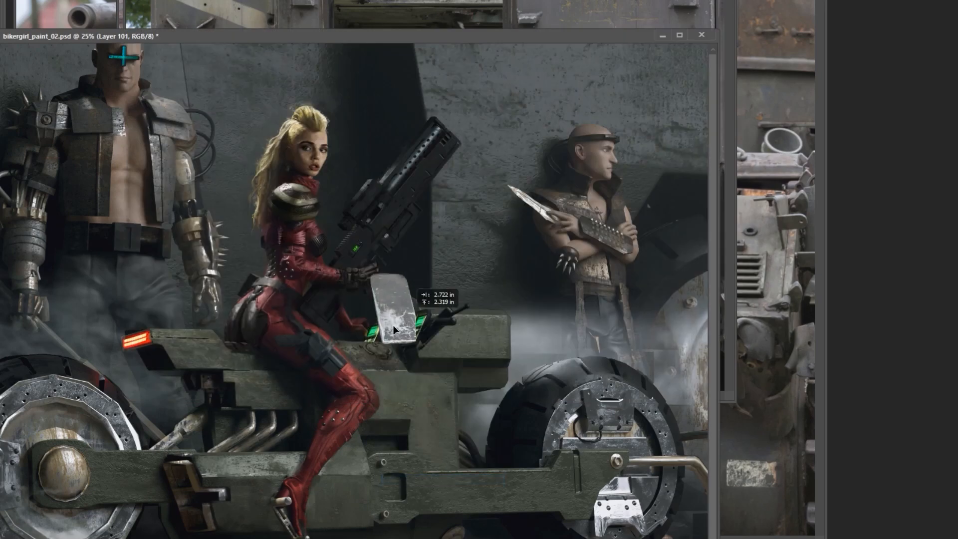
key("ctrl+m")
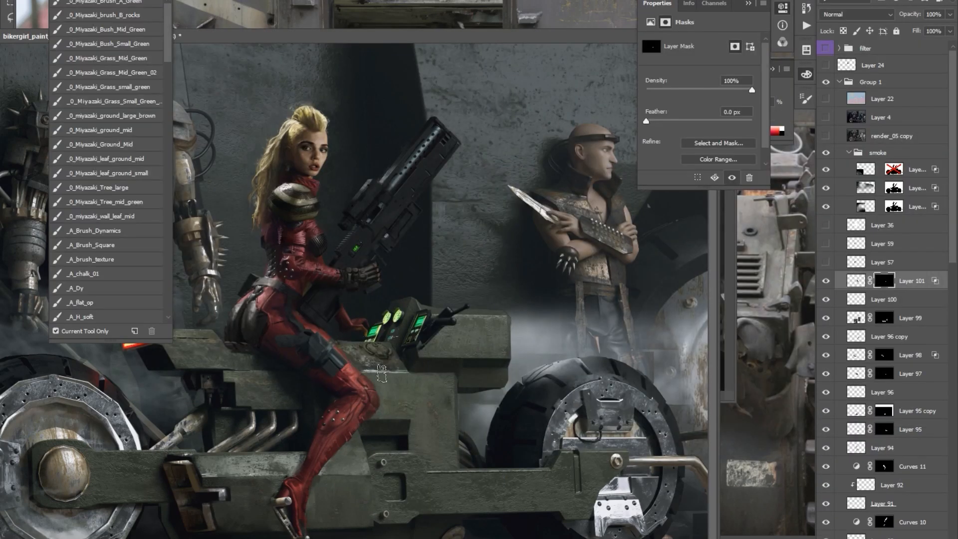
key("Tab")
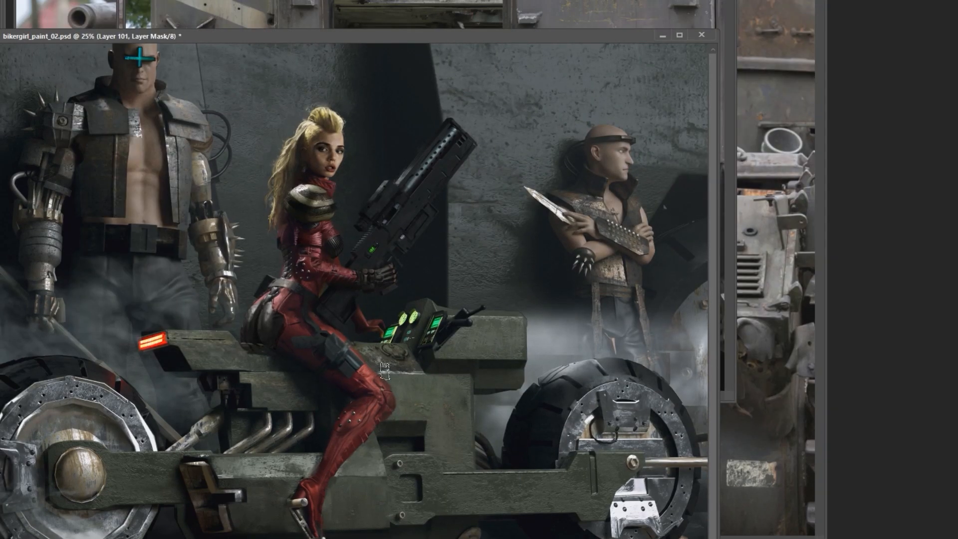
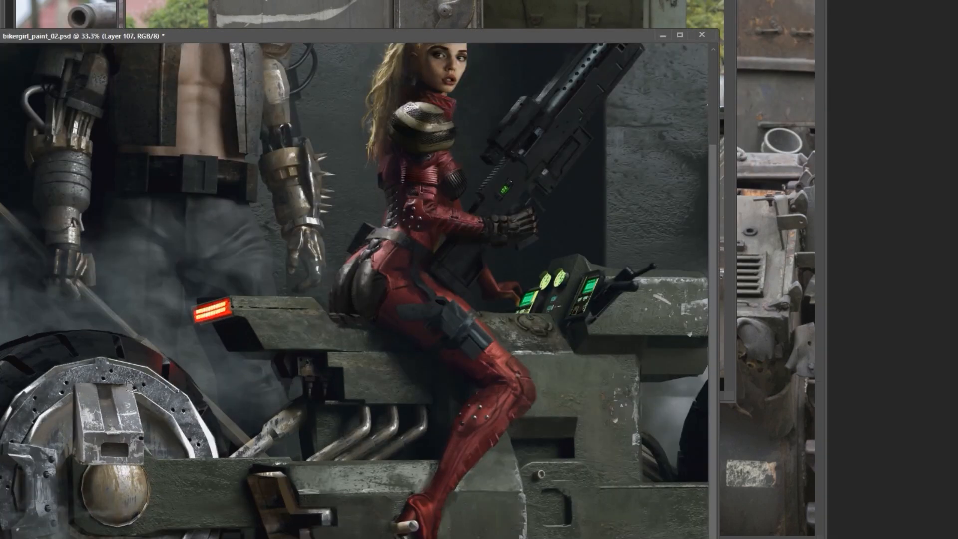
Scale down the metal bracket on Layer 107 and reposition it just above the rear wheel's hub.
key("ctrl+t")
left_click_drag(144, 383, 135, 391)
key("Return")
left_click_drag(129, 433, 128, 420)
key("ctrl+minus")
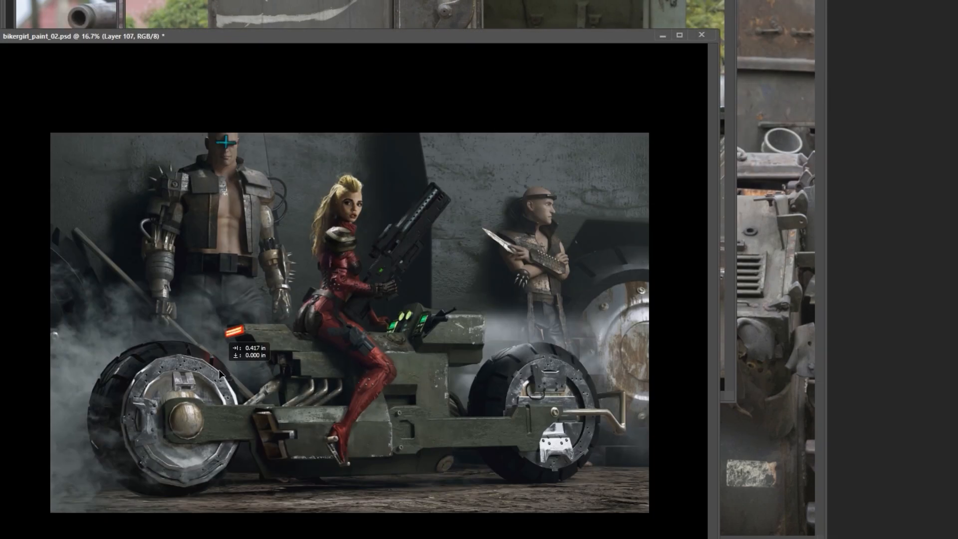
key("ctrl+plus")
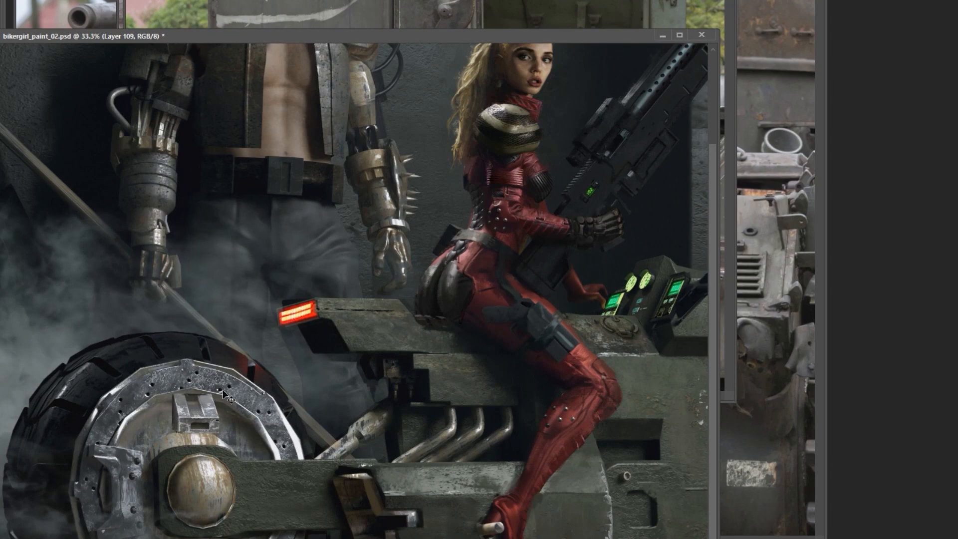
key("ctrl+minus")
Duplicate the bracket and place a flipped copy just below the rear wheel's hub.
key("ctrl+j")
key("ctrl+t")
left_click_drag(191, 406, 196, 481)
right_click(194, 469)
left_click(224, 461)
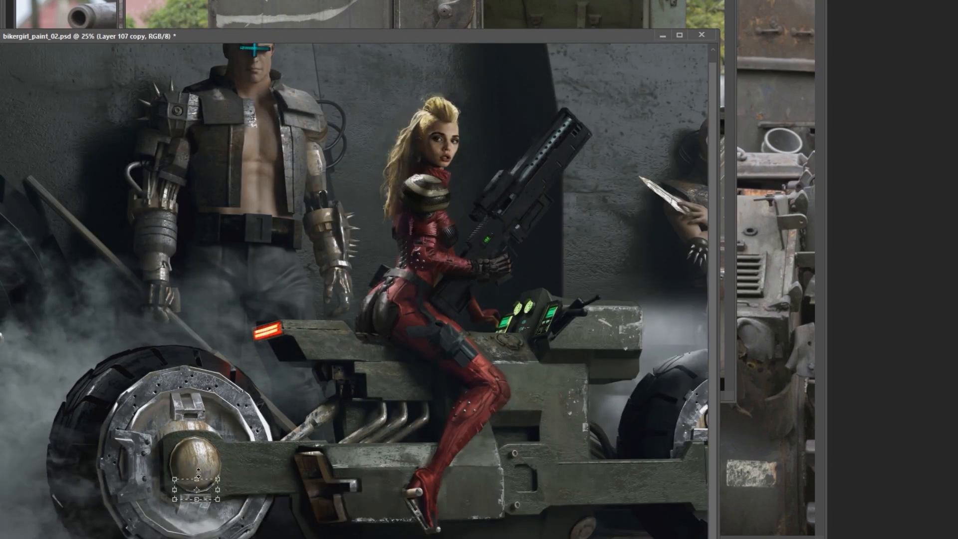
right_click(196, 407)
left_click(220, 450)
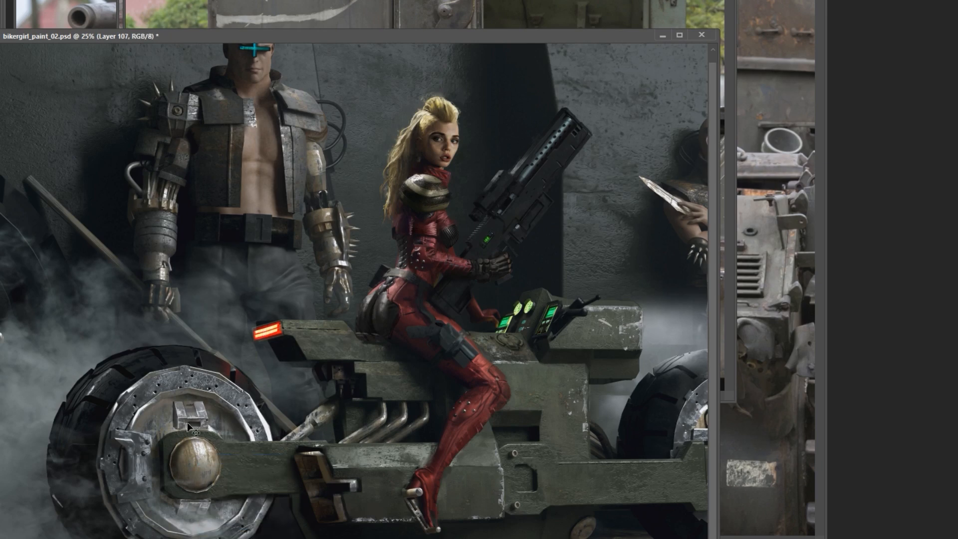
Hide the smoke group so the bike and figures can be worked on without haze.
key("ctrl+minus")
key("ctrl+plus")
key("Tab")
scroll(893, 191, "up", 3)
left_click(894, 192)
key("e")
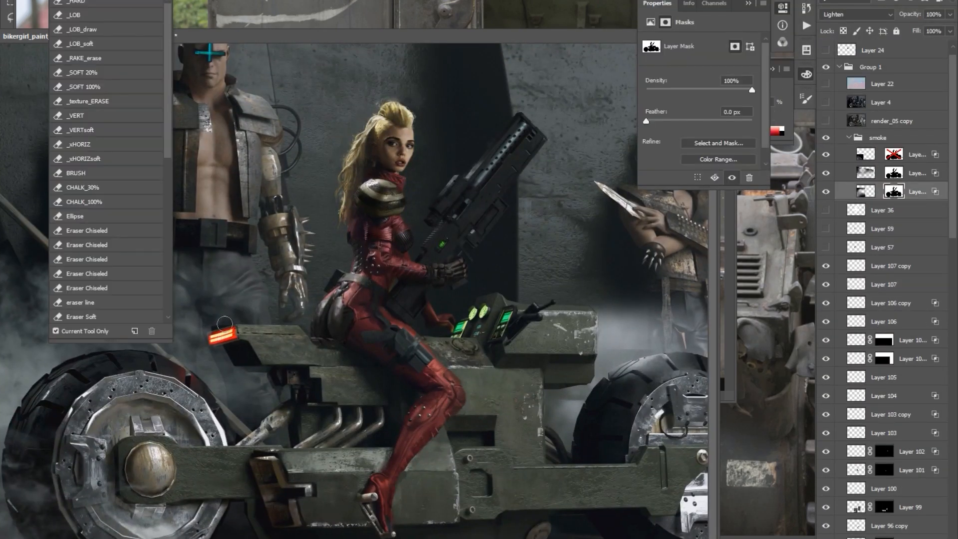
key("Tab")
key("Tab")
left_click(877, 138)
key("Tab")
Copy a rusty metal panel from the vehicle reference and paste it over the bike's lower front beam.
mouse_move(367, 537)
left_click_drag(491, 272, 382, 303)
left_click(430, 300, "ctrl")
left_click(774, 240)
left_click_drag(279, 144, 434, 178)
key("ctrl+Tab")
key("ctrl+v")
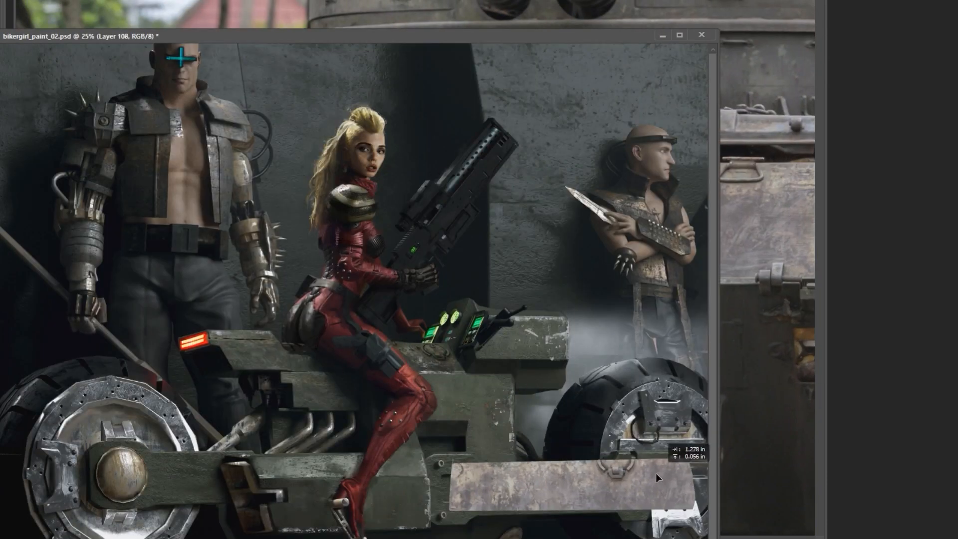
left_click_drag(644, 473, 651, 484)
Match the pasted panel to the green bike body with curves and colour balance.
key("ctrl+b")
key("ctrl+m")
left_click_drag(762, 253, 762, 315)
key("ctrl+b")
left_click(803, 408)
left_click(740, 408)
Add a mask to Layer 108 and brush the panel texture into the lower front beam.
key("Tab")
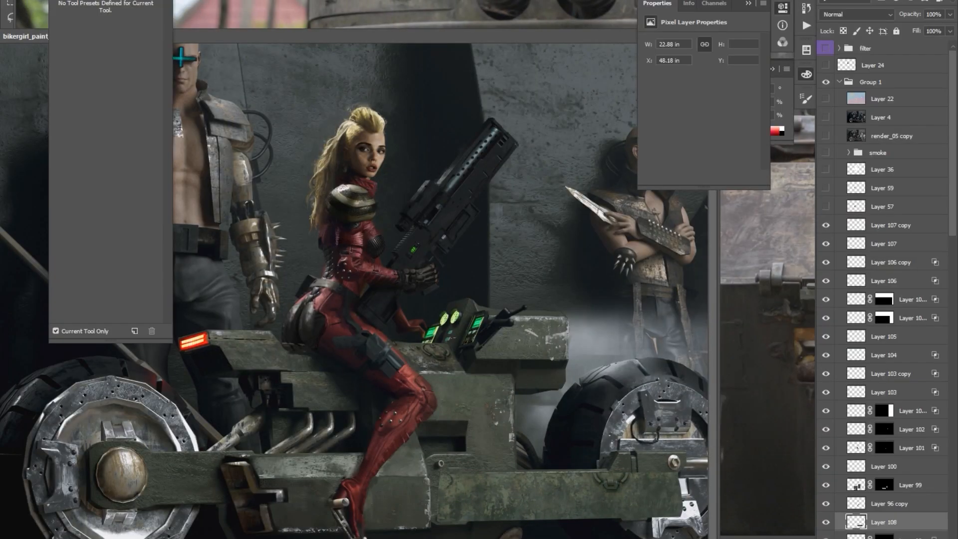
left_click(875, 537, "alt")
key("b")
left_click_drag(494, 489, 573, 481)
key("Tab")
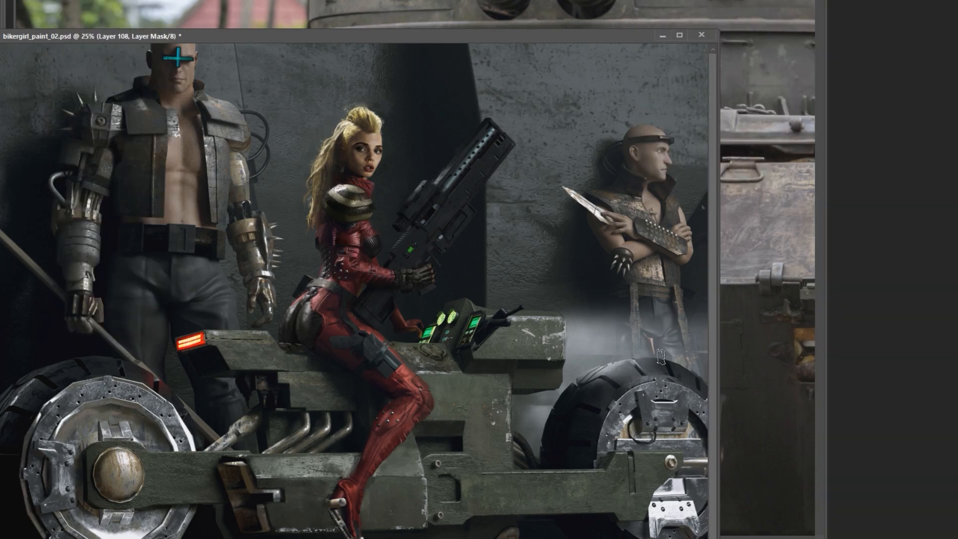
Copy the round perforated disc from the vehicle reference and paste it scaled down on the lower body beside the boot.
key("ctrl+Tab")
left_click_drag(343, 144, 515, 338)
key("ctrl+c")
key("ctrl+Tab")
key("ctrl+v")
key("ctrl+t")
left_click_drag(568, 384, 535, 417)
left_click_drag(519, 458, 445, 495)
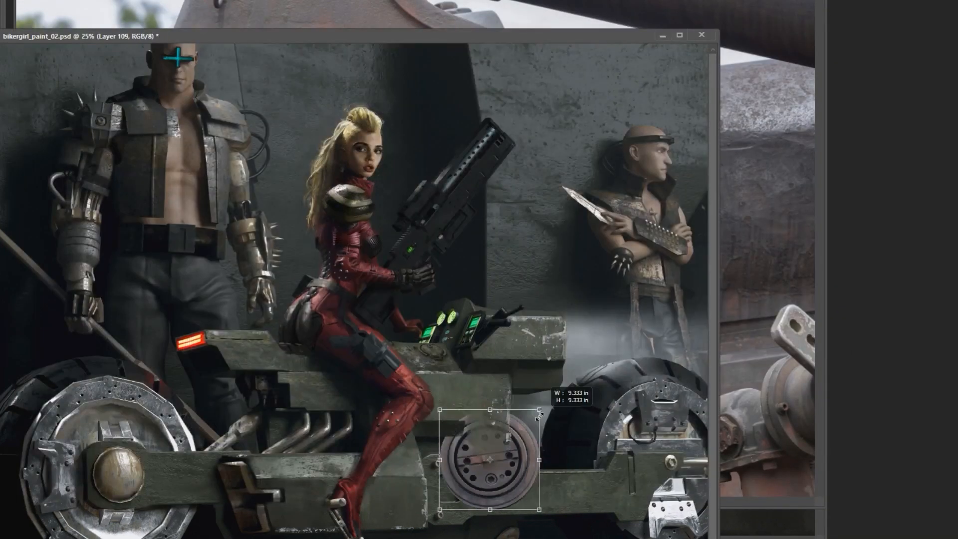
right_click(420, 486)
left_click(431, 382)
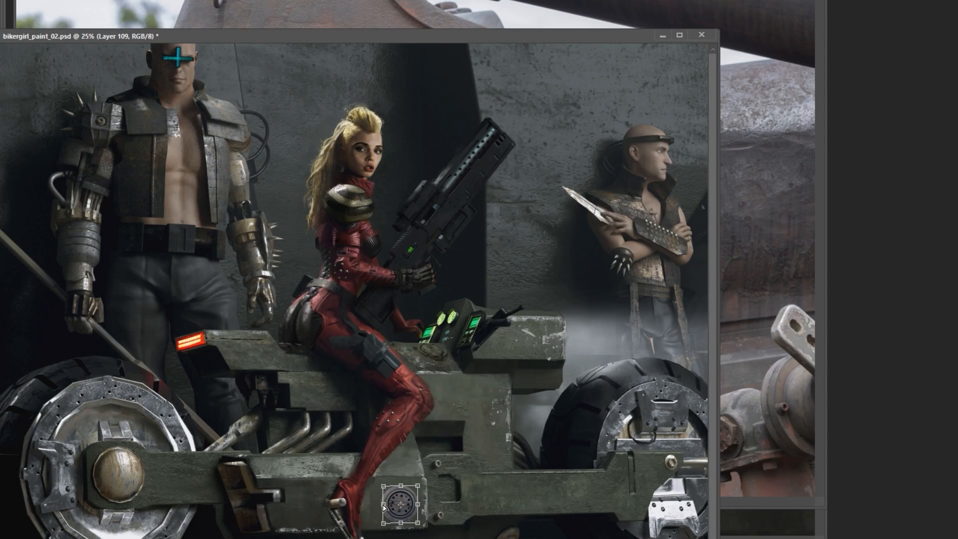
left_click_drag(587, 369, 612, 357)
key("v")
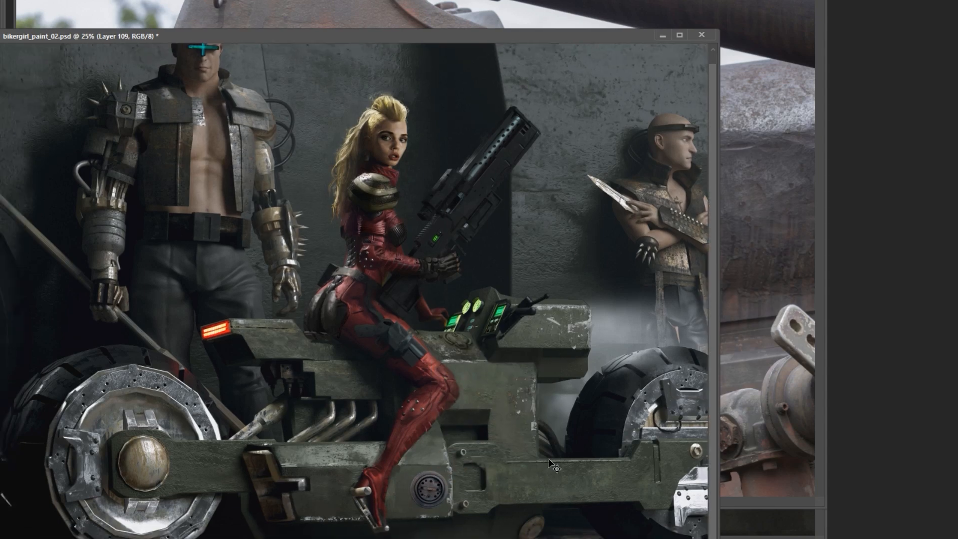
key("Return")
Adjust the disc's colour balance and layer blending, and place a copy on the rear wheel's hub.
key("ctrl+b")
left_click_drag(771, 355, 763, 355)
key("Return")
key("Tab")
double_click(922, 225)
left_click_drag(649, 299, 702, 299)
key("Return")
key("Tab")
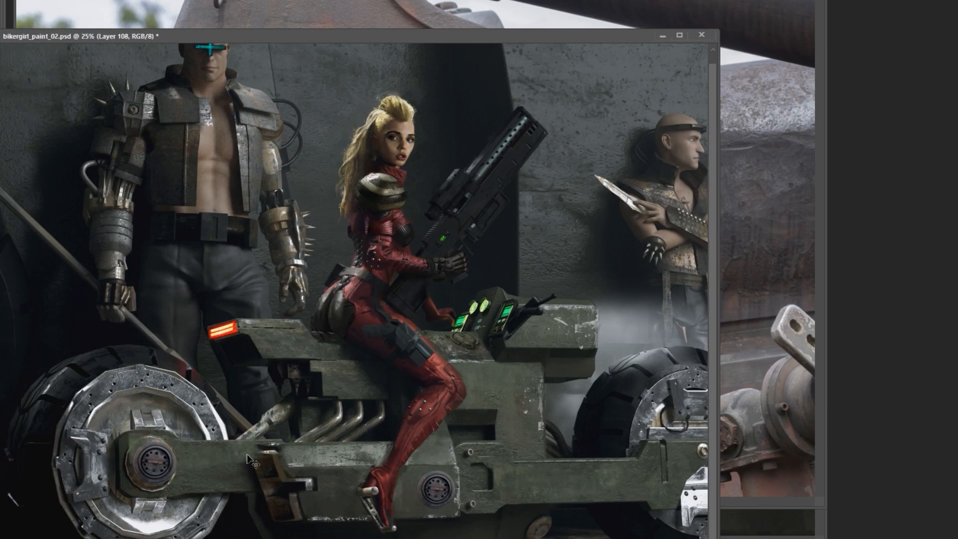
Apply a curves adjustment and align the disc copy with the rear wheel's hub.
key("ctrl+m")
key("Return")
key("Tab")
key("Tab")
right_click(120, 459, "ctrl")
left_click(157, 479)
left_click_drag(145, 469, 127, 459)
left_click(131, 460, "ctrl")
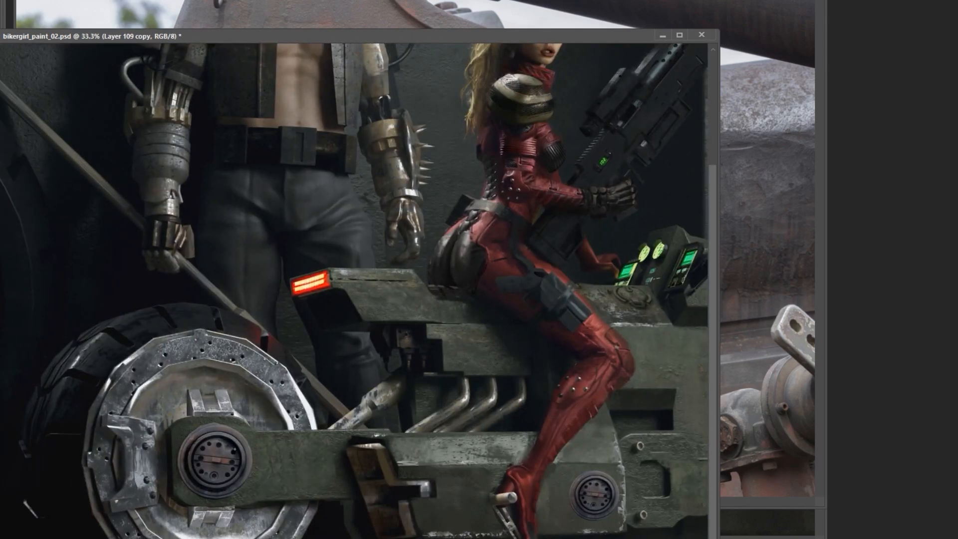
Remove the disc from the lower body and refine the remaining copy on the rear wheel's hub.
left_click(215, 436, "alt")
left_click(189, 449, "ctrl")
left_click(188, 449, "ctrl")
left_click_drag(188, 449, 208, 434)
mouse_move(204, 412)
left_mouse_down()
mouse_move(154, 443)
mouse_move(223, 412)
left_mouse_up()
key("ctrl+e")
left_click(192, 463, "alt")
left_click(192, 463, "alt")
left_click_drag(297, 360, 261, 363)
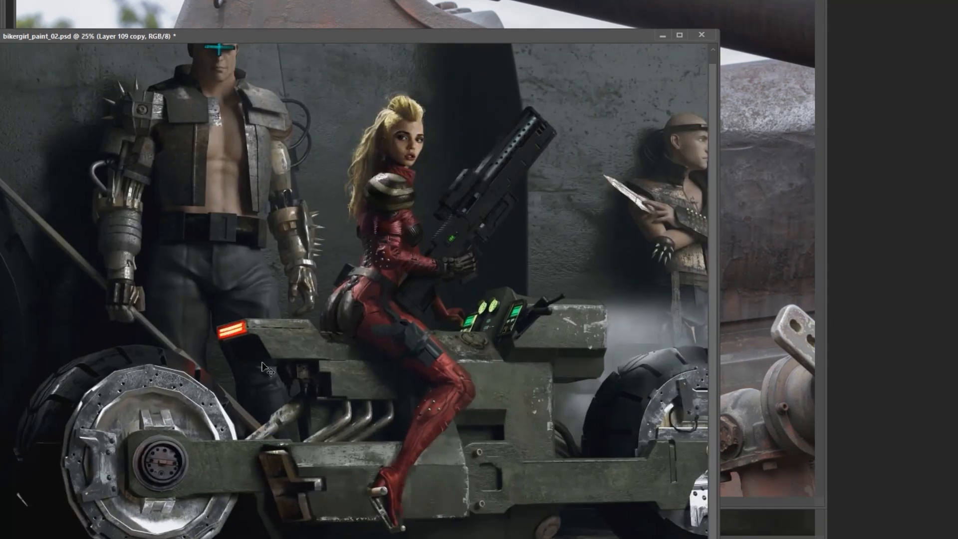
Adjust the colour balance of the disc detail on the rear wheel's hub.
left_click(207, 474)
left_click_drag(286, 399, 228, 399)
key("ctrl+b")
key("Return")
left_click_drag(416, 304, 444, 304)
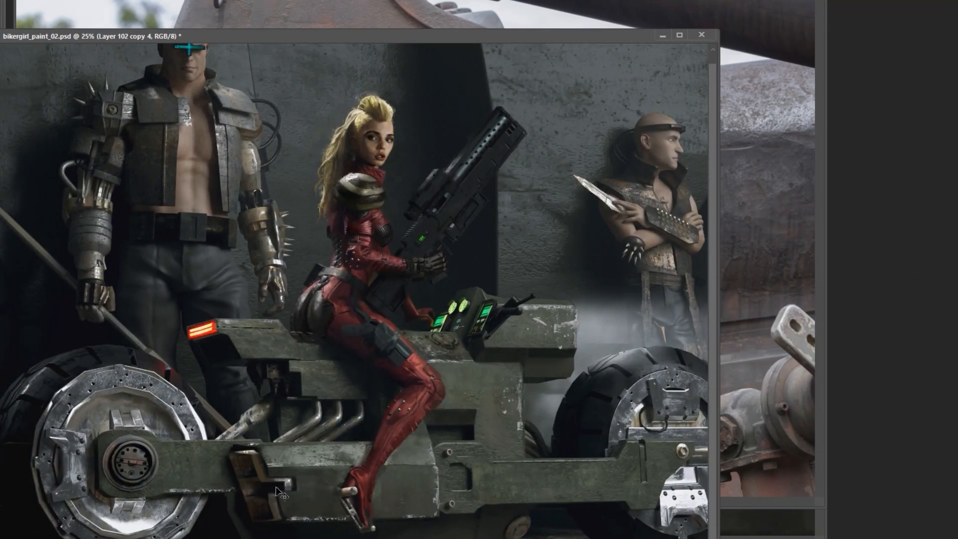
Duplicate Layer 102 copy 4 and reposition the duplicated panel detail on the bike body.
key("Tab")
left_click(423, 184)
key("ctrl+j")
left_click_drag(537, 300, 547, 296)
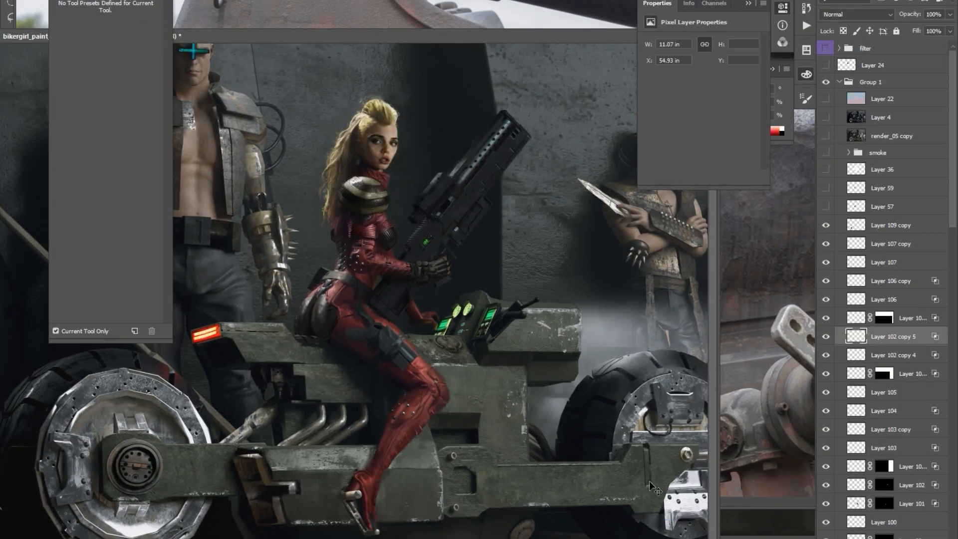
left_click(624, 347, "alt")
left_click_drag(624, 346, 516, 344)
key("Tab")
left_click(412, 312, "ctrl")
left_click_drag(412, 313, 430, 303)
Look through the open vehicle reference photos for further metal details and arrange their windows around the painting.
key("ctrl+Tab")
key("ctrl+Tab")
key("ctrl+Tab")
key("ctrl+Tab")
key("ctrl+minus")
key("ctrl+minus")
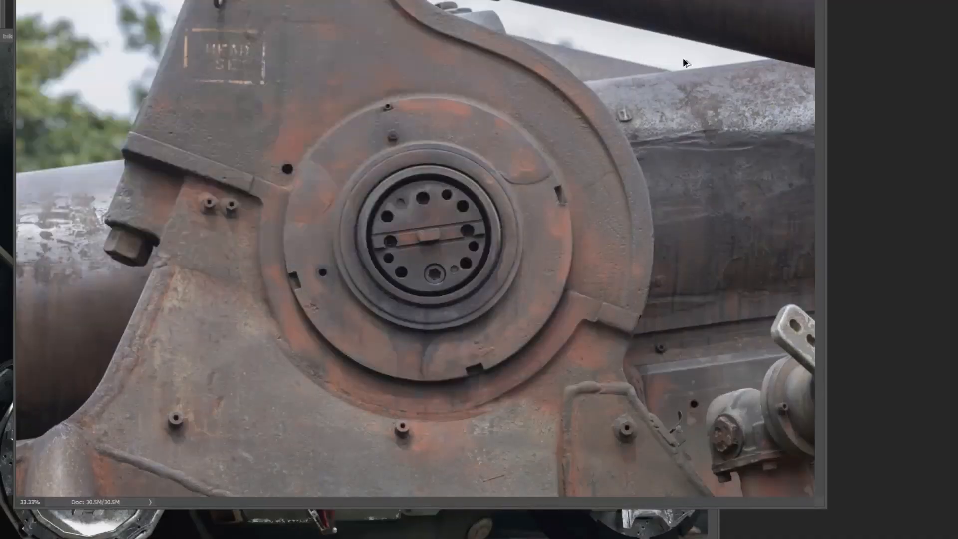
key("ctrl+Tab")
key("ctrl+minus")
key("ctrl+minus")
key("ctrl+minus")
key("ctrl+minus")
key("ctrl+Tab")
key("ctrl+plus")
left_click_drag(549, 30, 532, 122)
Paste the metal grab handle from the vehicle reference onto the wall above the rifle, transform it and adjust its colour balance.
key("ctrl+Tab")
left_click_drag(530, 36, 529, 89)
key("ctrl+Tab")
key("ctrl+plus")
key("ctrl+c")
key("ctrl+Tab")
key("ctrl+v")
key("ctrl+t")
right_click(509, 117)
left_click(550, 166)
key("ctrl+b")
left_click_drag(616, 85, 616, 200)
key("ctrl+minus")
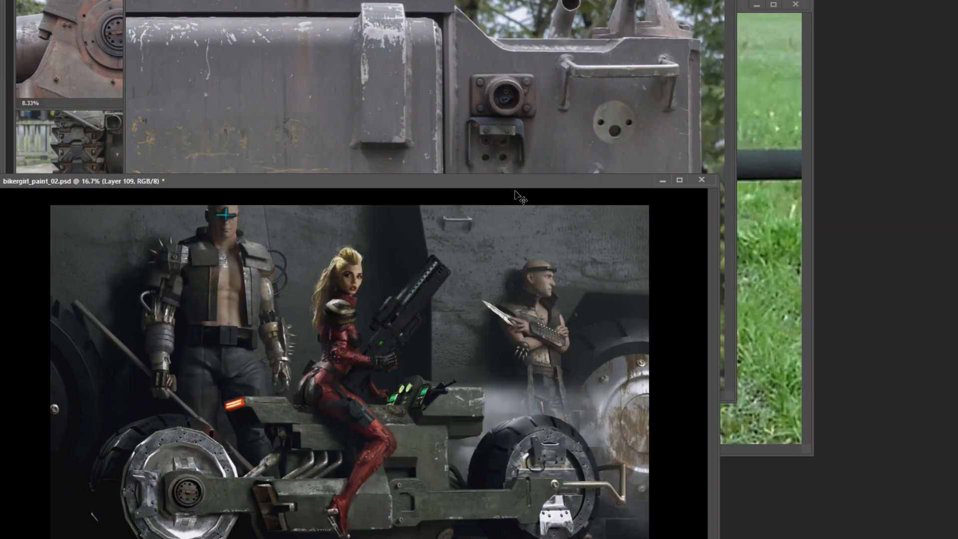
Bring a vertical metal edge strip from the vehicle reference onto the wall between the rifle and the bald man.
left_click(519, 129)
key("ctrl+minus")
key("ctrl+minus")
left_click(520, 118)
left_click_drag(542, 17, 569, 159)
left_click_drag(557, 84, 489, 485)
key("ctrl+t")
left_click_drag(495, 257, 497, 248)
key("Return")
Darken the vertical strip on Layer 110 and match it to the wall with curves and colour balance.
key("Tab")
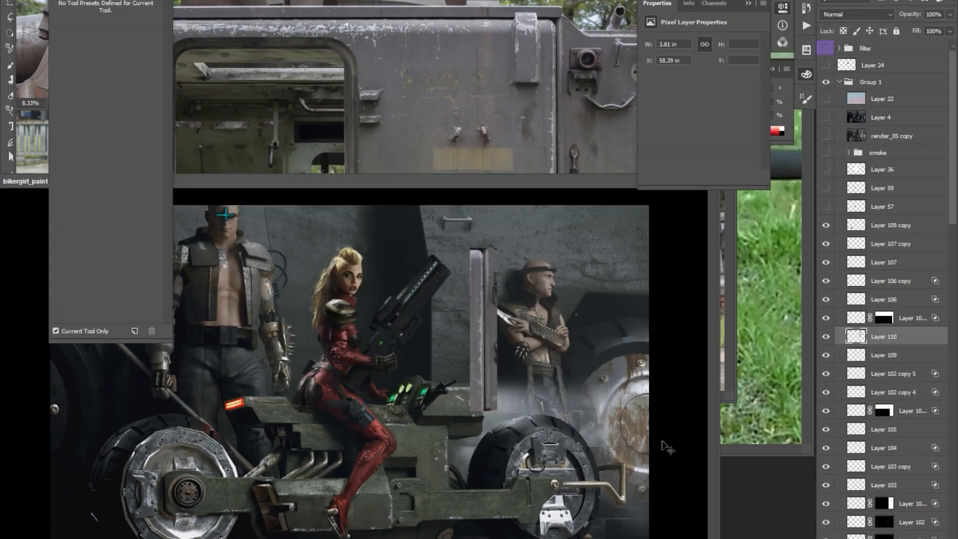
key("ctrl+m")
key("ctrl+b")
key("ctrl+m")
left_click(904, 244)
key("ctrl+b")
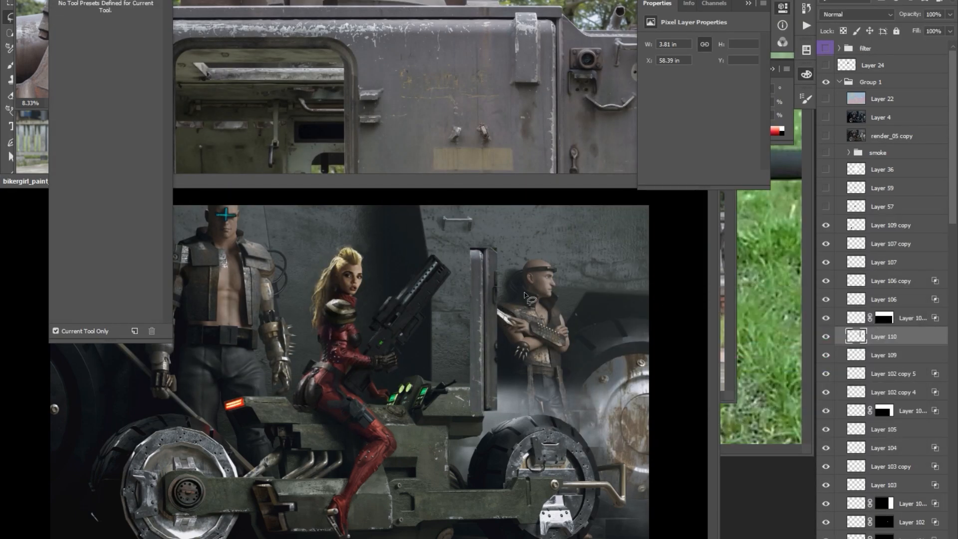
Mask Layer 110 down to a thin vertical pipe and adjust its layer blending options.
key("b")
left_click_drag(486, 285, 484, 345)
double_click(855, 333)
left_click_drag(651, 331, 669, 331)
left_click_drag(648, 98, 757, 56)
left_click_drag(776, 290, 808, 289)
left_click_drag(911, 289, 858, 289)
key("Return")
double_click(856, 336)
left_click_drag(698, 280, 678, 280)
key("Return")
Duplicate the pipe, angle the copy upward to the wall handle, and move Layer 109 to the top of the painted layers.
key("ctrl+j")
key("ctrl+t")
key("Return")
right_click(899, 336)
left_click(785, 149)
key("Return")
left_click_drag(884, 373, 883, 216)
left_click(907, 355)
key("b")
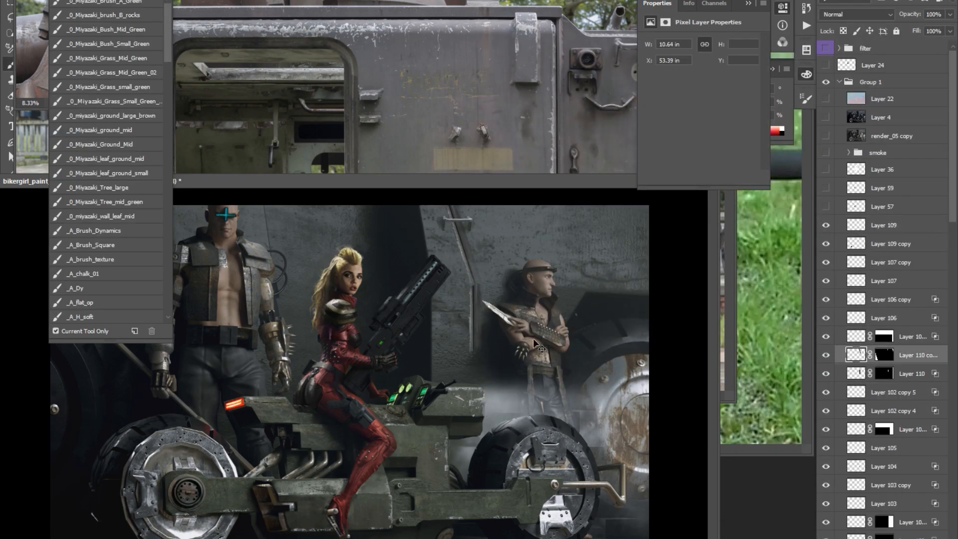
Merge the pipe pieces into Layer 110, retouch the lower end and darken the pipe with curves.
key("ctrl+e")
key("r")
left_click_drag(471, 349, 471, 372)
key("ctrl+m")
left_click_drag(679, 337, 675, 353)
key("Return")
mouse_move(470, 261)
left_mouse_down()
mouse_move(475, 283)
mouse_move(472, 263)
left_mouse_up()
key("v")
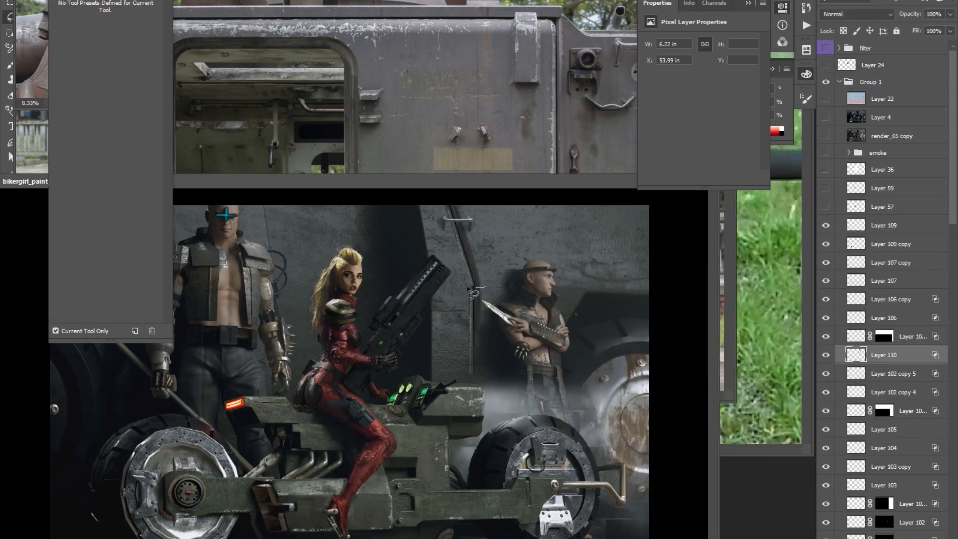
Remove the slanted upper piece of the wall pipe on Layer 110 and touch up the pipe's edge.
left_click_drag(469, 221, 455, 214)
left_click(468, 260)
key("b")
right_click(473, 279, "alt")
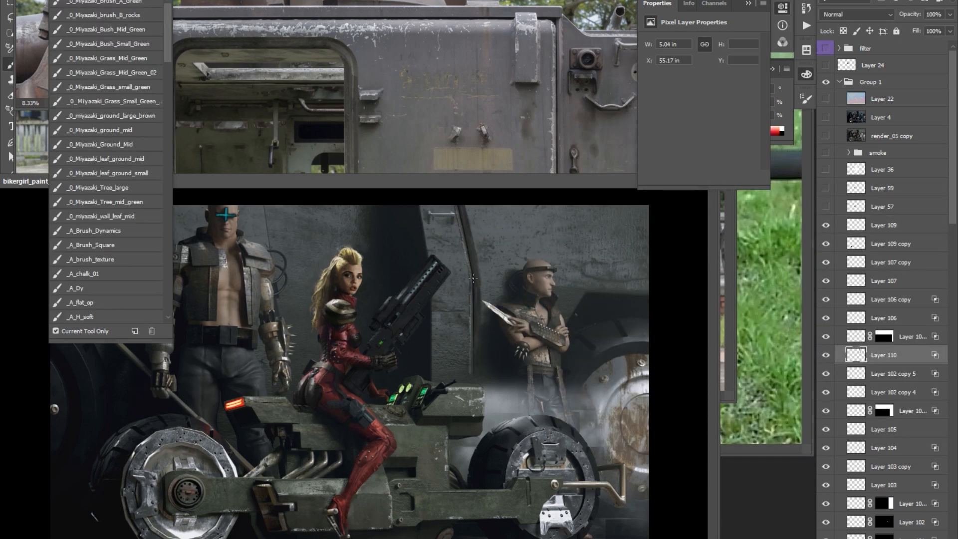
Copy a narrow rectangular strip from the wall pipe down onto the bike's body and set its blend mode to Luminosity.
key("m")
left_click_drag(454, 277, 494, 353)
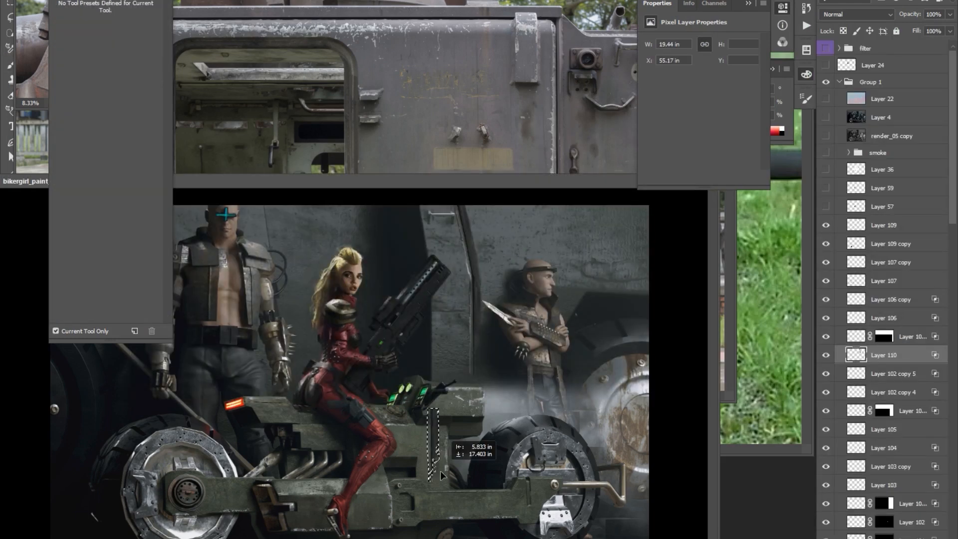
scroll(454, 419, "up", 1)
key("o")
right_click(452, 412, "shift")
left_click(857, 15)
left_click(841, 306)
Duplicate a section of the strip on the bike's body panel and retouch its edges with the brush.
left_click_drag(435, 433, 451, 478)
key("ctrl+j")
key("b")
key("r")
key("b")
key("v")
key("b")
key("r")
key("b")
mouse_move(455, 438)
left_mouse_down()
mouse_move(470, 448)
mouse_move(494, 439)
left_mouse_up()
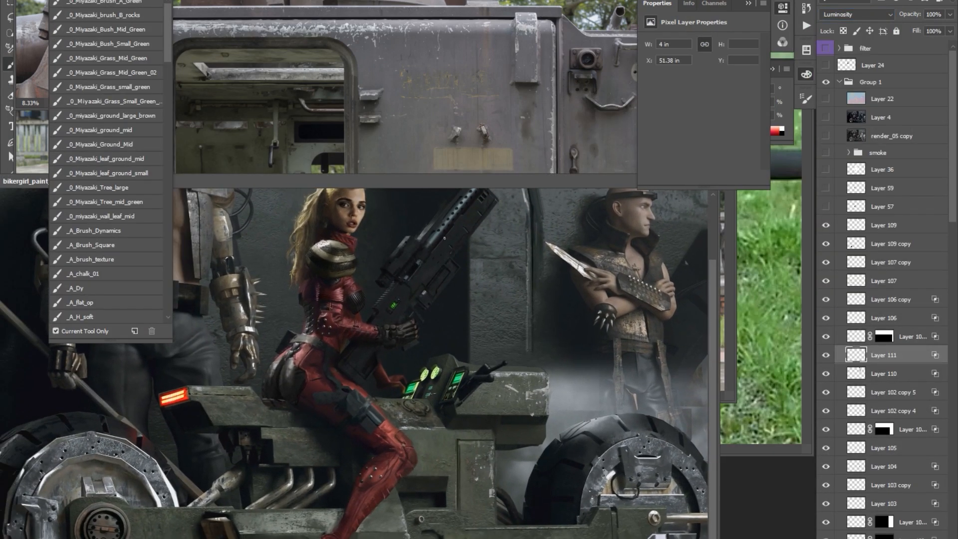
Paste another copy of the detail, move it down along the bike's body panel and merge it with the layer below.
key("ctrl+v")
key("v")
left_click_drag(453, 463, 453, 481)
key("ctrl+e")
Set Layer 112 to Luminosity, invert its mask and paint the texture in on the bike's body beside the woman's leg.
double_click(920, 355)
left_click(856, 14)
left_click(842, 307)
key("ctrl+i")
key("b")
left_click_drag(417, 446, 424, 449)
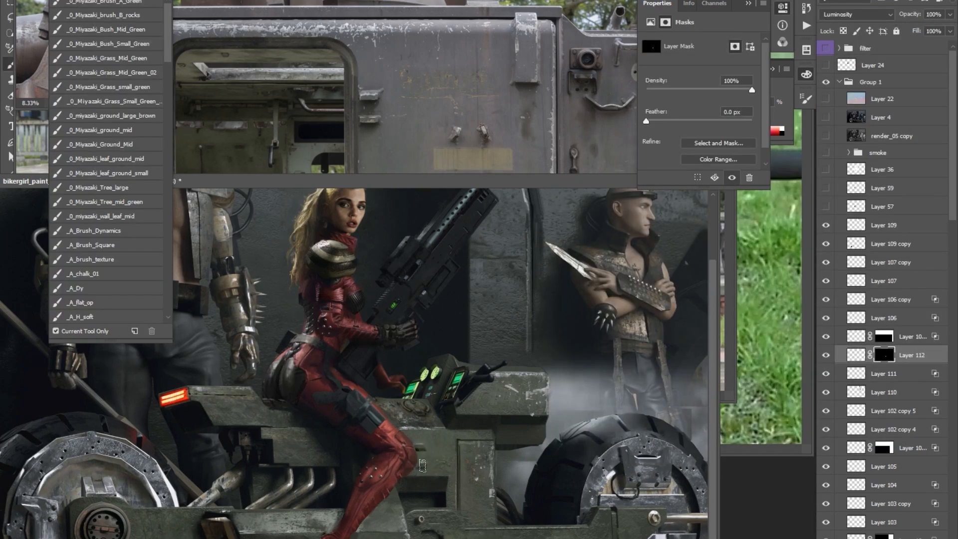
Target the image of Layer 112 instead of its mask and adjust the tones of the bike detail.
key("ctrl+minus")
key("ctrl+plus")
left_click(856, 355)
key("o")
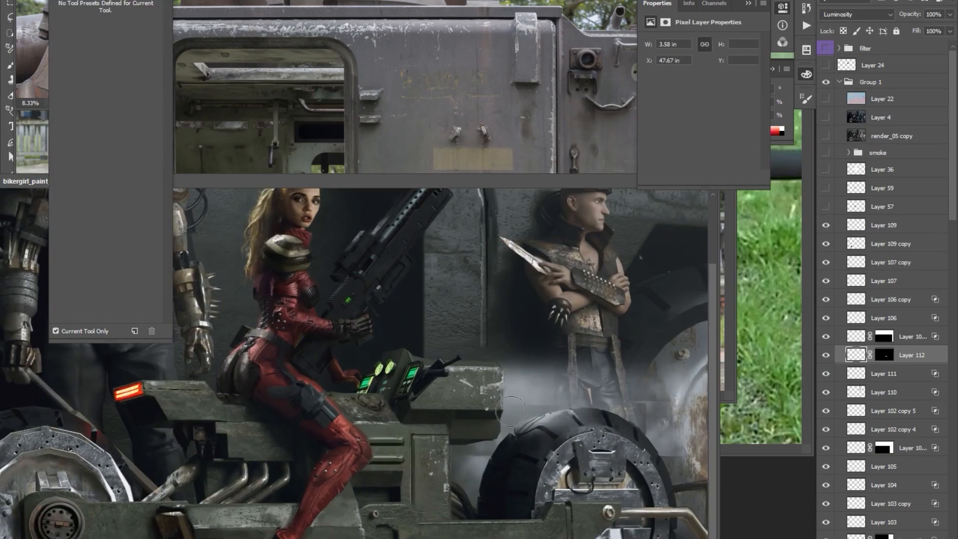
key("Tab")
mouse_move(502, 375)
left_mouse_down()
mouse_move(587, 366)
mouse_move(577, 348)
mouse_move(575, 363)
left_mouse_up()
key("Tab")
Create a new layer and paint and smudge small retouches on the bike's green body below the front block.
key("ctrl+shift+alt+n")
key("b")
mouse_move(571, 310)
left_mouse_down()
mouse_move(561, 344)
mouse_move(564, 337)
left_mouse_up()
left_click(528, 409, "ctrl")
key("r")
left_click_drag(531, 409, 520, 410)
key("ctrl+minus")
key("Tab")
key("ctrl+plus")
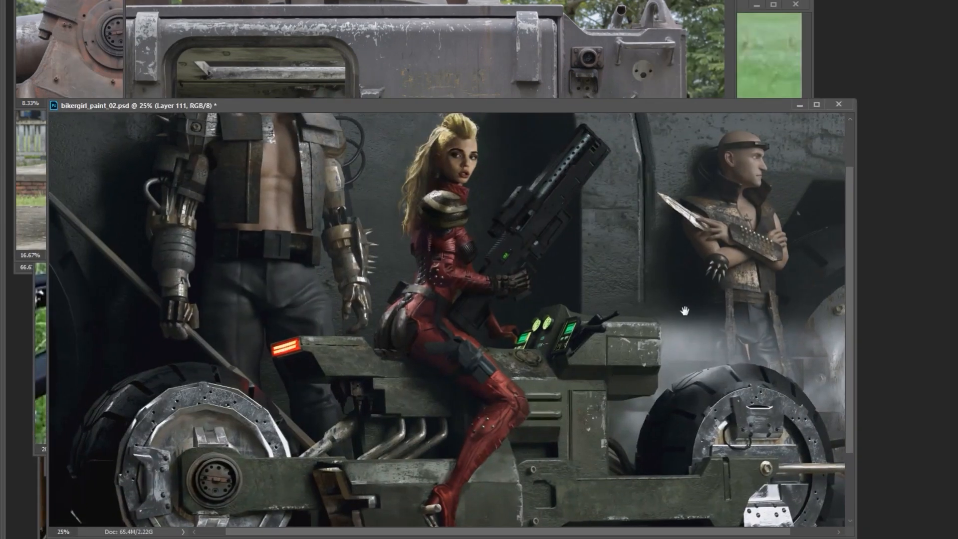
Copy a metal detail from the armoured vehicle photo and paste it onto the bike beside the green console.
left_click_drag(685, 311, 675, 317)
left_click(499, 55)
key("ctrl+minus")
key("ctrl+c")
key("ctrl+v")
left_click_drag(579, 370, 590, 375)
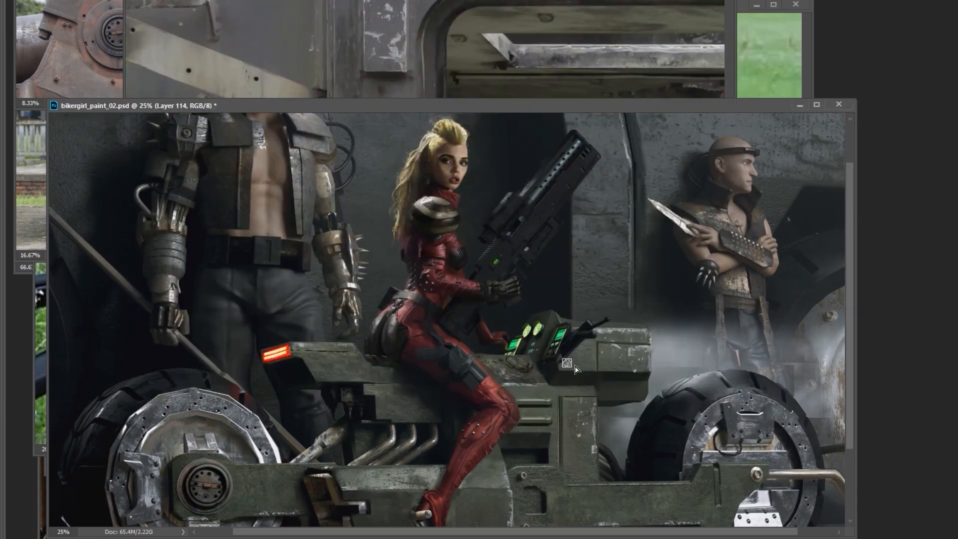
key("Tab")
Adjust Layer 114's blending options, correct the pasted detail with curves and set its blend mode to Luminosity.
left_click(856, 14)
double_click(856, 392)
left_click_drag(652, 281, 678, 282)
left_click(909, 66)
key("ctrl+m")
key("Return")
left_click(856, 15)
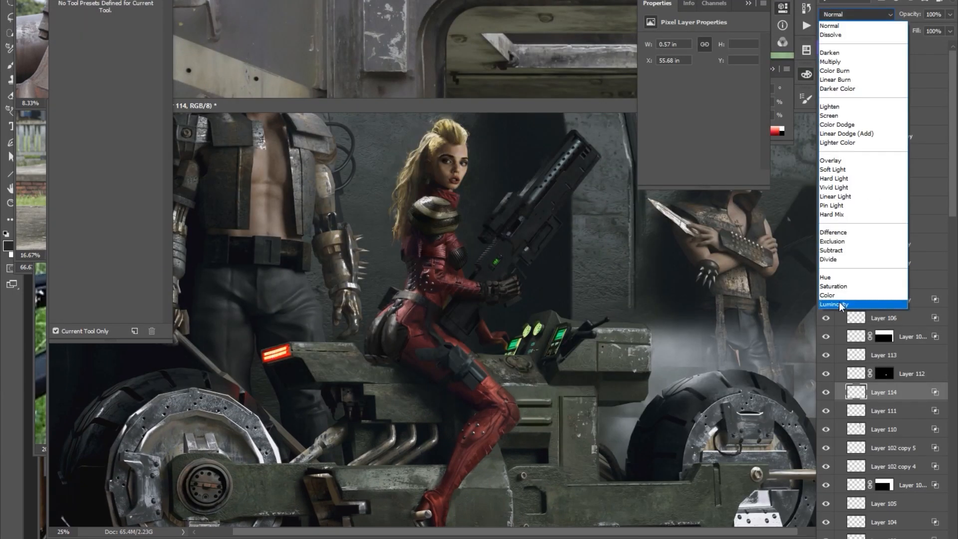
left_click(836, 304)
Duplicate the Layer 114 detail and paint touch-ups around the bike's body panel on Layer 111.
left_click_drag(692, 314, 725, 313)
left_click(566, 396, "ctrl")
key("b")
left_click(567, 396, "alt")
left_click(569, 404, "alt")
left_click_drag(558, 391, 575, 392)
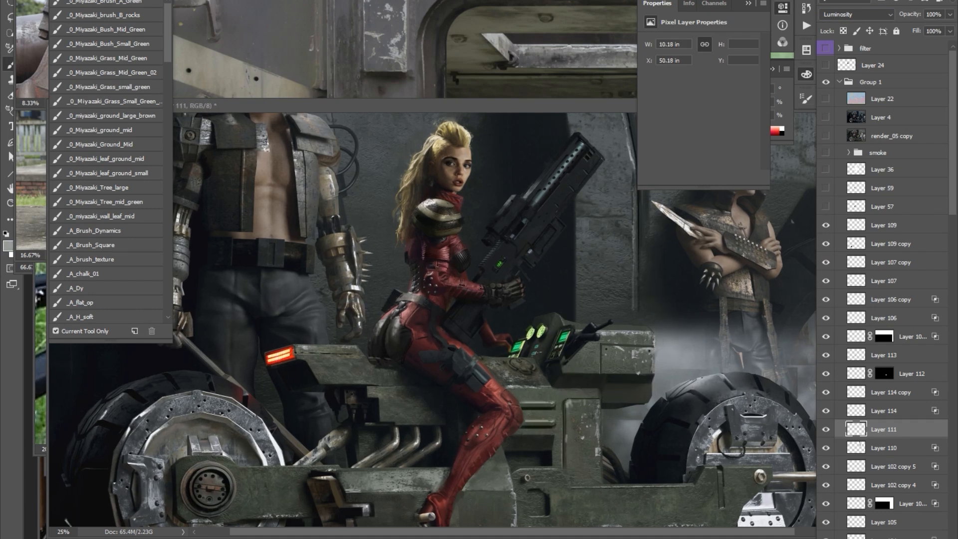
Copy a lassoed patch of the woman's red suit leg to Layer 115 and move it above Layer 109.
key("ctrl+minus")
key("l")
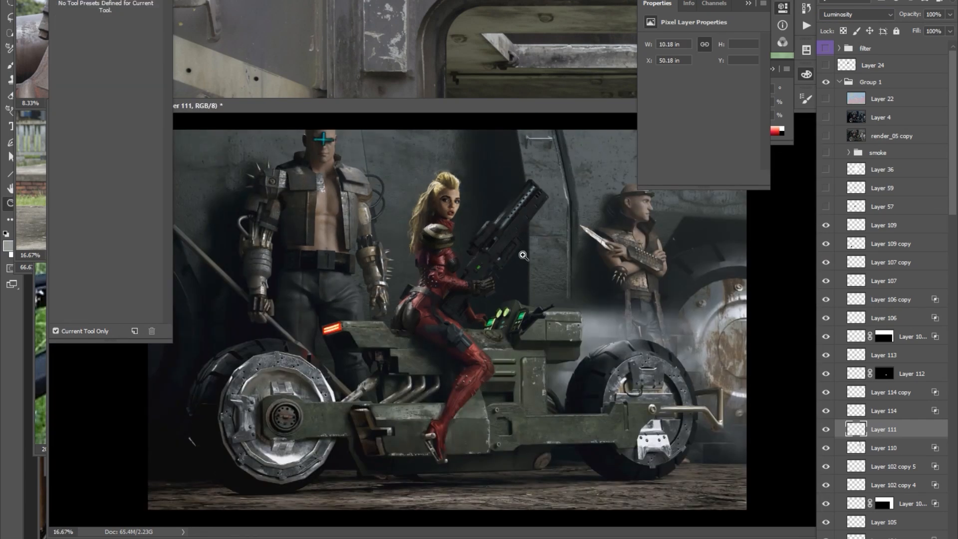
key("ctrl+plus")
right_click(472, 423, "ctrl")
left_click(491, 440)
left_click_drag(469, 405, 473, 406)
key("ctrl+j")
left_click_drag(883, 299, 883, 48)
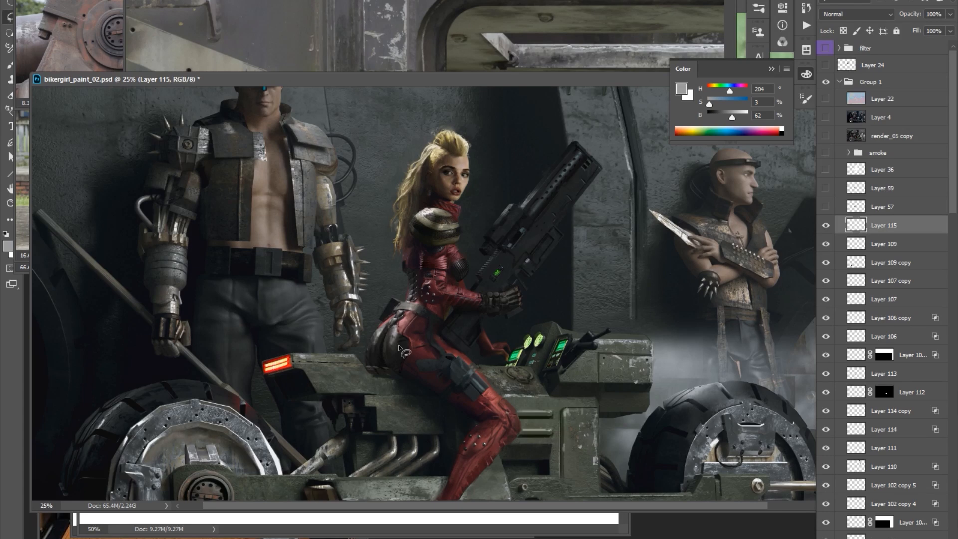
Cover the woman's dark hip armour with warped red suit patches on new top layers and blend their edges with the Eraser.
key("ctrl+j")
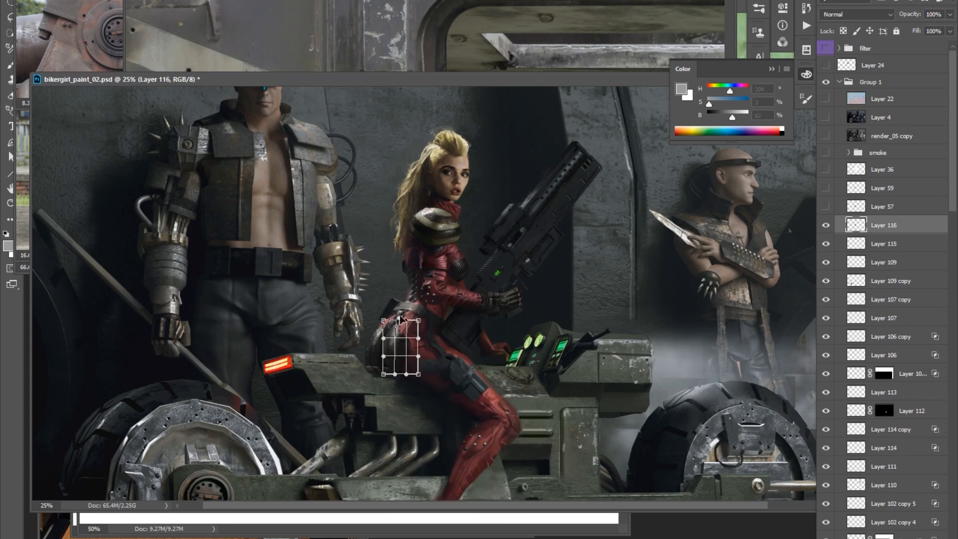
left_click_drag(952, 150, 952, 527)
left_click(890, 538)
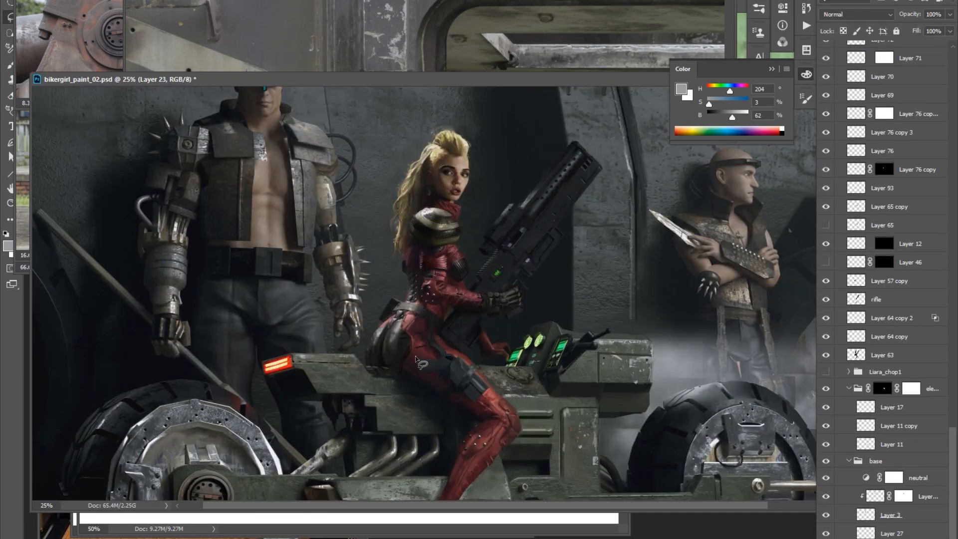
mouse_move(890, 537)
left_mouse_down()
mouse_move(890, 45)
mouse_move(890, 216)
left_mouse_up()
key("e")
mouse_move(561, 281)
left_mouse_down()
mouse_move(548, 290)
mouse_move(510, 251)
left_mouse_up()
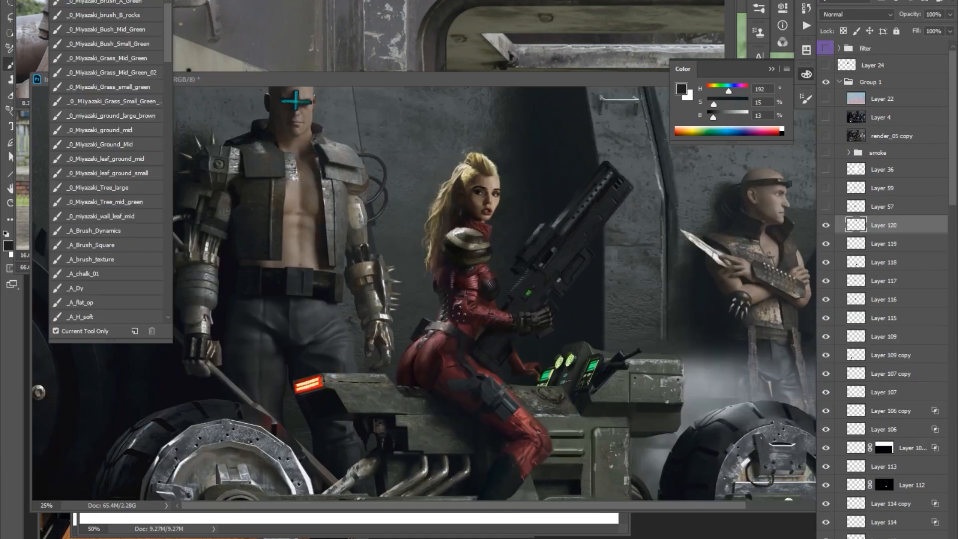
Paint small touch-ups on Layer 120 around the woman's collar, face and hair using sampled colours.
scroll(425, 239, "up", 2)
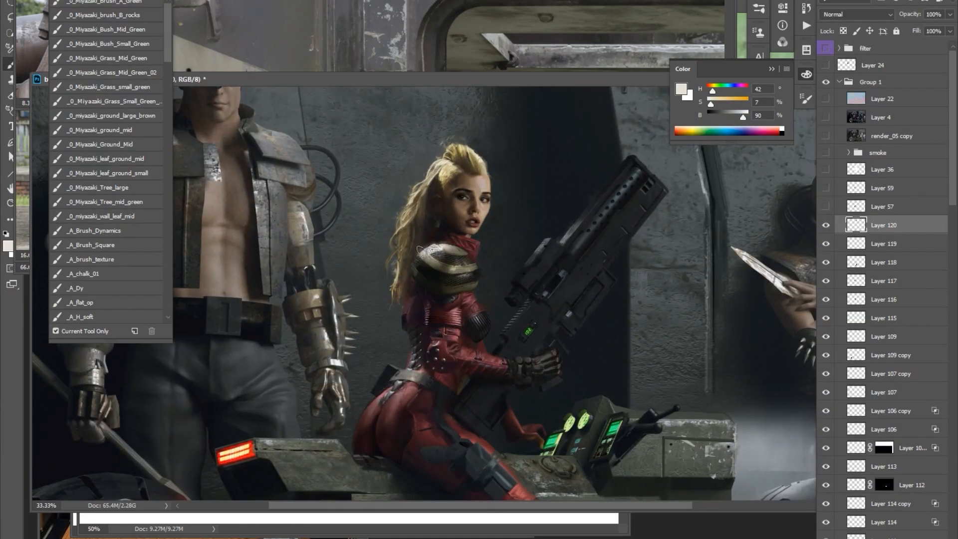
left_click(473, 242, "alt")
left_click(472, 246, "alt")
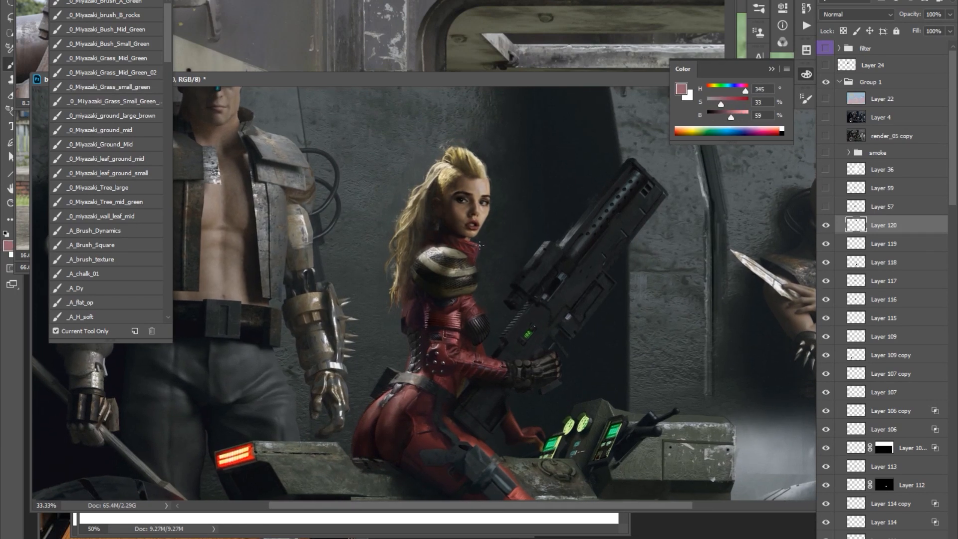
left_click(453, 237, "alt")
left_click(446, 174, "alt")
left_click(361, 210, "alt")
left_click(491, 167, "alt")
left_click_drag(493, 166, 494, 155)
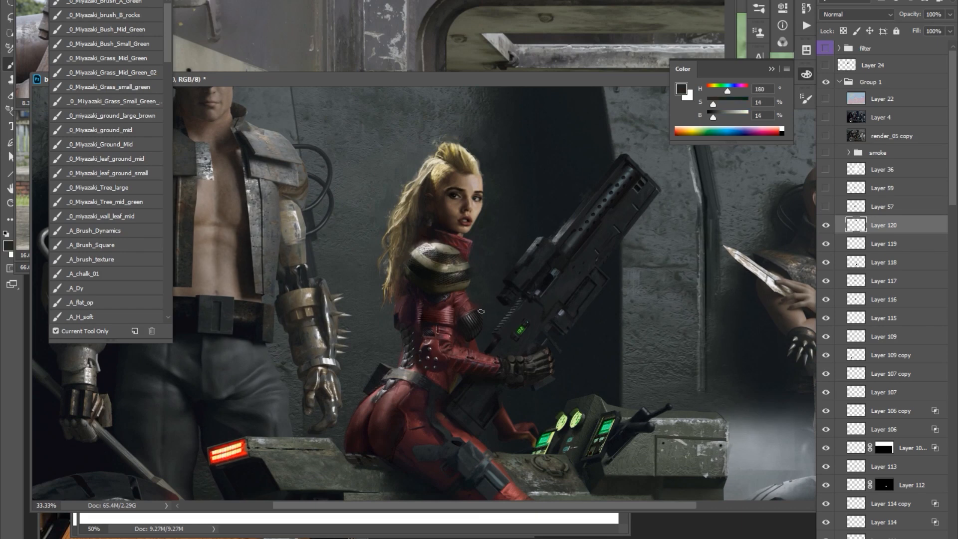
Paint dark wall and gunmetal tones along the rifle's barrel and upper edge on Layer 120.
left_click(503, 229, "alt")
left_click_drag(505, 227, 493, 205)
left_click(460, 221, "alt")
left_click_drag(549, 239, 532, 255)
left_click(559, 215, "alt")
left_click(524, 322, "alt")
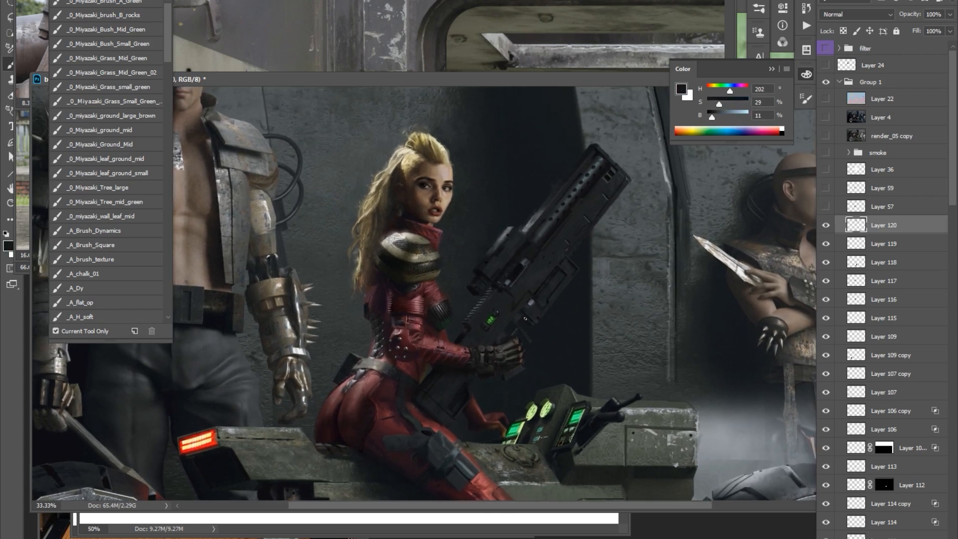
left_click(556, 238, "alt")
left_click_drag(605, 163, 596, 177)
left_click(573, 244, "alt")
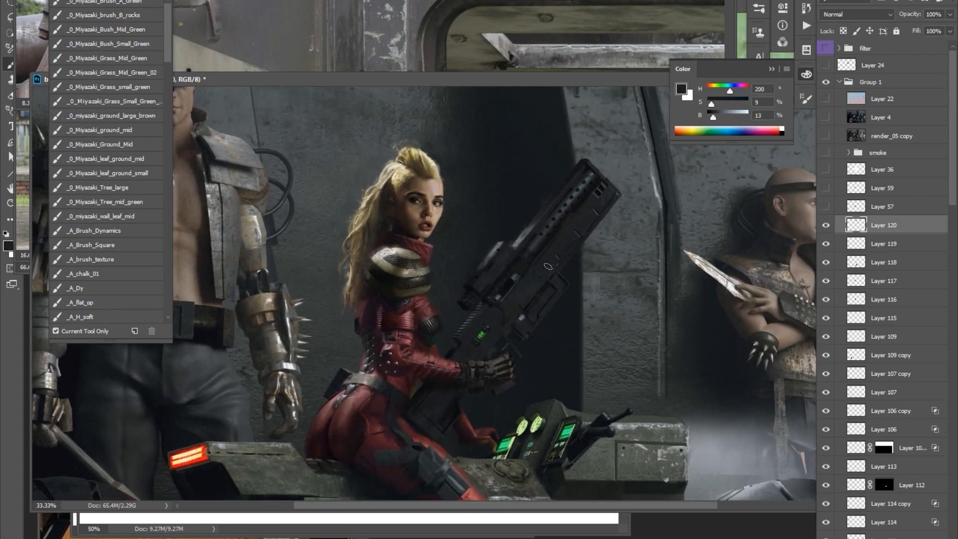
Paint dark red and near-black shadows into the collar, chest and hip of the woman's red suit.
left_click(425, 298, "alt")
left_click_drag(529, 210, 534, 170)
left_click(376, 346, "alt")
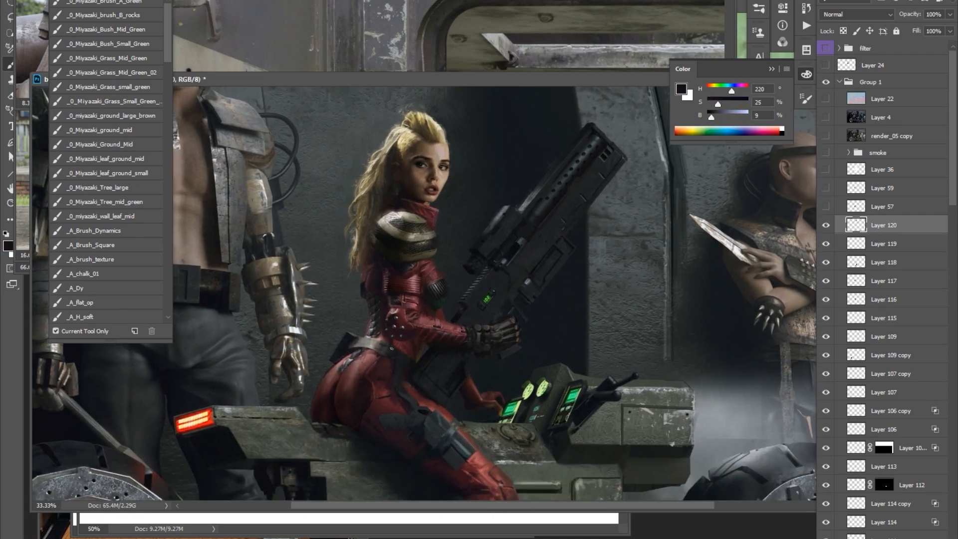
left_click(418, 276, "alt")
left_click(426, 213, "alt")
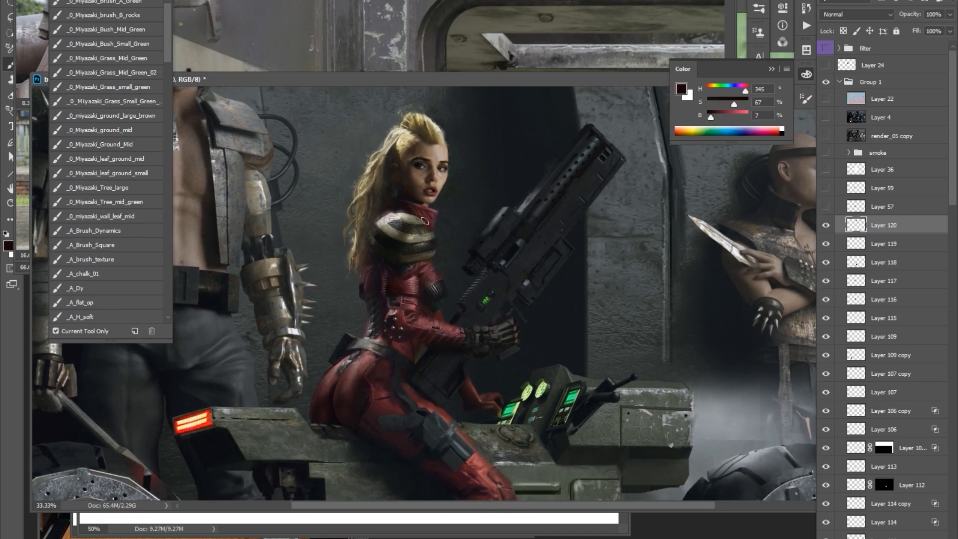
left_click_drag(414, 230, 416, 213)
left_click(387, 383, "alt")
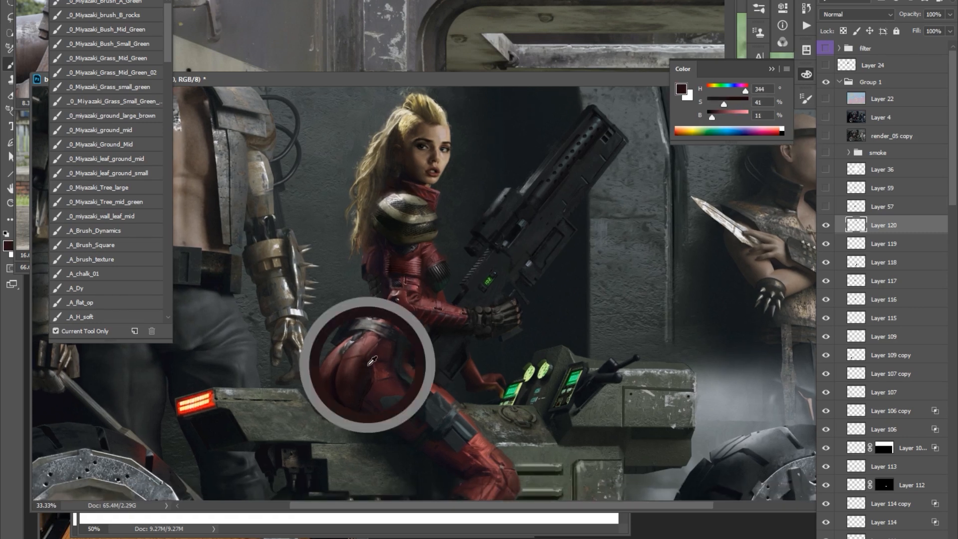
scroll(424, 228, "up", 2)
left_click(415, 225, "alt")
left_click(415, 245, "alt")
scroll(539, 300, "down", 2)
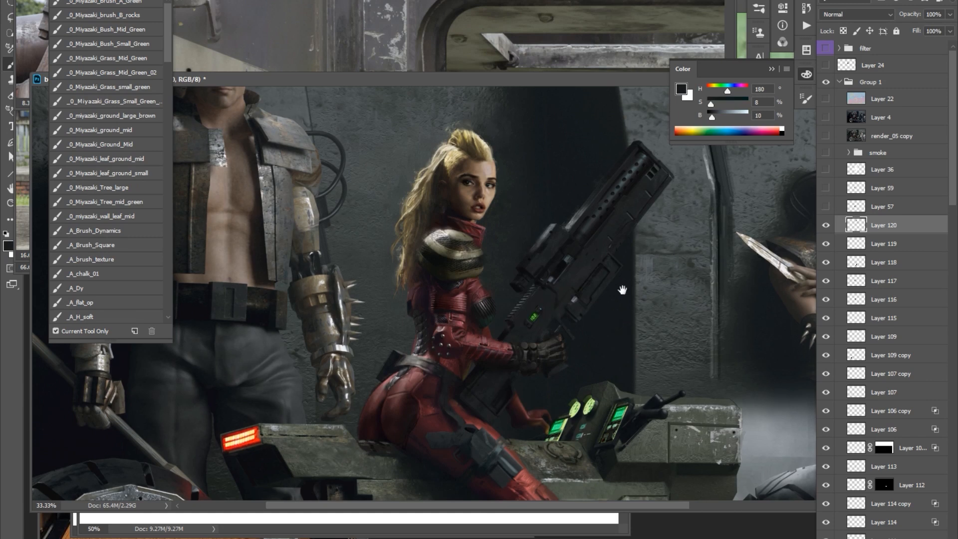
Retouch the rifle body with sampled dark greys and darken the woman's red lower hand beside the console.
left_click_drag(654, 264, 659, 243)
left_click(658, 244, "alt")
left_click(593, 241, "alt")
left_click(503, 199, "alt")
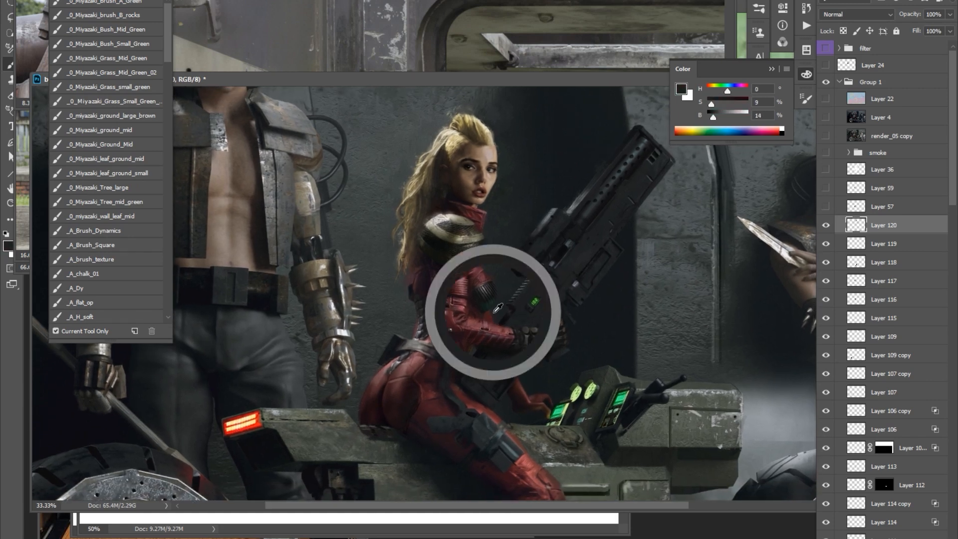
left_click_drag(572, 227, 543, 239)
left_click(521, 311, "alt")
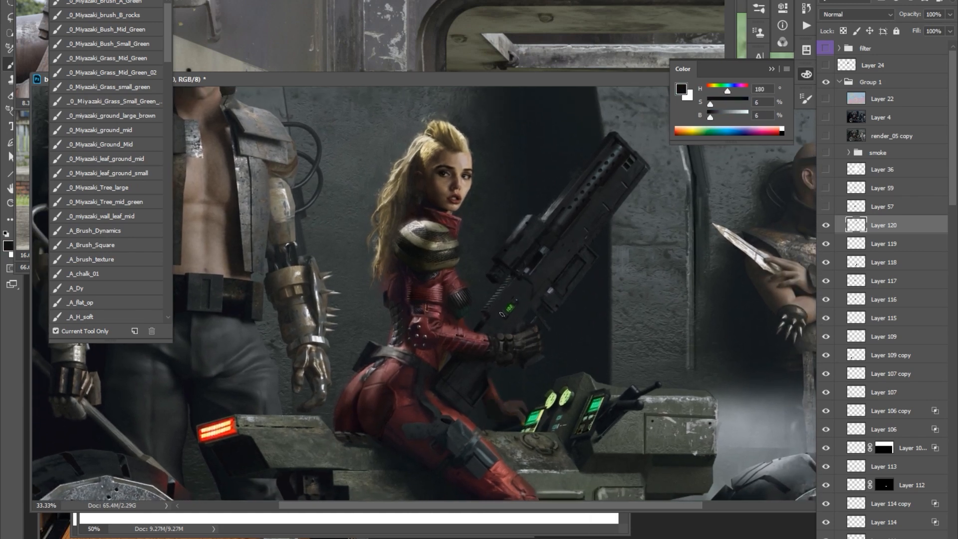
left_click(516, 298, "alt")
left_click_drag(511, 359, 515, 385)
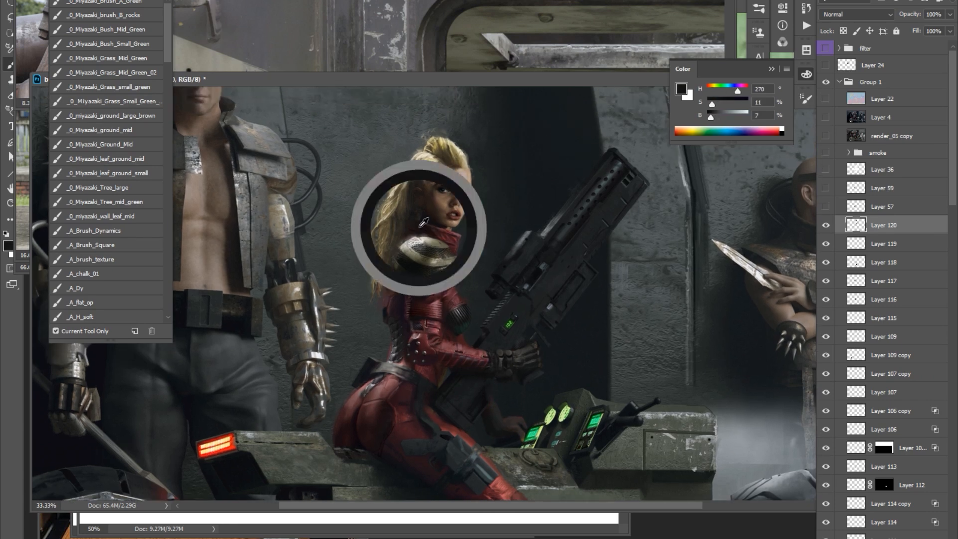
Paint over the edges of the woman's hair and the background between her face and the rifle with sampled colours.
left_click(444, 149, "alt")
scroll(413, 200, "up", 1)
scroll(504, 178, "down", 1)
left_click(488, 187, "alt")
left_click(489, 187, "alt")
left_click_drag(477, 266, 458, 273)
Clean up the underside of the rifle barrel with dark tones and sample a dark red from the suit.
left_click(590, 280, "alt")
left_click_drag(549, 317, 546, 322)
left_click(573, 279, "alt")
left_click_drag(586, 261, 581, 271)
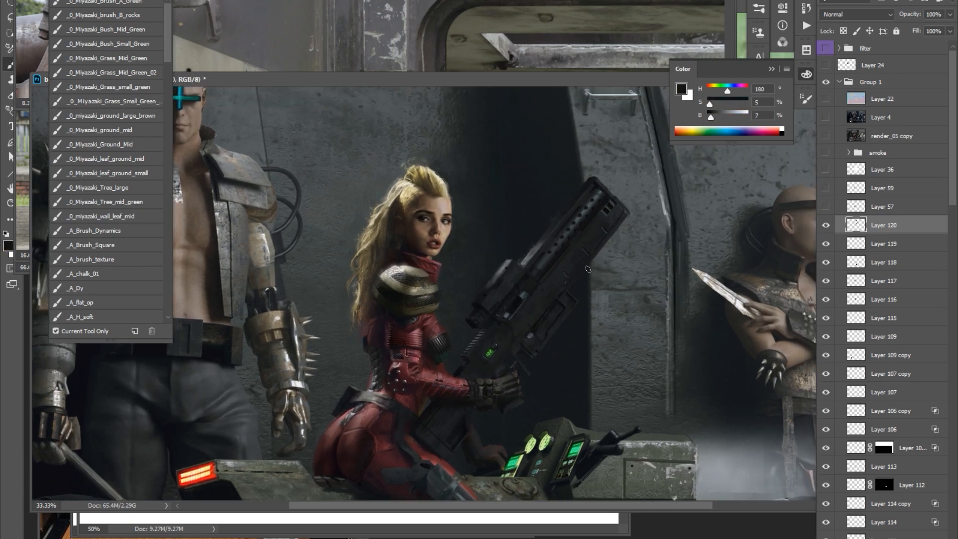
left_click(415, 392, "alt")
left_click_drag(547, 237, 545, 235)
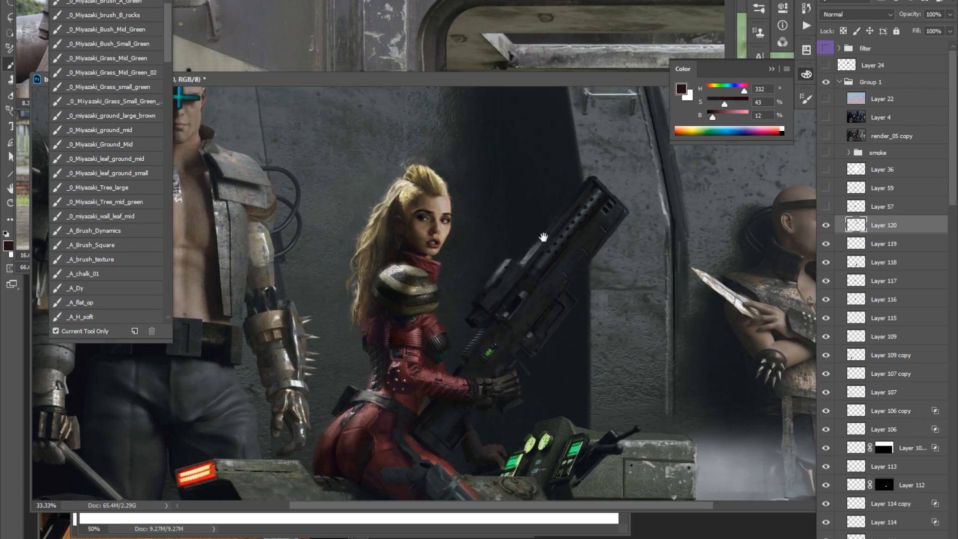
Sample a brown from the woman's face, create and filter new Layer 121 and trim it with a soft Eraser.
left_click(433, 234, "alt")
key("ctrl+shift+alt+n")
key("ctrl+alt+f")
left_click_drag(438, 61, 656, 132)
left_click(617, 358)
key("Return")
key("e")
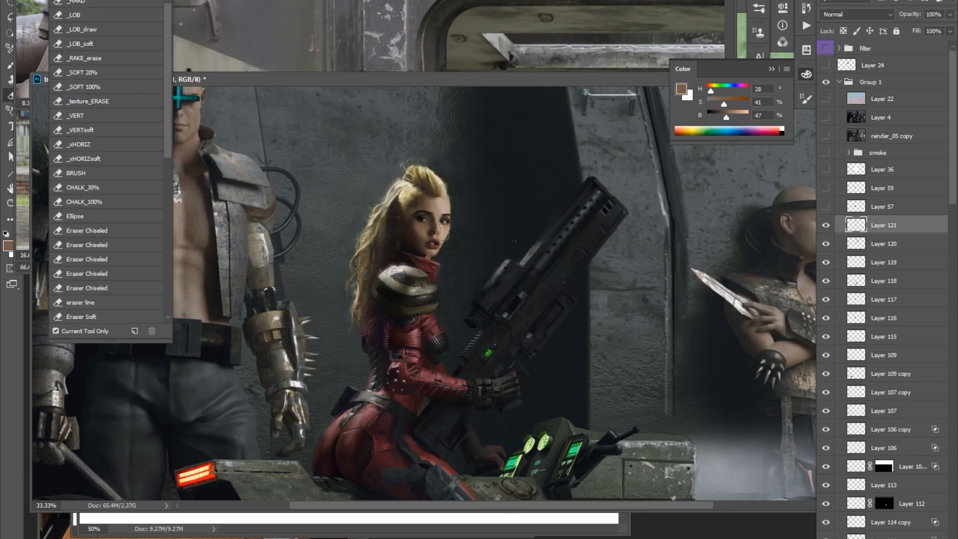
key("Delete")
key("ctrl+plus")
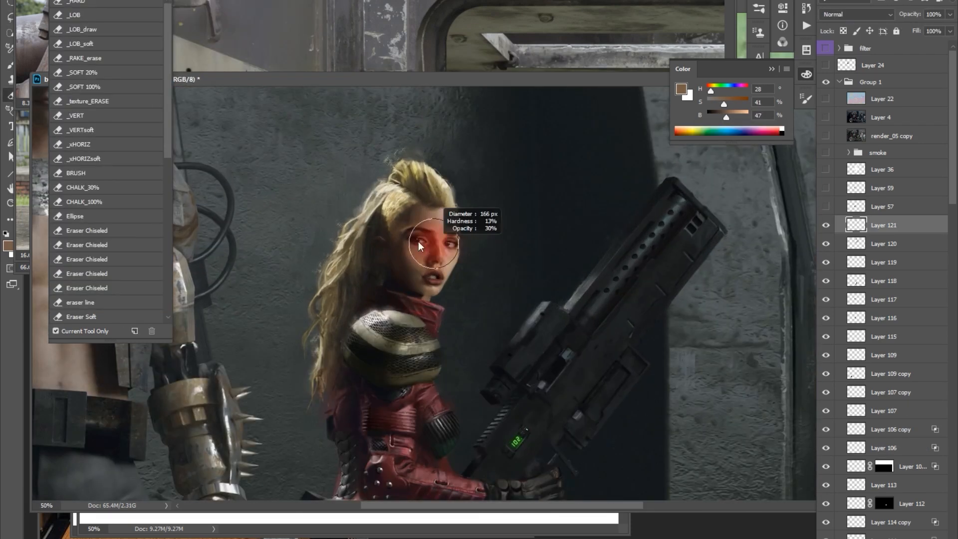
Refine the woman's face and hairline on Layer 120 with sampled skin and near-black tones.
key("b")
key("ctrl+minus")
key("ctrl+plus")
key("ctrl+plus")
left_click_drag(441, 234, 461, 221)
left_click(462, 221, "alt")
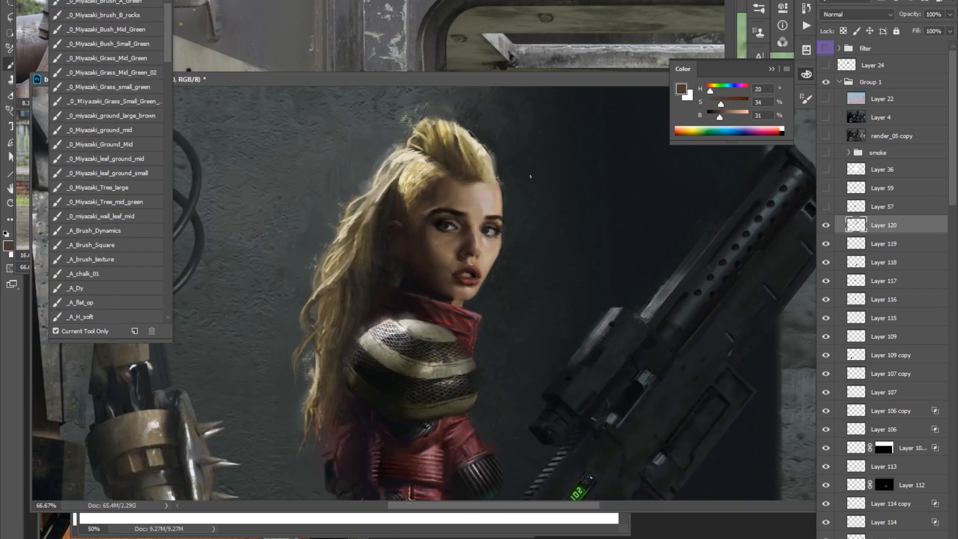
left_click(471, 249, "alt")
left_click(443, 228, "alt")
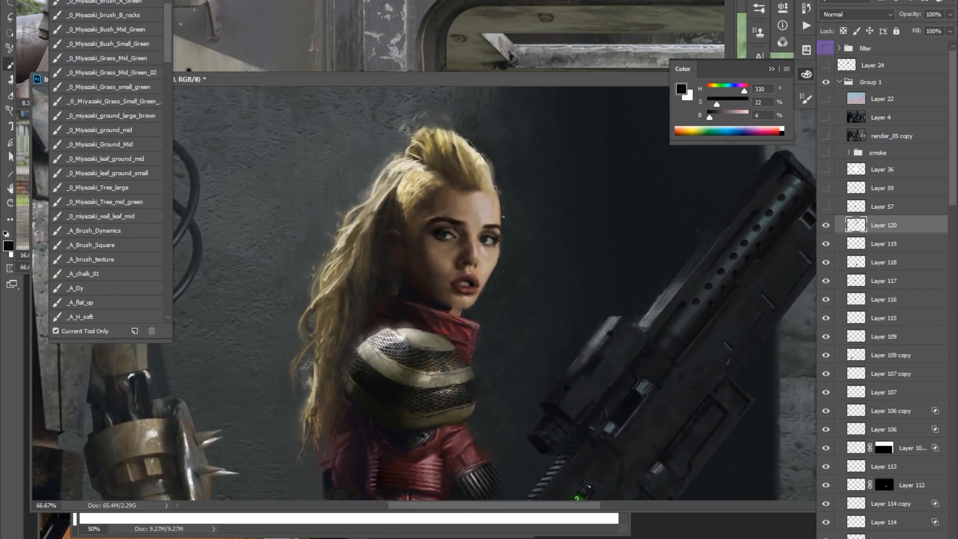
Paint dark grey details on the underside of the rifle just above the woman's gloved hand.
key("ctrl+minus")
key("ctrl+minus")
key("ctrl+minus")
key("ctrl+plus")
key("ctrl+plus")
left_click_drag(513, 405, 530, 402)
left_click(514, 407, "alt")
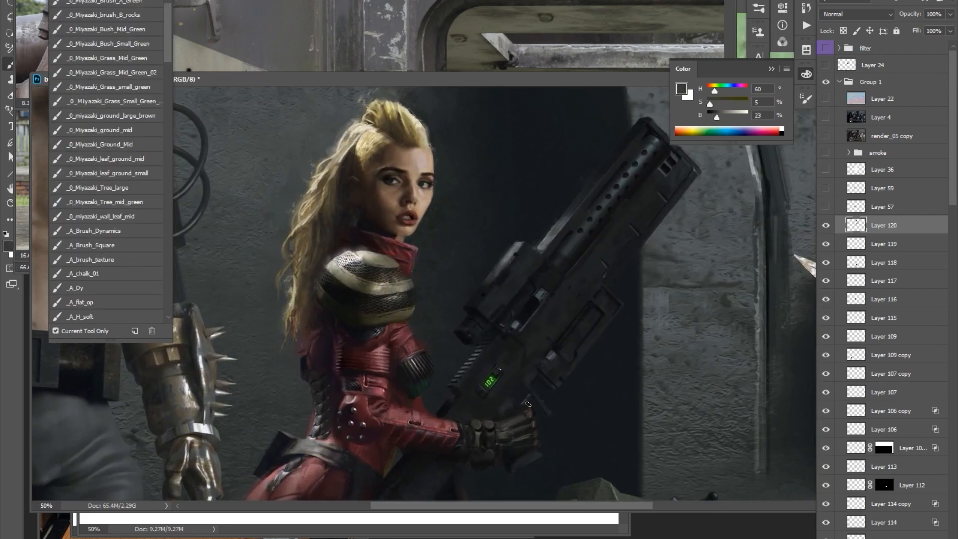
Touch up the rifle barrel and the woman's thigh with dark tones on Layer 120.
key("ctrl+minus")
left_click(541, 214, "alt")
left_click(536, 227, "alt")
left_click_drag(537, 229, 553, 237)
left_click_drag(401, 417, 408, 420)
left_click(419, 429, "alt")
left_click(397, 446, "alt")
Refine the woman's torso and the area around the rifle grip with near-black brown on Layer 120.
left_click_drag(440, 109, 444, 196)
key("ctrl+plus")
key("ctrl+plus")
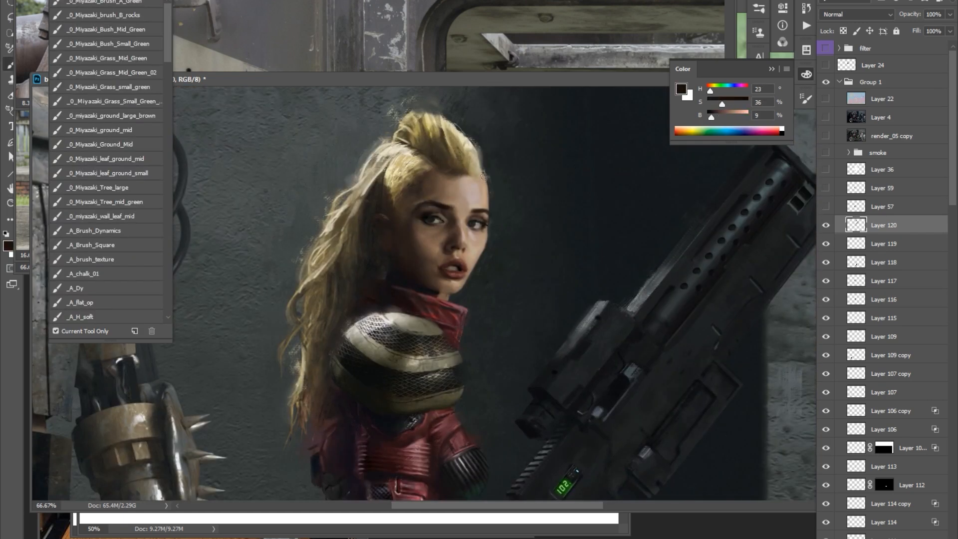
key("ctrl+minus")
key("ctrl+minus")
left_click_drag(455, 247, 474, 197)
left_click_drag(433, 286, 433, 299)
left_click(423, 286, "alt")
key("e")
key("b")
key("Tab")
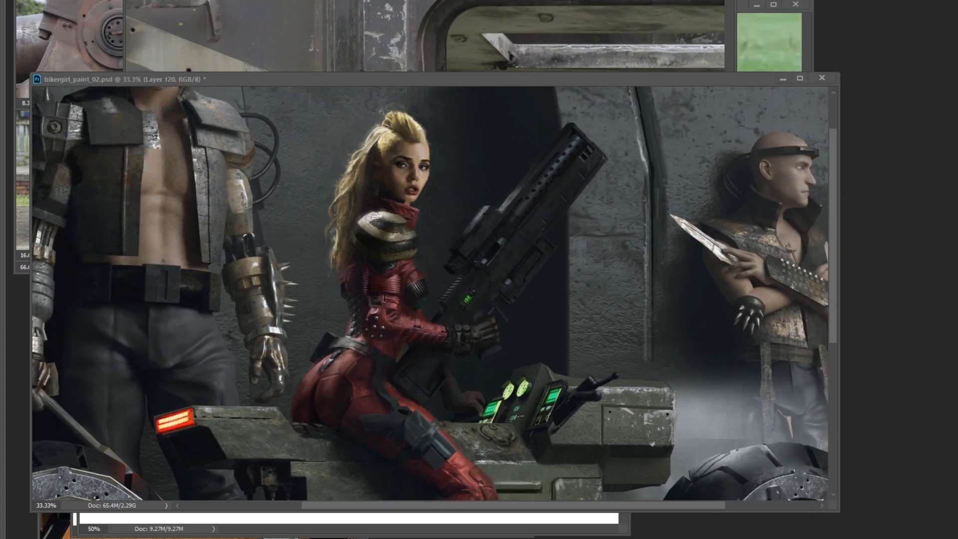
Paste the motorcycle photo into a new document and select its rear shock absorber with the gold reservoir.
left_click_drag(613, 407, 698, 346)
key("ctrl+e")
key("ctrl+minus")
left_click_drag(326, 344, 321, 359)
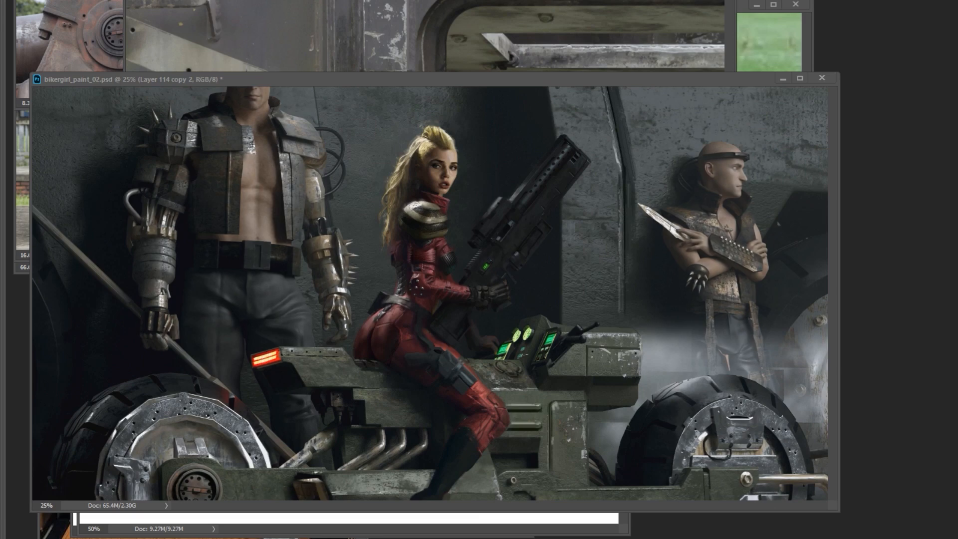
key("ctrl+n")
key("Return")
key("ctrl+v")
key("ctrl+plus")
left_click_drag(447, 356, 413, 353)
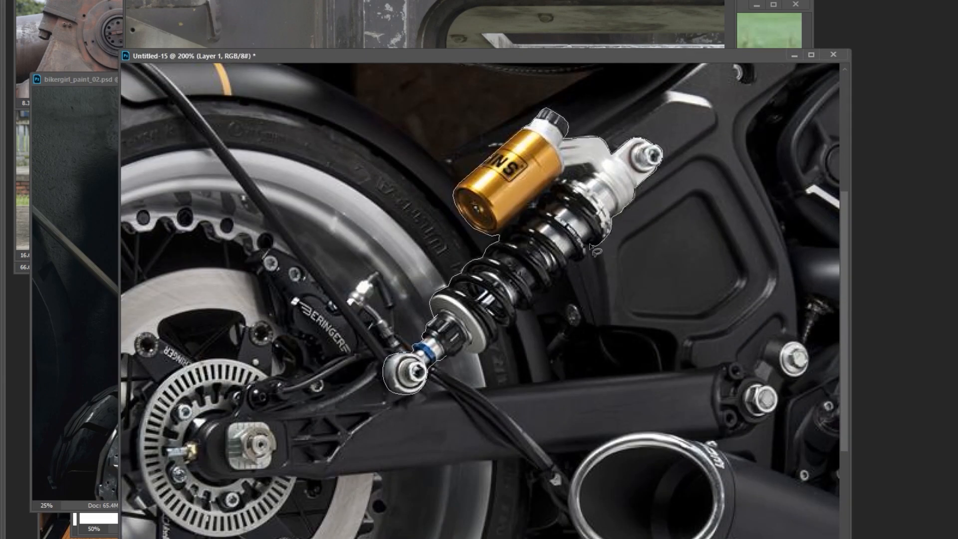
left_click_drag(523, 308, 447, 356)
Paste the shock absorber into bikergirl_paint_02.psd as Layer 121 and transform it to fit between the rear wheel and the bike's frame.
key("ctrl+minus")
key("ctrl+minus")
key("ctrl+minus")
key("ctrl+minus")
left_click(361, 423)
key("ctrl+v")
key("ctrl+t")
mouse_move(334, 434)
left_mouse_down()
mouse_move(378, 370)
mouse_move(355, 386)
mouse_move(372, 366)
mouse_move(339, 370)
left_mouse_up()
key("Return")
right_click(399, 363, "shift")
left_click(425, 397)
right_click(363, 351, "shift")
left_click(393, 395)
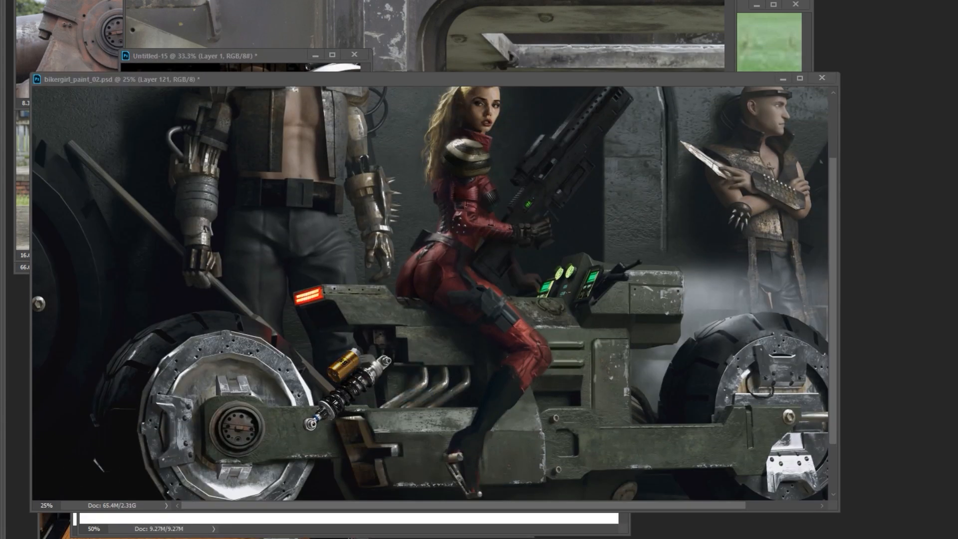
scroll(410, 422, "up", 1)
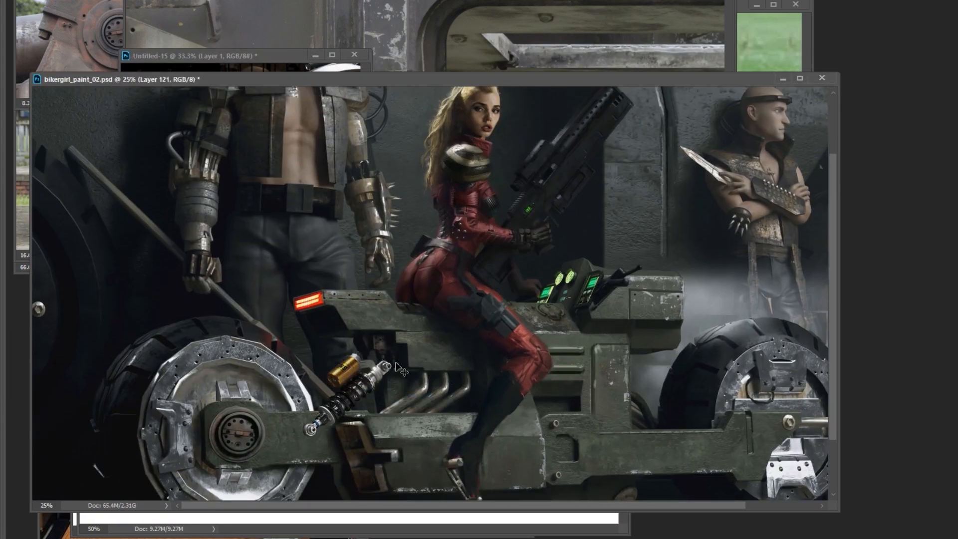
Add a layer mask to Layer 121 and fade both ends of the shock absorber into the bike.
key("Tab")
key("g")
left_click_drag(399, 355, 364, 383)
left_click_drag(302, 437, 343, 405)
key("ctrl+i")
key("b")
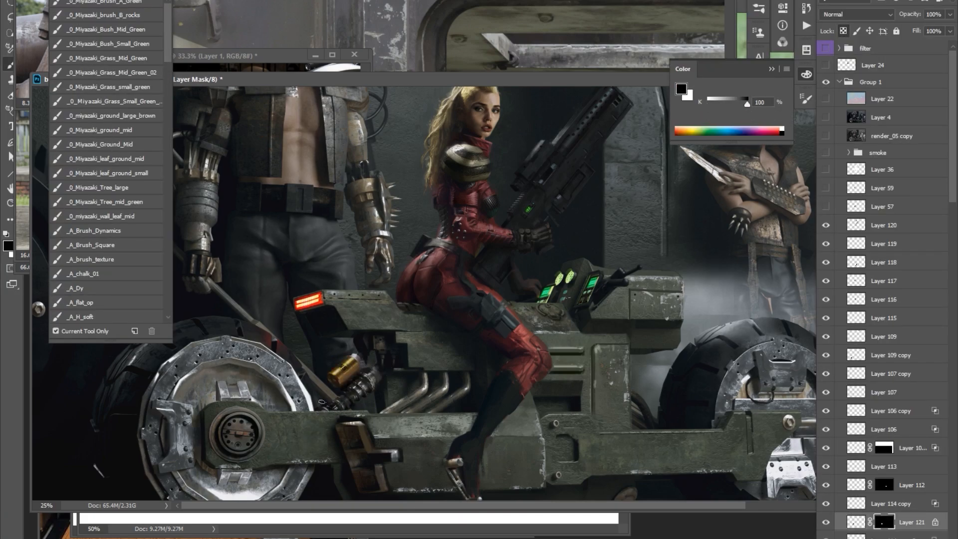
key("x")
scroll(366, 355, "down", 1)
scroll(372, 354, "up", 1)
scroll(500, 252, "up", 1)
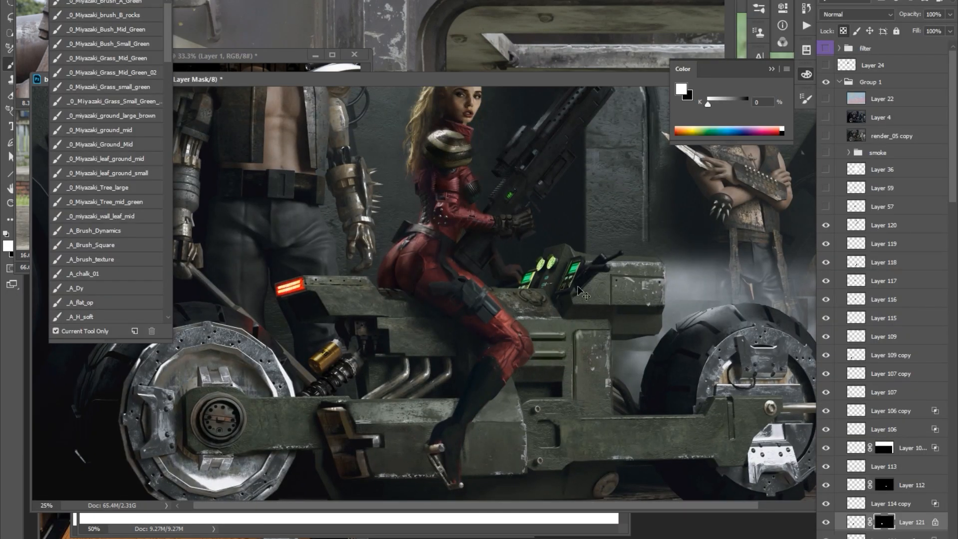
Paste a metal part from the military vehicle photo as Layer 122, place it beside the woman's foot and adjust its Curves and Color Balance.
key("Tab")
key("ctrl+Tab")
key("l")
left_click(489, 475)
key("ctrl+v")
key("ctrl+t")
left_click_drag(325, 325, 493, 468)
key("Return")
key("ctrl+m")
key("Return")
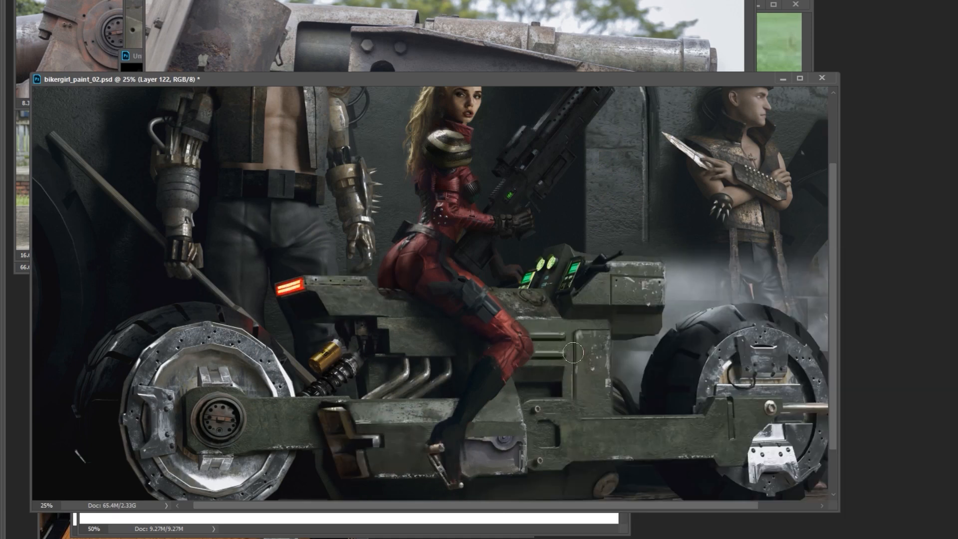
key("ctrl+b")
key("Return")
Copy the arm with the round hub from the vehicle photo, place it on the bike's lower frame and match it with Color Balance.
key("ctrl+Tab")
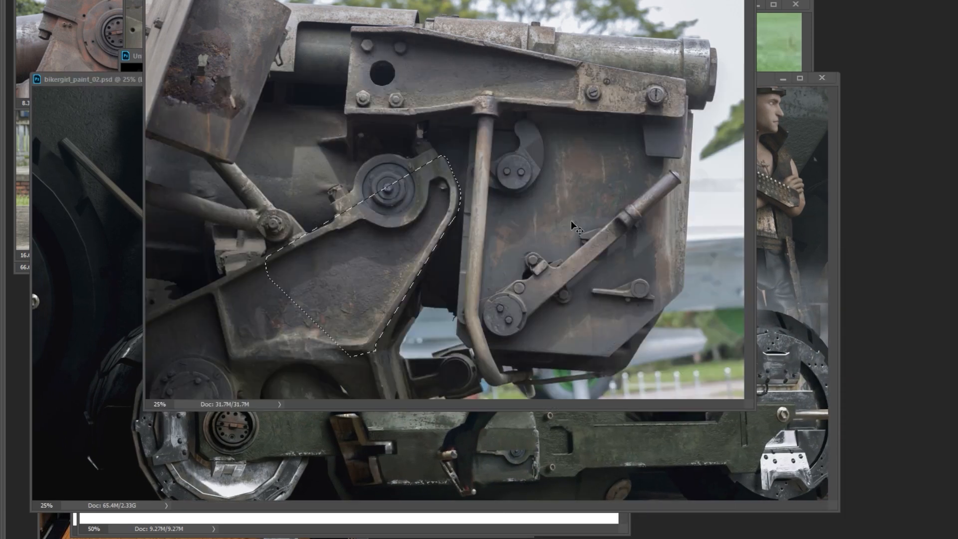
left_click(487, 451)
key("ctrl+v")
key("ctrl+t")
left_click_drag(499, 449, 546, 425)
scroll(528, 446, "up", 1)
key("ctrl+b")
left_click_drag(770, 362, 776, 362)
key("Return")
scroll(539, 430, "up", 1)
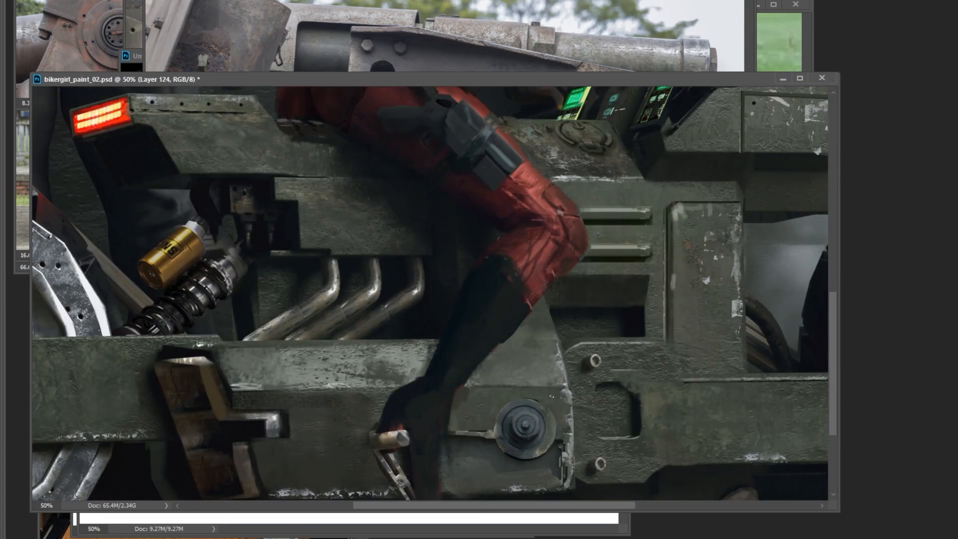
Merge the hub piece into the layer below, adjust its fit on the bike's frame and duplicate Layer 122.
key("ctrl+e")
scroll(554, 414, "down", 2)
left_click_drag(640, 350, 638, 326)
scroll(538, 384, "up", 2)
right_click(587, 376, "ctrl")
left_click(544, 381)
left_click_drag(565, 300, 562, 305)
key("ctrl+j")
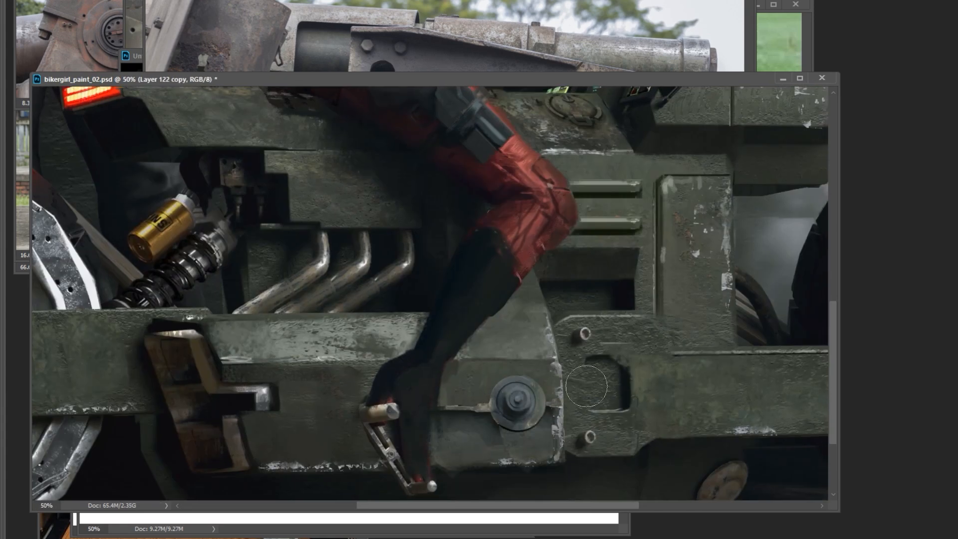
scroll(581, 393, "down", 2)
scroll(551, 391, "up", 1)
key("Tab")
left_click_drag(518, 325, 469, 362)
scroll(490, 353, "down", 1)
Select the diagonal crank lever in the vehicle photo and check the selection in Quick Mask.
key("Tab")
key("ctrl+Tab")
key("l")
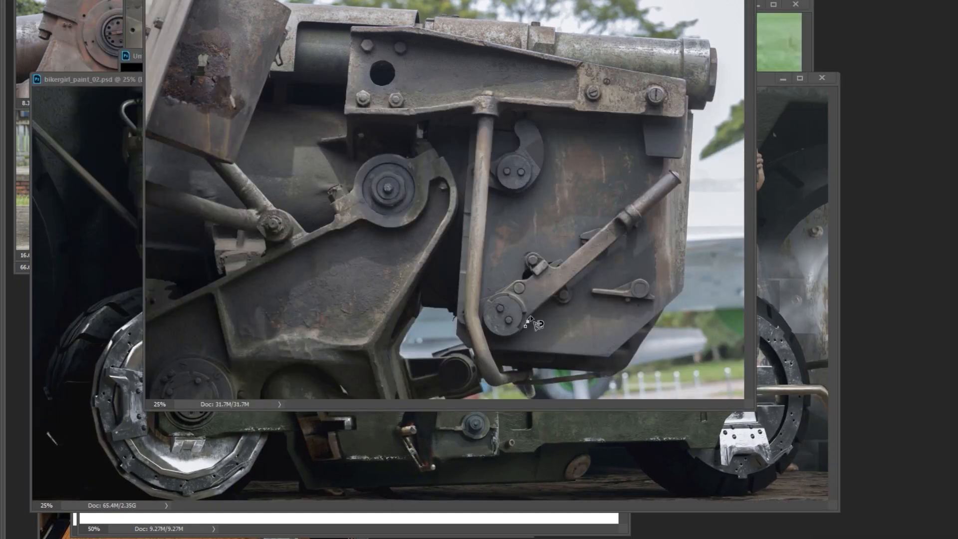
key("q")
left_click_drag(649, 225, 621, 230)
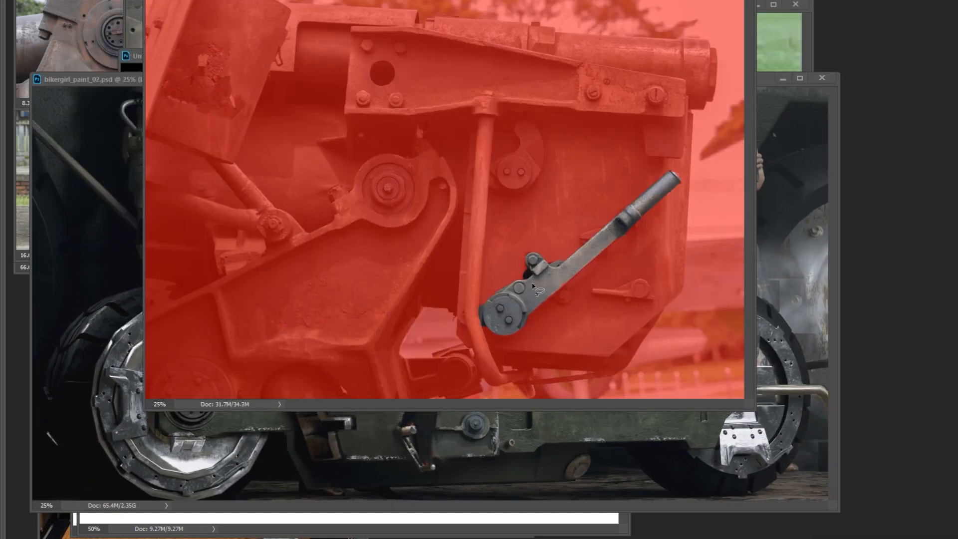
key("q")
Bring the crank lever onto the bike's lower frame as Layer 124, scale it, adjust Hue/Saturation and give it a layer mask.
left_click_drag(539, 299, 441, 416)
key("ctrl+t")
left_click_drag(583, 281, 441, 403)
right_click(406, 444)
left_click_drag(411, 464, 432, 471)
key("ctrl+u")
key("Return")
key("ctrl+t")
left_click_drag(435, 425, 447, 446)
key("Return")
key("Tab")
left_click_drag(573, 314, 563, 324)
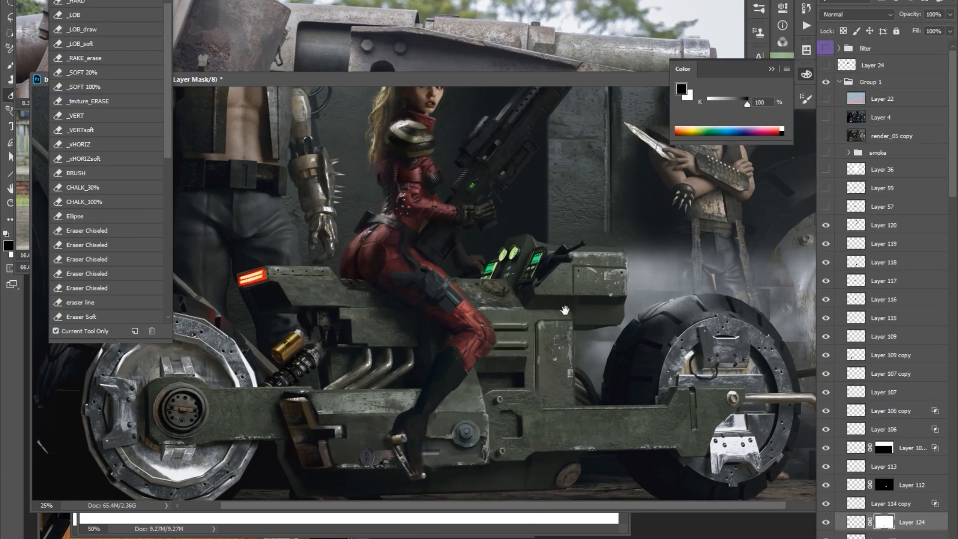
Switch to bikergirl_paint_03.psd and add a new layer directly above Group 2 copy 2.
key("ctrl+minus")
mouse_move(419, 254)
left_mouse_down()
mouse_move(404, 250)
mouse_move(436, 256)
left_mouse_up()
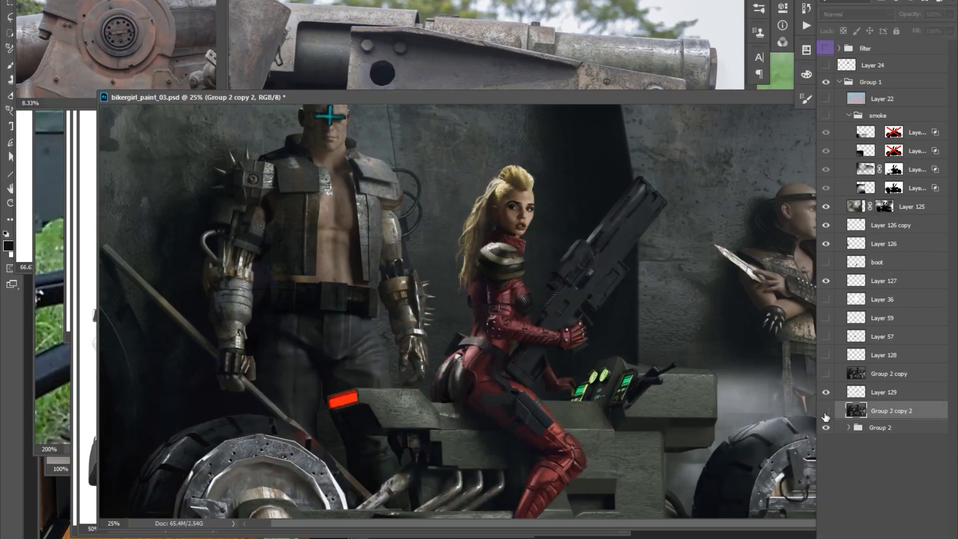
key("Tab")
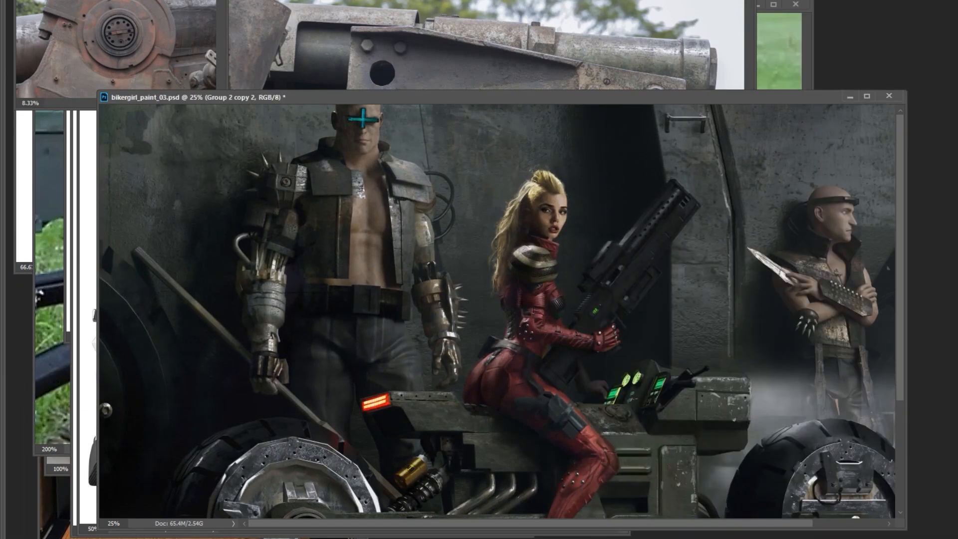
left_click_drag(412, 200, 421, 178)
key("Tab")
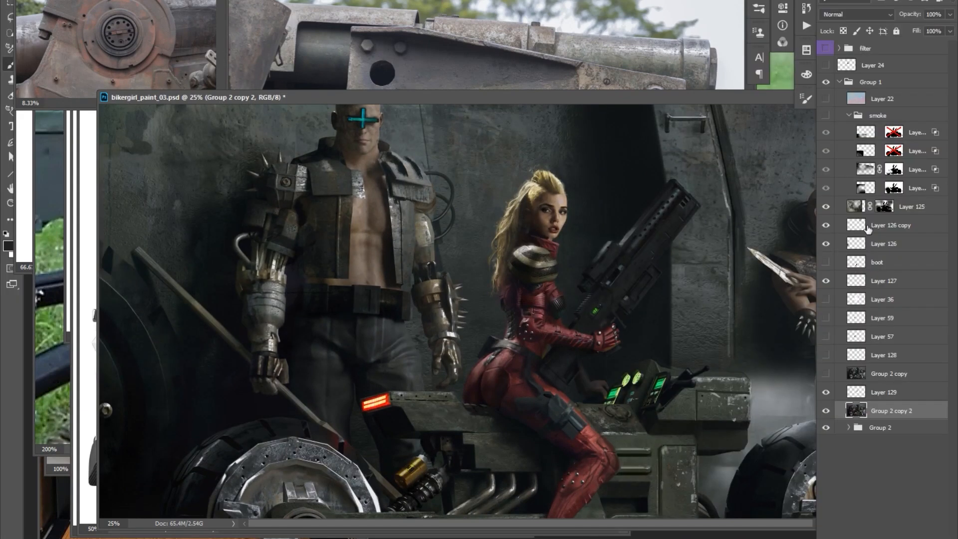
left_click(885, 206)
left_click(882, 281)
left_click(883, 411)
key("ctrl+alt+shift+n")
Touch up the mask of soft-light Layer 125 beside the man's metal arm with the Eraser.
left_click(883, 206)
mouse_move(338, 277)
left_mouse_down()
mouse_move(331, 259)
mouse_move(338, 278)
left_mouse_up()
left_click(883, 410)
left_click(883, 206)
key("e")
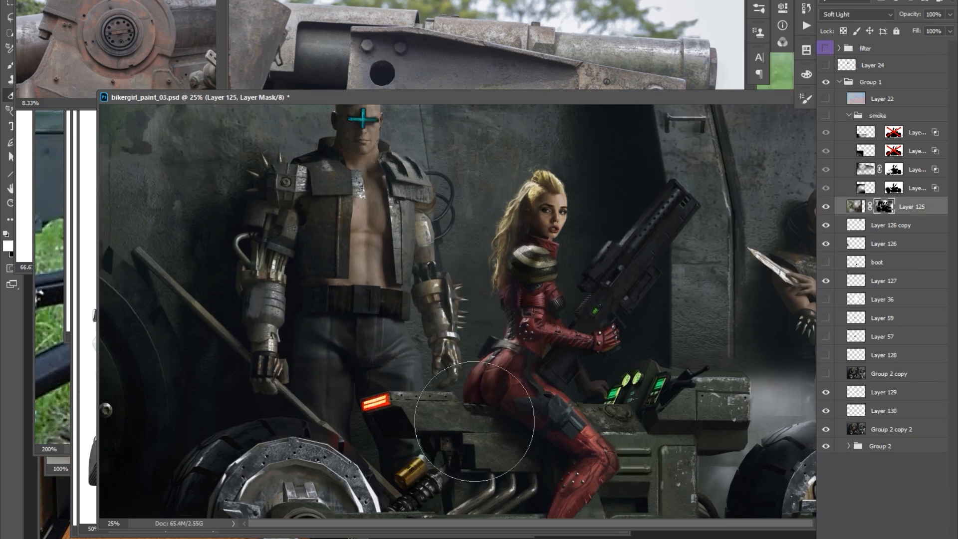
left_click(451, 319, "ctrl")
Repaint the man's metal hand and the plate on his vest shoulder on Group 2 copy 2.
key("b")
left_click(437, 357, "alt")
left_click_drag(438, 357, 436, 357)
left_click_drag(446, 234, 447, 234)
left_click(413, 232, "alt")
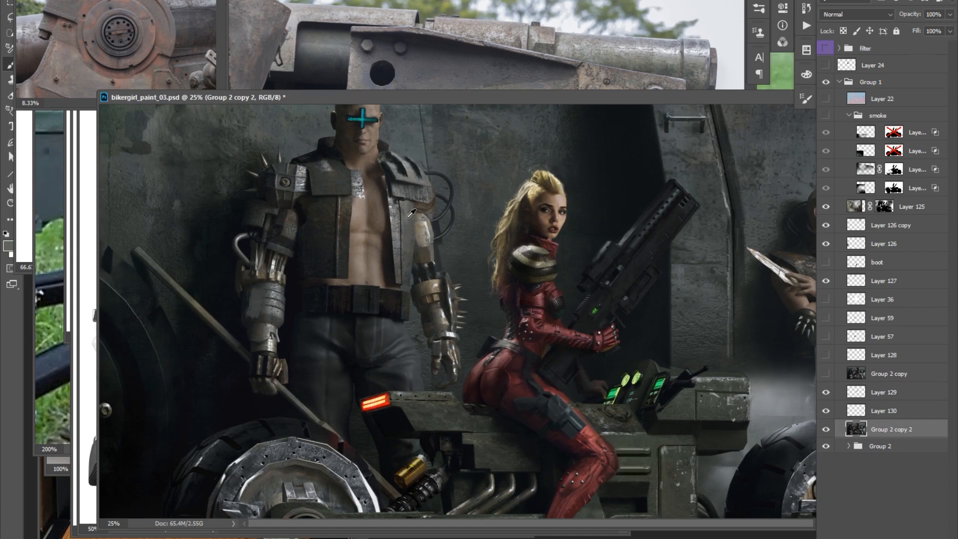
left_click(385, 183, "alt")
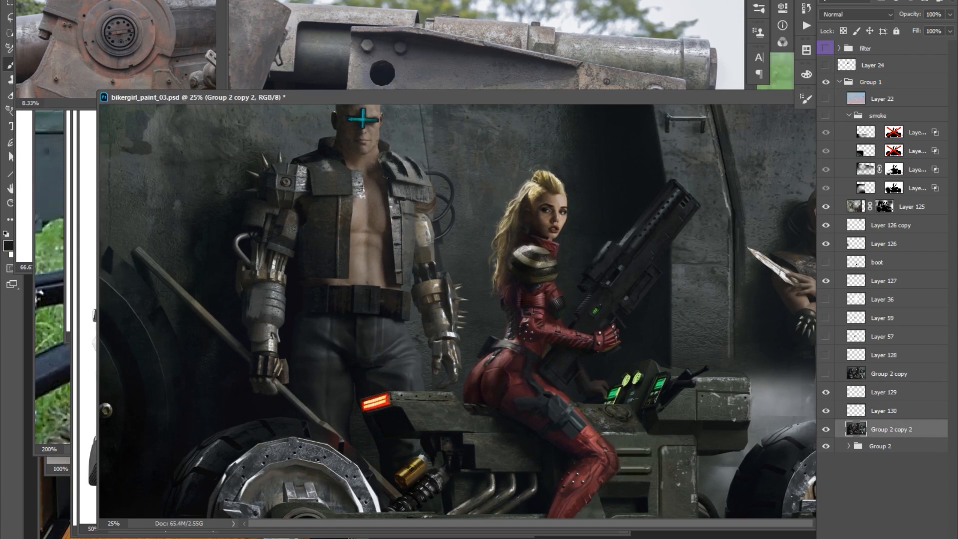
Refine the man's collar, vest and slotted shoulder plate with sampled dark and skin tones on Group 2 copy 2.
left_click_drag(404, 109, 405, 107)
left_click_drag(413, 163, 413, 165)
left_click(349, 193, "alt")
left_click(305, 188, "alt")
left_click_drag(434, 216, 429, 216)
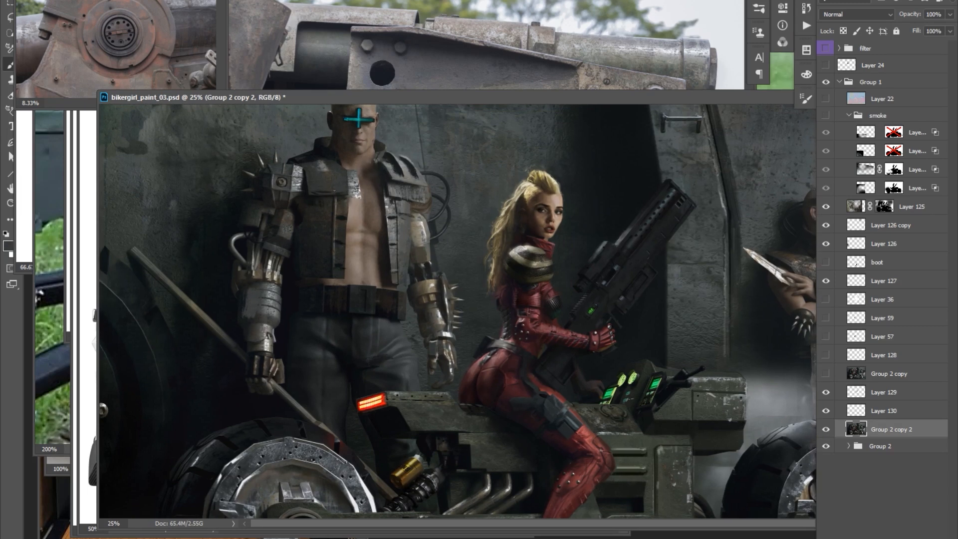
left_click(328, 168, "alt")
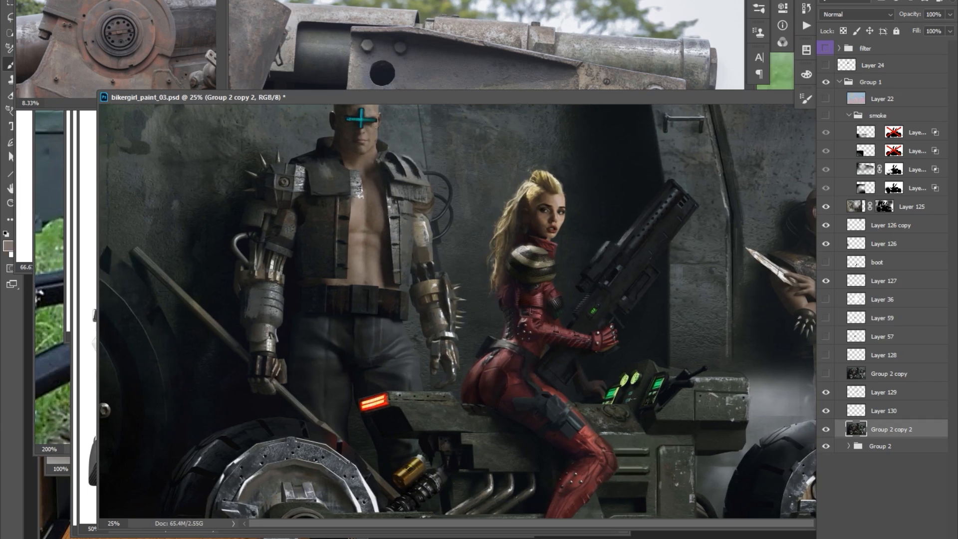
left_click_drag(380, 116, 370, 115)
left_click(398, 160, "alt")
left_click_drag(402, 155, 400, 156)
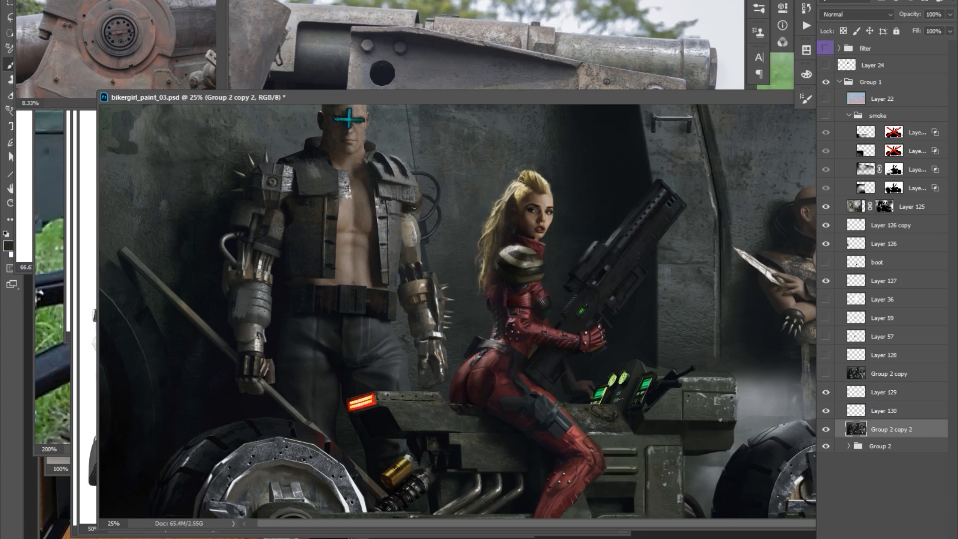
Paint detail on the man's metal forearm and the edges of his vest with sampled tones.
left_click_drag(422, 201, 428, 201)
key("ctrl+plus")
left_click(414, 261, "alt")
left_click_drag(438, 253, 435, 259)
left_click(438, 275, "alt")
left_click_drag(440, 281, 444, 305)
left_click_drag(395, 254, 398, 263)
mouse_move(394, 214)
left_mouse_down()
mouse_move(391, 272)
mouse_move(414, 232)
left_mouse_up()
left_click(391, 219, "alt")
left_click_drag(318, 230, 328, 228)
left_click(283, 295, "alt")
Paint skin tone over the bright worn patch on the man's chest, leaving a small buckle on the vest edge.
left_click(340, 180, "alt")
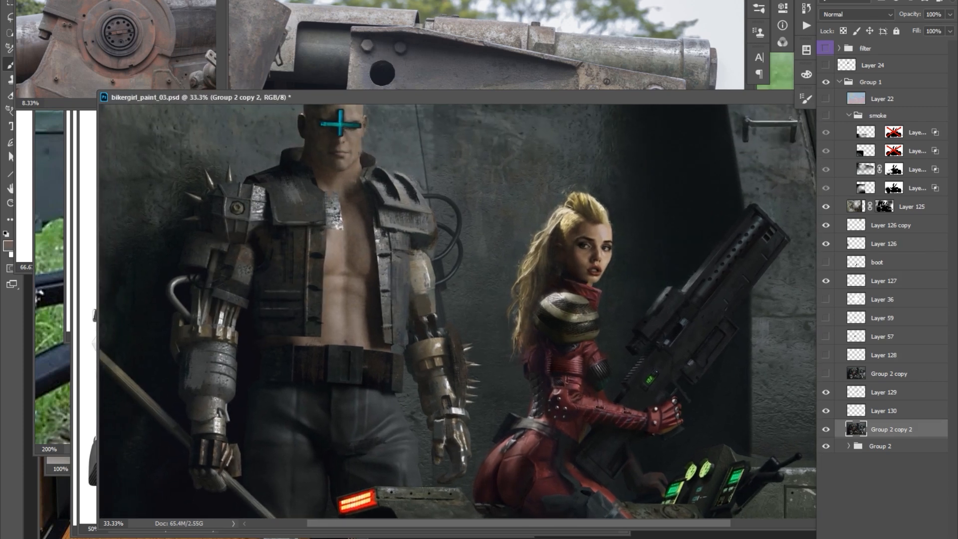
left_click(337, 216, "alt")
left_click_drag(327, 221, 340, 228)
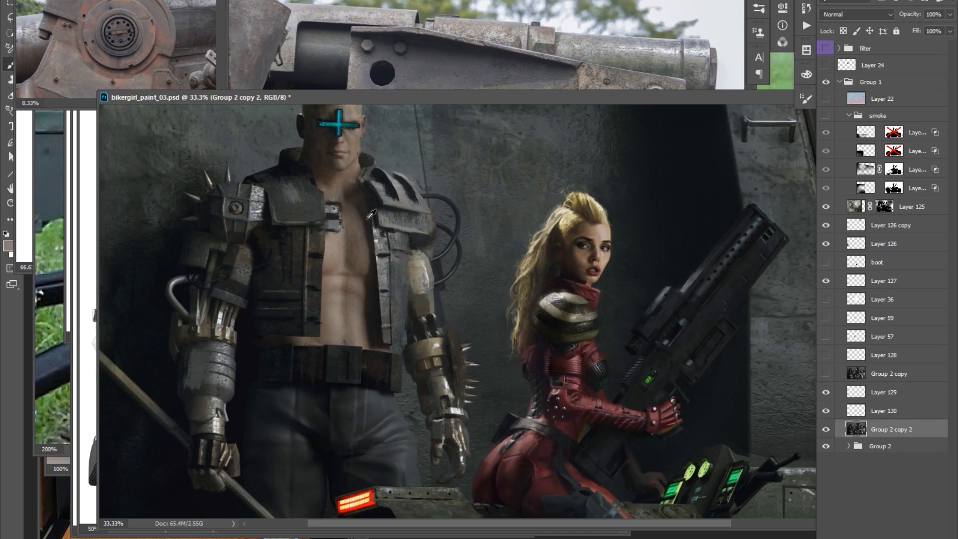
left_click(302, 184, "alt")
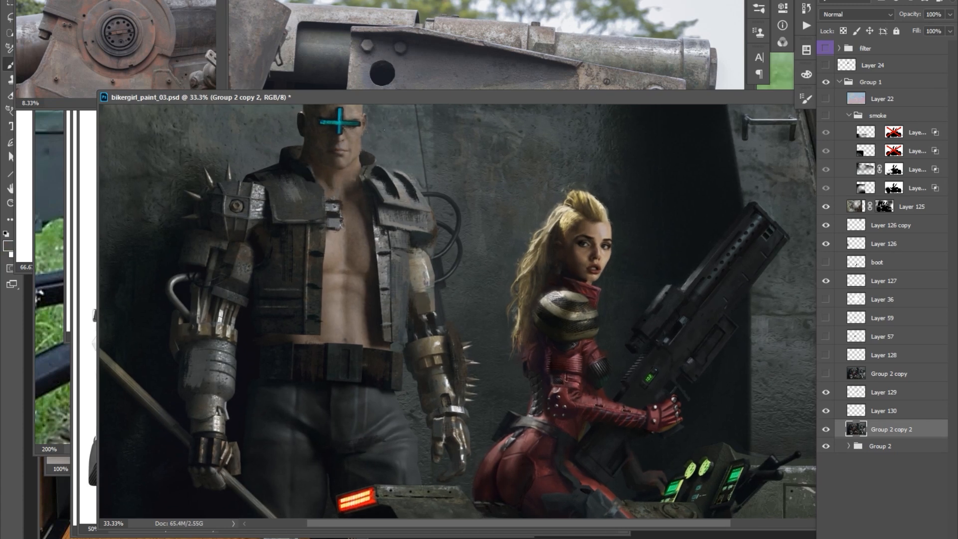
Refine the fingers of the man's metal hand beside the bike and darken the vest's edge.
left_click_drag(452, 294, 446, 253)
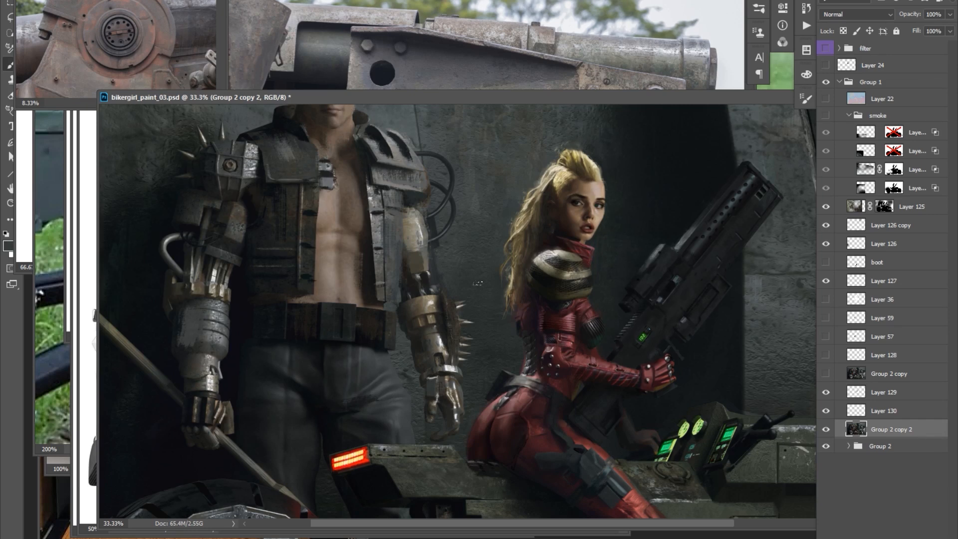
left_click(459, 391, "alt")
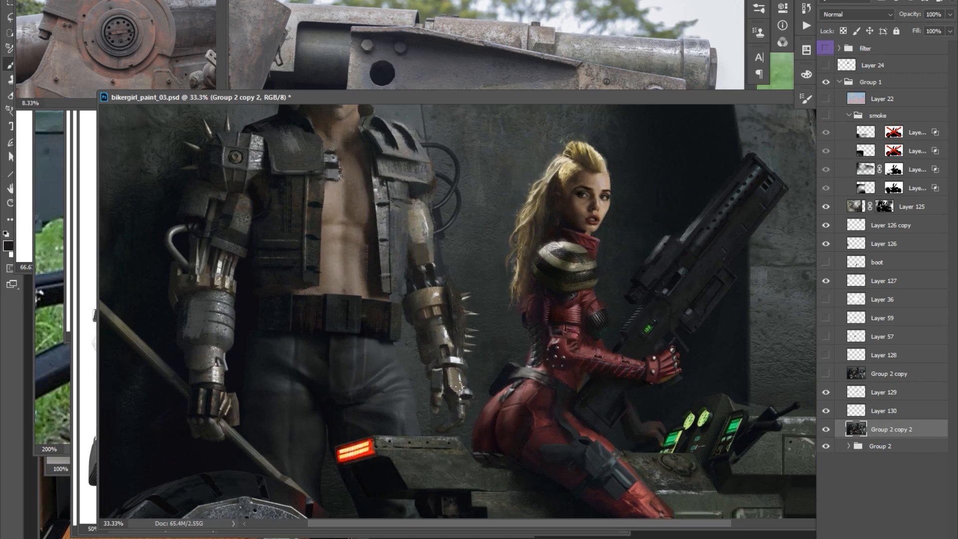
left_click(457, 360, "alt")
left_click(479, 393, "alt")
mouse_move(472, 382)
left_mouse_down()
mouse_move(483, 389)
mouse_move(462, 374)
mouse_move(465, 385)
left_mouse_up()
left_click(461, 364, "alt")
left_click(460, 363, "alt")
left_click_drag(391, 205, 396, 263)
scroll(388, 182, "down", 1)
scroll(300, 156, "right", 2)
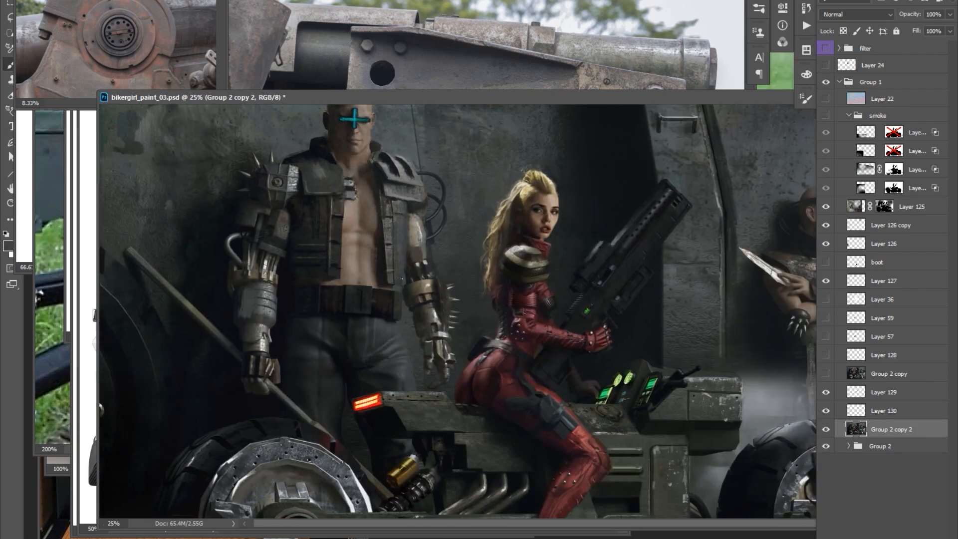
Switch to Layer 130 and paint out the spikes on the man's metal shoulder with sampled dark tones.
left_click_drag(395, 257, 399, 257)
left_click(394, 167, "alt")
left_click_drag(599, 158, 591, 158)
key("alt+bracketright")
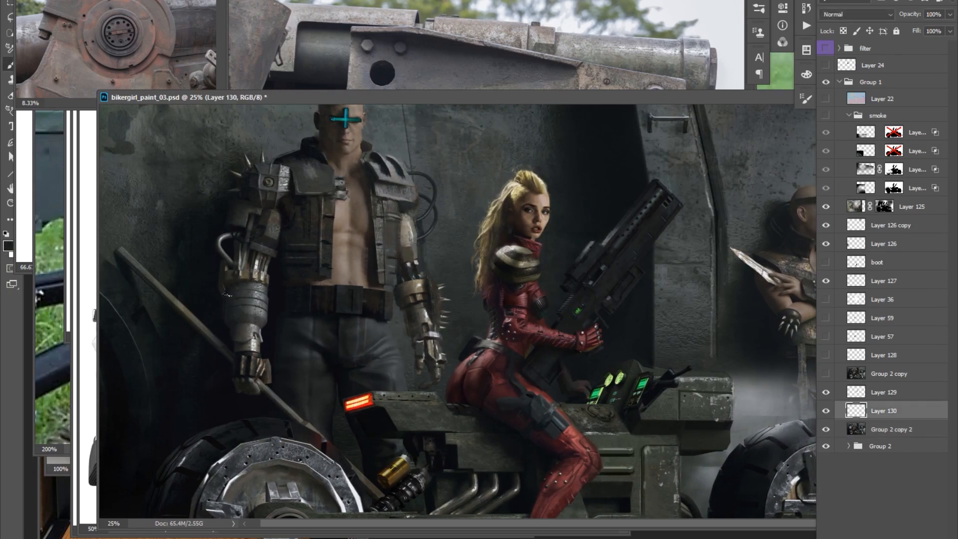
left_click_drag(233, 333, 232, 332)
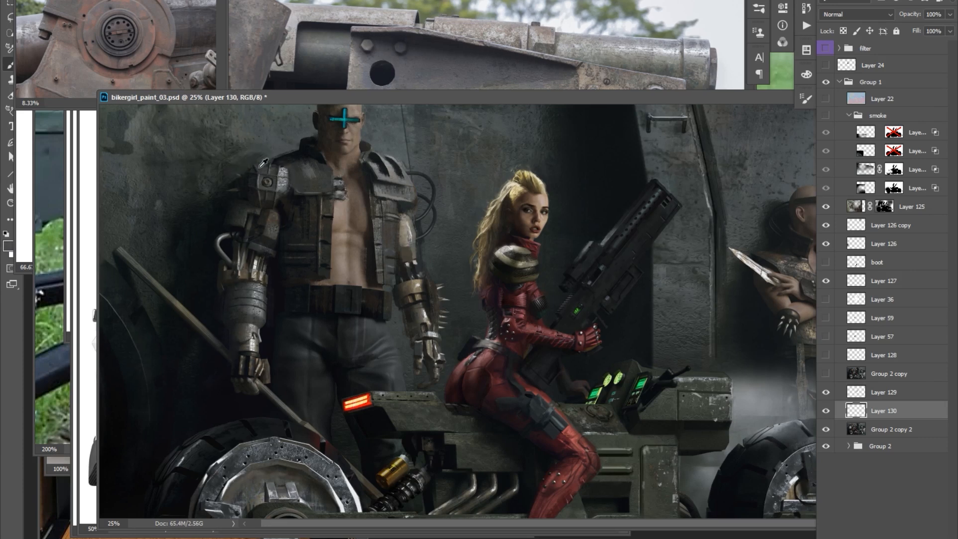
left_click_drag(368, 180, 365, 180)
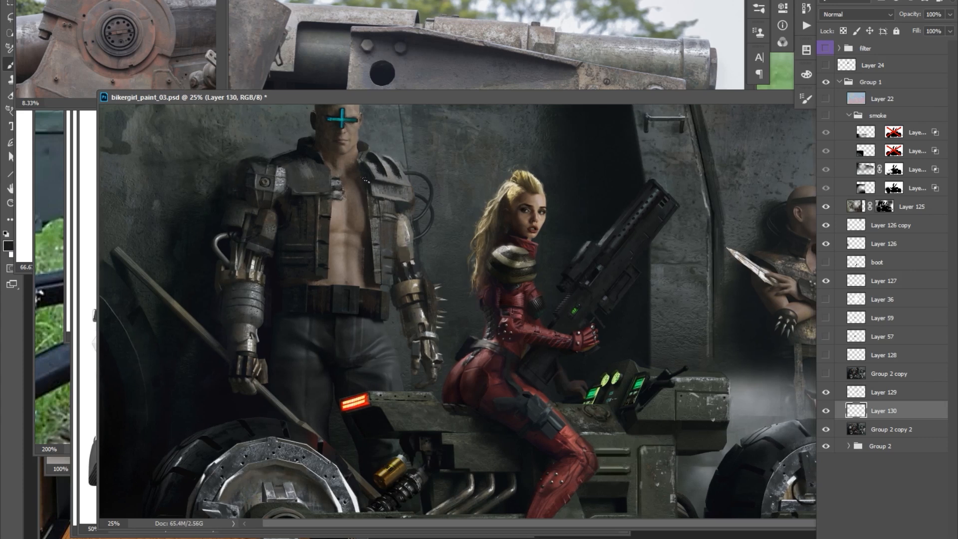
left_click(496, 298, "alt")
left_click_drag(500, 292, 496, 292)
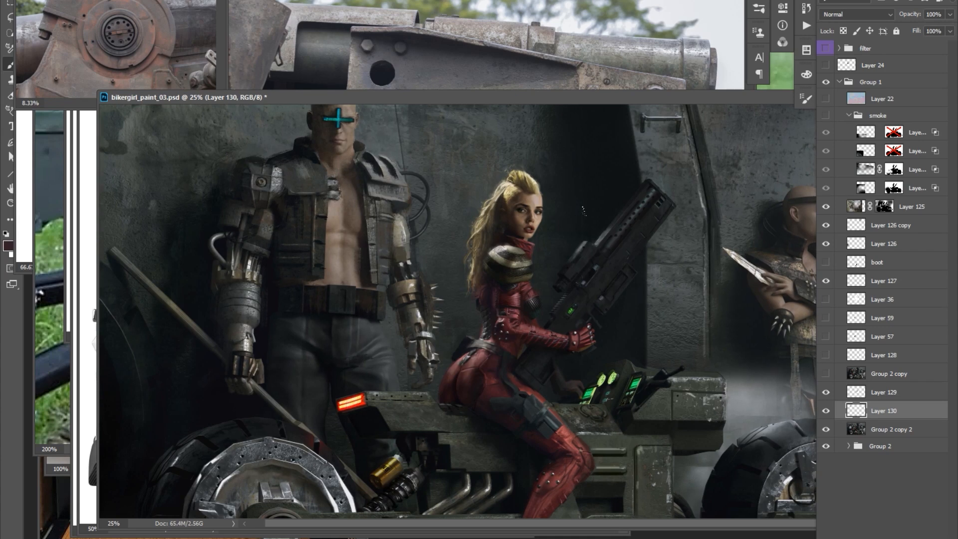
Touch up the man's trousers and metal forearm on Layer 130 with sampled tones.
key("ctrl+minus")
key("ctrl+plus")
left_click(390, 337, "alt")
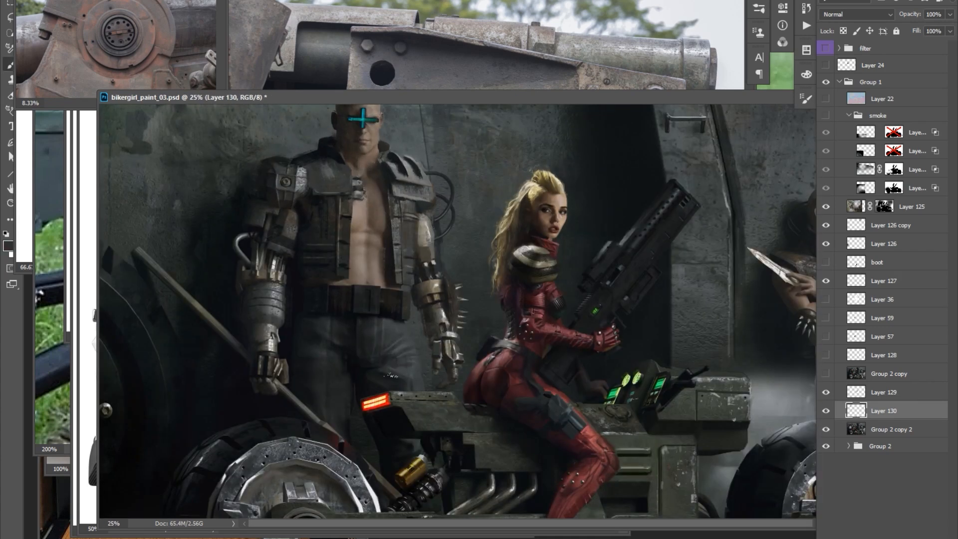
left_click_drag(287, 363, 287, 378)
right_click(285, 365, "alt")
left_click(294, 329, "alt")
left_click(351, 394, "alt")
right_click(415, 330, "alt")
left_click_drag(606, 269, 604, 271)
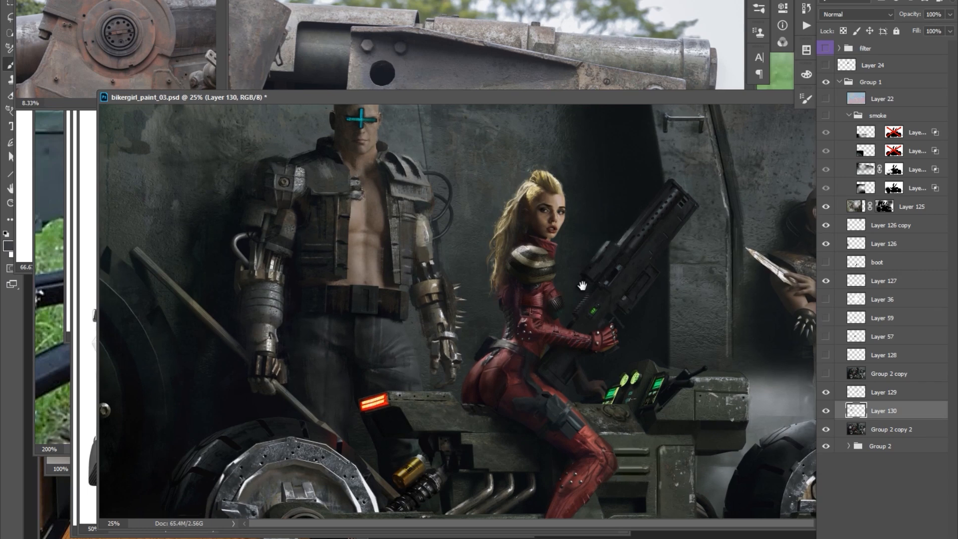
Refine the man's collar, vest and slotted shoulder plate on Layer 130.
right_click(332, 233, "alt")
scroll(413, 273, "down", 1)
scroll(410, 239, "up", 1)
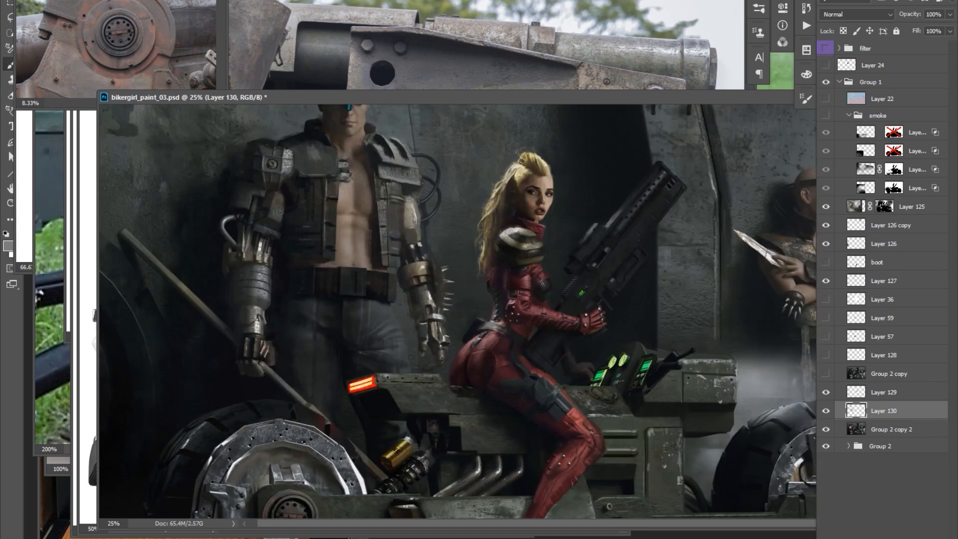
left_click_drag(409, 183, 402, 201)
left_click(367, 152, "alt")
left_click(396, 210, "alt")
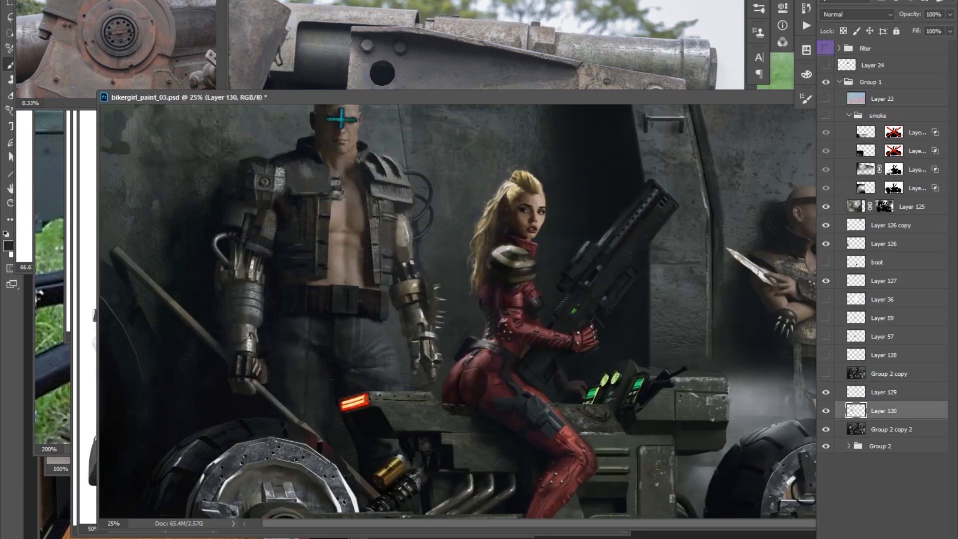
Touch up the man's trousers and the bike's shock absorber, exhaust area and console with sampled dark tones.
left_click_drag(333, 379, 329, 379)
left_click(392, 430, "alt")
left_click_drag(461, 451, 418, 432)
left_click(573, 384, "alt")
left_click(647, 375, "alt")
left_click_drag(617, 391, 613, 385)
left_click(650, 336, "alt")
left_click(598, 366, "ctrl")
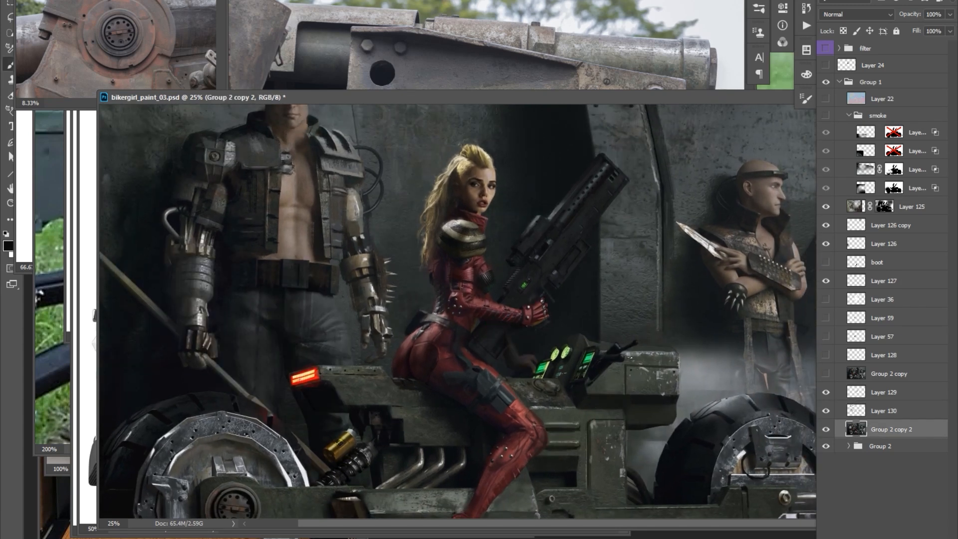
Refine the bike's exhaust pipes, the front wheel's edge and the woman's red leg on Group 2 copy 2.
left_click_drag(659, 420, 667, 413)
left_click(667, 413, "alt")
left_click_drag(425, 445, 440, 422)
left_click(439, 424, "alt")
left_click_drag(530, 439, 526, 436)
left_click(526, 436, "alt")
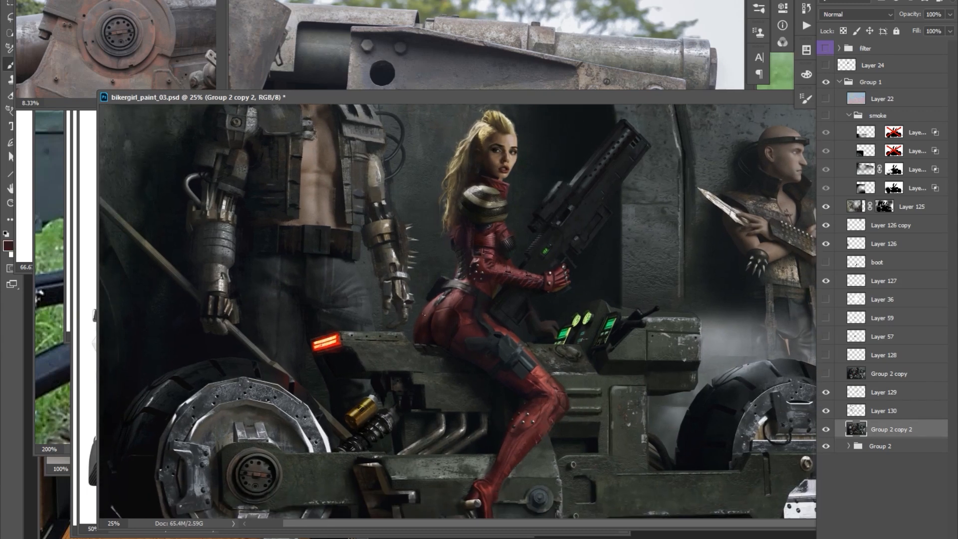
key("ctrl+minus")
key("ctrl+plus")
left_click_drag(440, 317, 435, 332)
left_click(435, 332, "alt")
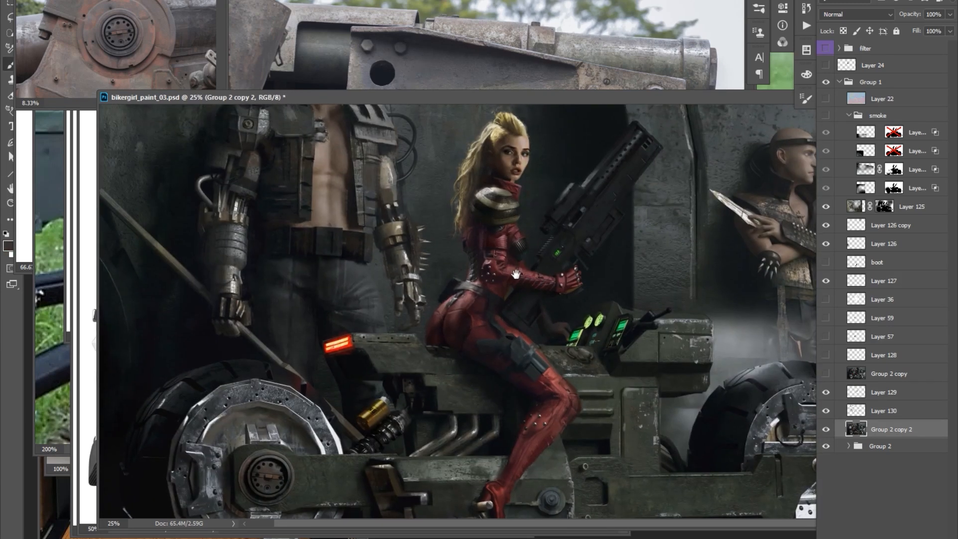
Touch up the area around the background man's blade with sampled grey tones on Group 2 copy 2.
left_click_drag(523, 265, 518, 274)
key("ctrl+minus")
key("ctrl+plus")
left_click_drag(563, 207, 518, 279)
left_click(518, 278, "alt")
left_click(426, 538)
left_click(591, 407)
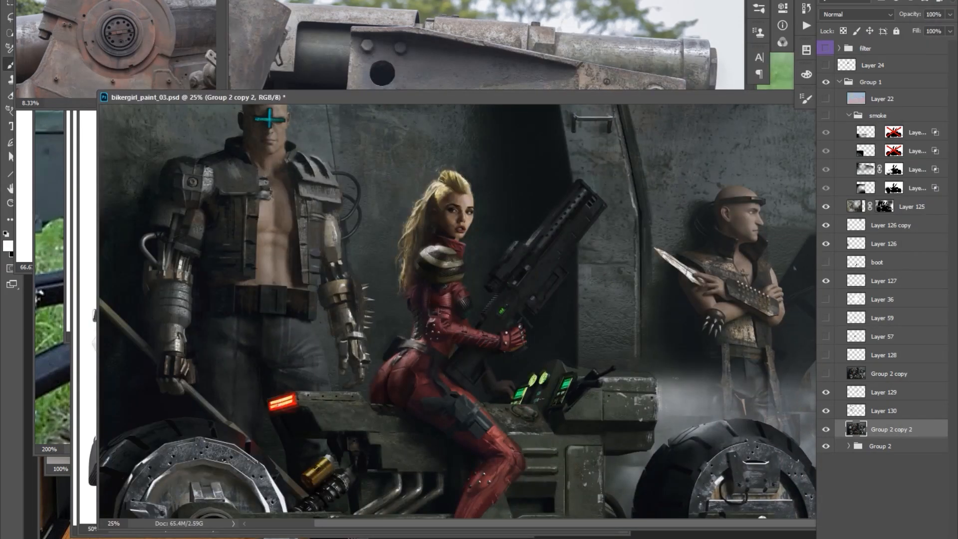
key("ctrl+minus")
key("ctrl+plus")
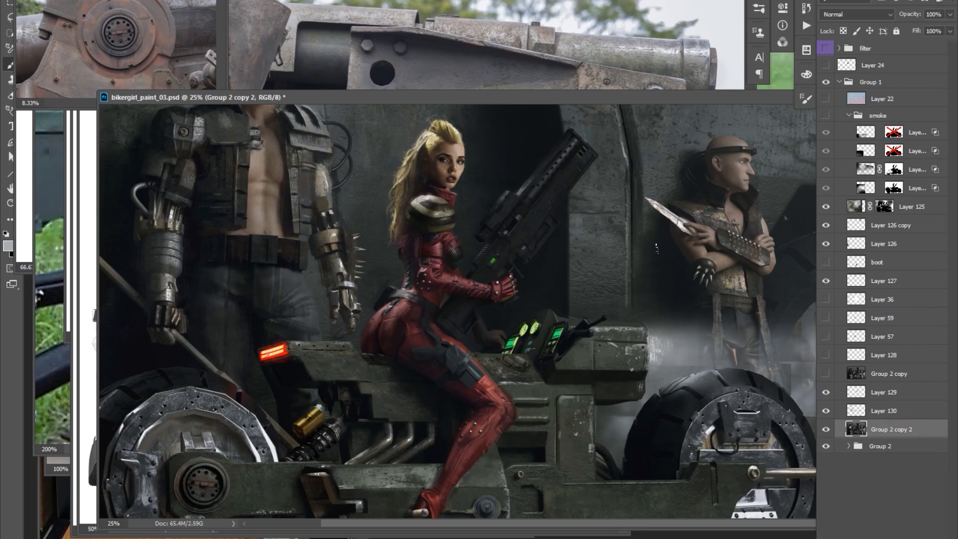
scroll(726, 256, "up", 2)
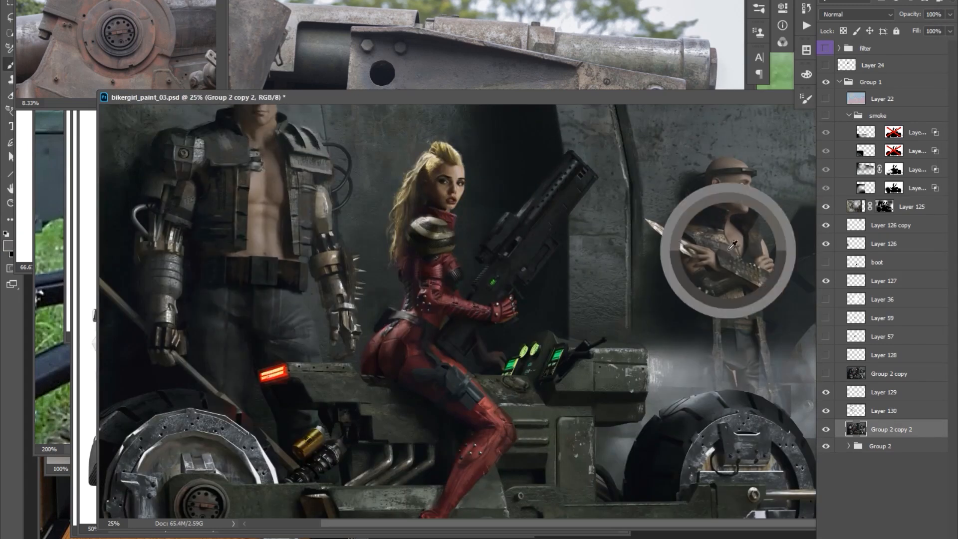
left_click(644, 249, "alt")
Bring the muscular figure from the Untitled-17 photo in as Layer 131 and position it over the man's chest.
left_click_drag(449, 97, 430, 101)
left_click_drag(651, 259, 657, 236)
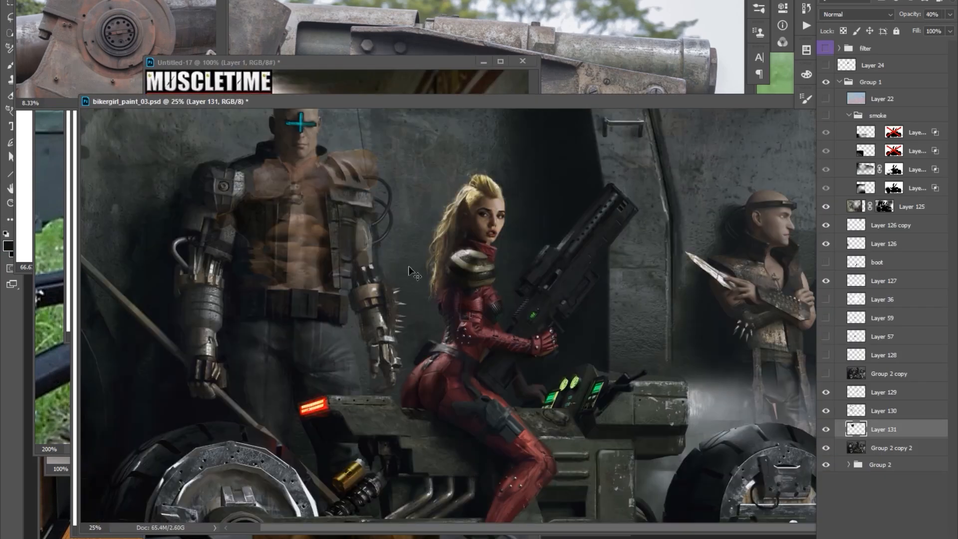
left_click_drag(338, 242, 347, 240)
key("ctrl+m")
left_click_drag(408, 175, 410, 183)
Match the pasted torso to the dark scene with Curves, Color Balance and Hue/Saturation.
key("ctrl+m")
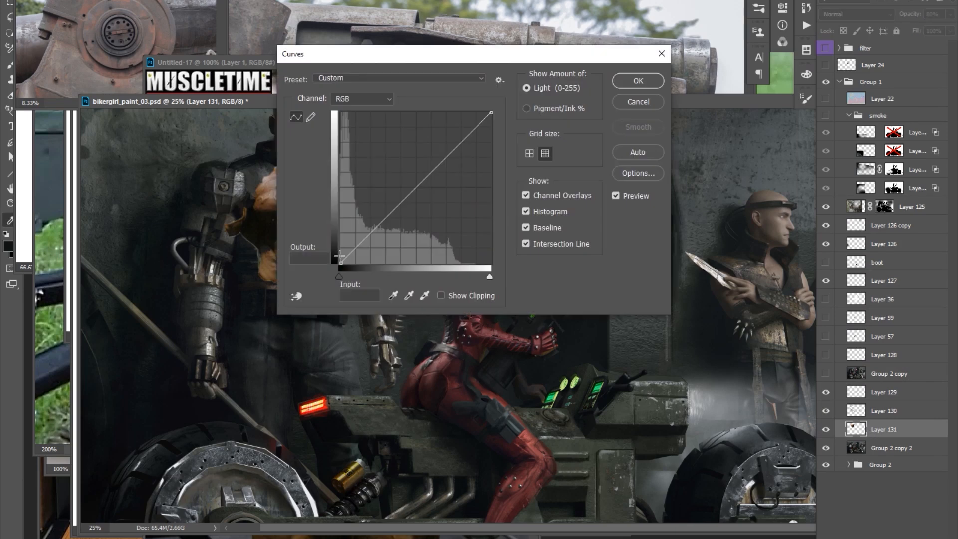
left_click_drag(338, 263, 337, 256)
left_click_drag(399, 52, 576, 143)
key("ctrl+b")
left_click(803, 409)
left_click_drag(770, 346, 757, 346)
left_click(739, 409)
key("Return")
key("ctrl+u")
key("Return")
Hide the pasted torso with an inverted mask and paint the muscles back inside the vest opening.
key("ctrl+i")
key("b")
left_click_drag(306, 215, 303, 274)
left_click_drag(306, 215, 306, 183)
left_click_drag(302, 275, 308, 264)
left_click(869, 429)
left_click(856, 429)
Readjust the torso's tones with Curves and refine its mask along the vest edges.
key("ctrl+m")
key("alt+4")
left_click_drag(604, 267, 605, 263)
key("Return")
key("v")
key("b")
left_click(884, 428)
left_click_drag(266, 281, 320, 279)
left_click(855, 429)
mouse_move(305, 239)
left_mouse_down()
mouse_move(325, 239)
mouse_move(322, 281)
mouse_move(325, 269)
mouse_move(386, 284)
left_mouse_up()
left_click(337, 243, "alt")
key("ctrl+z")
Merge the torso with a new layer and erase its excess around the vest opening.
key("ctrl+shift+alt+n")
key("ctrl+e")
left_click(367, 224, "ctrl+alt")
left_click(367, 223, "ctrl")
key("e")
left_click_drag(409, 210, 417, 216)
key("7")
key("7")
key("b")
Paint sampled skin and dark tones on Layer 132 to blend the man's chest and abs into the vest.
key("ctrl+shift+alt+n")
key("ctrl+e")
left_click_drag(365, 197, 356, 266)
left_click(344, 225, "alt")
left_click_drag(452, 211, 452, 214)
left_click(405, 222, "alt")
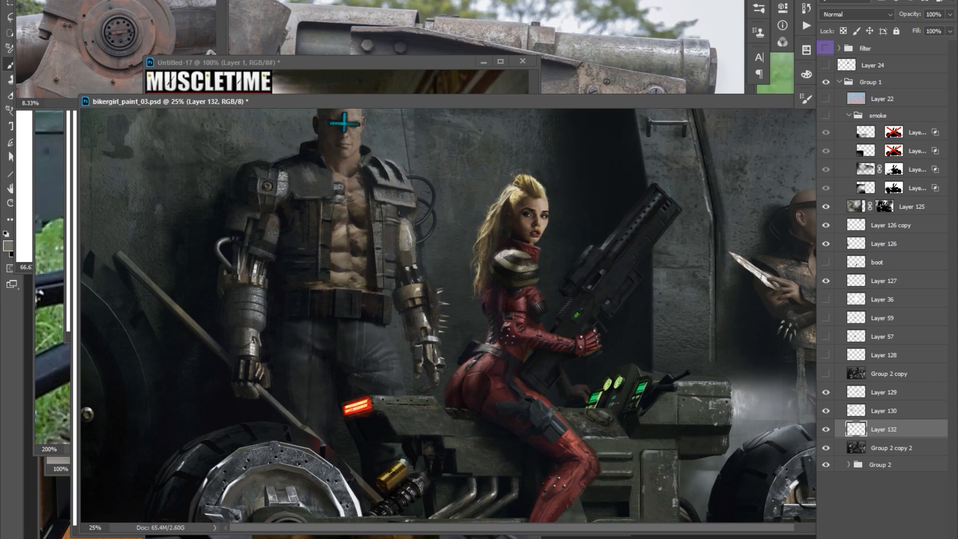
left_click_drag(399, 184, 400, 186)
left_click(352, 193, "alt")
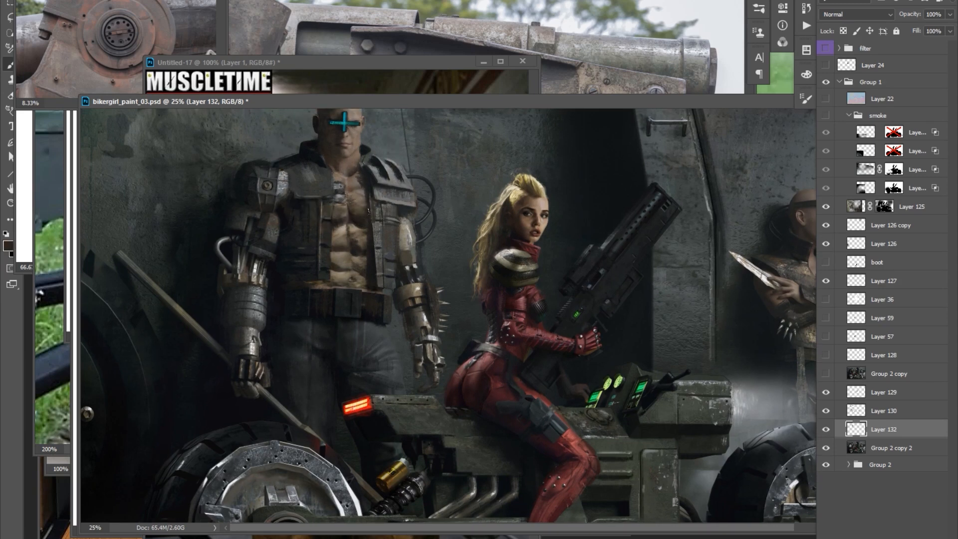
left_click_drag(357, 218, 329, 218)
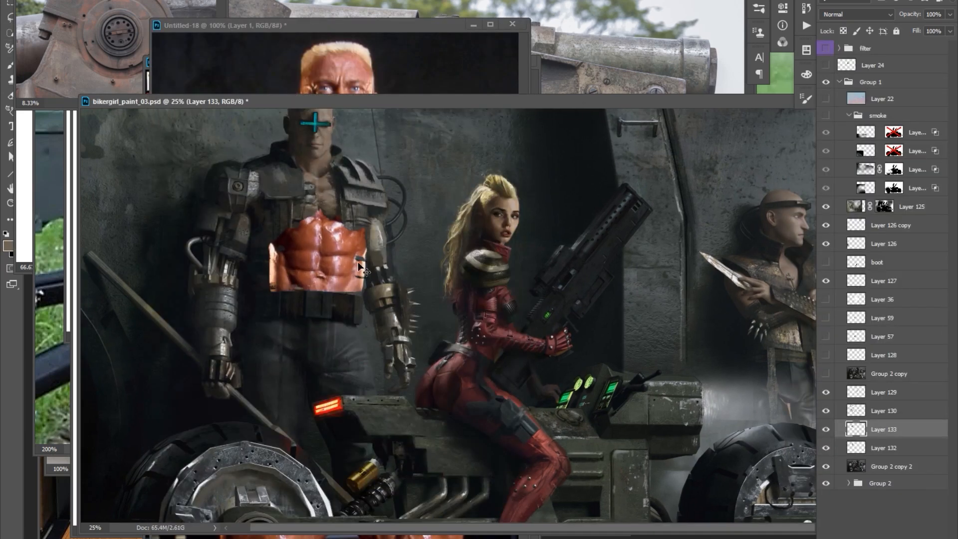
Adjust the pasted skin detail with Hue/Saturation, Color Balance and Curves, and blend it over the man's face and neck.
key("ctrl+u")
key("ctrl+b")
left_click_drag(769, 360, 773, 360)
left_click(898, 320)
key("ctrl+m")
key("b")
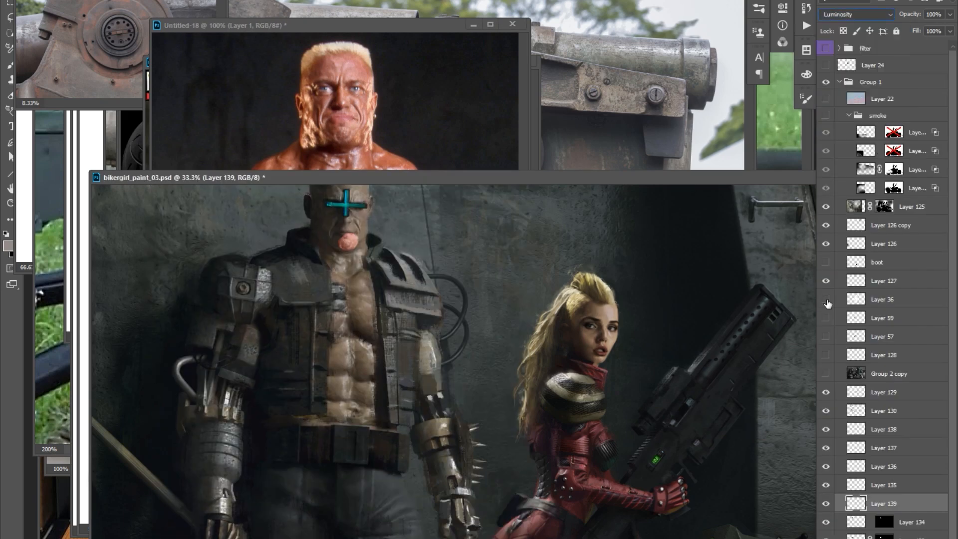
left_click_drag(344, 240, 387, 254)
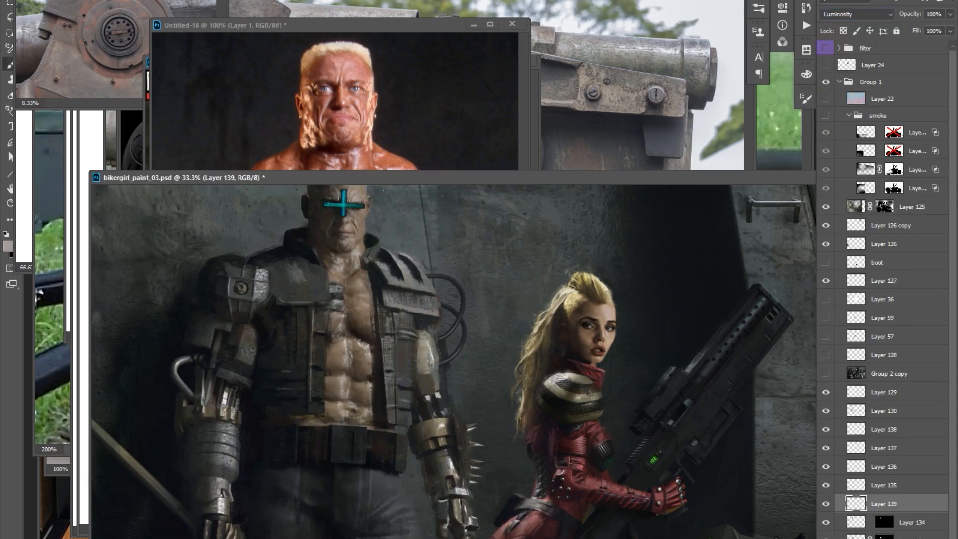
scroll(391, 188, "down", 1)
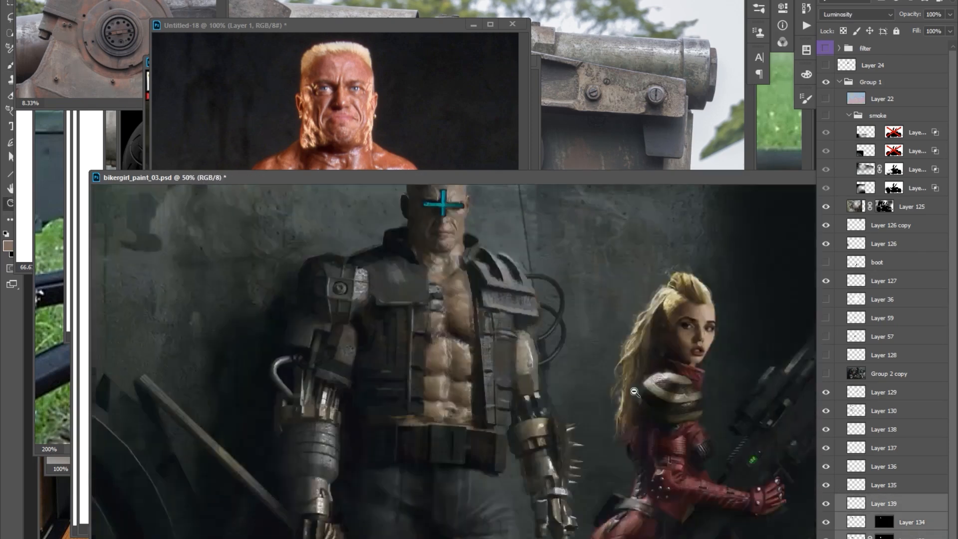
Place a dark mechanical piece over the man's hand holding the pole on Layer 140 and mask it to fit.
left_click(835, 409)
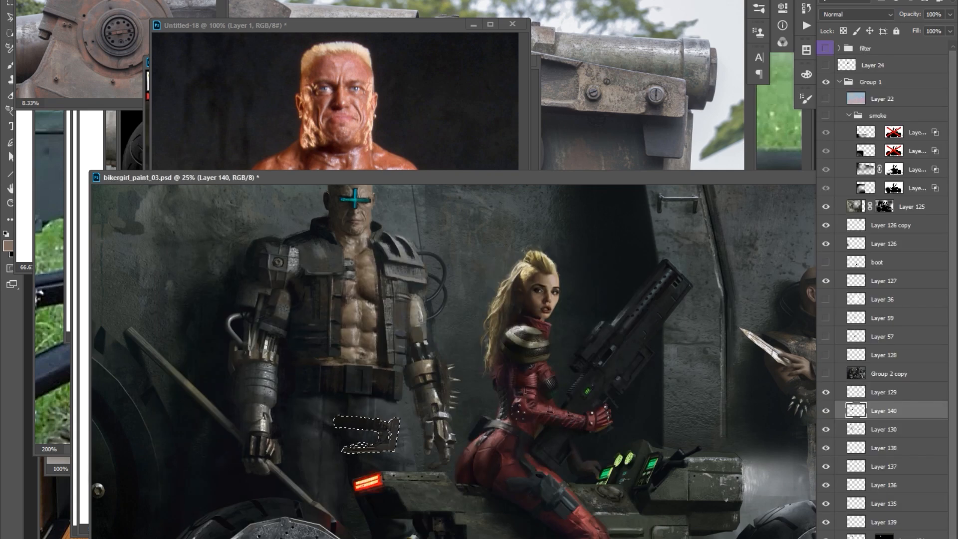
mouse_move(295, 482)
left_mouse_down()
mouse_move(305, 493)
mouse_move(242, 483)
left_mouse_up()
key("b")
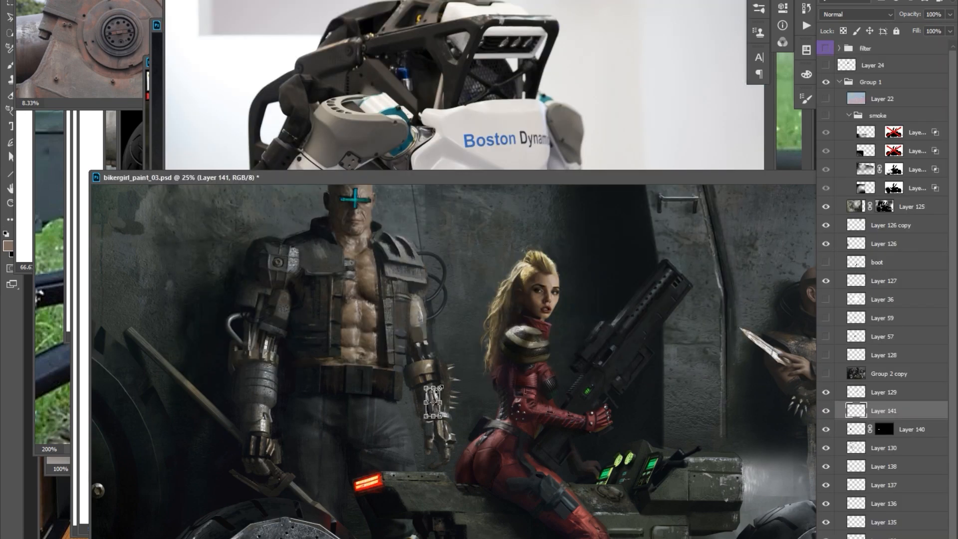
Add robot arm parts from the Boston Dynamics photo to the man's metal forearm, duplicating Layer 142 in Multiply mode.
scroll(443, 381, "up", 1)
key("r")
key("v")
left_click(562, 167)
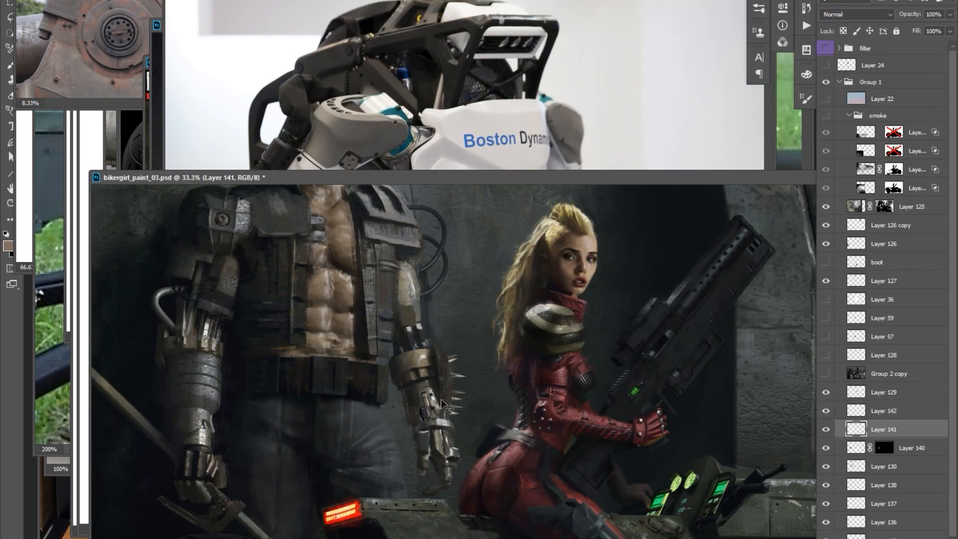
scroll(433, 339, "up", 2)
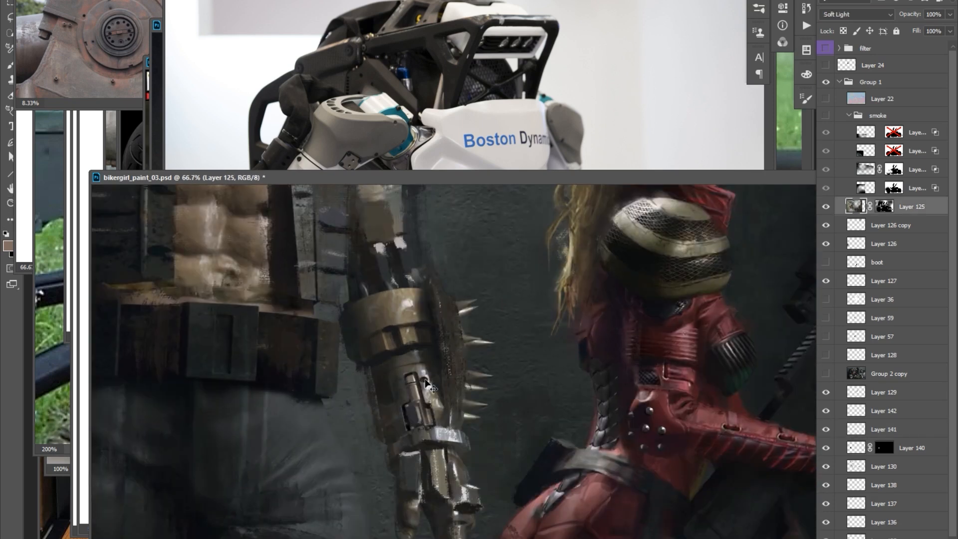
key("ctrl+j")
scroll(448, 252, "down", 3)
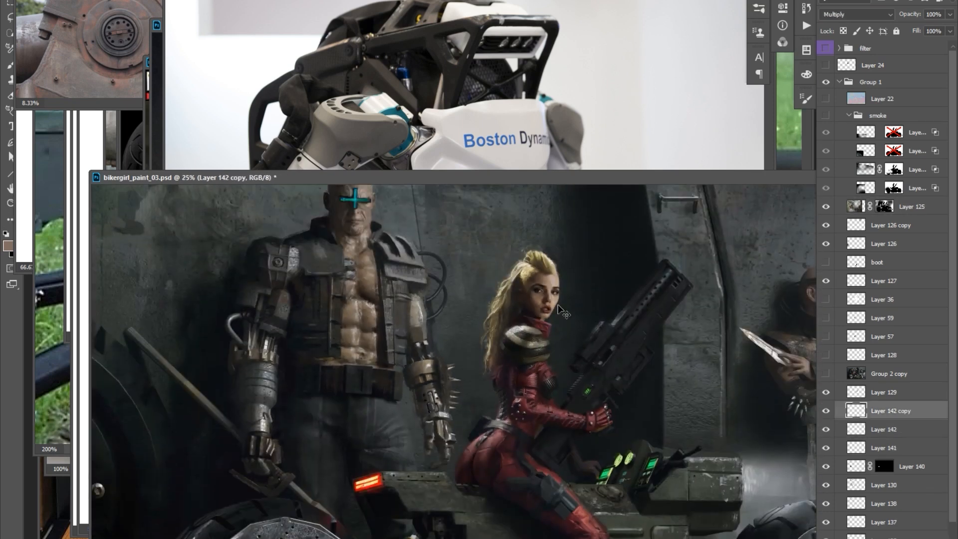
left_click_drag(448, 252, 463, 252)
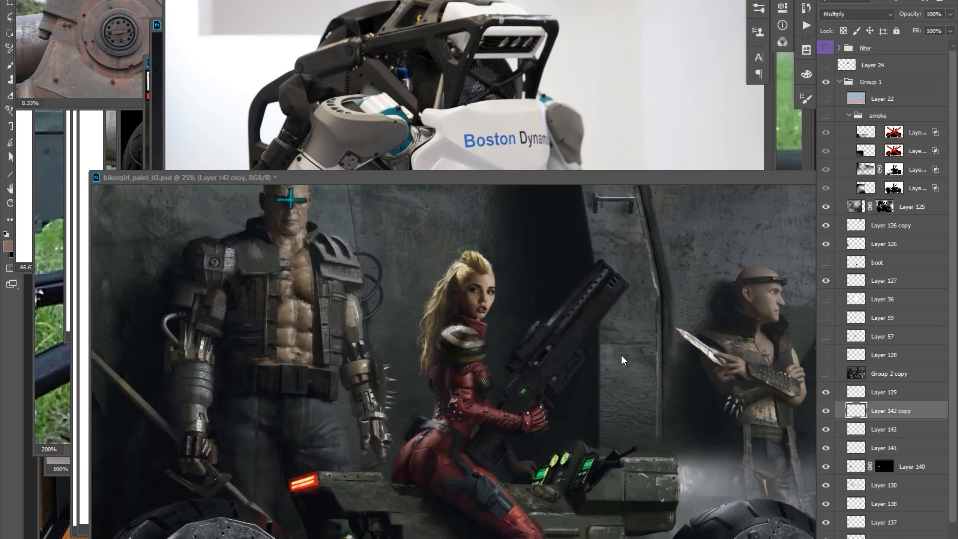
Paste a mechanical plate onto the man's belt, hide Layer 125 and transform the pasted plate to fit.
key("ctrl+Tab")
key("ctrl+v")
mouse_move(344, 389)
left_mouse_down()
mouse_move(240, 379)
mouse_move(320, 385)
left_mouse_up()
key("o")
left_click(825, 207)
left_click(883, 429)
key("ctrl+v")
key("b")
key("ctrl+t")
right_click(324, 380)
left_click(347, 427)
key("Return")
Paste and transform another mechanical belt piece, adjust it with Color Balance and prepare its mask on Layer 145.
mouse_move(390, 278)
left_mouse_down()
mouse_move(438, 277)
mouse_move(422, 281)
left_mouse_up()
key("ctrl+v")
key("ctrl+t")
right_click(313, 381)
left_click(339, 514)
key("Return")
key("ctrl+b")
left_click(897, 320)
left_click(883, 485)
left_click(890, 503)
left_click(883, 429)
key("x")
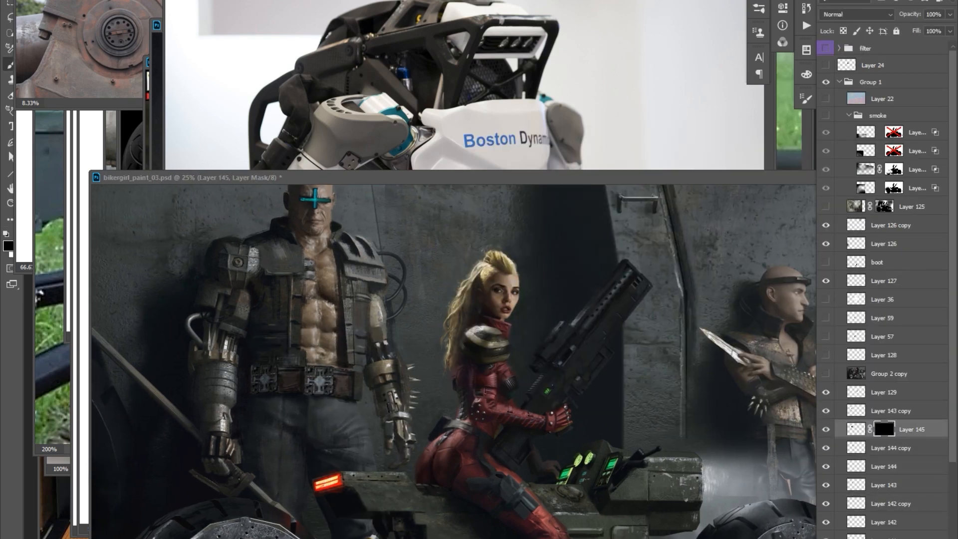
Paste a piece of the leather jacket photo over the man's outfit and change its blending mode.
left_click(349, 177)
key("ctrl+v")
left_click(856, 15)
left_click(843, 308)
left_click_drag(465, 311, 460, 310)
key("e")
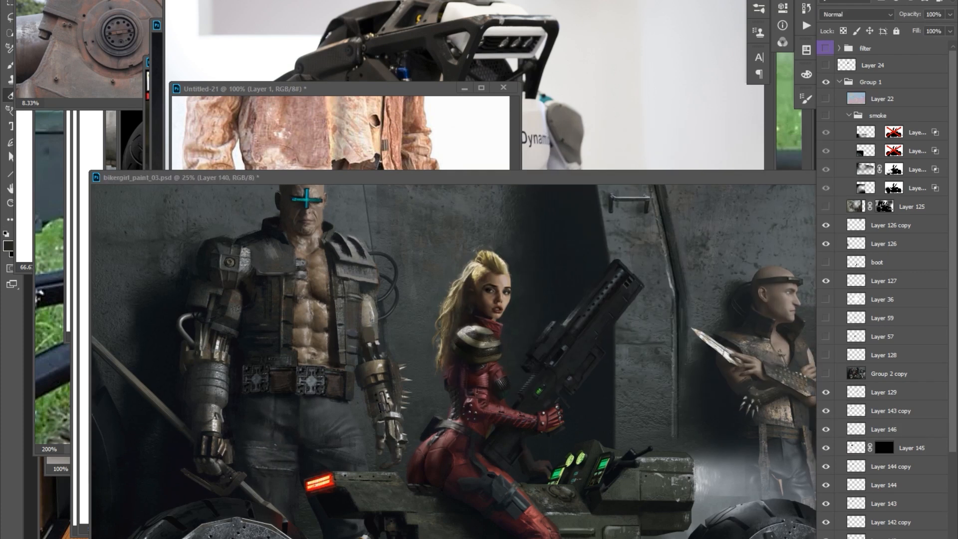
Paste a cut-out mechanical part from the reference photo onto the cyborg man's chest and duplicate it twice down the sternum.
key("ctrl+v")
key("l")
left_click(129, 177)
key("ctrl+v")
scroll(316, 250, "up", 1)
key("ctrl+j")
key("ctrl+j")
key("b")
left_click(288, 245, "alt")
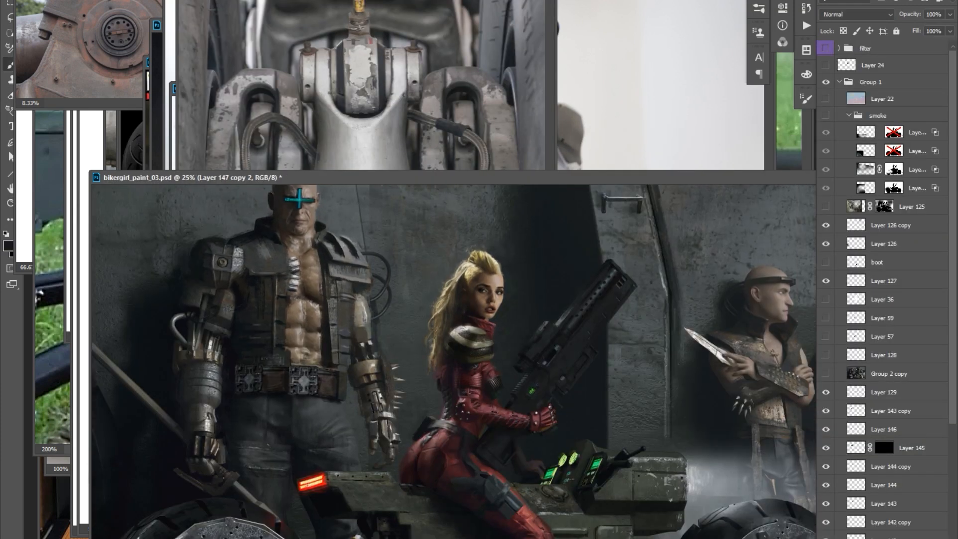
Create a new layer above Layer 145, paint over the man's lower abdomen above the belt and save the file.
left_click(329, 410, "alt")
left_click(911, 448)
key("ctrl+shift+n")
left_click(284, 360, "alt")
left_click_drag(261, 358, 316, 361)
left_click_drag(295, 354, 323, 361)
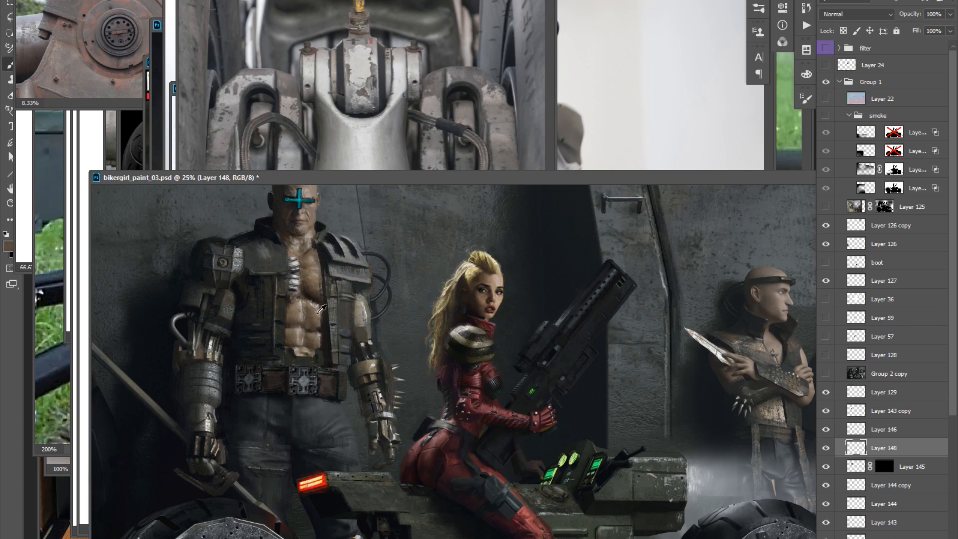
key("ctrl+s")
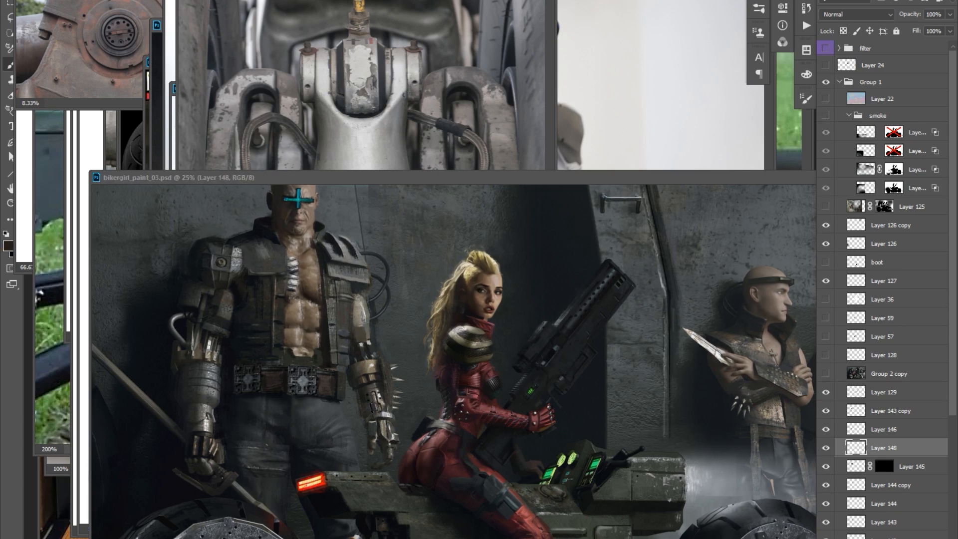
Open the helicopter photo in a new document, paste a piece of it onto the man's metal arm, and transform and erase it to fit.
key("ctrl+n")
key("Return")
key("ctrl+v")
left_click(131, 178)
key("ctrl+v")
key("ctrl+t")
key("e")
left_click_drag(367, 328, 361, 332)
key("alt+Tab")
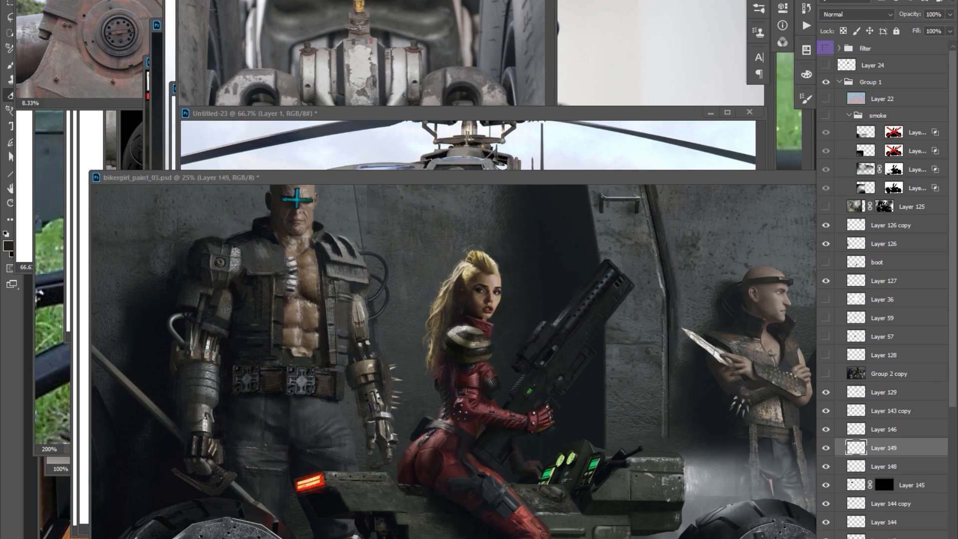
Place a copied studded armor piece on the man's shoulder, reshape it with Transform, erase its edges and adjust its Hue/Saturation.
right_click(283, 364)
key("Escape")
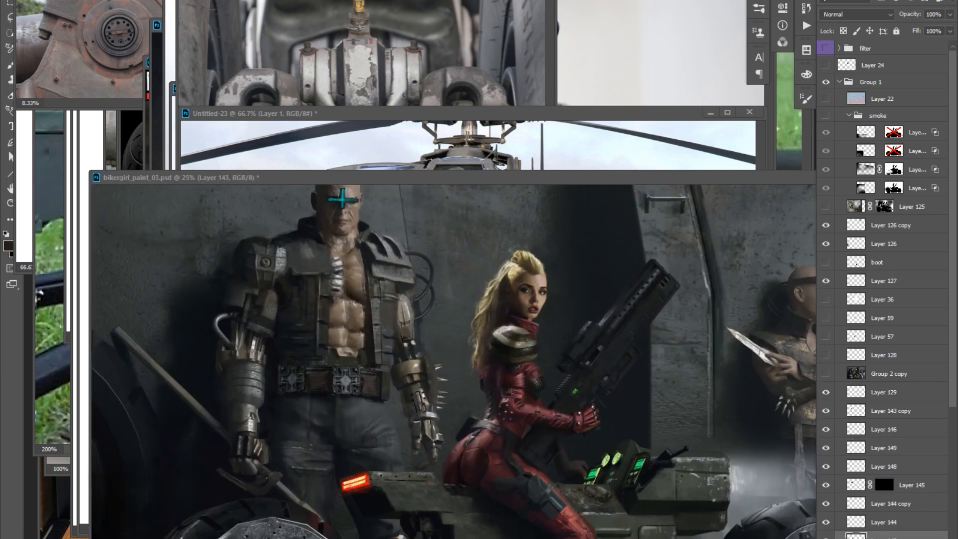
left_click(507, 363)
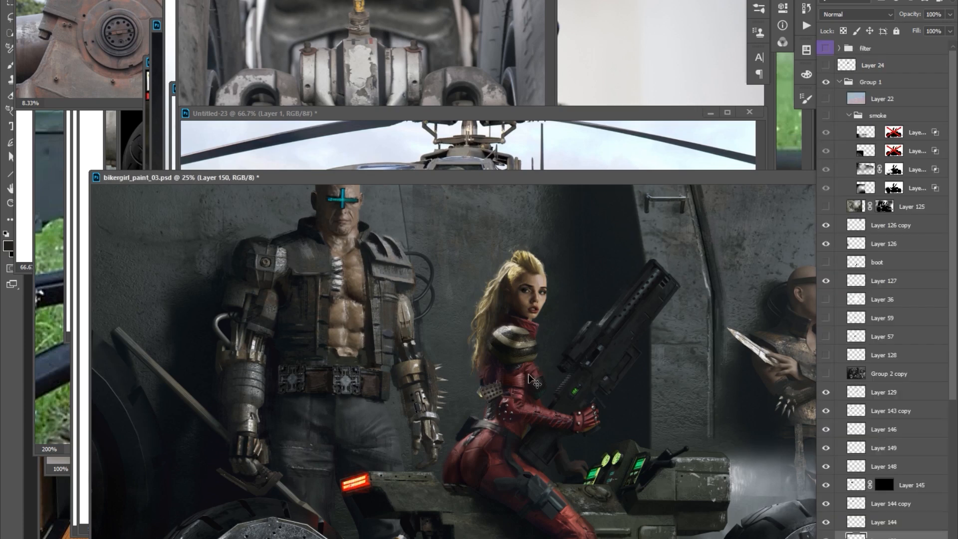
key("ctrl+t")
right_click(308, 241)
left_click(324, 319)
key("Return")
key("ctrl+t")
right_click(314, 243)
left_click(330, 320)
left_click_drag(305, 252, 309, 259)
key("Return")
key("e")
key("Return")
key("ctrl+u")
key("Return")
Lasso and add further spiked detail to the man's shoulder pad on its own layer and dodge it.
key("l")
left_click(369, 244, "ctrl")
left_click(418, 215, "ctrl+alt")
left_click(418, 216, "ctrl+alt")
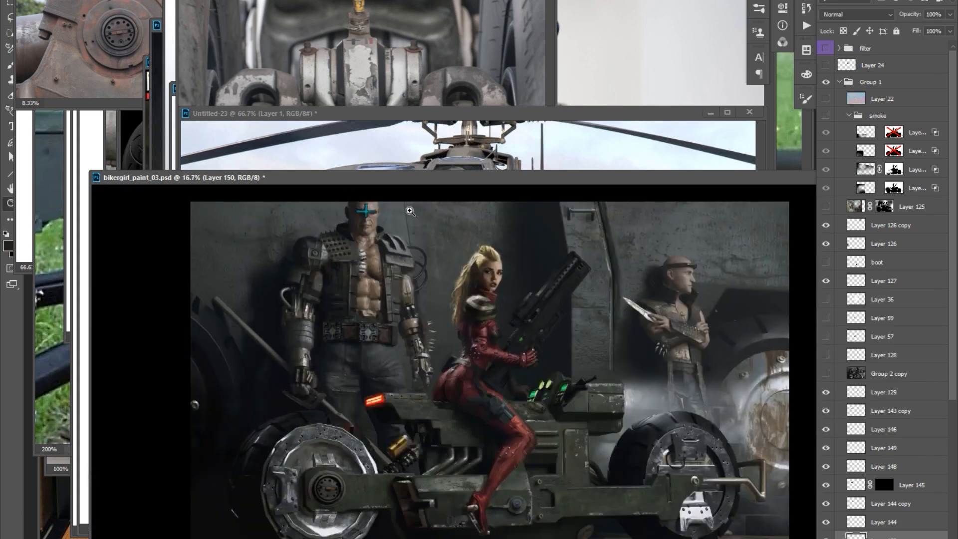
left_click(418, 216)
key("l")
left_click_drag(344, 298, 337, 250)
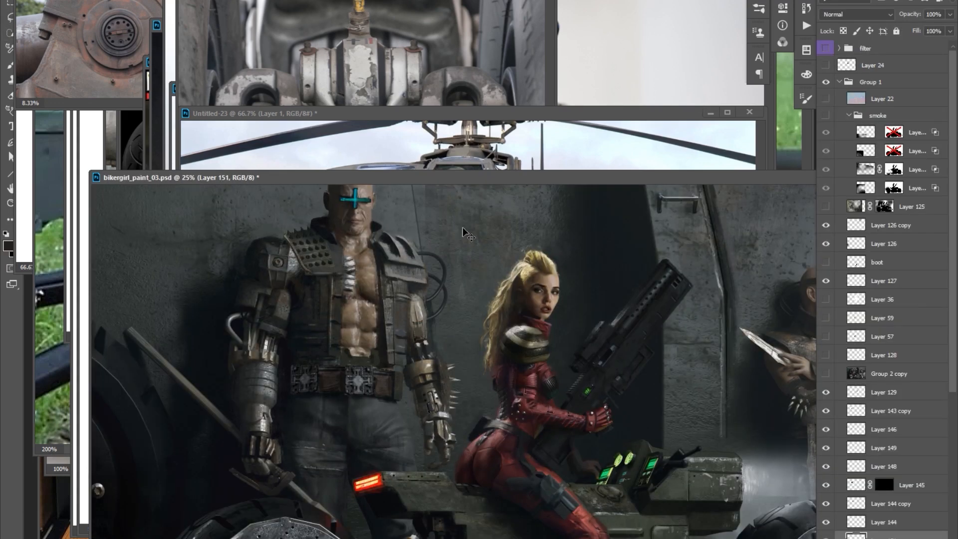
scroll(453, 359, "down", 1)
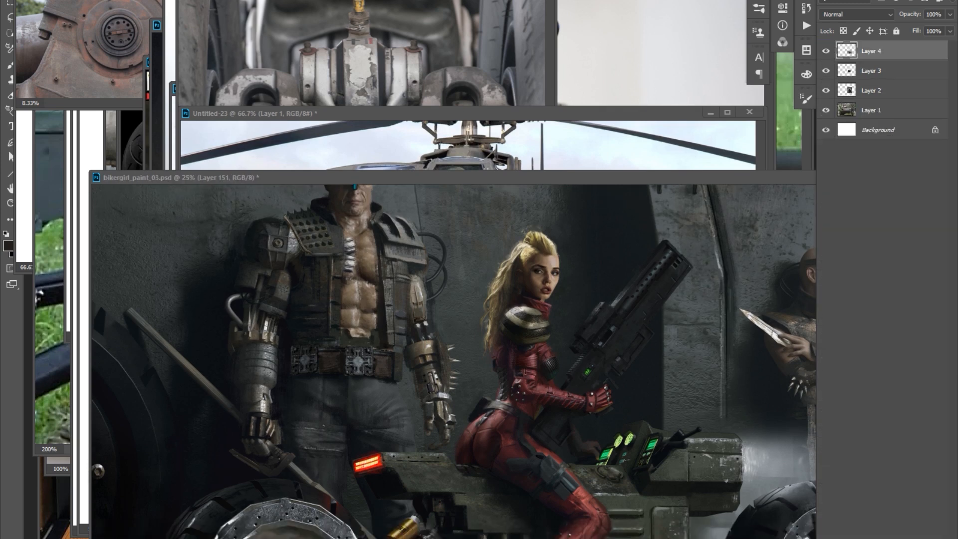
scroll(442, 374, "up", 1)
right_click(312, 250)
left_click(326, 266)
key("o")
scroll(299, 223, "right", 1)
Paste another photo piece onto the cyborg man, transform it, adjust it with Curves and duplicate it in Luminosity mode.
key("ctrl+n")
key("ctrl+v")
key("l")
key("ctrl+v")
key("ctrl+t")
left_click_drag(394, 277, 398, 313)
key("ctrl+m")
left_click_drag(591, 280, 585, 265)
key("Return")
key("ctrl+j")
key("o")
key("b")
key("x")
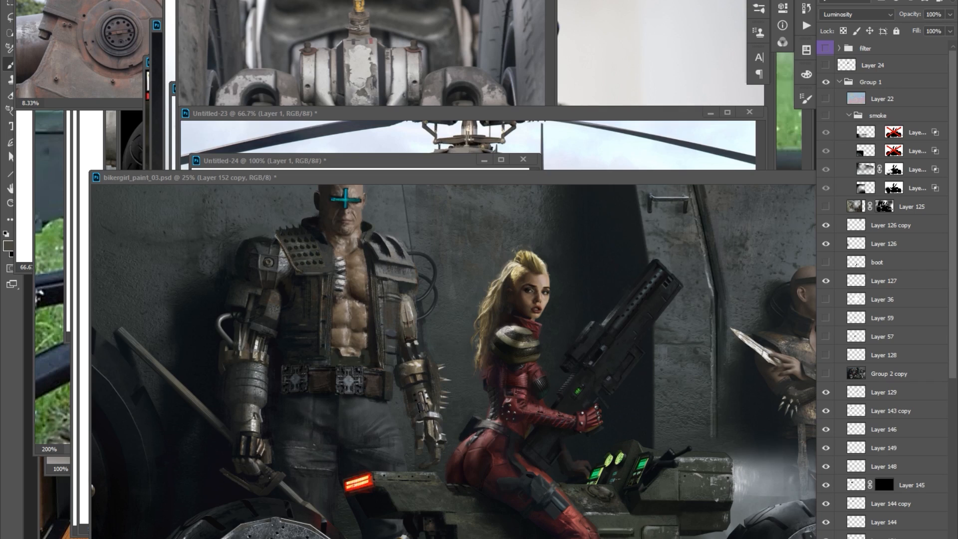
Paint over the man's abdomen and chest to blend the pasted pieces and add a new layer.
left_click(350, 299)
mouse_move(344, 319)
left_mouse_down()
mouse_move(349, 260)
mouse_move(354, 319)
left_mouse_up()
left_click(321, 251, "ctrl")
left_click(347, 249, "alt")
key("ctrl+alt+shift+n")
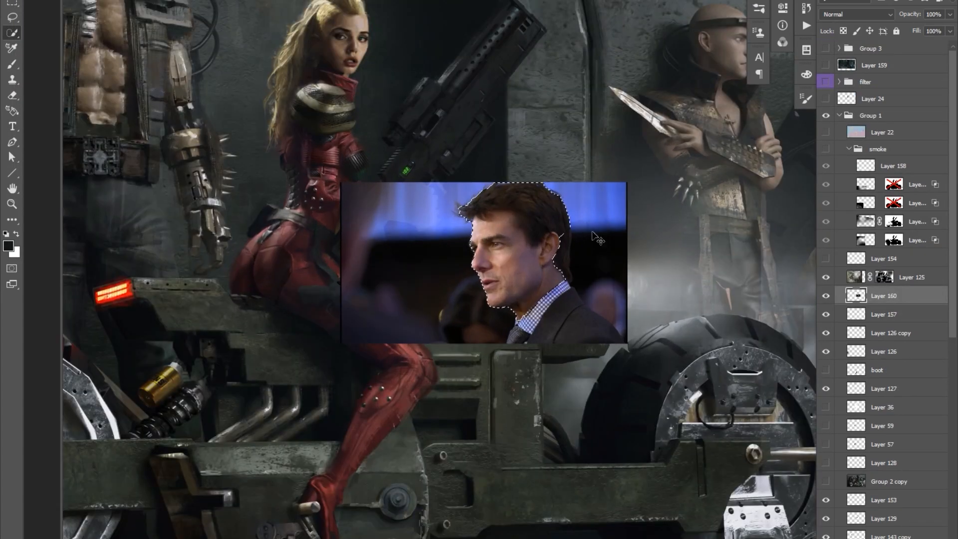
Cut the head out of the portrait photo, flip it horizontally and scale it over the knife man's head at 50% opacity.
key("ctrl+j")
left_click_drag(593, 232, 700, 156)
key("ctrl+t")
right_click(671, 100)
left_click(699, 203)
key("Return")
key("5")
key("Delete")
key("ctrl+t")
left_click_drag(671, 106, 674, 105)
key("Return")
scroll(674, 60, "up", 1)
Refine the pasted head's fit and reshape it in Liquify with a backdrop of all layers set behind.
left_click_drag(671, 163, 673, 161)
key("ctrl+t")
key("Return")
key("m")
left_click_drag(424, 30, 803, 462)
key("ctrl+shift+x")
left_click(858, 518)
left_click(857, 518)
scroll(858, 518, "down", 1)
left_click_drag(814, 533, 833, 531)
left_click(843, 506)
left_click(830, 527)
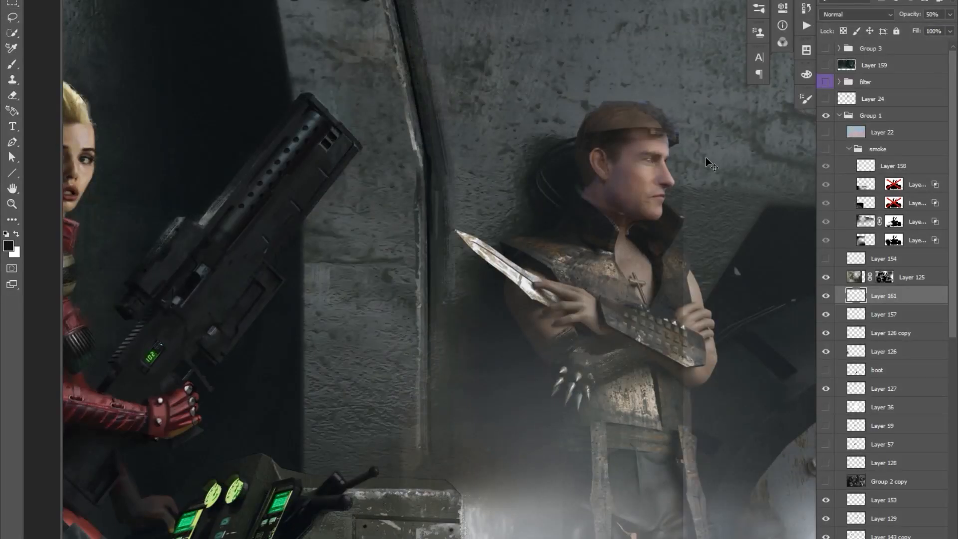
scroll(738, 142, "up", 3)
key("ctrl+shift+x")
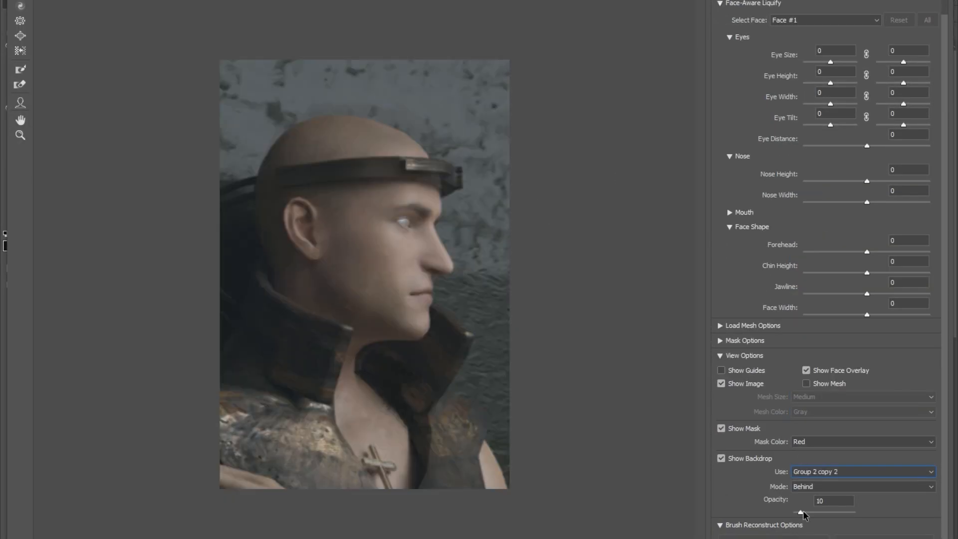
mouse_move(812, 497)
left_mouse_down()
mouse_move(803, 496)
mouse_move(821, 496)
mouse_move(813, 496)
mouse_move(817, 512)
left_mouse_up()
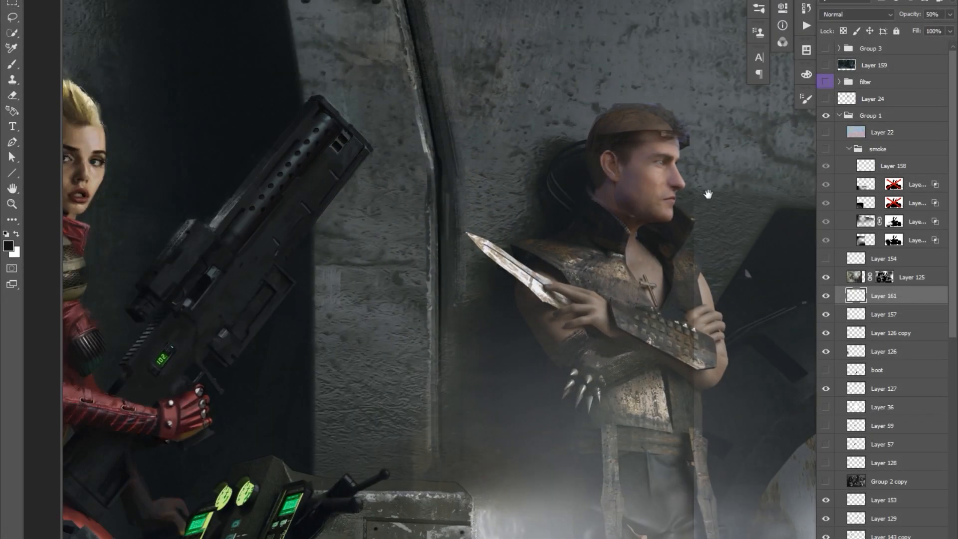
Show the headband on Layer 127, try Luminosity blending on the pasted head and match its skin tone with Color Balance.
scroll(660, 458, "down", 3)
left_click_drag(651, 250, 659, 436)
left_click(826, 388)
left_click(826, 389)
left_click(883, 296)
left_click(856, 15)
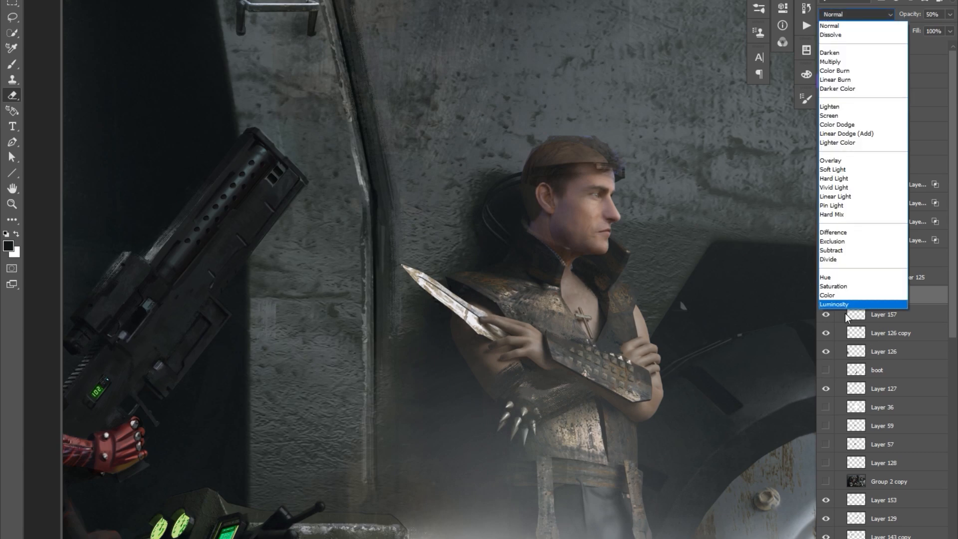
left_click(838, 304)
key("ctrl+u")
key("Escape")
key("ctrl+b")
left_click_drag(770, 344, 782, 360)
left_click(898, 320)
Erase the pasted head's hair and outer edges so the face blends with the knife man's bald head and headband.
key("e")
left_click_drag(653, 94, 589, 75)
left_click_drag(680, 141, 673, 146)
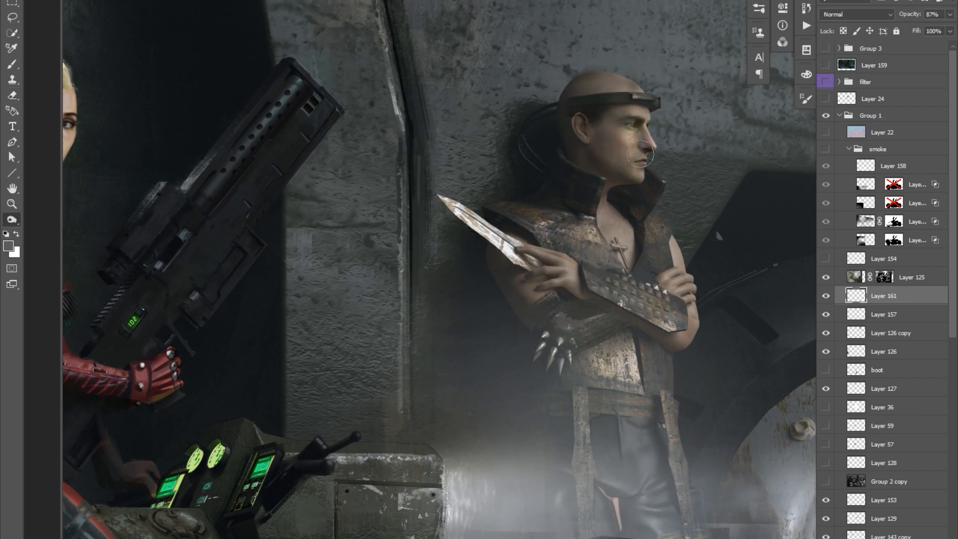
left_click_drag(744, 68, 706, 70)
left_click(706, 70)
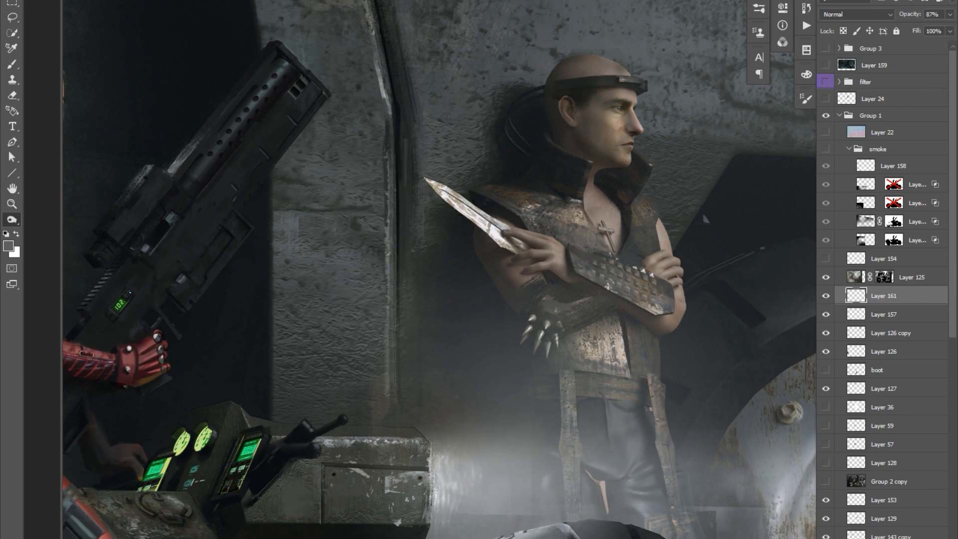
Select Layer 125 together with all the layers beneath it and merge them into one layer.
left_click(900, 278)
key("ctrl+minus")
key("ctrl+minus")
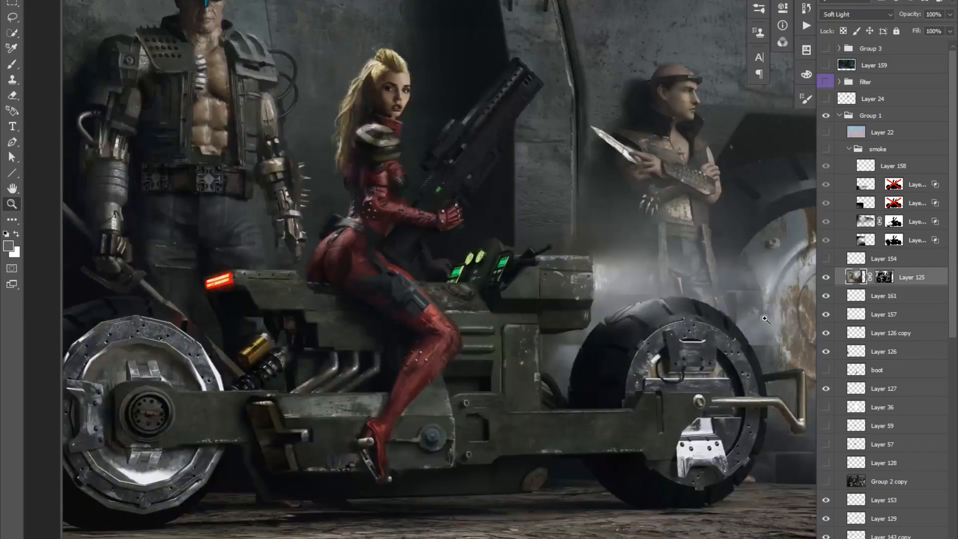
key("ctrl+plus")
scroll(898, 300, "down", 10)
left_click(895, 514, "shift")
key("ctrl+minus")
scroll(895, 222, "up", 7)
key("ctrl+e")
left_click(723, 38)
key("b")
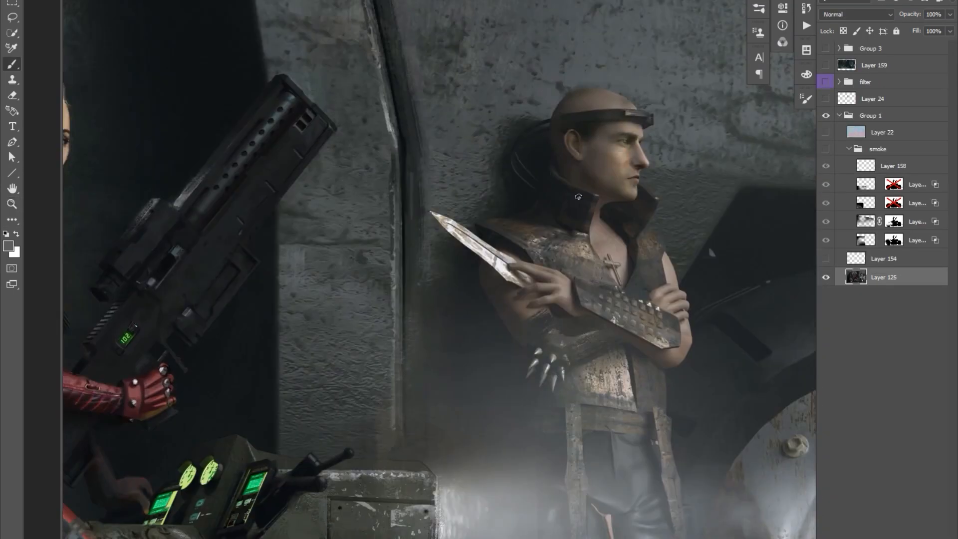
Paint over the knife man's gloves, bracers and leather vest to define their shapes.
key("shift+b")
left_click(114, 182)
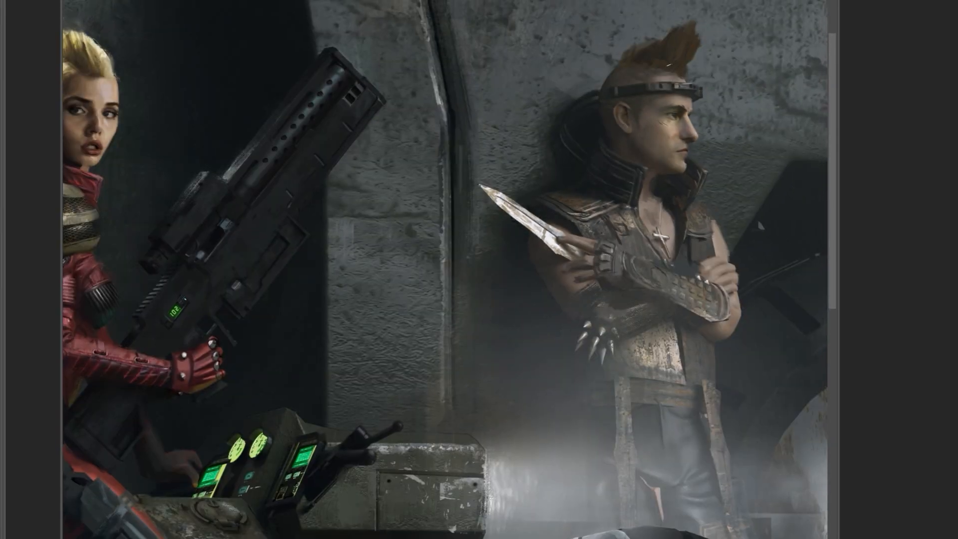
scroll(715, 232, "down", 3)
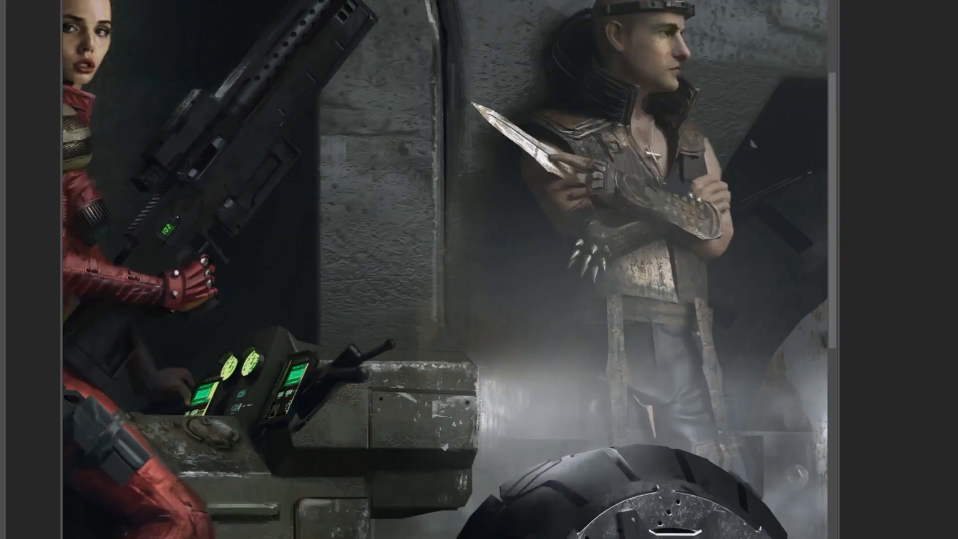
left_click_drag(598, 236, 623, 252)
left_click_drag(590, 189, 554, 200)
left_click_drag(610, 294, 634, 259)
left_click_drag(633, 293, 578, 287)
left_click_drag(683, 270, 679, 300)
Choose another brush, paint a brown mohawk on the knife man's head and refine his arms and vest.
right_click(609, 230)
double_click(731, 352)
left_click_drag(684, 220, 675, 172)
left_click_drag(645, 75, 639, 65)
left_click(602, 158, "alt")
left_click_drag(604, 166, 622, 179)
left_click_drag(662, 134, 667, 188)
left_click_drag(531, 107, 530, 112)
mouse_move(707, 166)
left_mouse_down()
mouse_move(666, 199)
mouse_move(688, 205)
left_mouse_up()
left_click_drag(705, 55, 703, 61)
left_click_drag(623, 146, 640, 124)
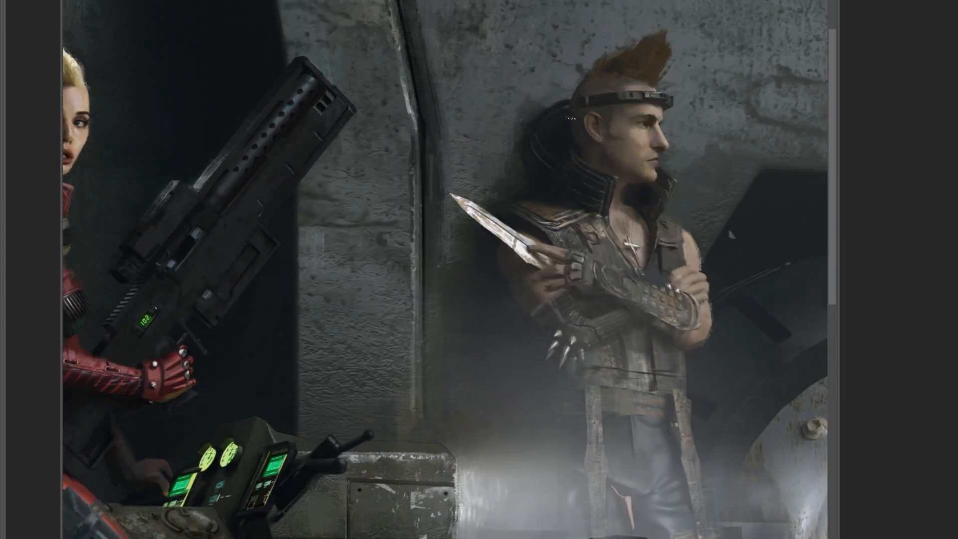
Paint a dark glove on the knife man's raised hand and a headset with a microphone at his ear.
left_click_drag(631, 179, 631, 235)
left_click(636, 203, "alt")
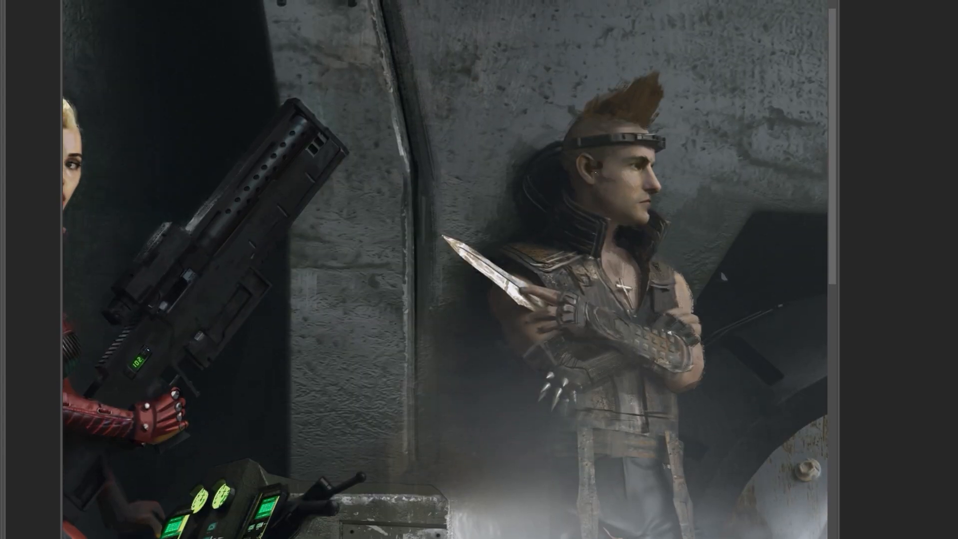
scroll(616, 175, "down", 1)
left_click_drag(602, 178, 632, 225)
scroll(653, 132, "up", 2)
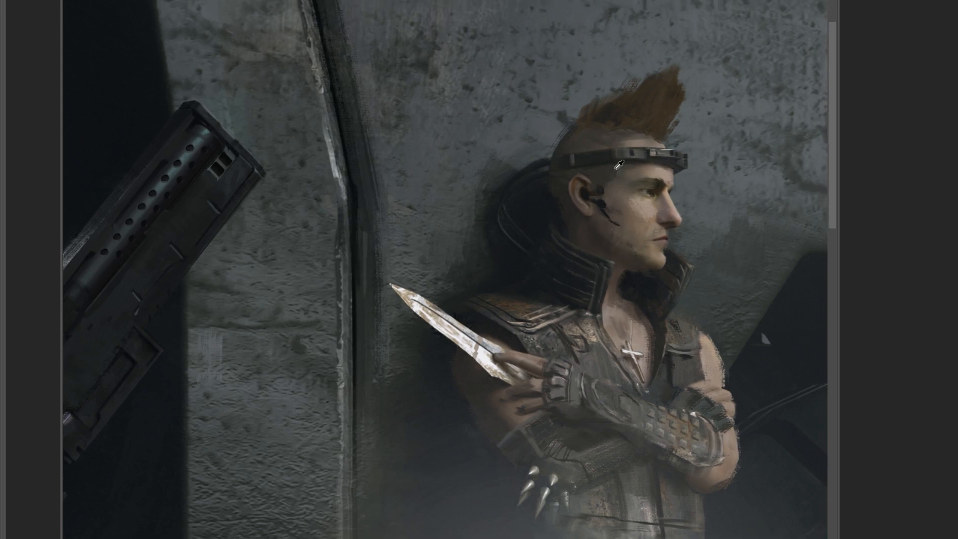
left_click_drag(673, 193, 672, 198)
left_click_drag(620, 235, 624, 233)
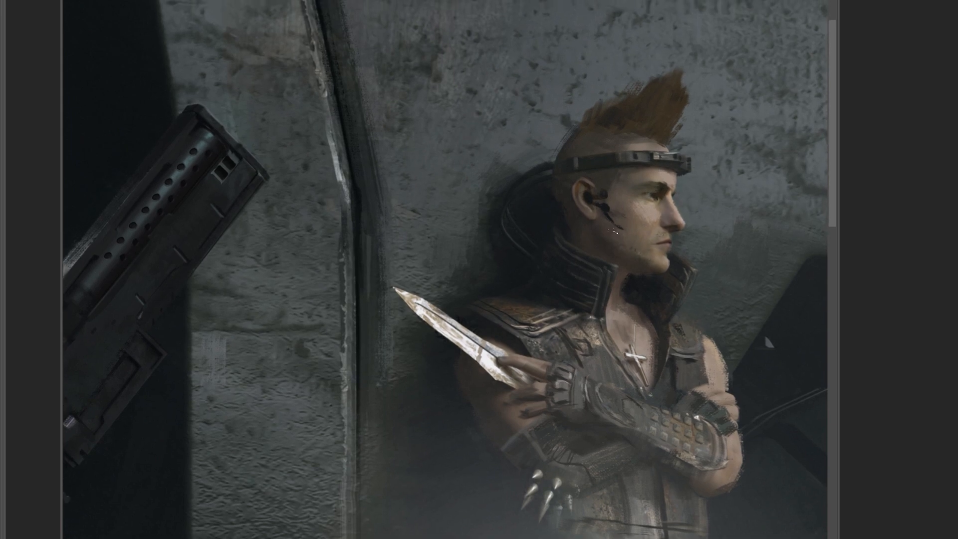
Touch up the headset microphone, jaw and collar of the knife man while checking the whole scene.
scroll(622, 244, "down", 3)
scroll(614, 146, "up", 2)
left_click_drag(615, 147, 615, 144)
scroll(628, 115, "down", 2)
scroll(719, 210, "up", 1)
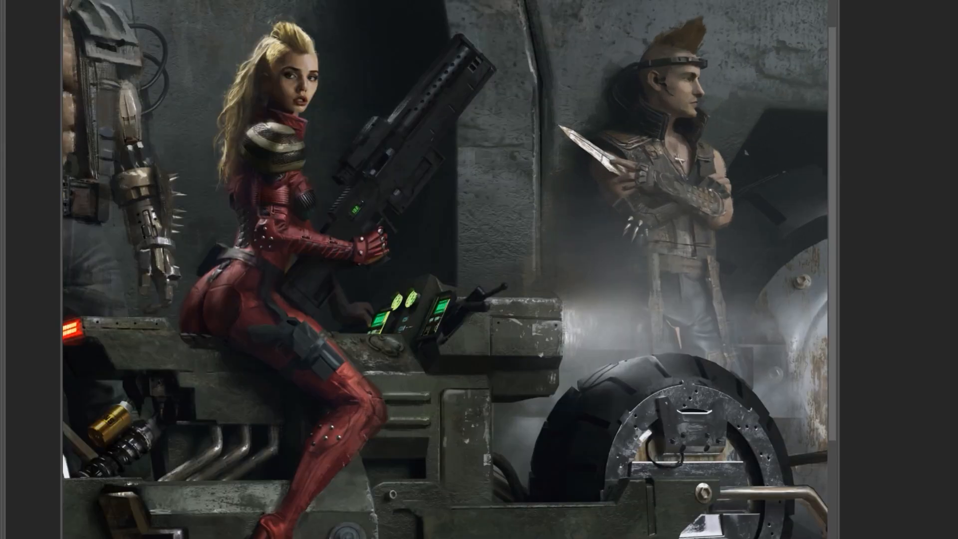
left_click_drag(718, 239, 733, 245)
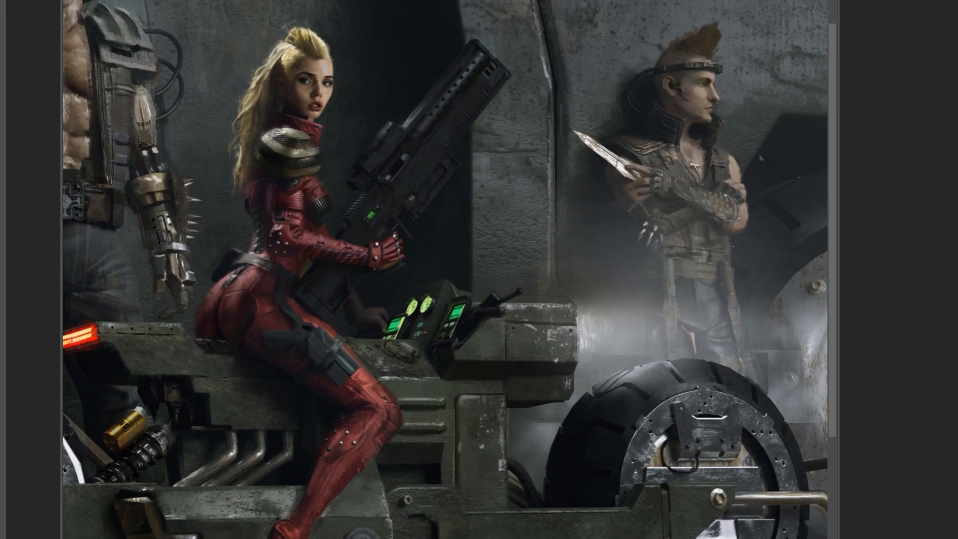
left_click_drag(708, 123, 709, 123)
left_click(640, 107, "alt")
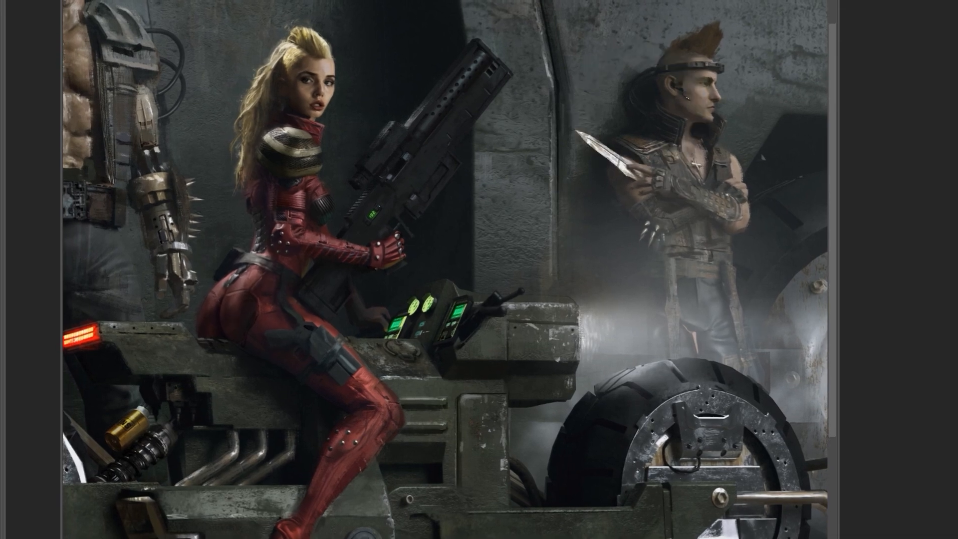
Review the full composition around the knife man, comparing it with and without the black letterbox bars.
left_click_drag(775, 131, 738, 140)
key("ctrl+d")
left_click_drag(695, 96, 689, 114)
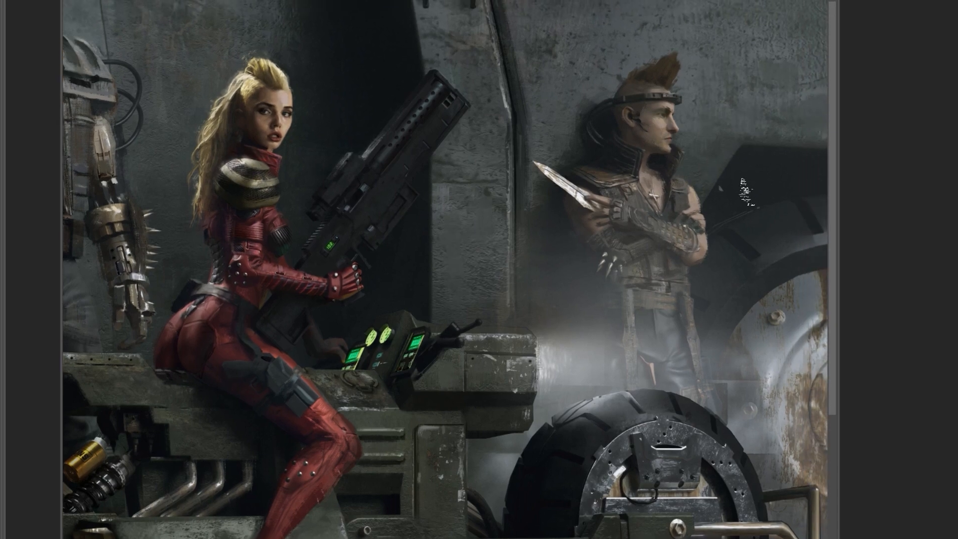
scroll(446, 270, "down", 2)
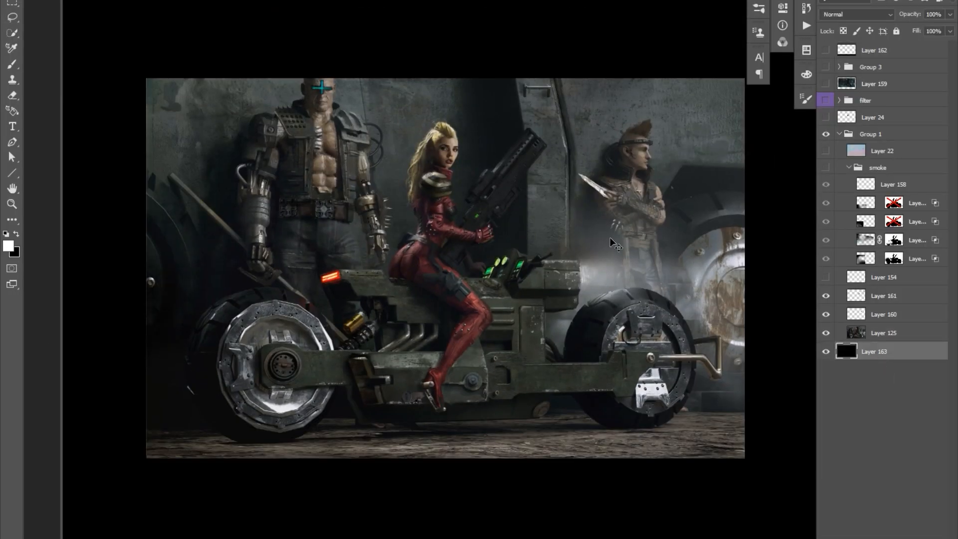
left_click(825, 50)
left_click(825, 50)
left_click(825, 50)
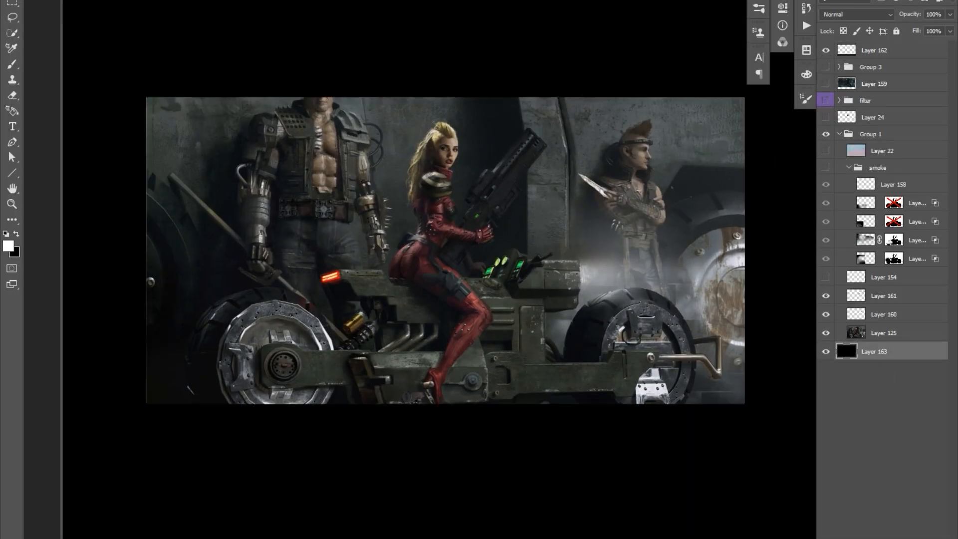
left_click(825, 49)
left_click(826, 50)
left_click(826, 50)
Merge Layer 161 and Layer 160 down into Layer 125 and save the file.
left_click(883, 332)
left_click(882, 295)
key("ctrl+e")
key("ctrl+e")
key("ctrl+shift+s")
left_click(154, 213)
key("Return")
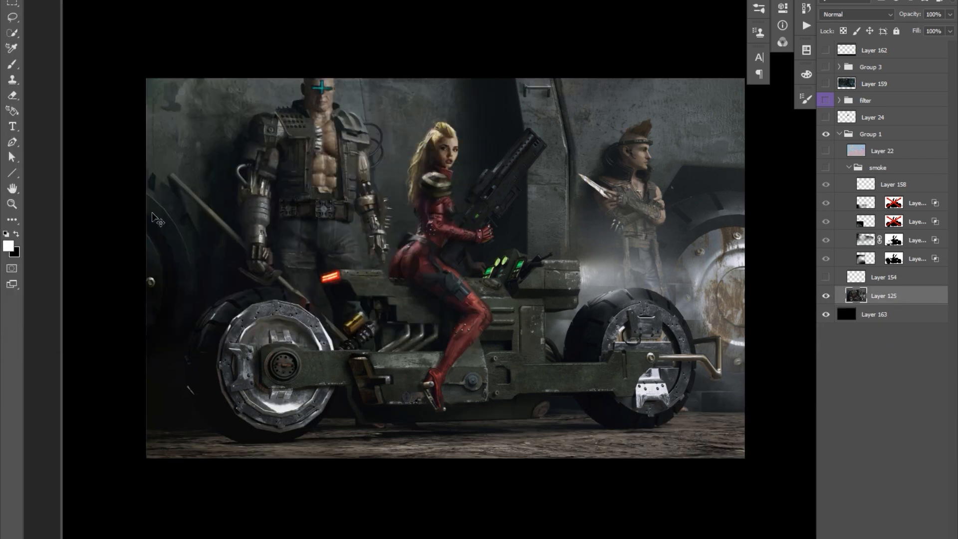
Copy the cyborg man to a new layer and mask the copy so it sits behind the bike.
left_click(825, 50)
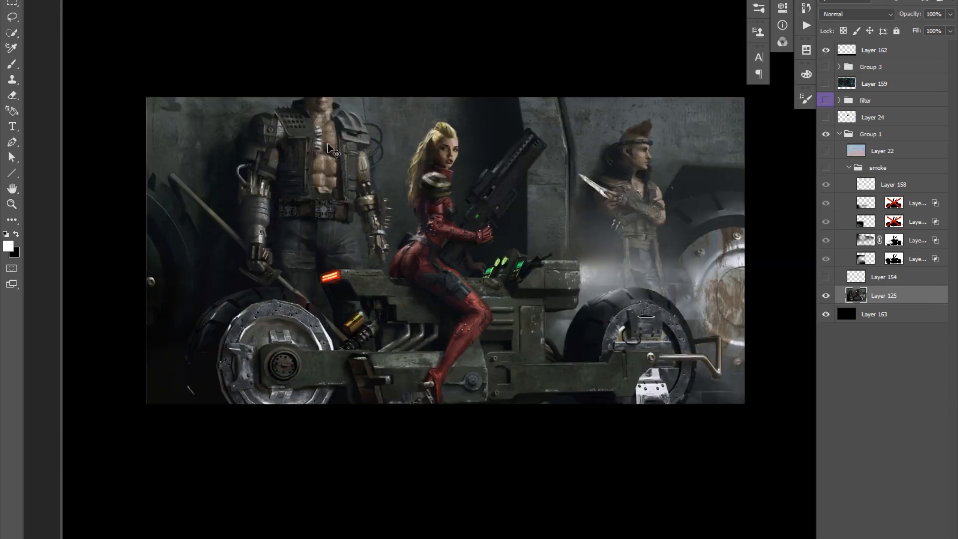
left_click(825, 50)
scroll(349, 270, "up", 1)
key("l")
mouse_move(403, 266)
left_mouse_down()
mouse_move(147, 127)
mouse_move(403, 267)
left_mouse_up()
left_click(782, 42)
mouse_move(161, 183)
left_mouse_down()
mouse_move(156, 214)
mouse_move(162, 185)
left_mouse_up()
key("ctrl+j")
left_click(661, 121, "ctrl")
left_click(662, 135, "ctrl+shift")
left_click(867, 536)
key("ctrl+i")
Move the copied cyborg man lower so his cyan visor shows beneath the upper letterbox bar.
left_click(856, 295)
key("v")
left_click(826, 50)
key("Tab")
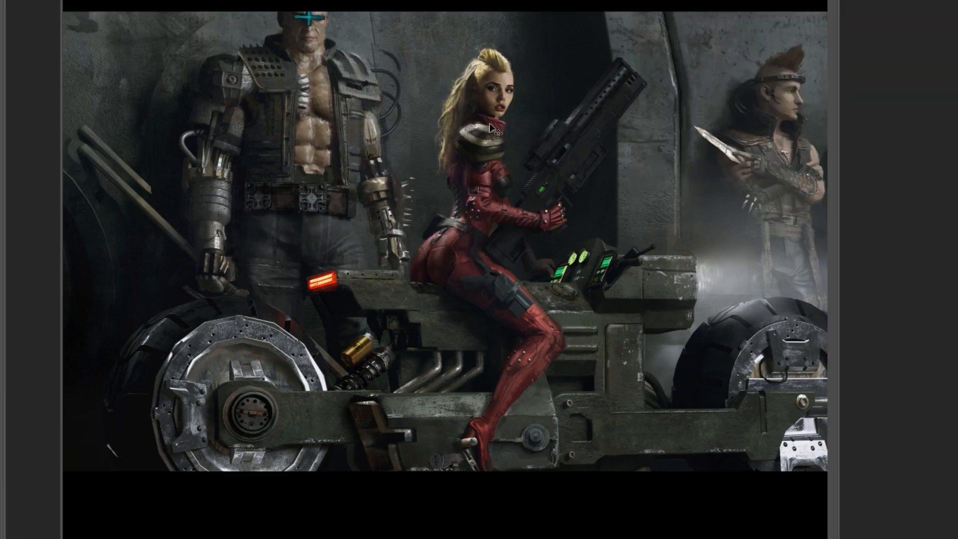
On a new layer, paint the dark wall over the duplicated staff and other leftovers around the cyborg man.
key("Tab")
left_click(782, 42)
left_click(921, 537, "ctrl")
key("b")
left_click(137, 172, "alt")
key("ctrl+bracketright")
left_click(114, 134, "alt")
left_click_drag(82, 127, 98, 145)
scroll(98, 145, "left", 1)
left_click(128, 186, "alt")
left_click_drag(186, 122, 191, 124)
left_click(165, 125, "alt")
left_click(210, 36, "alt")
left_click_drag(158, 36, 114, 30)
left_click(211, 148, "alt")
right_click(212, 142)
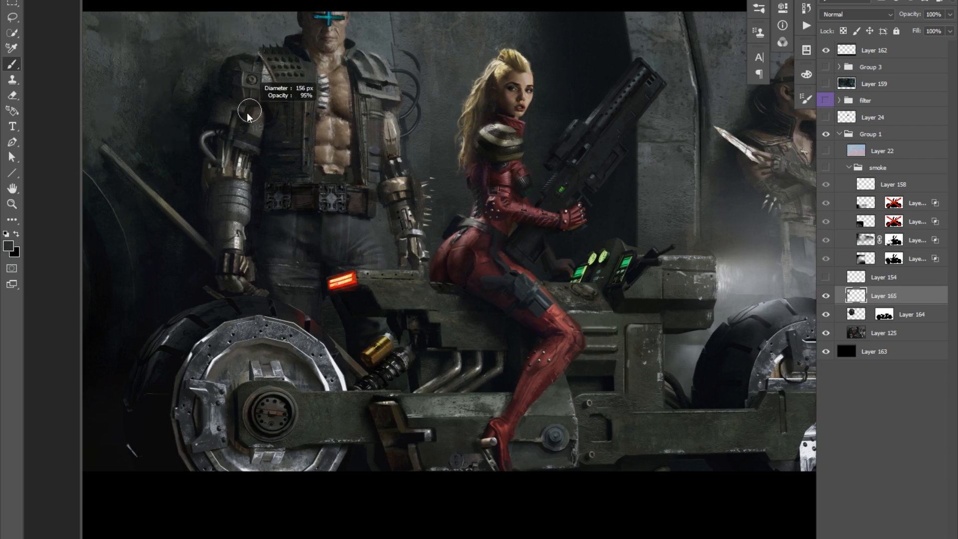
left_click(319, 25, "alt")
left_click(437, 107, "alt")
Copy the merged wall seam beside the knife man and paste it onto the wall behind the cyborg man.
key("l")
left_click_drag(673, 15, 676, 17)
key("ctrl+shift+c")
key("ctrl+v")
key("v")
left_click_drag(718, 117, 204, 119)
Match the pasted wall seam using Hue/Saturation and Color Balance, then erase and paint its edges into the background.
key("ctrl+u")
left_click_drag(602, 301, 581, 300)
key("Return")
left_click_drag(240, 87, 217, 85)
key("u")
left_click_drag(82, 85, 199, 94)
key("ctrl+z")
key("ctrl+b")
left_click_drag(770, 360, 773, 360)
key("Return")
key("e")
left_click_drag(224, 49, 188, 113)
key("o")
key("b")
left_click_drag(212, 173, 217, 172)
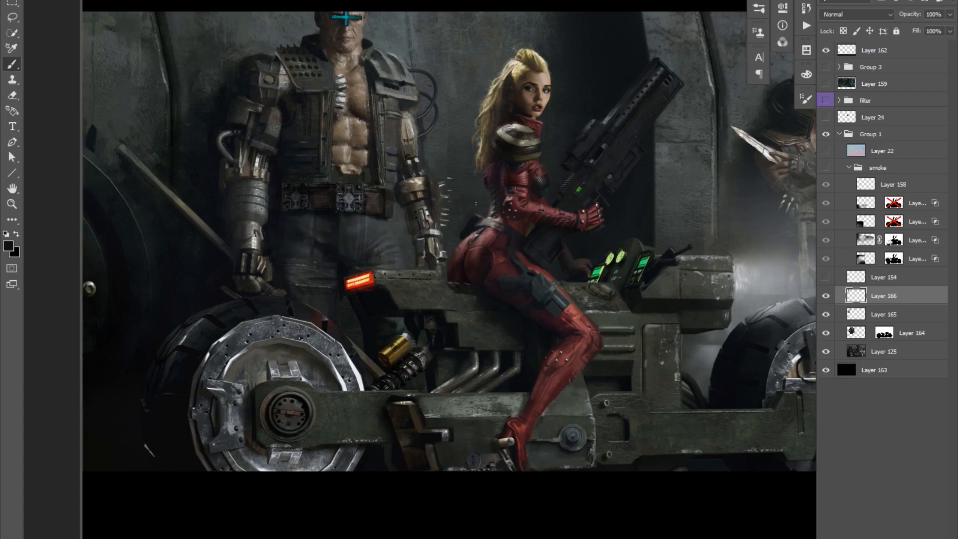
On a new layer, paint a horizontal panel line across the wall behind the knife man and clean up its overlap.
key("Tab")
key("ctrl+minus")
key("l")
left_click_drag(145, 143, 119, 146)
key("Tab")
key("ctrl+plus")
key("ctrl+shift+alt+n")
key("f")
key("b")
mouse_move(626, 175)
left_mouse_down()
mouse_move(718, 180)
mouse_move(560, 200)
left_mouse_up()
key("e")
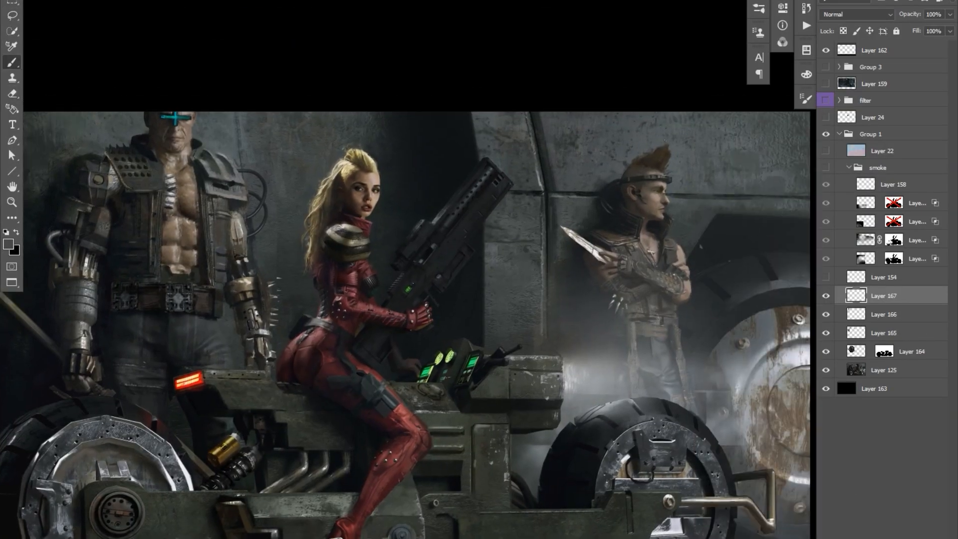
left_click_drag(659, 194, 623, 200)
key("b")
left_click(721, 201, "alt")
left_click_drag(693, 202, 773, 203)
scroll(738, 169, "down", 1)
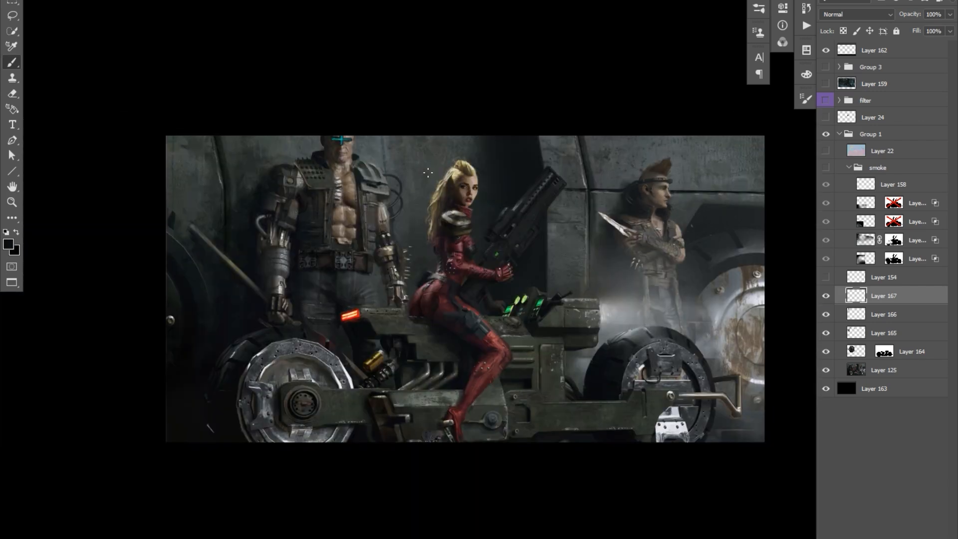
Lock the panel line layer's transparency, transform the line across the wall behind all figures and erase its excess.
left_click_drag(225, 180, 261, 199)
left_click(261, 199, "alt")
left_click_drag(466, 207, 461, 211)
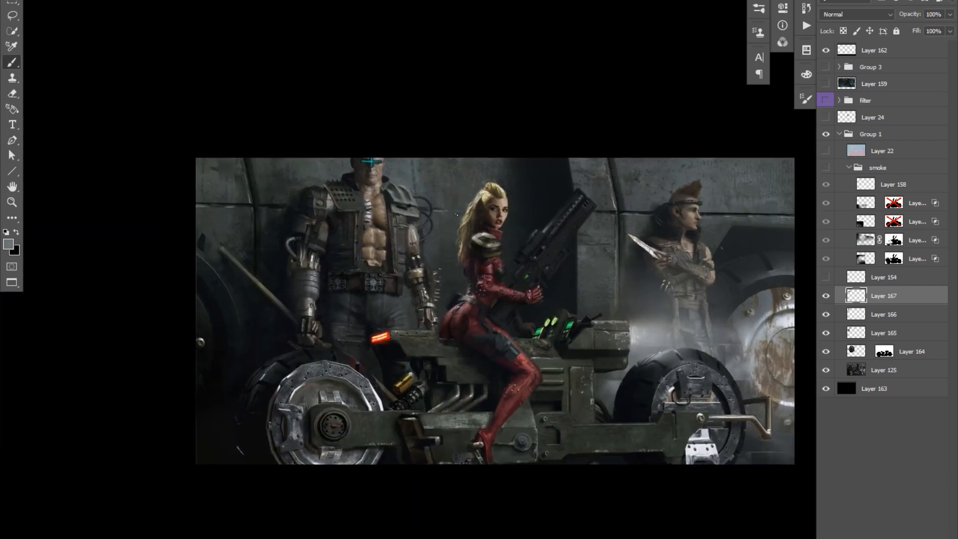
key("/")
key("ctrl+t")
right_click(742, 212)
left_click(768, 256)
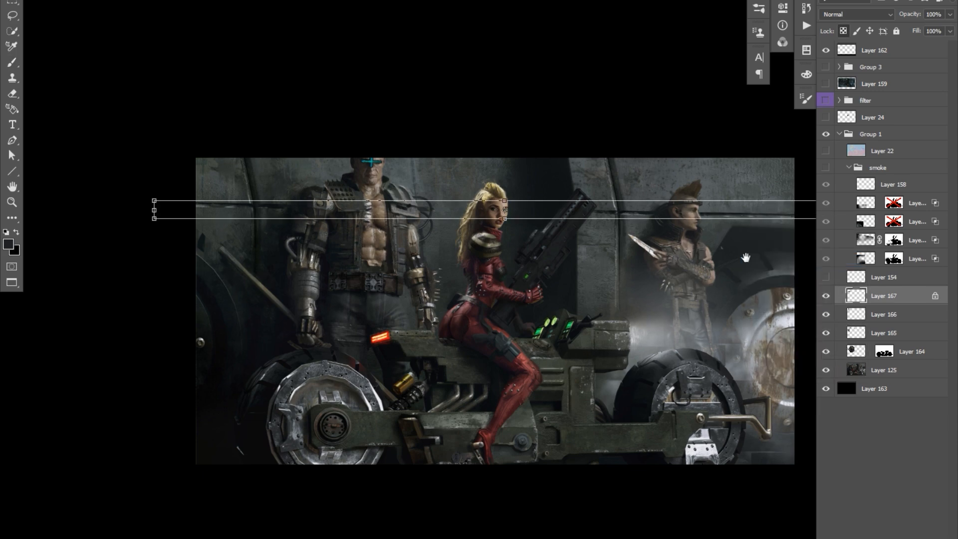
left_click_drag(768, 255, 717, 257)
key("Return")
key("e")
left_click(825, 296)
mouse_move(657, 208)
left_mouse_down()
mouse_move(723, 212)
mouse_move(623, 209)
left_mouse_up()
left_click(826, 298)
left_click_drag(711, 172, 848, 167)
On a new layer, extend the cyborg man's vest into a long coat flap on the side nearest the staff.
key("ctrl+alt+shift+n")
key("b")
left_click(268, 334, "alt")
left_click(277, 298, "alt")
mouse_move(286, 272)
left_mouse_down()
mouse_move(272, 312)
mouse_move(302, 324)
left_mouse_up()
left_click_drag(283, 384, 274, 302)
left_click_drag(303, 272, 302, 273)
key("r")
key("b")
left_click(279, 346, "alt")
left_click_drag(298, 323, 292, 407)
key("r")
left_click_drag(299, 279, 300, 277)
key("b")
left_click_drag(296, 231, 293, 236)
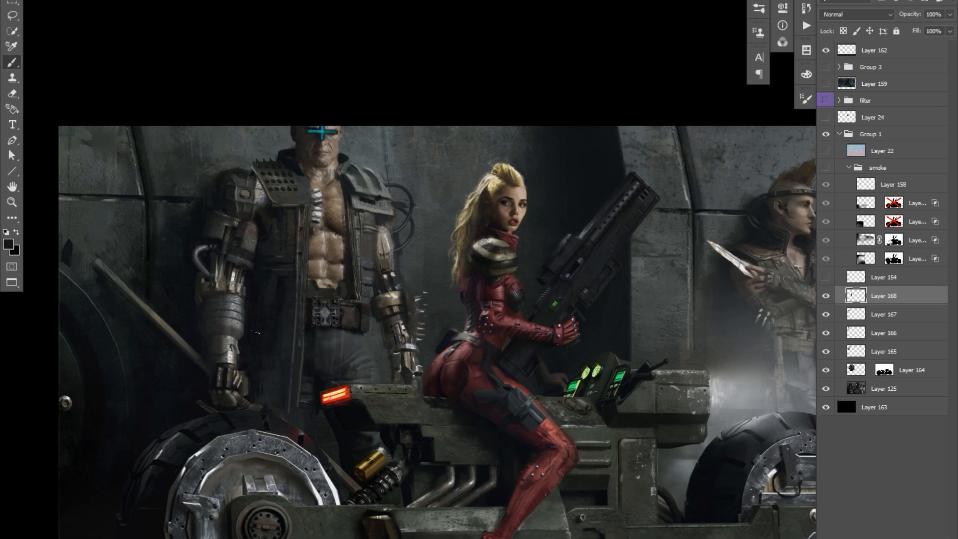
Paint the other long coat flap over the cyborg man's belt and thigh on the side facing the biker woman.
left_click(368, 294, "alt")
left_click_drag(366, 296, 369, 333)
left_click_drag(355, 308, 357, 377)
key("e")
key("b")
left_click_drag(357, 333, 357, 381)
left_click_drag(363, 298, 351, 296)
left_click_drag(340, 190, 345, 192)
mouse_move(267, 202)
left_mouse_down()
mouse_move(298, 206)
mouse_move(289, 203)
left_mouse_up()
left_click(297, 167, "alt")
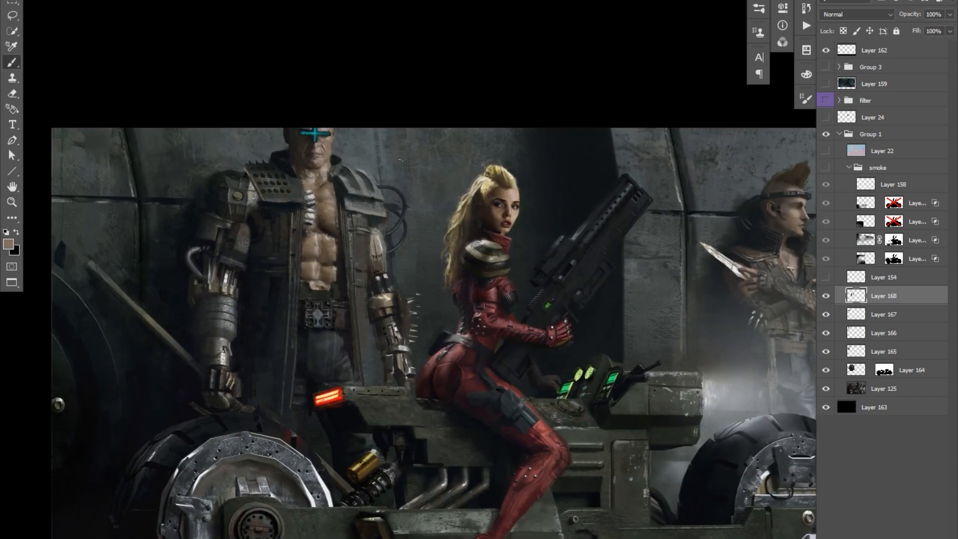
left_click_drag(334, 265, 335, 266)
left_click(334, 266, "alt")
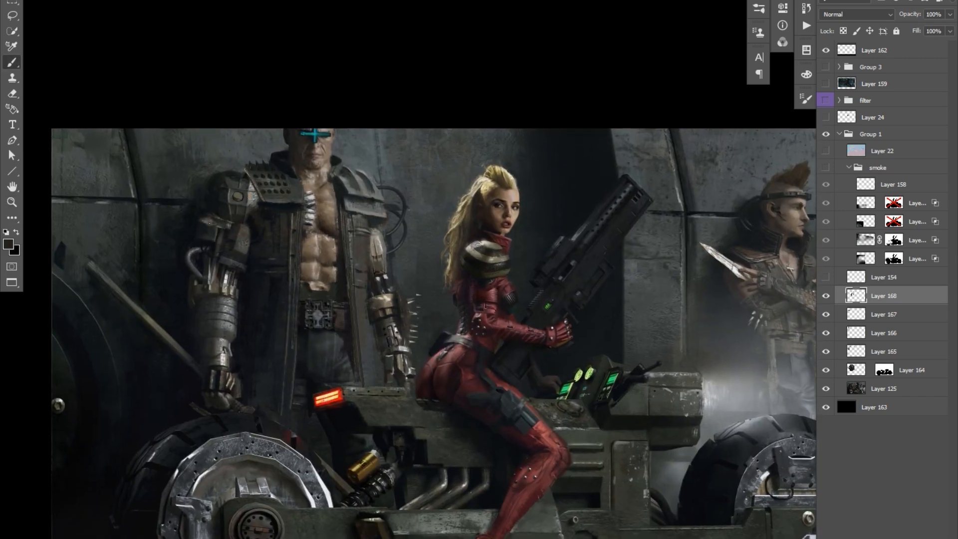
Touch up the cyborg man's shoulder, chest implants and coat edges, working on Layer 168.
left_click_drag(219, 222, 233, 224)
left_click(230, 211, "alt")
left_click(234, 207, "alt")
left_click_drag(509, 136, 509, 138)
scroll(308, 187, "up", 1)
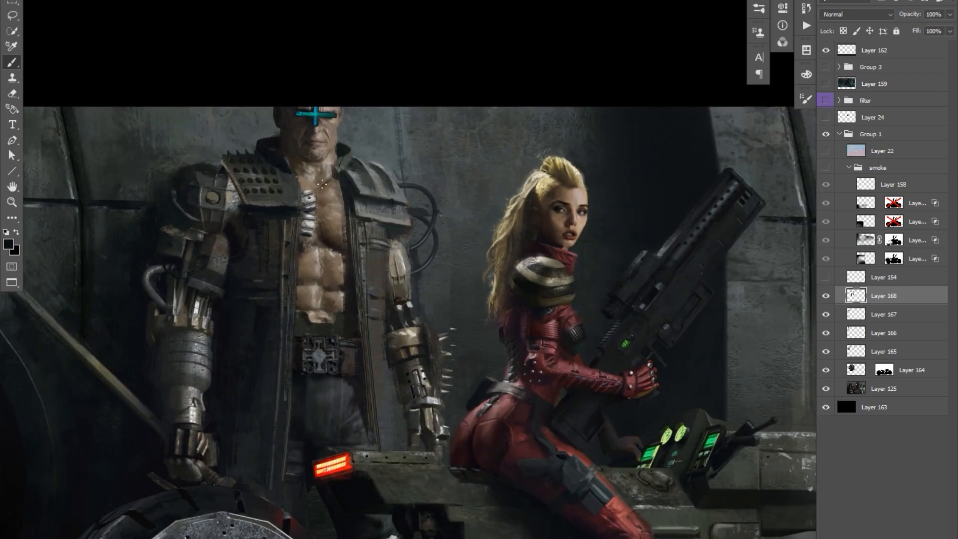
left_click(309, 182, "alt")
left_click_drag(534, 205, 535, 219)
left_click(535, 218, "alt")
left_click(549, 158, "alt")
left_click_drag(361, 323, 344, 326)
left_click(343, 327, "alt")
left_click_drag(611, 173, 630, 194)
scroll(361, 237, "up", 1)
scroll(631, 194, "down", 1)
left_click(883, 389)
key("e")
left_click(883, 296)
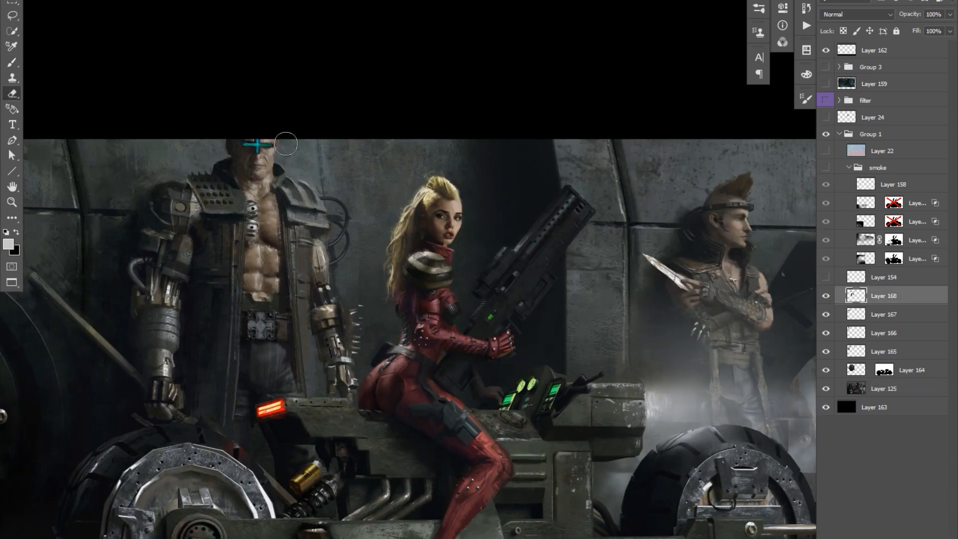
Paint out the knife held by the mohawk man, filling in the wall and his hand.
key("b")
left_click_drag(373, 154, 371, 151)
left_click(653, 263, "alt")
left_click_drag(653, 264, 642, 253)
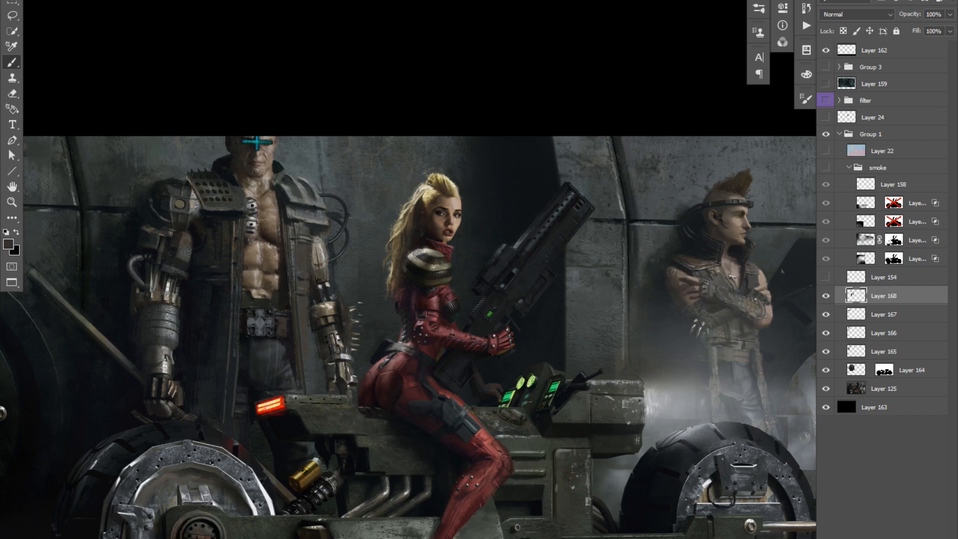
Refine the cyborg man's cyan visor, coat collar and the area under his spiked shoulder plate.
left_click_drag(288, 178, 291, 159)
left_click(290, 158, "alt")
left_click_drag(491, 154, 500, 166)
left_click_drag(273, 133, 284, 136)
key("e")
key("b")
left_click(262, 210, "alt")
left_click_drag(220, 209, 224, 209)
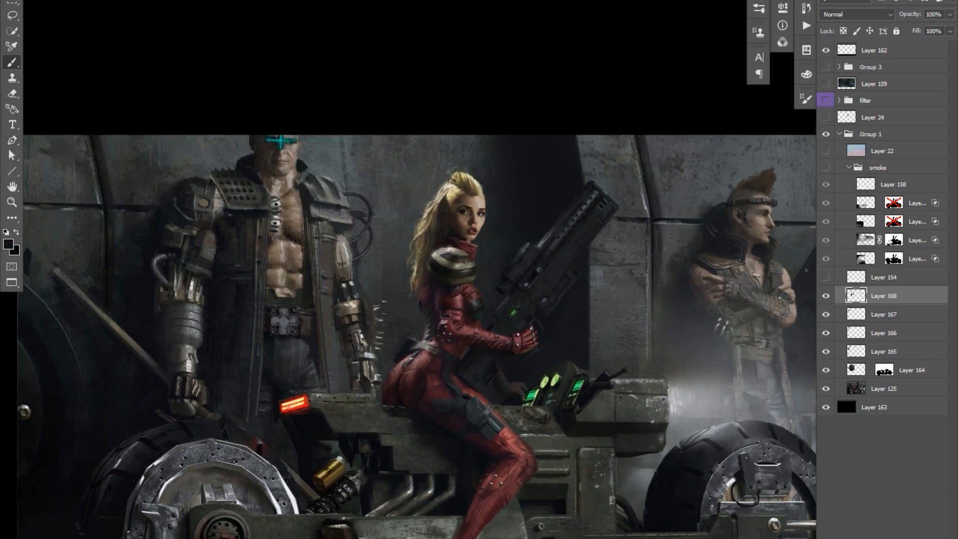
Touch up the cyborg man's shoulder cables and metal arm, and the worn wall panel edge beside the gun.
left_click_drag(354, 225, 352, 230)
left_click(352, 230, "alt")
left_click(648, 182, "alt")
left_click_drag(593, 292, 594, 344)
left_click_drag(593, 249, 595, 346)
left_click(334, 292, "alt")
mouse_move(330, 302)
left_mouse_down()
mouse_move(328, 358)
mouse_move(347, 293)
left_mouse_up()
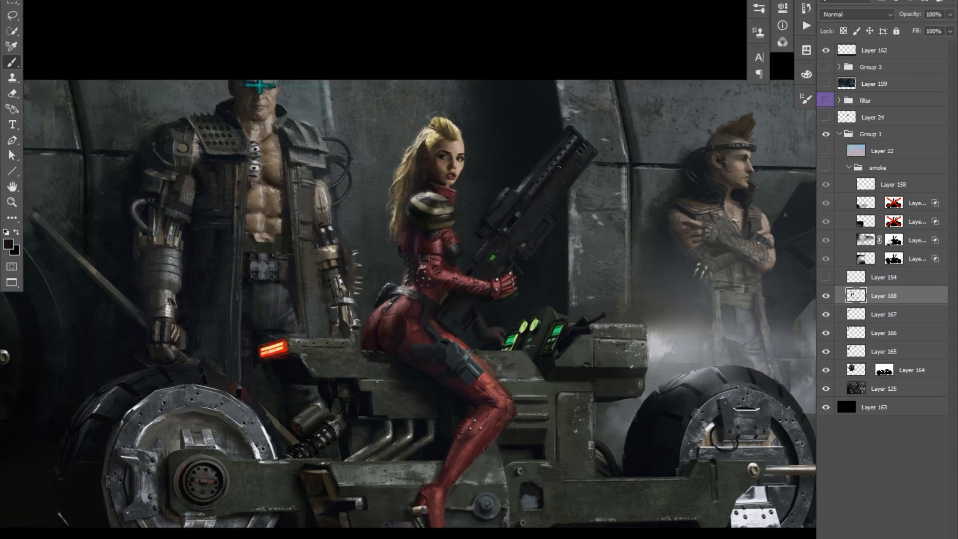
left_click_drag(570, 177, 547, 219)
left_click_drag(724, 211, 727, 213)
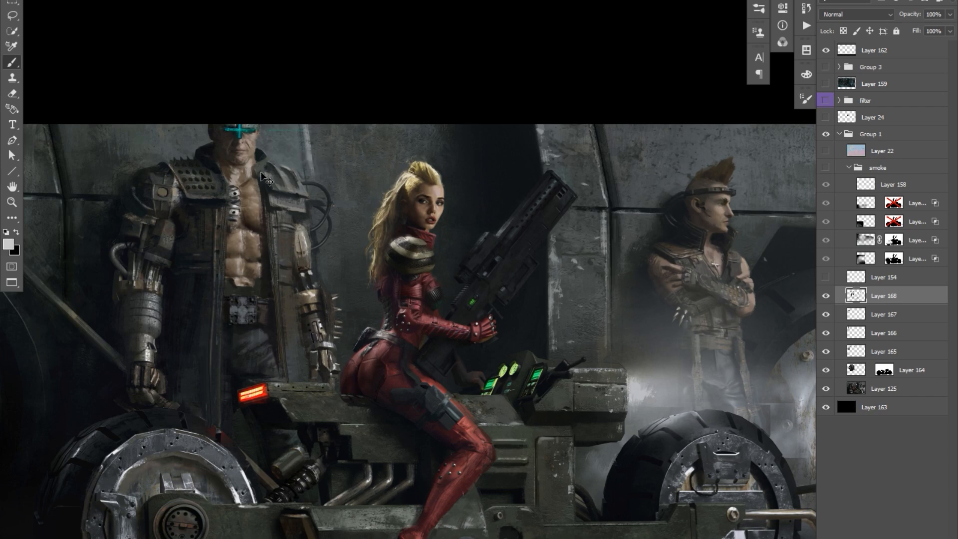
Compare the picture with the filter group and Group 1 switched on and off.
left_click(826, 101)
left_click(825, 134)
left_click(826, 133)
left_click(825, 100)
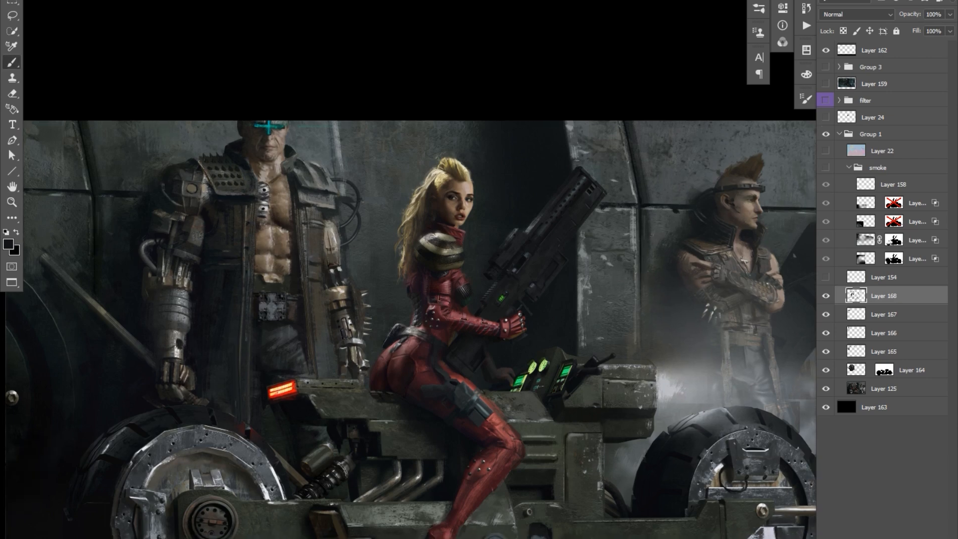
Refine the horizontal wall seam behind the mohawk man and the wall panel beside him.
left_click(676, 207, "alt")
left_click_drag(638, 208, 627, 202)
left_click(728, 210, "alt")
left_click_drag(725, 208, 738, 208)
mouse_move(610, 252)
left_mouse_down()
mouse_move(571, 273)
mouse_move(620, 243)
left_mouse_up()
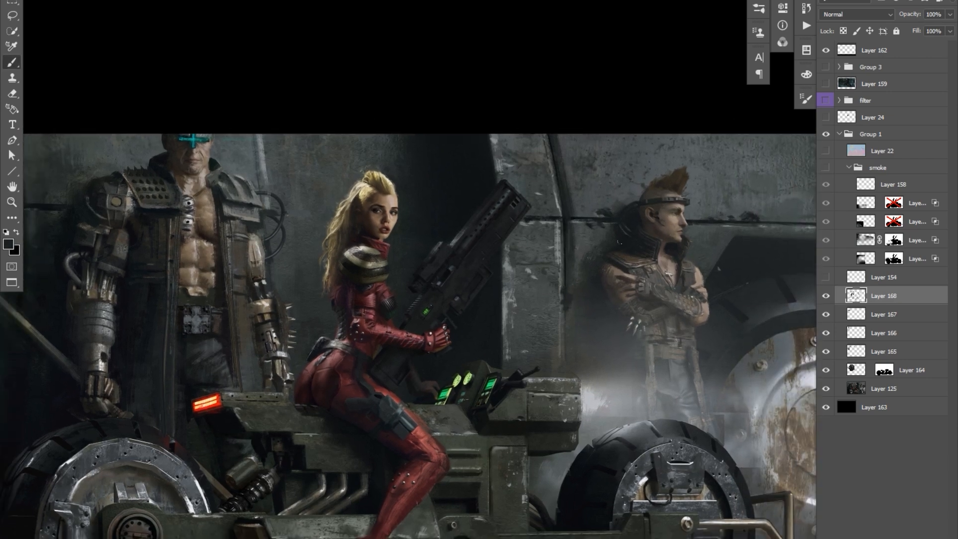
Retouch the bike's console around the green displays and the area below the biker woman's gloved hand.
left_click(464, 381, "alt")
left_click(464, 393, "alt")
left_click(461, 400, "alt")
left_click_drag(451, 344, 451, 351)
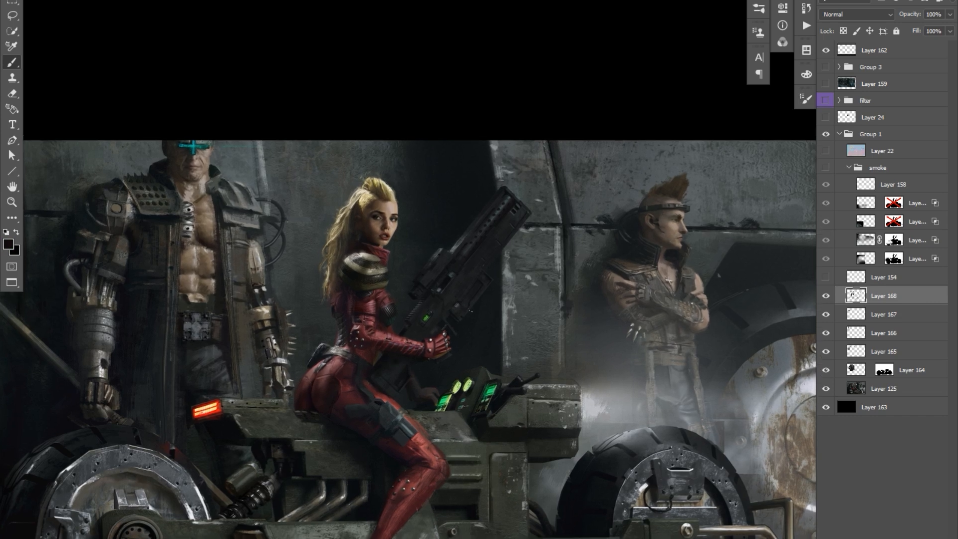
Add a new layer above Layer 168 and touch up the biker woman's hair, suit and knee and the bike's exhaust pipes on it.
key("l")
key("ctrl+alt+shift+n")
key("b")
left_click(366, 187, "alt")
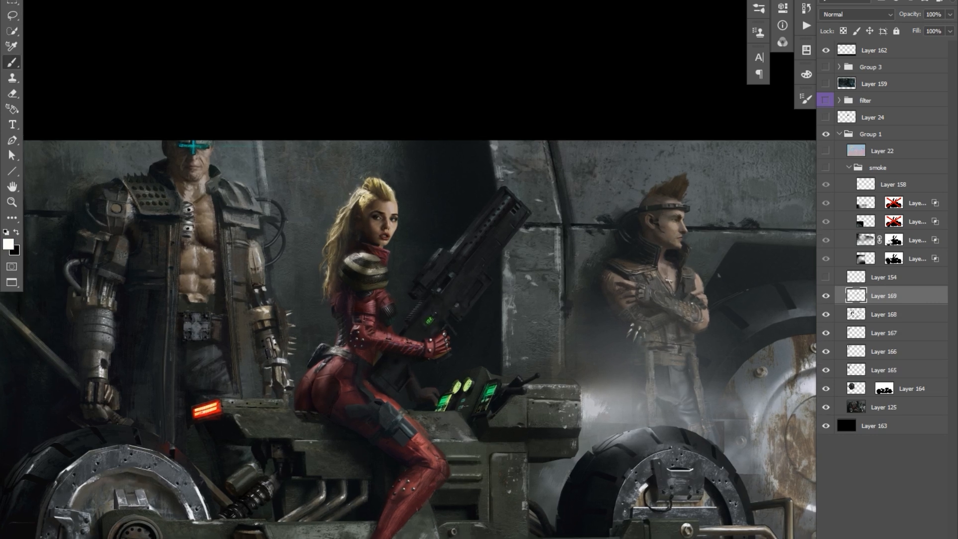
left_click(403, 289, "ctrl")
key("o")
left_click(843, 296)
key("b")
left_click(446, 469, "alt")
left_click_drag(441, 473, 445, 470)
left_click(324, 471, "alt")
right_click(279, 431, "alt")
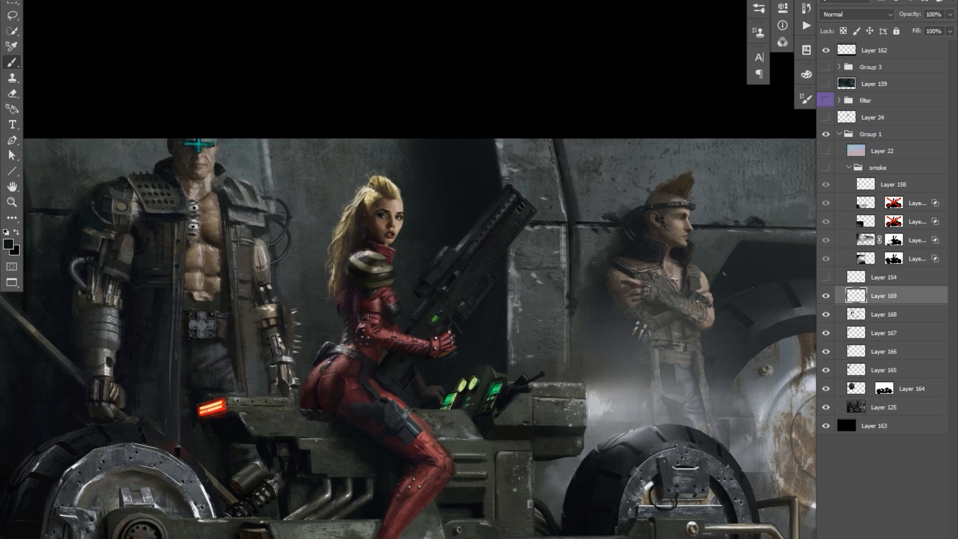
Paint small corrections on the bike's front wheel hub and the vented body panels behind the biker woman's knee.
left_click(676, 502, "alt")
right_click(639, 499, "alt")
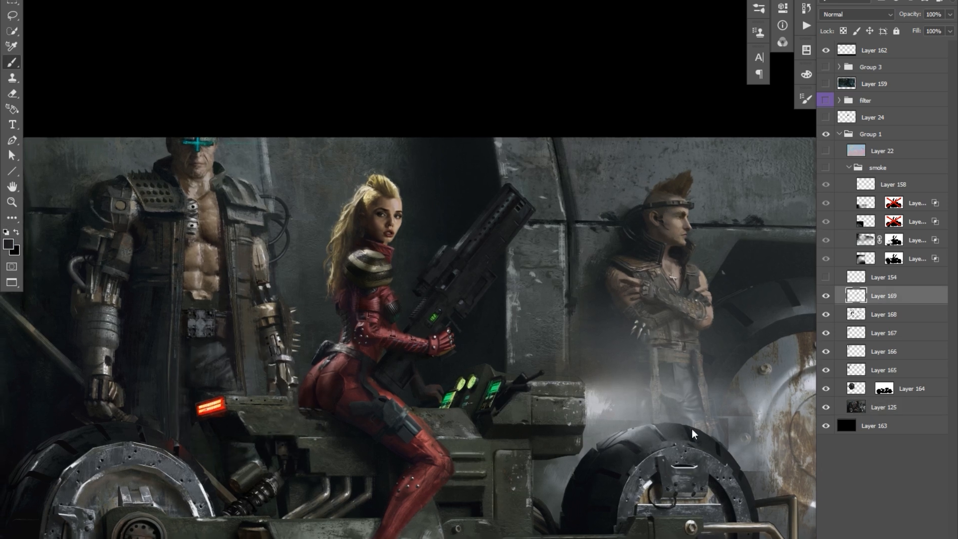
left_click_drag(496, 345, 515, 345)
right_click(581, 537, "alt")
left_click(657, 520, "alt")
left_click_drag(659, 521, 659, 519)
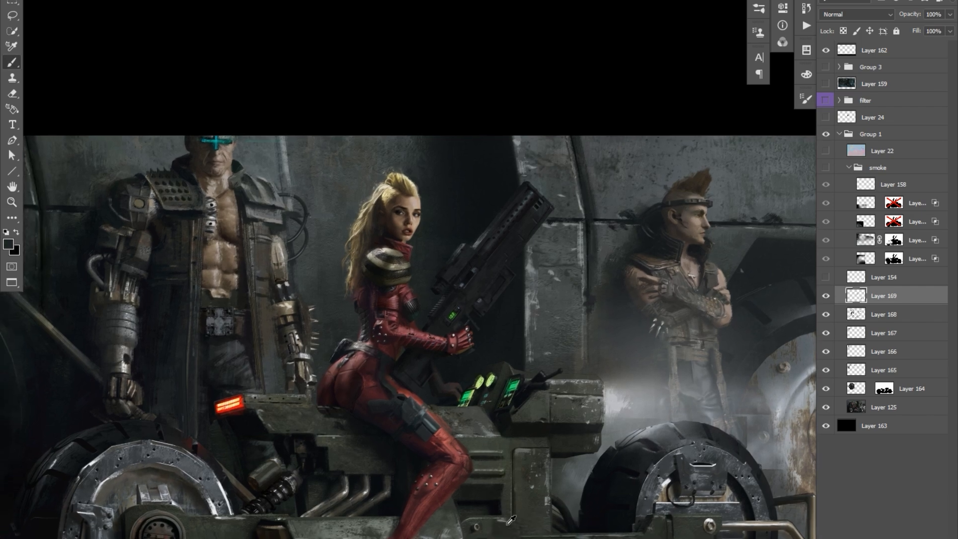
left_click(517, 457, "alt")
left_click_drag(516, 457, 546, 457)
left_click_drag(490, 157, 486, 165)
left_click_drag(411, 219, 430, 245)
Refine the cyborg man's head, coat collar, shoulder cables and coat edges with colours sampled from the painting.
left_click(279, 205, "alt")
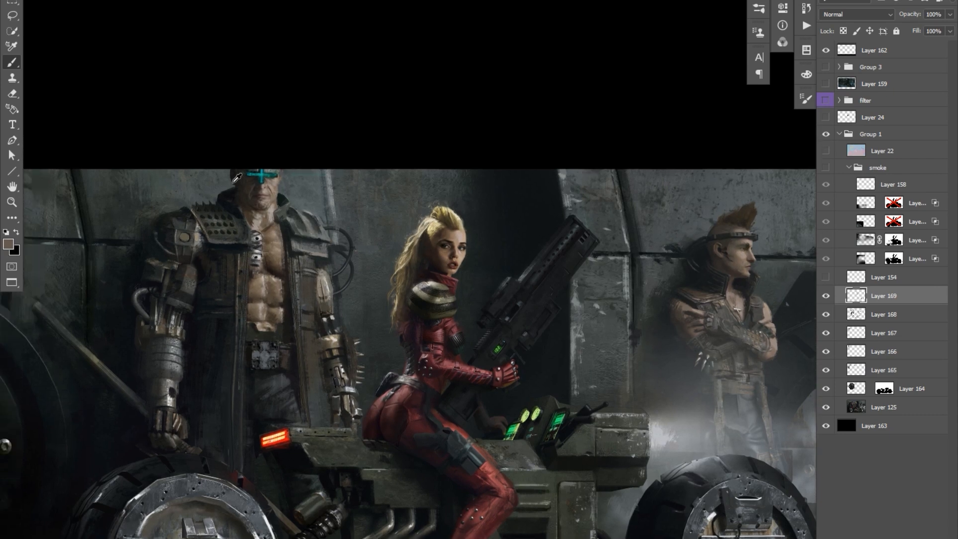
left_click_drag(232, 190, 248, 181)
left_click(342, 273, "alt")
left_click_drag(350, 266, 351, 283)
left_click_drag(320, 236, 337, 237)
left_click(288, 346, "alt")
left_click_drag(326, 318, 333, 300)
left_click(249, 243, "alt")
left_click_drag(371, 253, 372, 256)
left_click(344, 238, "alt")
mouse_move(347, 217)
left_mouse_down()
mouse_move(337, 228)
mouse_move(374, 233)
left_mouse_up()
left_click_drag(420, 187, 422, 187)
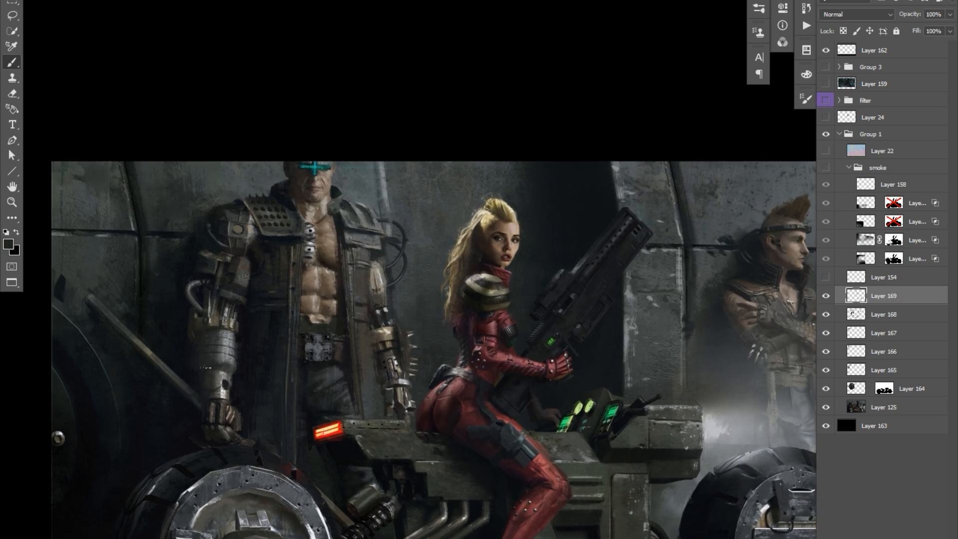
Dab at the cyborg man's spiked shoulder plate and metal forearm, and undo the last stroke.
left_click(262, 222, "alt")
left_click_drag(551, 219, 551, 189)
left_click_drag(300, 482, 325, 422)
left_click(240, 382, "alt")
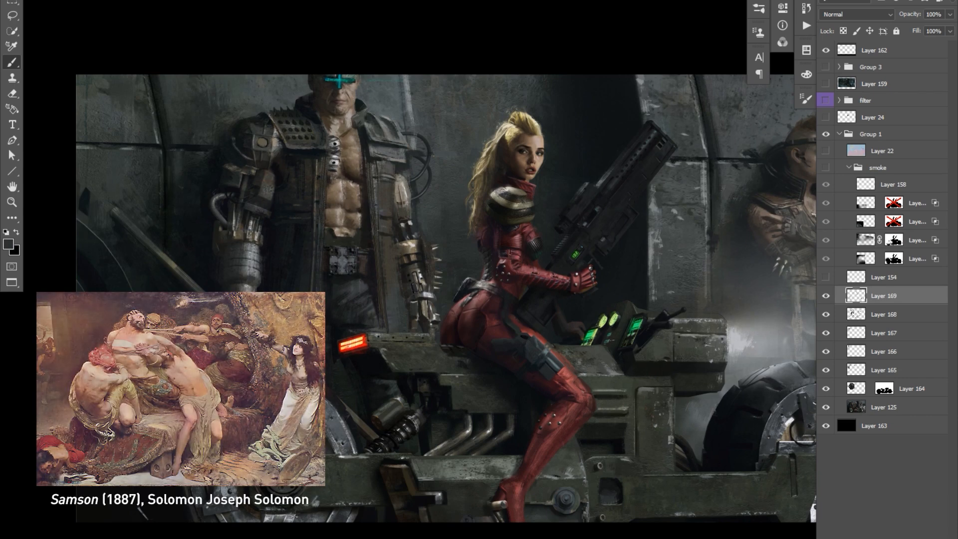
left_click(319, 491, "ctrl")
left_click_drag(319, 490, 325, 424)
key("ctrl+z")
Refine the cyborg man's open long coat around his belt and along the flap beside his arm.
left_click(318, 311, "alt")
mouse_move(367, 276)
left_mouse_down()
mouse_move(319, 315)
mouse_move(343, 343)
mouse_move(354, 315)
mouse_move(367, 318)
left_mouse_up()
key("ctrl+plus")
left_click(337, 328, "alt")
left_click(363, 301, "alt")
left_click(375, 104, "alt")
Lasso a vertical strip along the cyborg man's coat and arm, hide the selection outline and paint inside it.
key("l")
left_click_drag(368, 51, 379, 260)
key("b")
key("ctrl+h")
left_click_drag(379, 25, 370, 133)
left_click(404, 87, "alt")
left_click_drag(435, 151, 437, 156)
left_click(369, 83, "alt")
left_click_drag(358, 80, 381, 86)
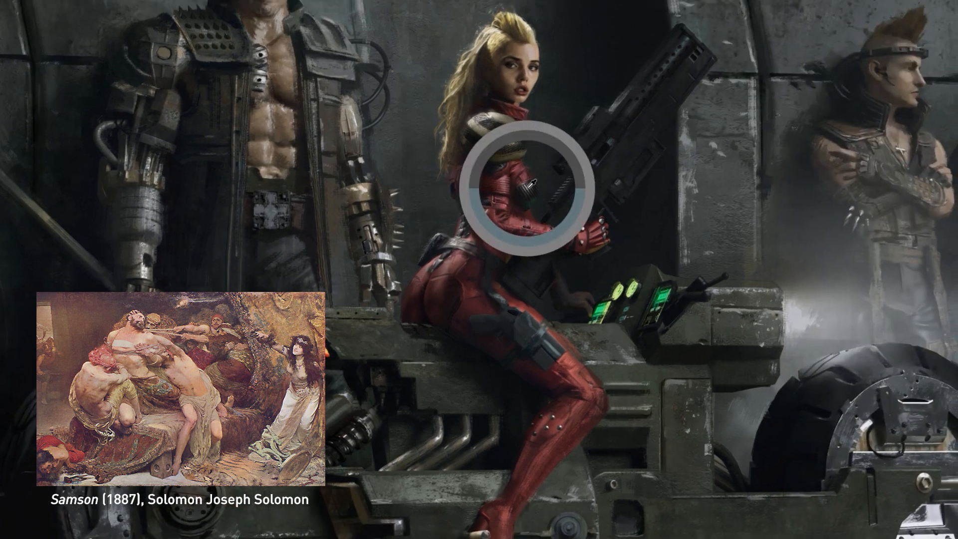